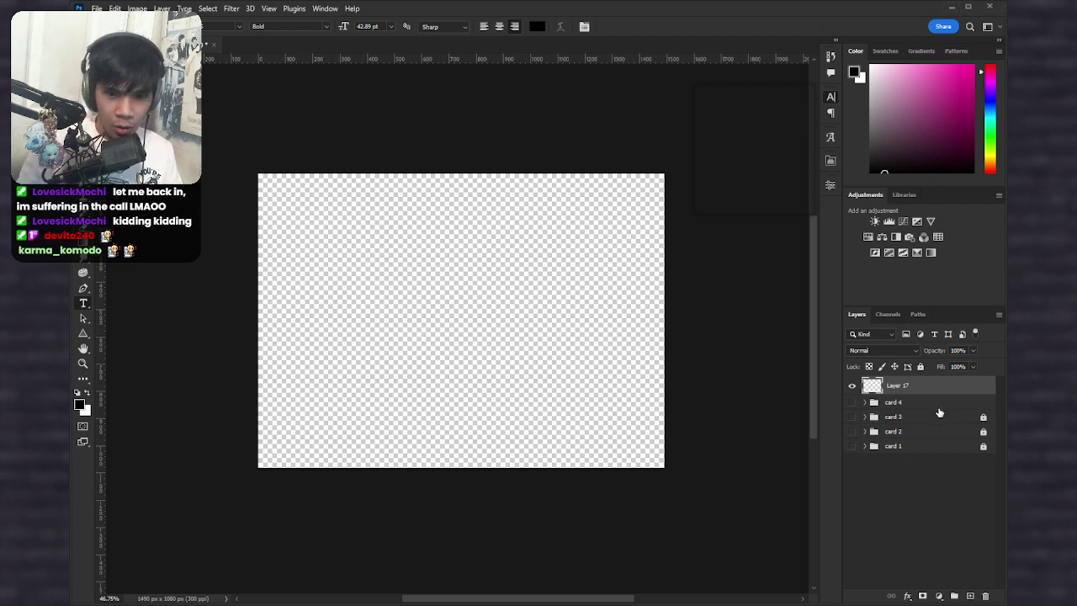
Step: Delete the empty Layer 17 and add a golden-yellow Solid Color fill layer above the card groups
{"action": "left_click", "coordinate": [985, 595]}
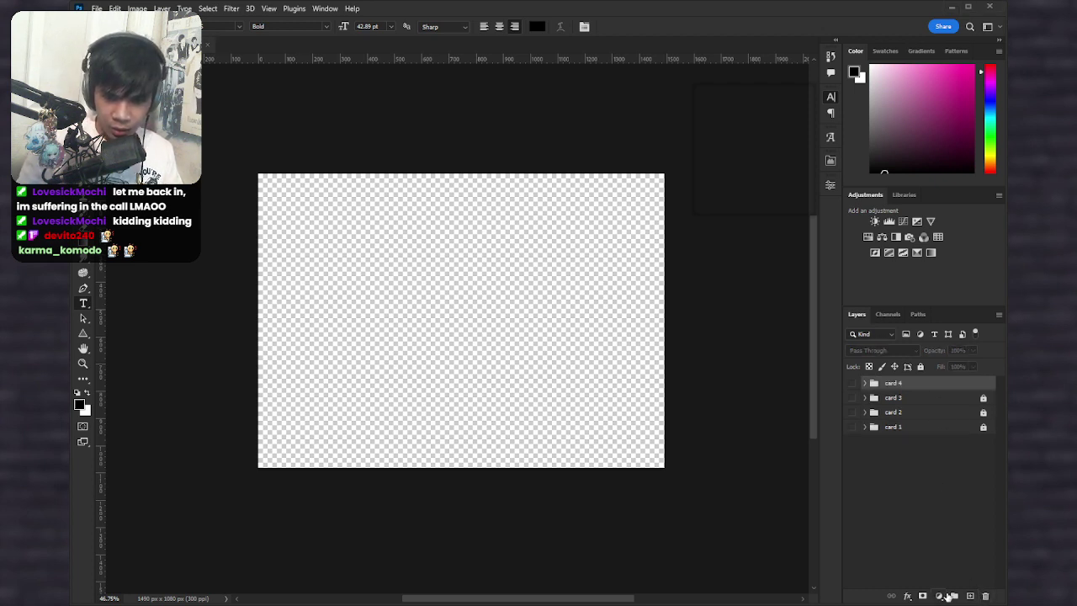
{"action": "left_click", "coordinate": [963, 392]}
{"action": "left_click_drag", "start_coordinate": [766, 187], "coordinate": [752, 69]}
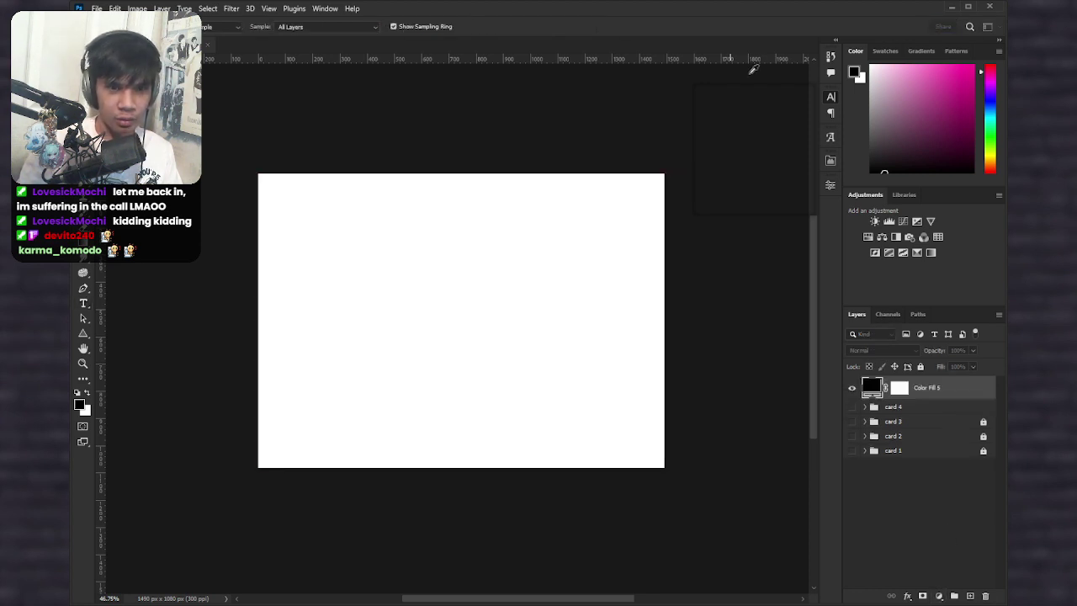
{"action": "left_click_drag", "start_coordinate": [830, 145], "coordinate": [863, 68]}
{"action": "left_click", "coordinate": [859, 245]}
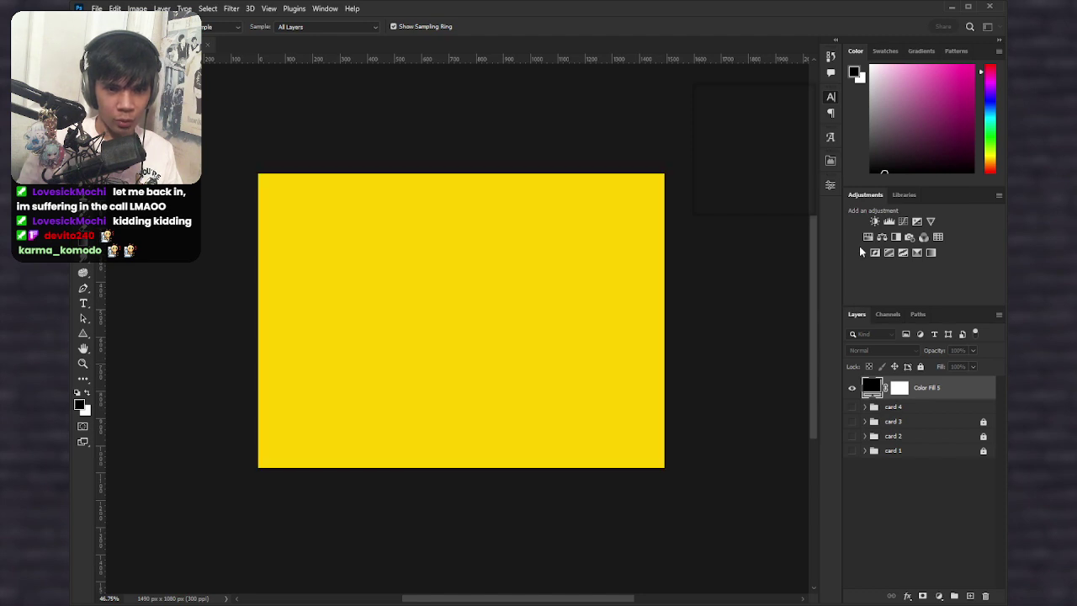
{"action": "left_click", "coordinate": [966, 117]}
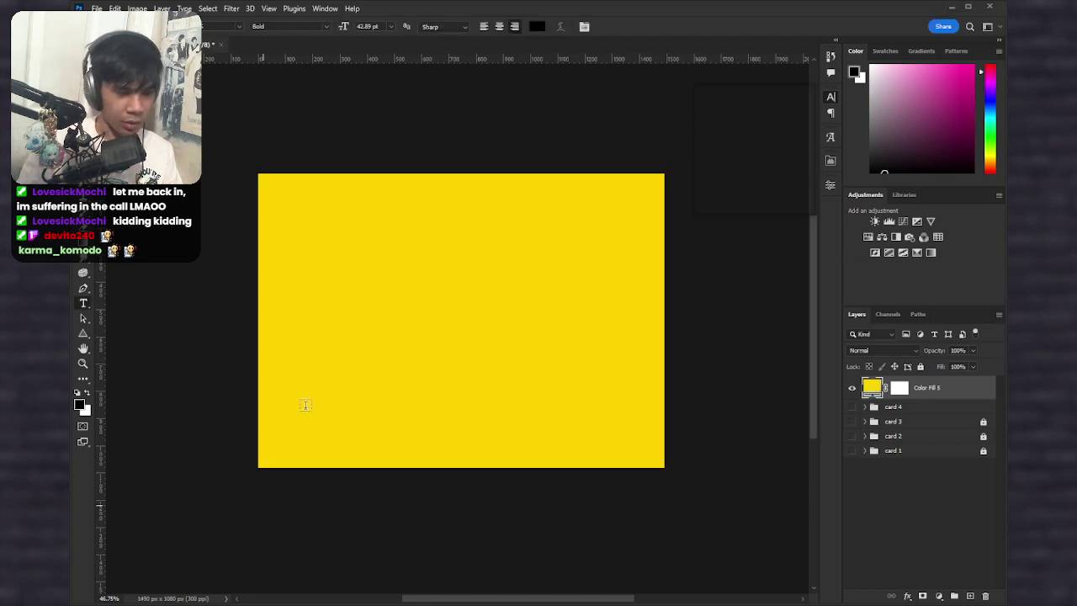
Step: Recolour the fill layer to a bright lemon yellow
{"action": "scroll", "coordinate": [357, 243], "scroll_direction": "up", "scroll_amount": 2}
{"action": "scroll", "coordinate": [420, 255], "scroll_direction": "down", "scroll_amount": 2}
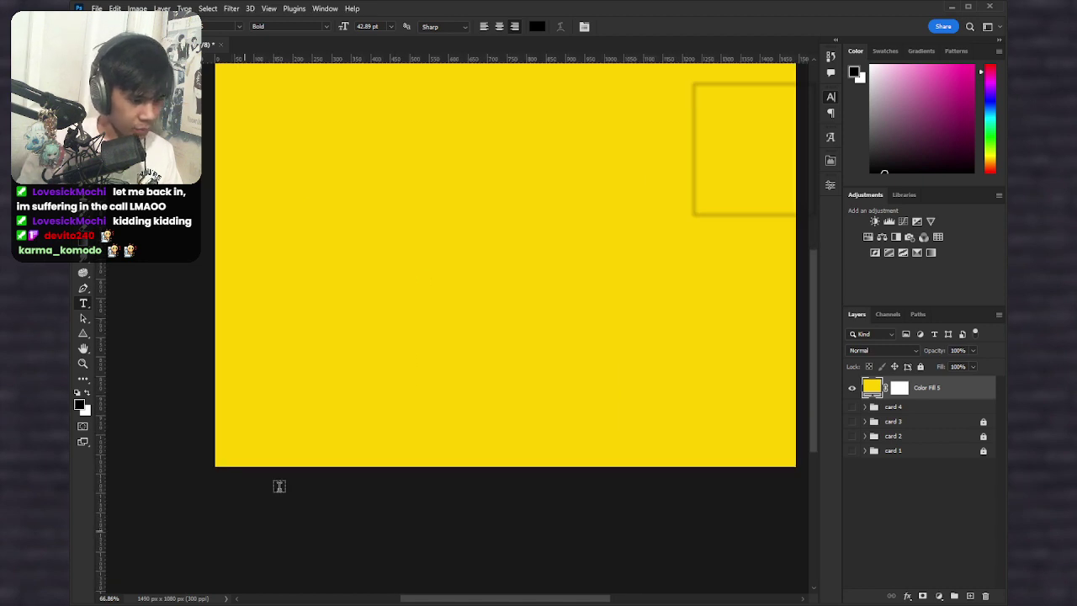
{"action": "scroll", "coordinate": [418, 278], "scroll_direction": "down", "scroll_amount": 3}
{"action": "left_click_drag", "start_coordinate": [460, 286], "coordinate": [442, 339]}
{"action": "scroll", "coordinate": [377, 346], "scroll_direction": "up", "scroll_amount": 2}
{"action": "scroll", "coordinate": [377, 346], "scroll_direction": "up", "scroll_amount": 1}
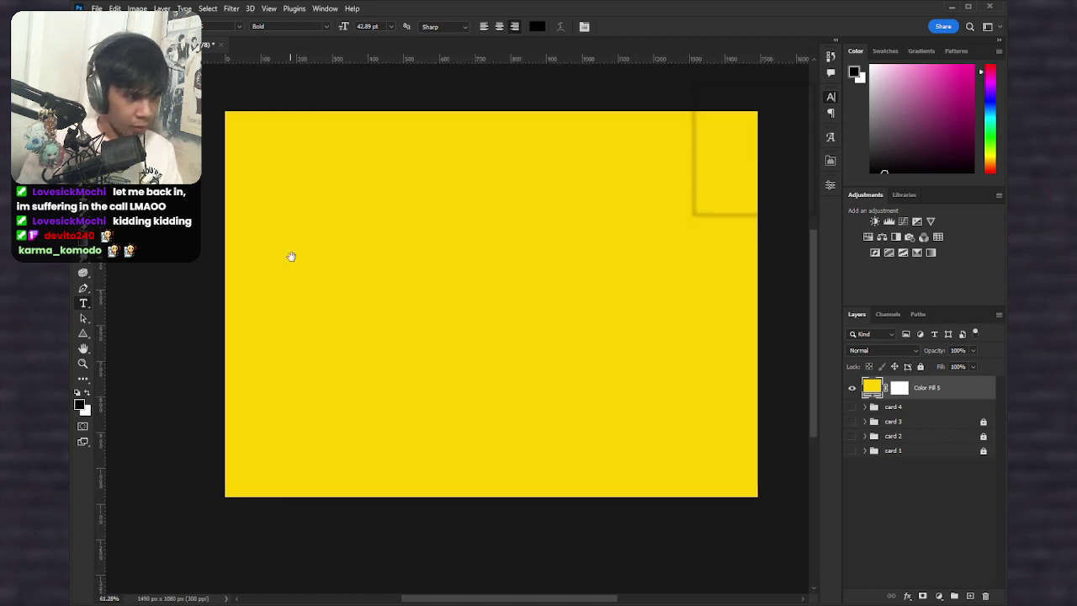
{"action": "scroll", "coordinate": [288, 261], "scroll_direction": "up", "scroll_amount": 1}
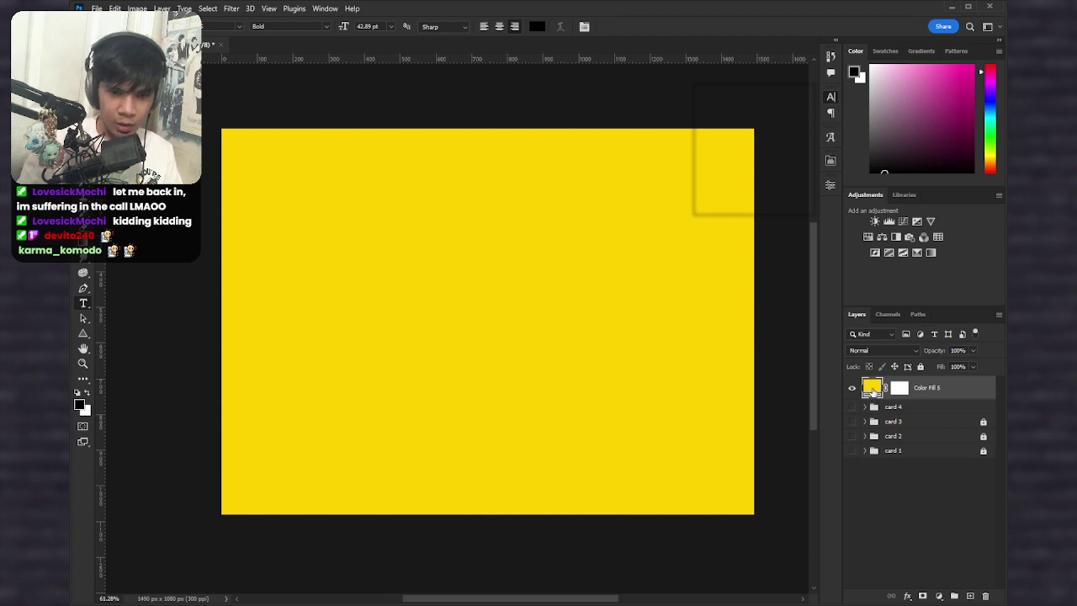
{"action": "double_click", "coordinate": [873, 391]}
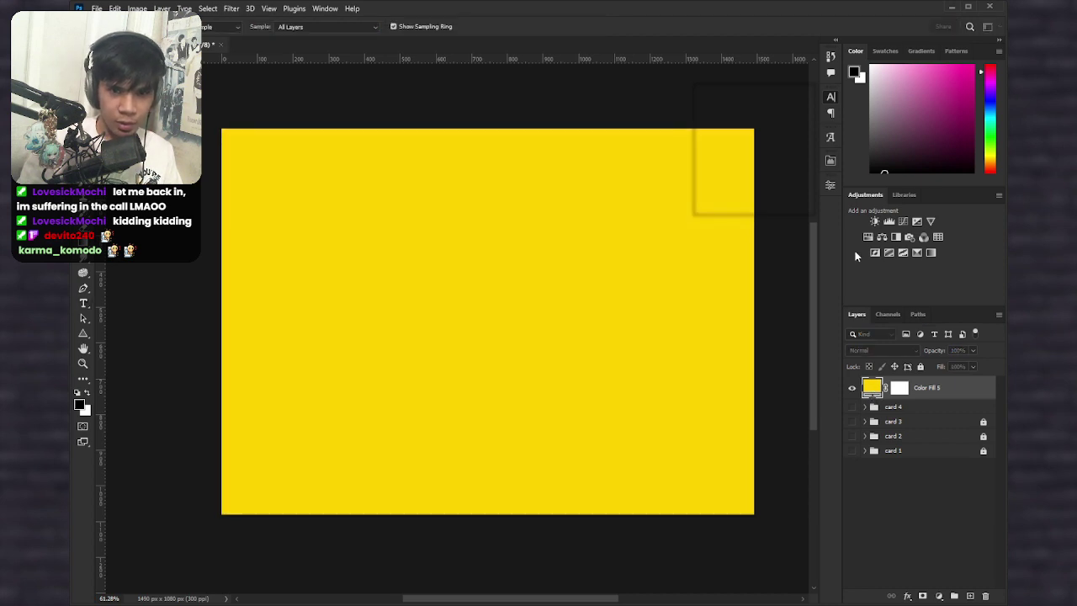
{"action": "left_click_drag", "start_coordinate": [854, 250], "coordinate": [867, 245]}
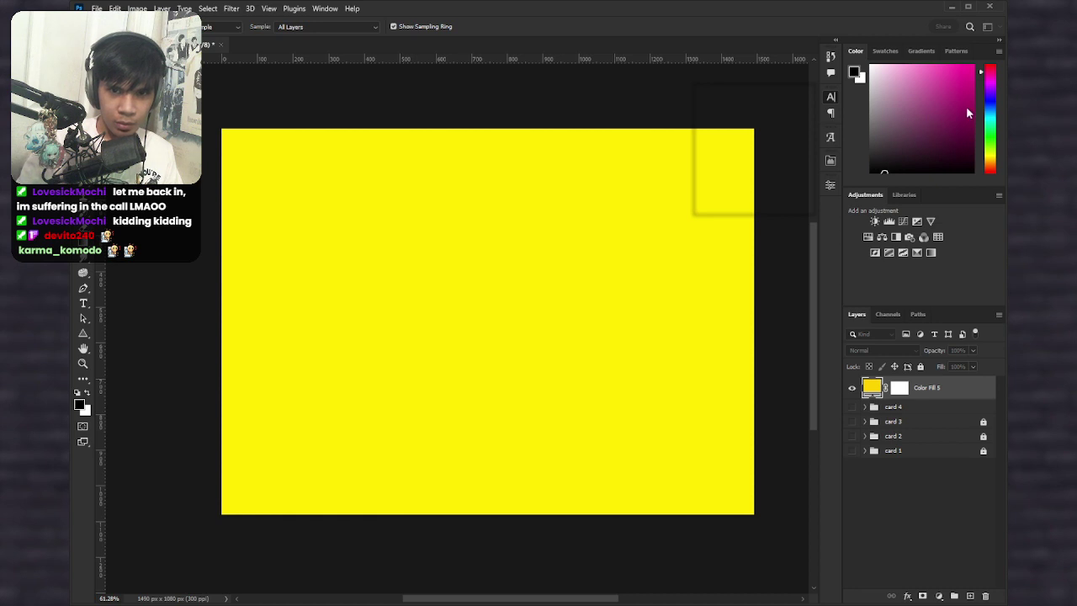
{"action": "key", "text": "t"}
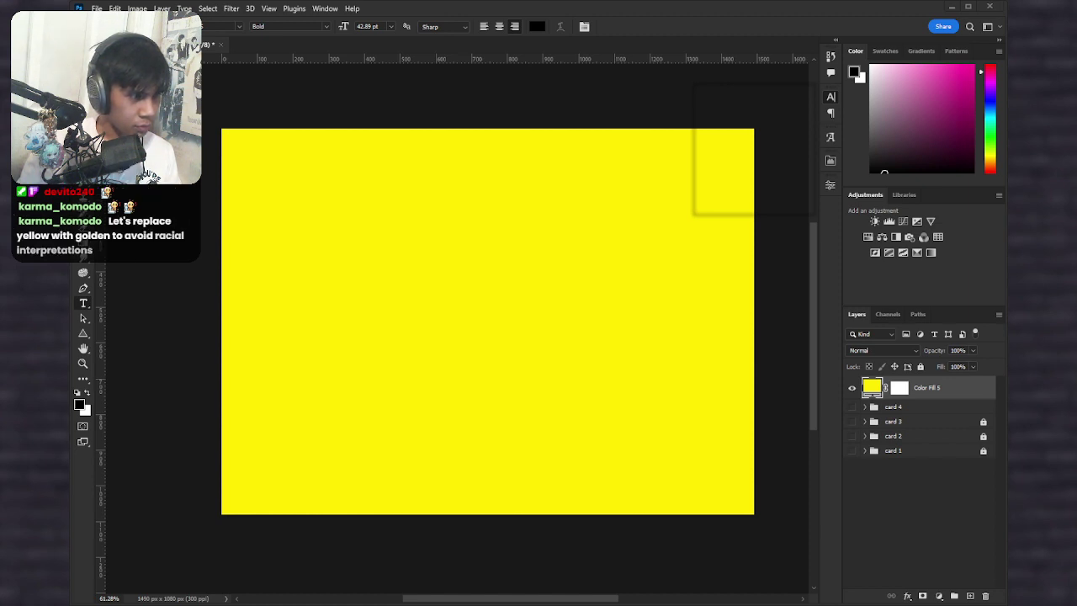
Step: Change the fill layer's colour to a warm golden orange-yellow
{"action": "double_click", "coordinate": [871, 388]}
{"action": "left_click_drag", "start_coordinate": [861, 244], "coordinate": [863, 249]}
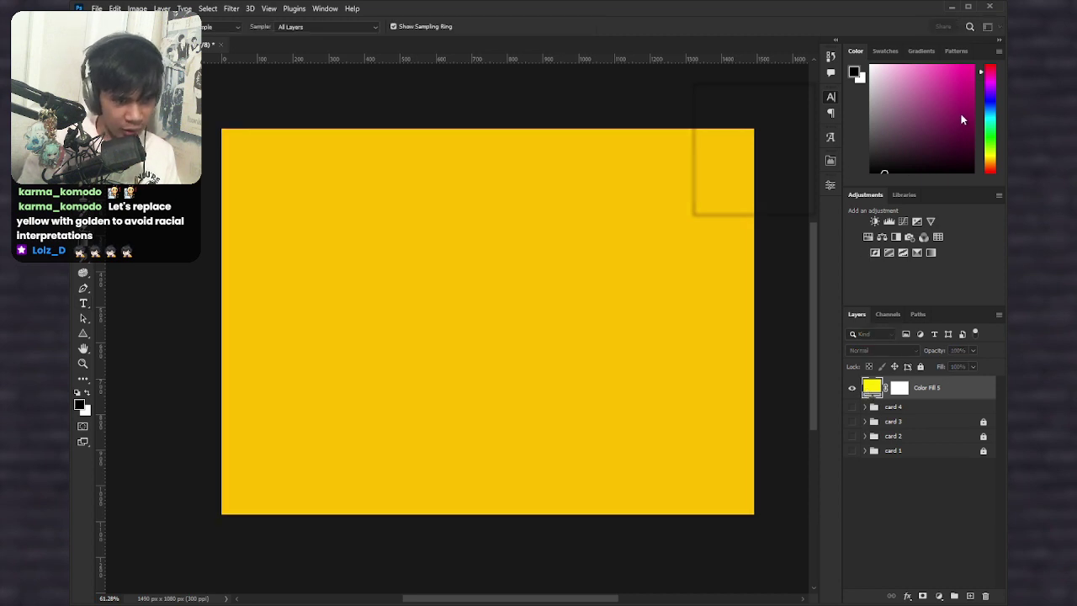
{"action": "key", "text": "Return"}
Step: Paste the copied teacup image above the fill layer and place it at full canvas size
{"action": "scroll", "coordinate": [603, 349], "scroll_direction": "down", "scroll_amount": 2}
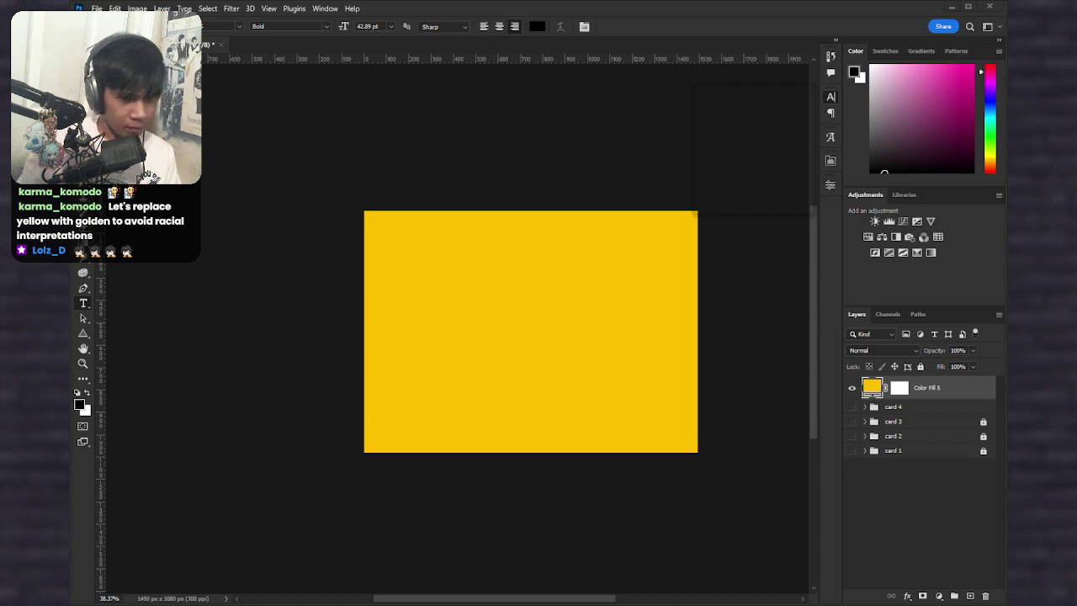
{"action": "scroll", "coordinate": [642, 324], "scroll_direction": "up", "scroll_amount": 3}
{"action": "left_click_drag", "start_coordinate": [418, 315], "coordinate": [364, 329]}
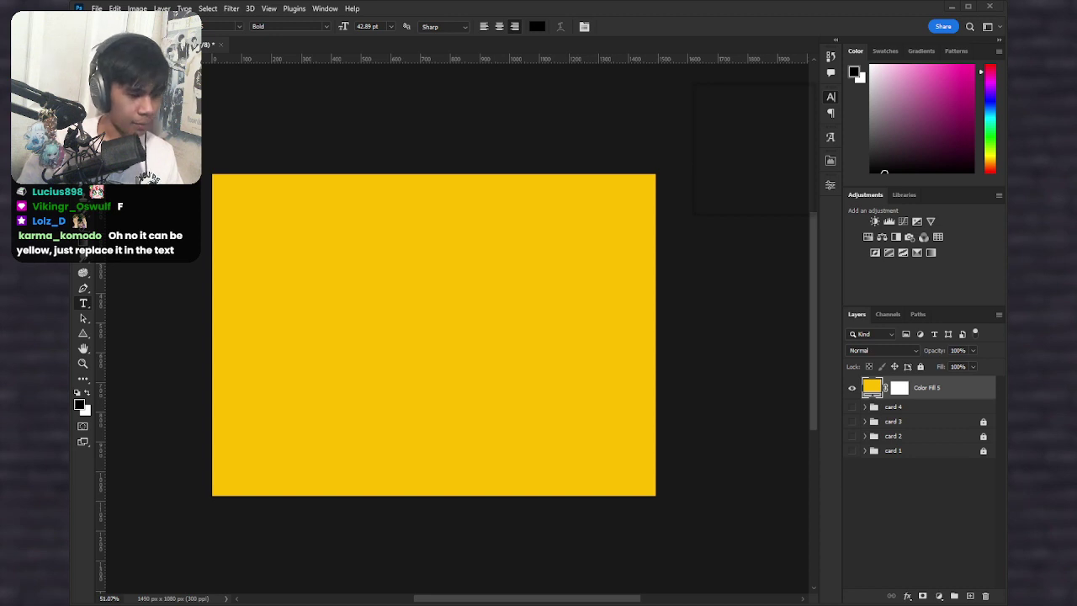
{"action": "key", "text": "ctrl+v"}
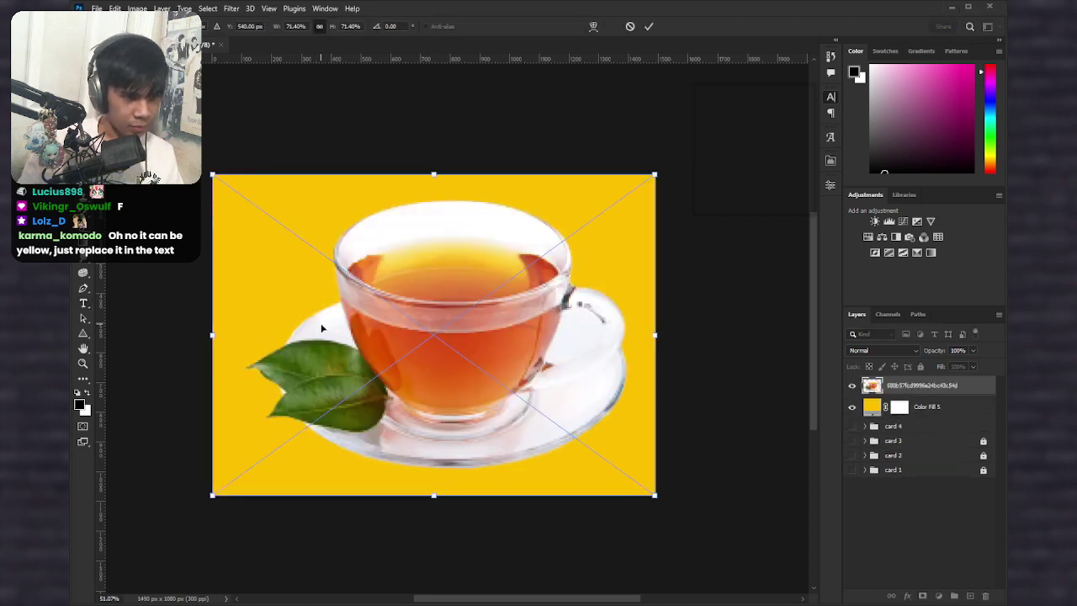
{"action": "key", "text": "Return"}
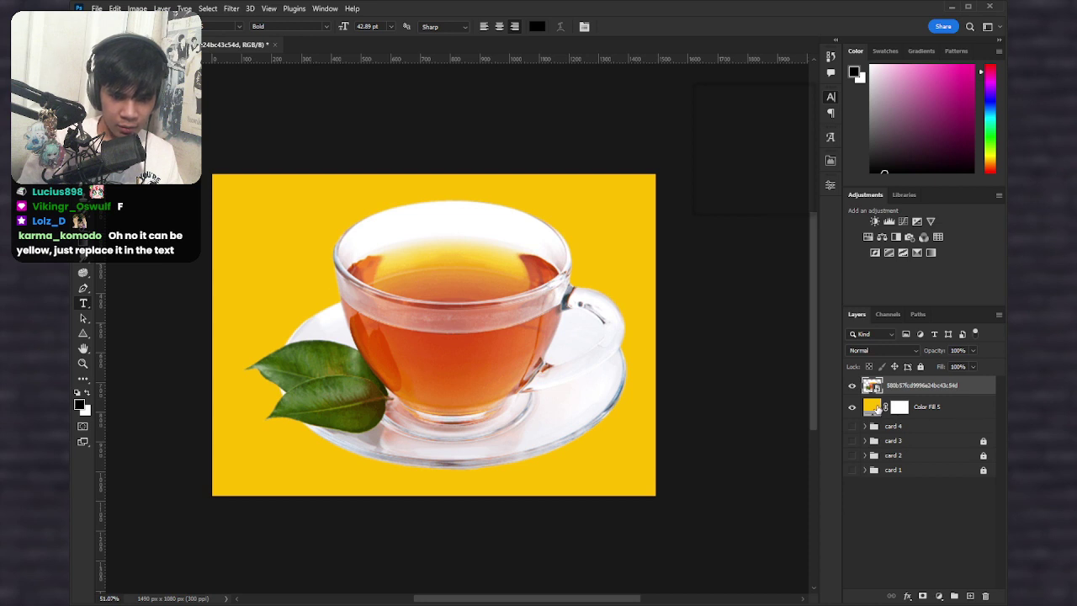
Step: Change the colour fill layer beneath the teacup to a pure, vivid yellow
{"action": "double_click", "coordinate": [875, 407]}
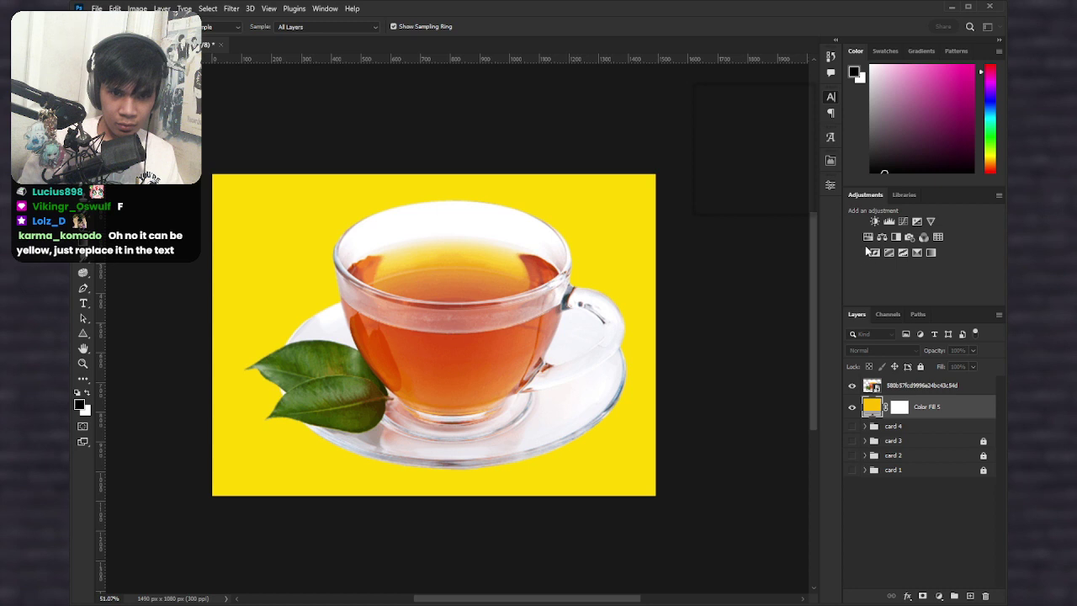
{"action": "left_click", "coordinate": [862, 245]}
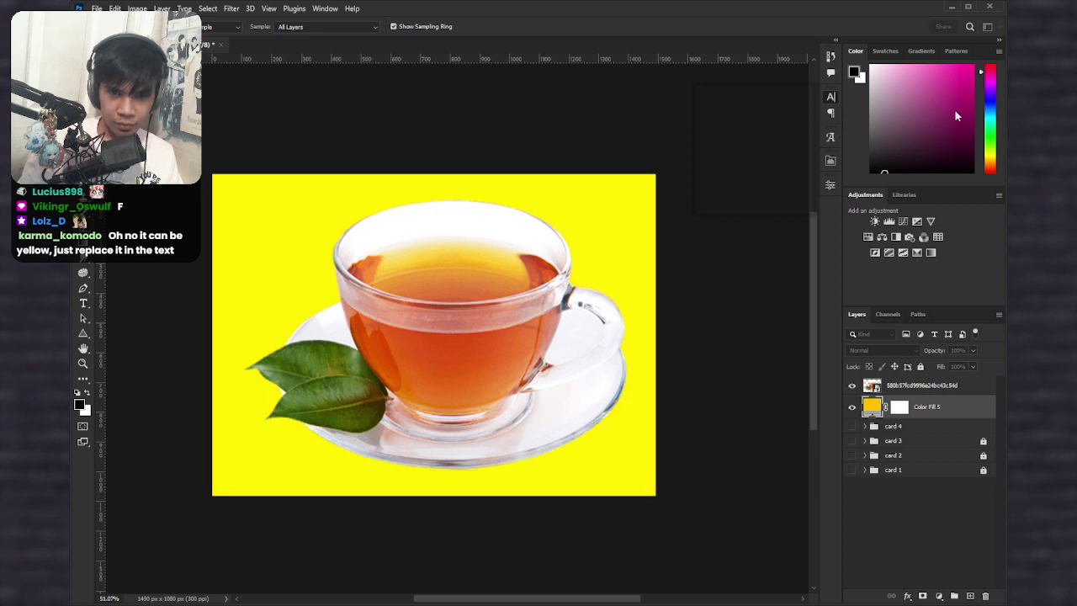
{"action": "left_click", "coordinate": [956, 112]}
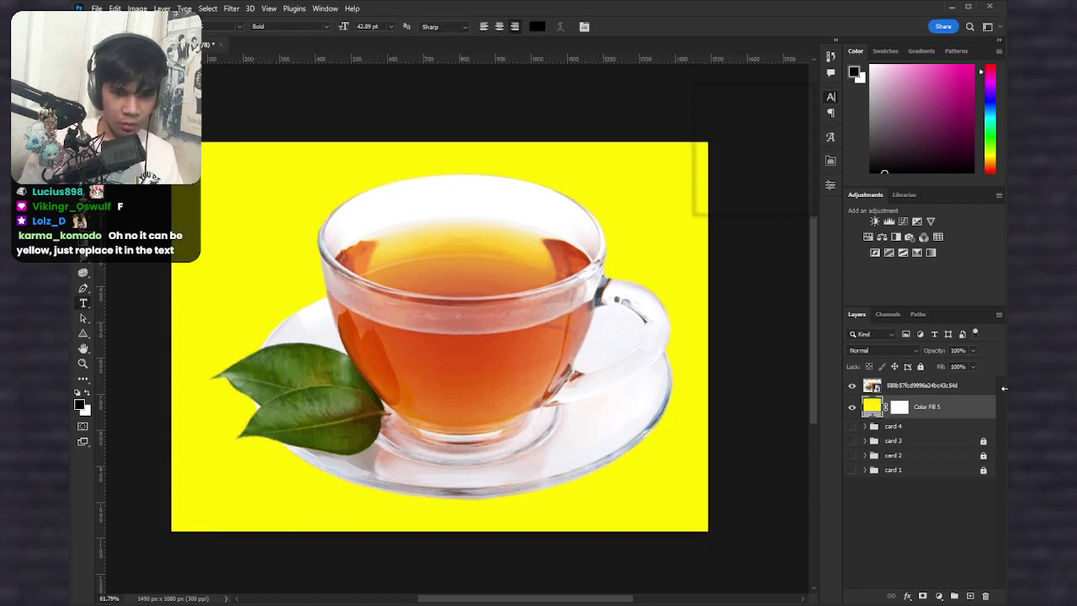
Step: Adjust the teacup layer's Blend If range so the glass's white areas let the yellow background show through
{"action": "left_click", "coordinate": [975, 385]}
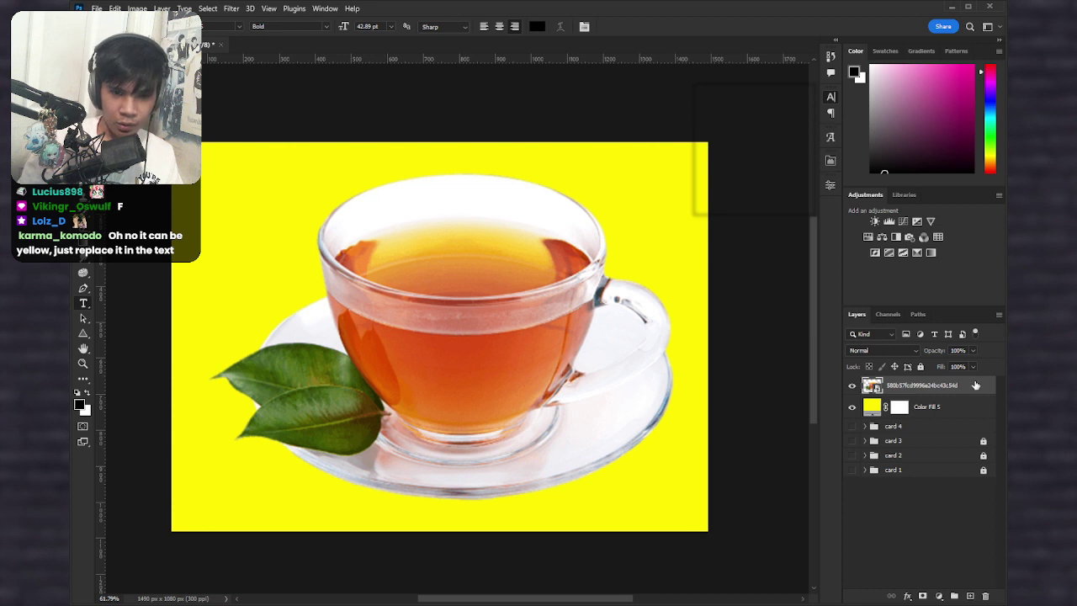
{"action": "key", "text": "h"}
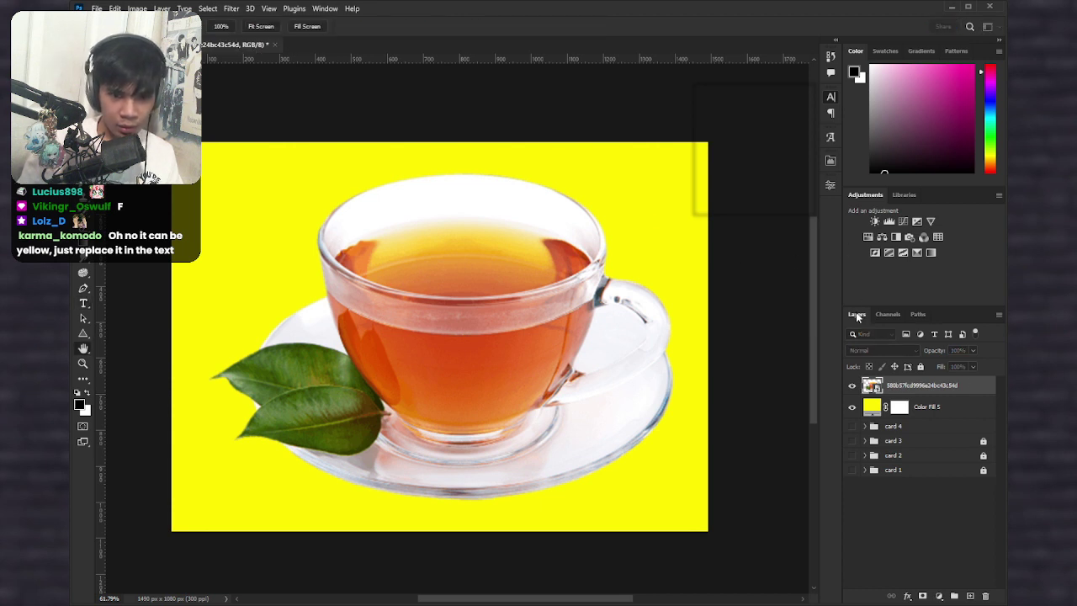
{"action": "mouse_move", "coordinate": [856, 313]}
{"action": "left_mouse_down"}
{"action": "mouse_move", "coordinate": [781, 324]}
{"action": "mouse_move", "coordinate": [843, 324]}
{"action": "left_mouse_up"}
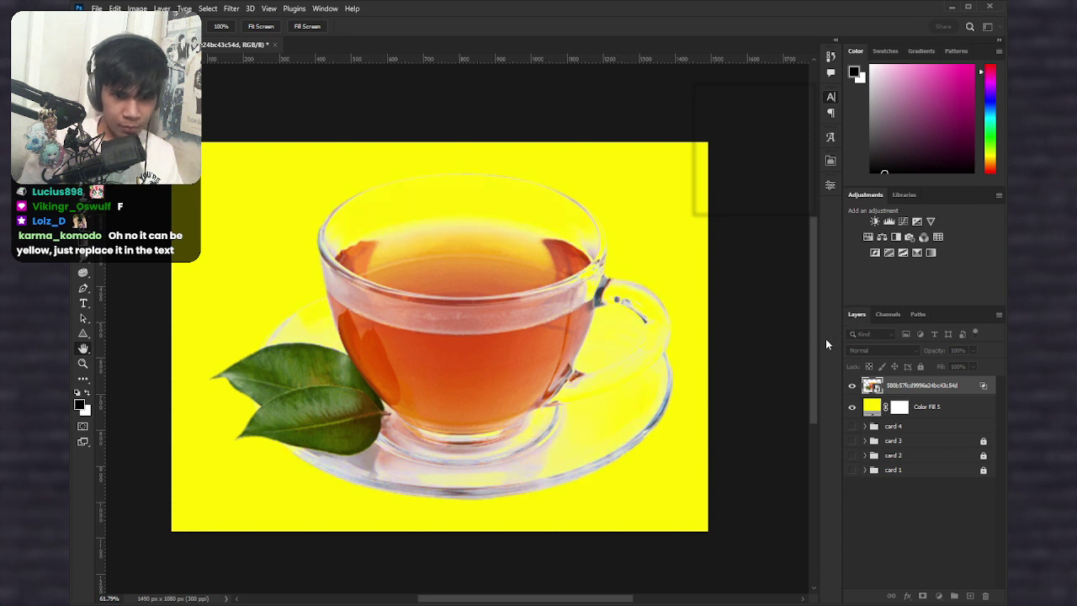
{"action": "mouse_move", "coordinate": [853, 338]}
{"action": "left_mouse_down"}
{"action": "mouse_move", "coordinate": [794, 330]}
{"action": "mouse_move", "coordinate": [873, 342]}
{"action": "left_mouse_up"}
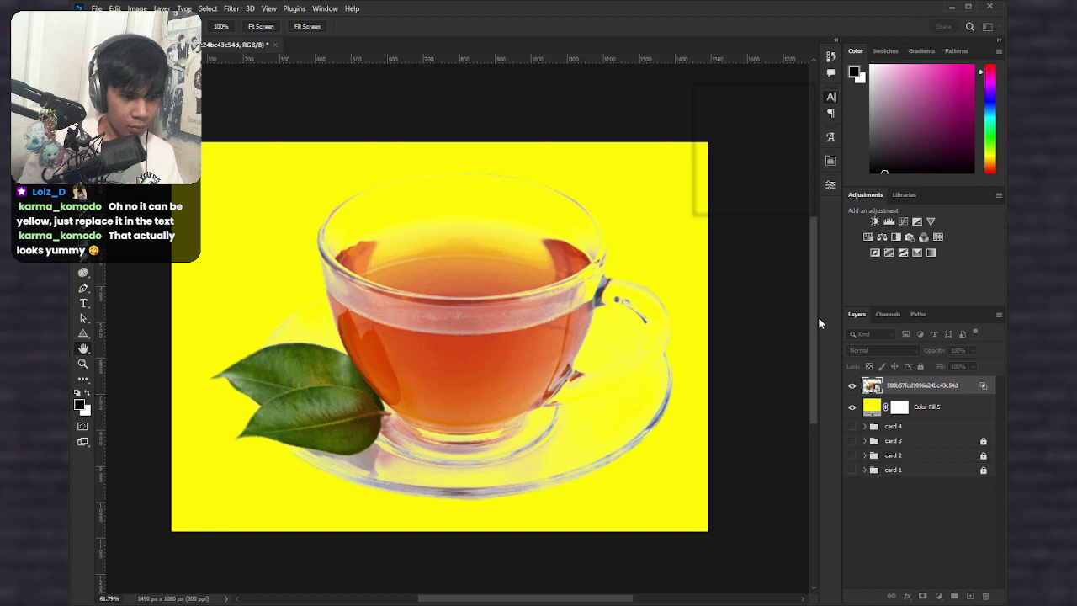
{"action": "key", "text": "t"}
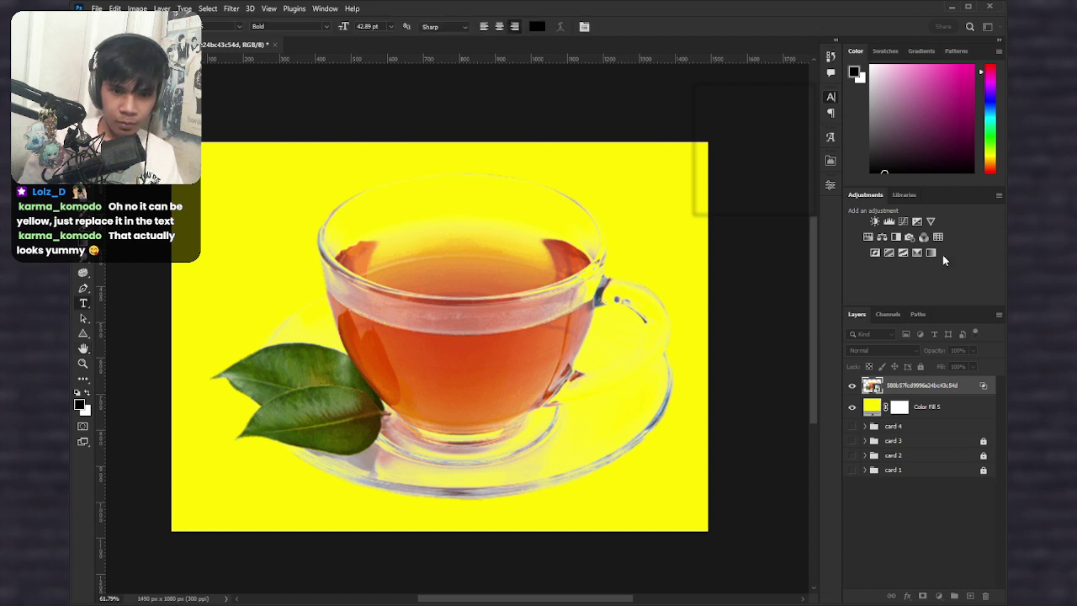
Step: Duplicate the teacup layer and reset the copy's Blend If range to make its white areas opaque again
{"action": "left_click_drag", "start_coordinate": [959, 387], "coordinate": [967, 505]}
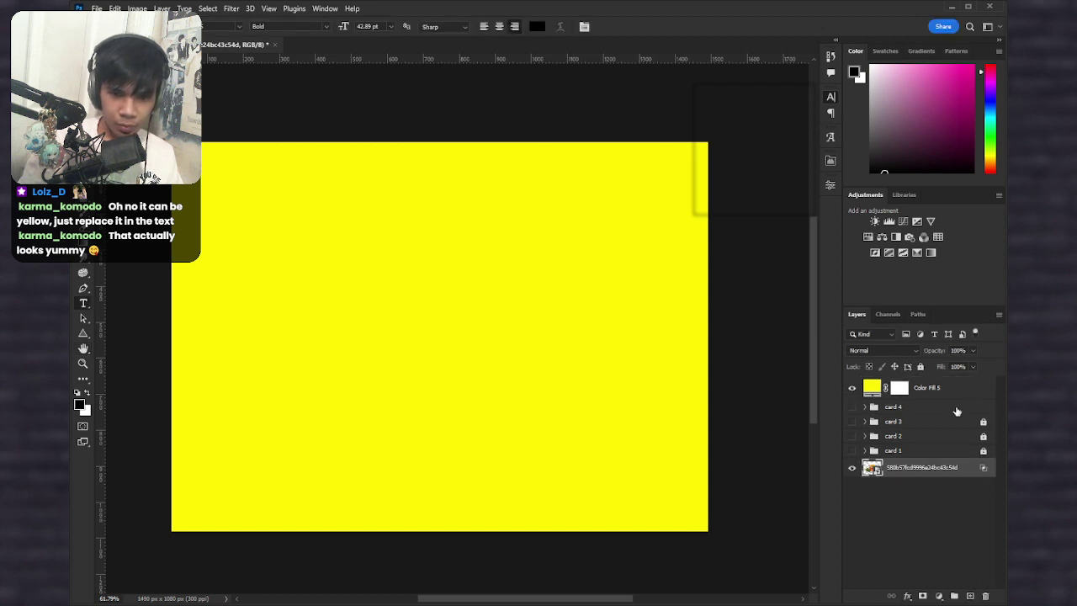
{"action": "left_click_drag", "start_coordinate": [958, 467], "coordinate": [971, 596]}
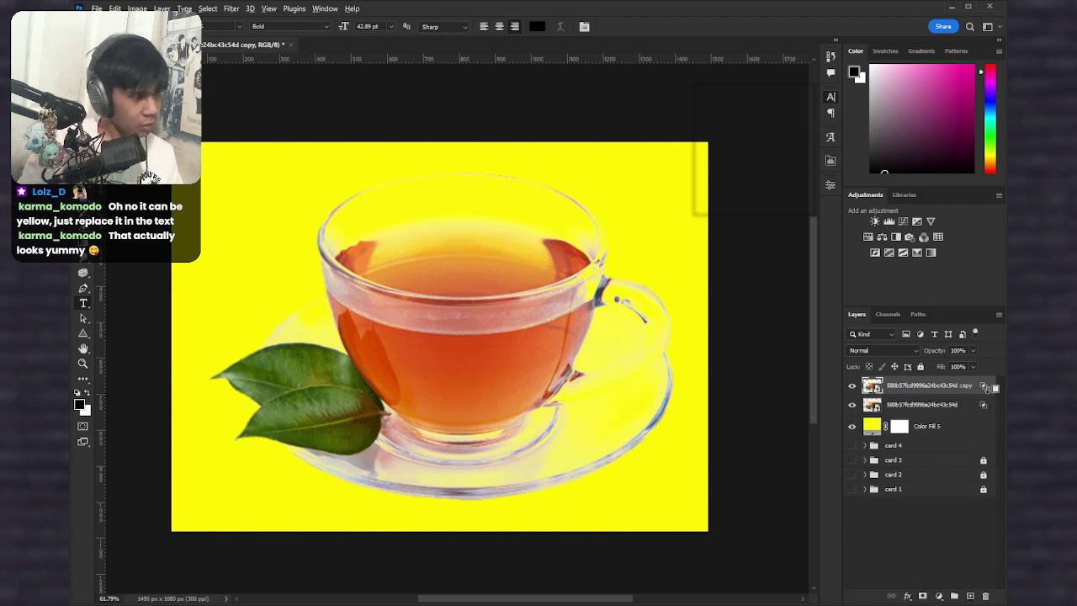
{"action": "key", "text": "ctrl+plus"}
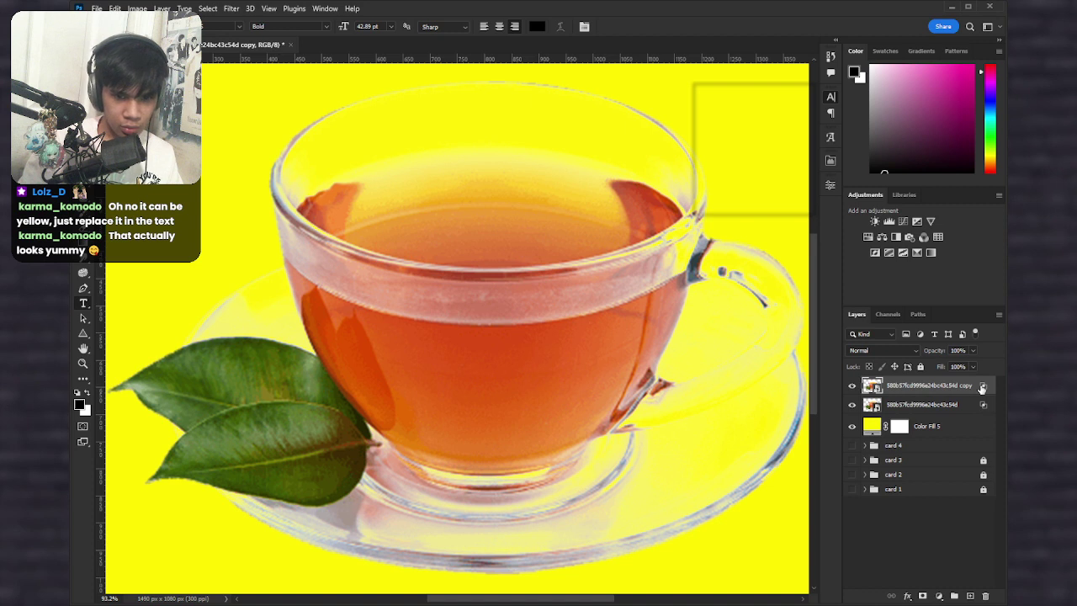
{"action": "key", "text": "space"}
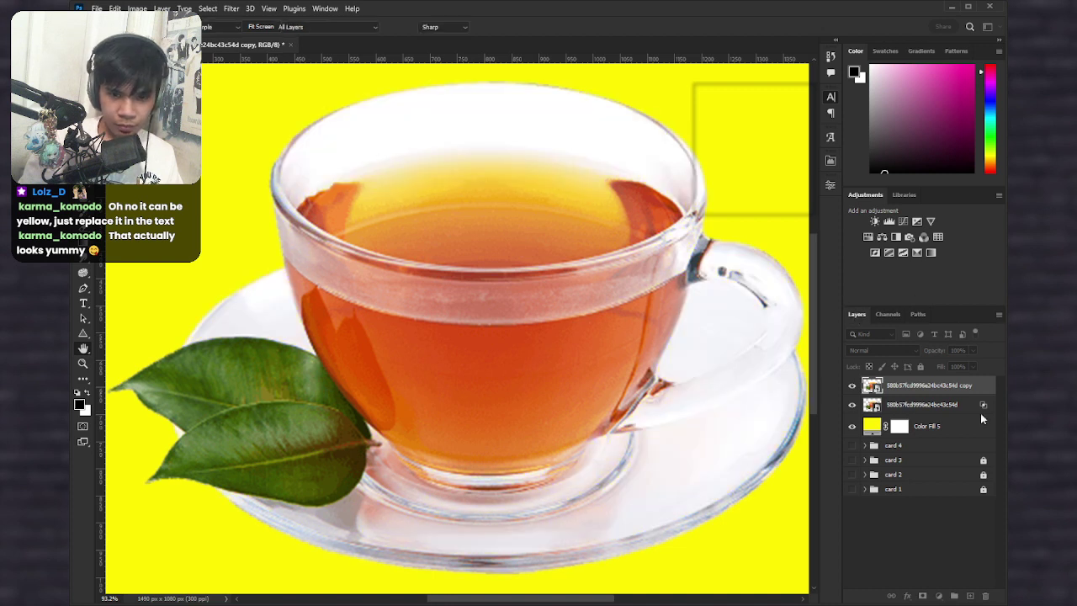
{"action": "key", "text": "t"}
Step: Move the teacup copy beneath the original teacup layer and lower its opacity to 46%
{"action": "left_click_drag", "start_coordinate": [953, 386], "coordinate": [949, 413]}
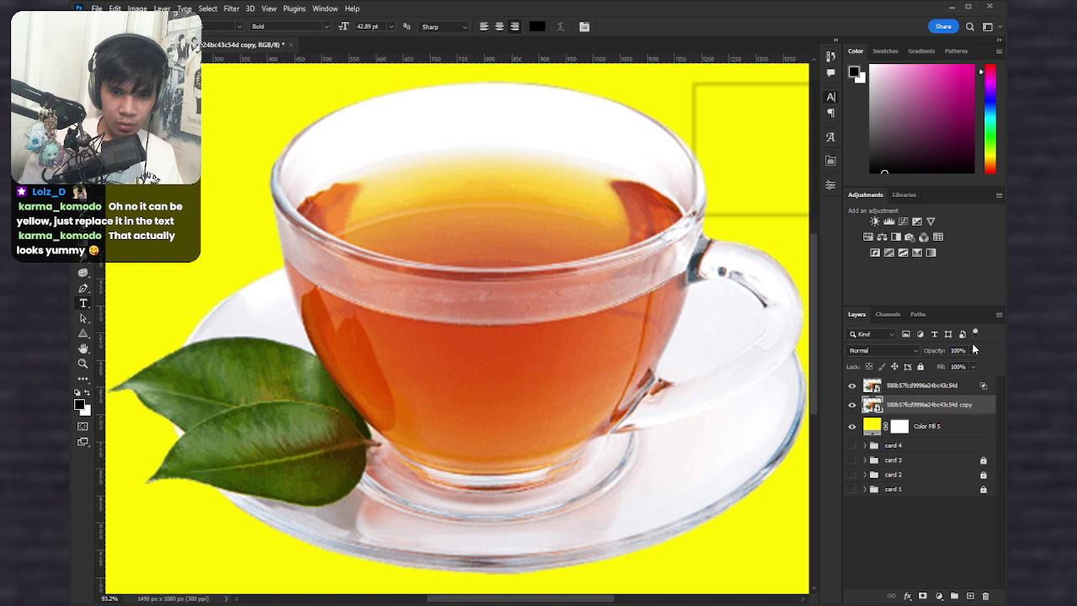
{"action": "left_click_drag", "start_coordinate": [972, 352], "coordinate": [941, 358]}
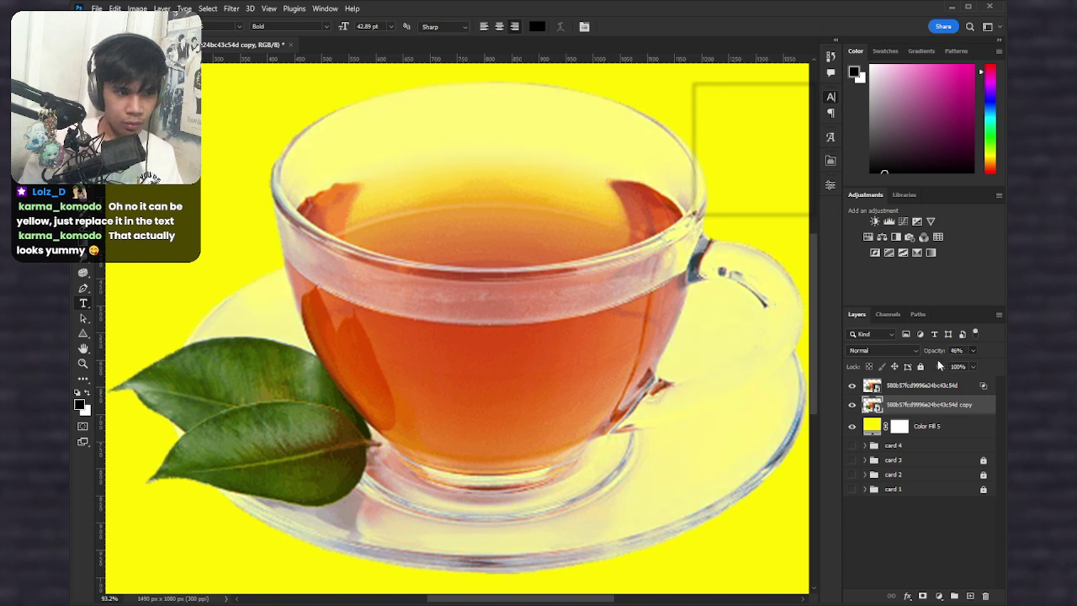
{"action": "scroll", "coordinate": [691, 325], "scroll_direction": "down", "scroll_amount": 5}
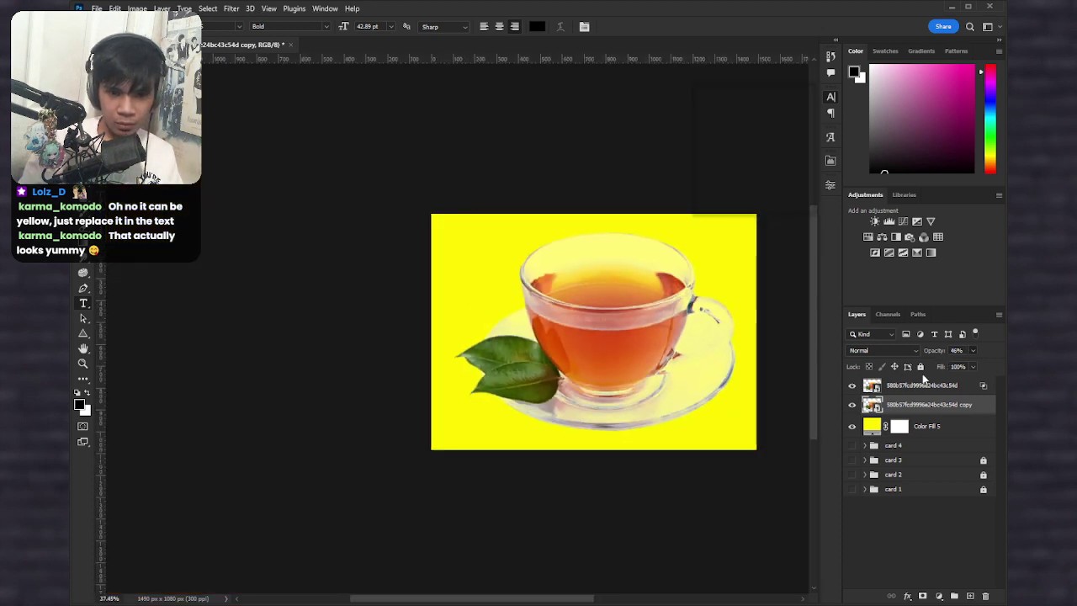
{"action": "key", "text": "2"}
{"action": "key", "text": "4"}
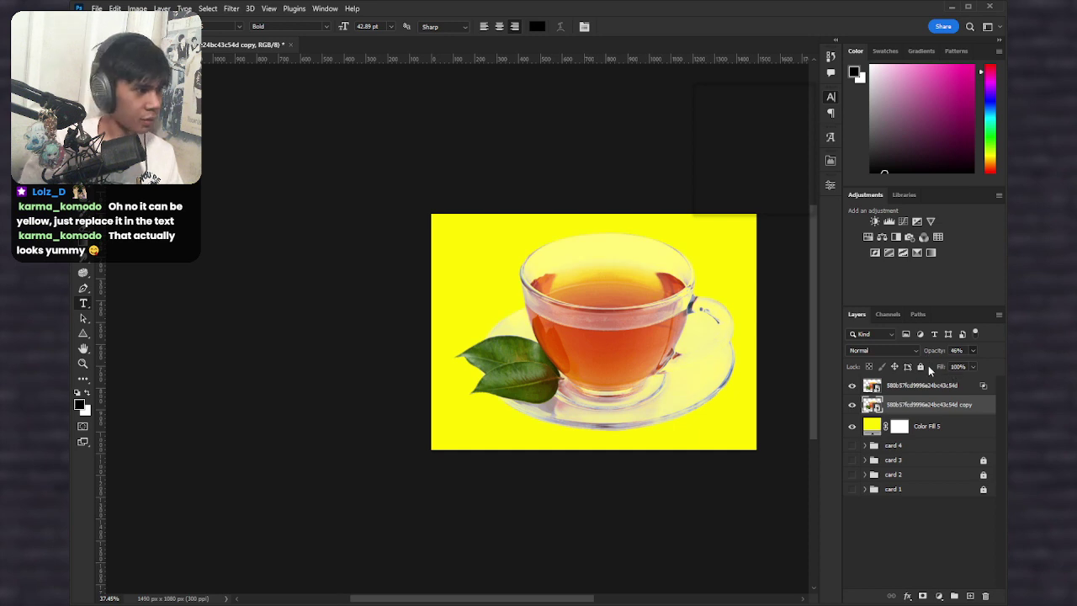
Step: Combine the two teacup layers into a single smart object
{"action": "scroll", "coordinate": [593, 323], "scroll_direction": "down", "scroll_amount": 3}
{"action": "left_click_drag", "start_coordinate": [705, 382], "coordinate": [599, 327]}
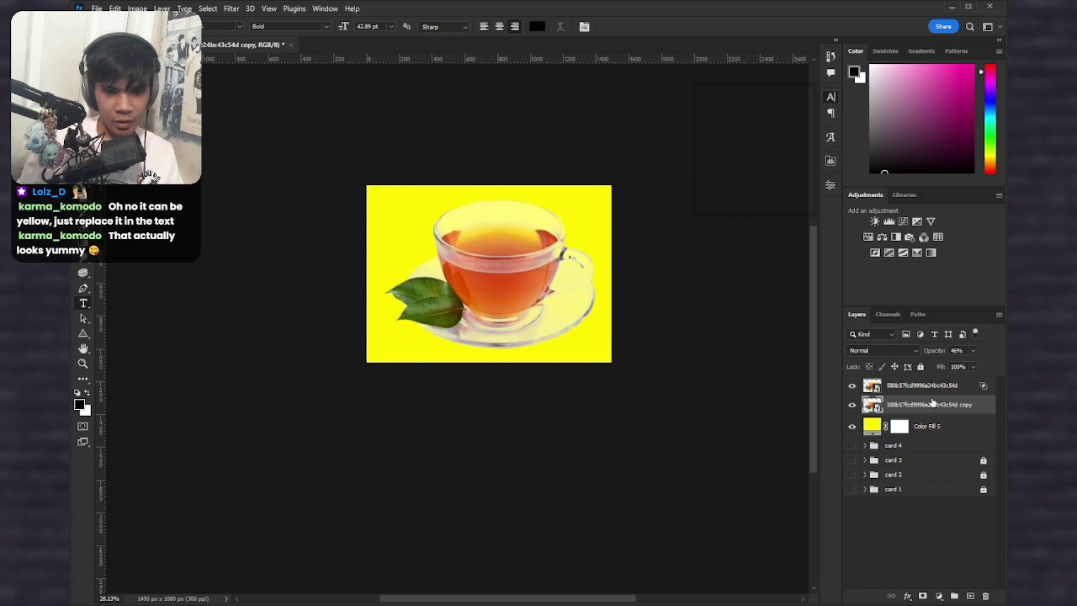
{"action": "left_click", "coordinate": [969, 384]}
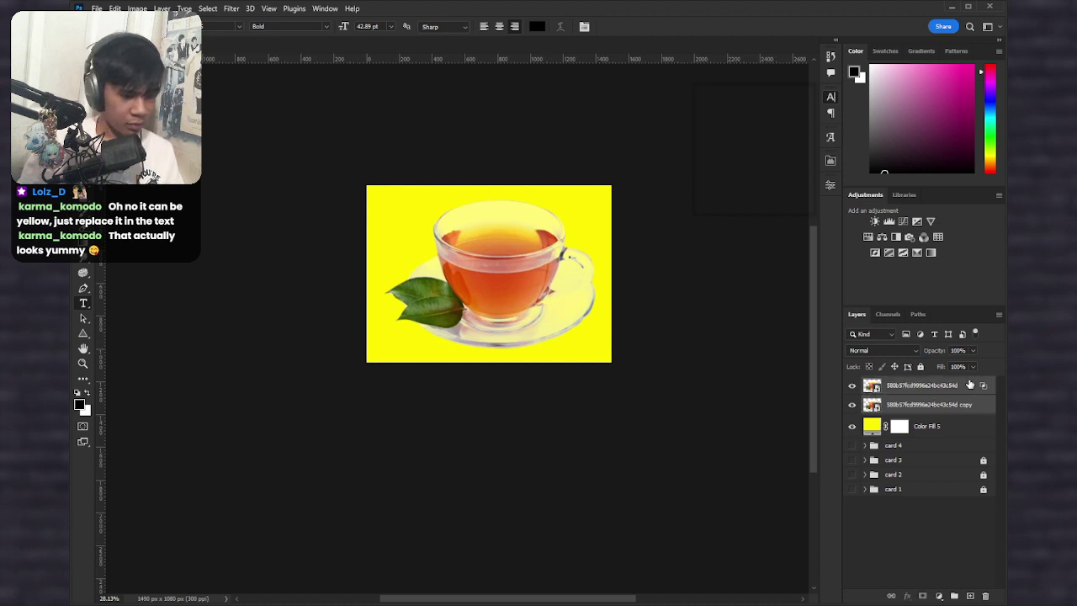
{"action": "key", "text": "ctrl+e"}
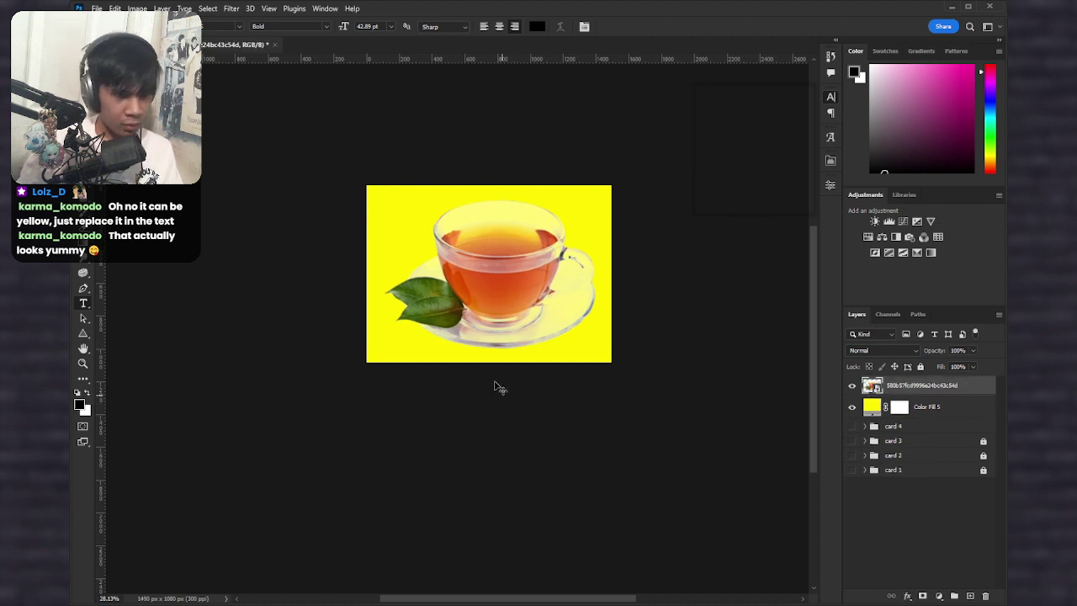
Step: Scale the teacup smart object down to 61% and move it to the left half of the yellow card
{"action": "key", "text": "ctrl+t"}
{"action": "left_click_drag", "start_coordinate": [608, 360], "coordinate": [556, 331]}
{"action": "left_click_drag", "start_coordinate": [538, 280], "coordinate": [489, 291]}
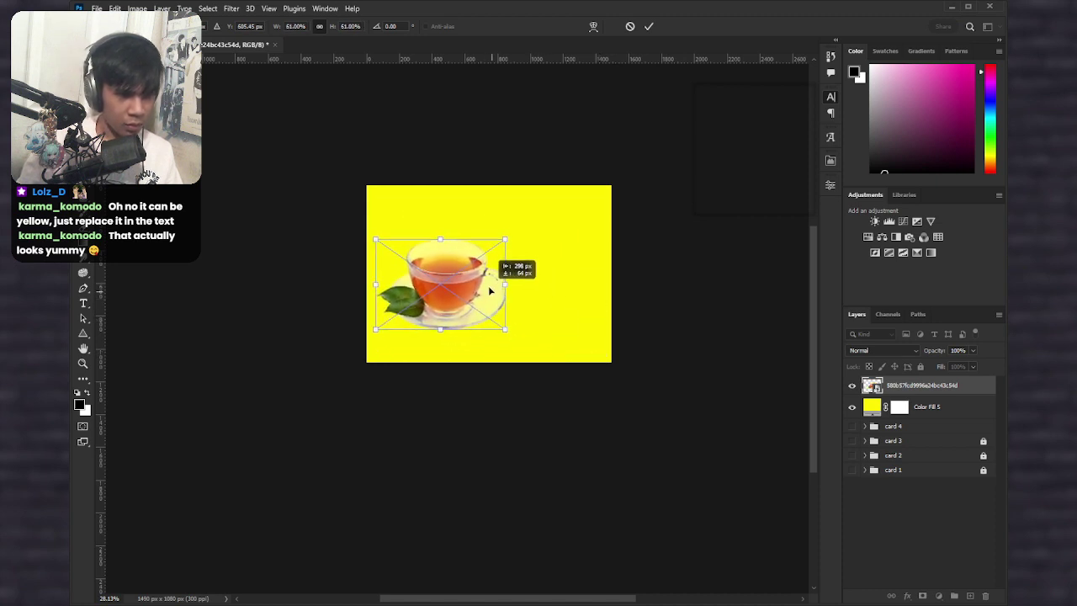
{"action": "key", "text": "Return"}
{"action": "key", "text": "t"}
{"action": "scroll", "coordinate": [421, 311], "scroll_direction": "up", "scroll_amount": 2}
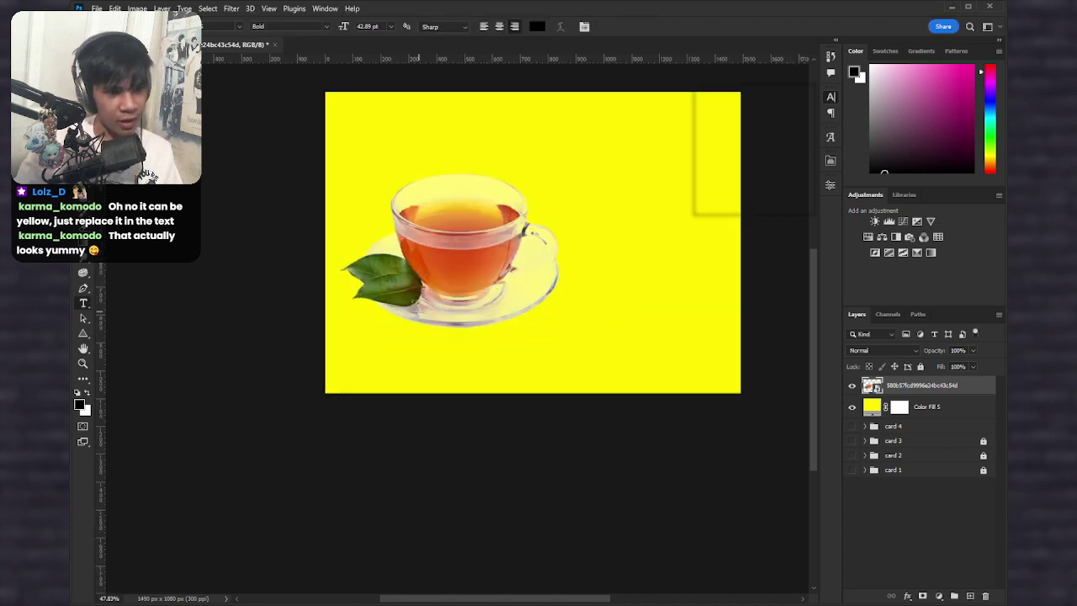
{"action": "left_click_drag", "start_coordinate": [462, 254], "coordinate": [449, 370]}
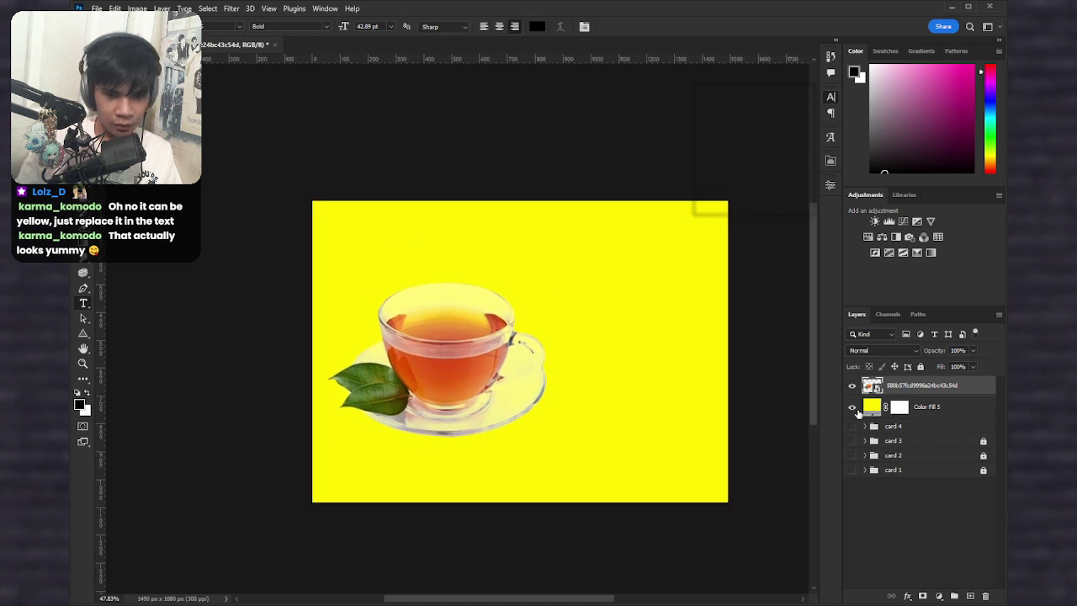
Step: Check the teacup without the background fill, then change the fill colour to a bright blue
{"action": "left_click", "coordinate": [852, 407]}
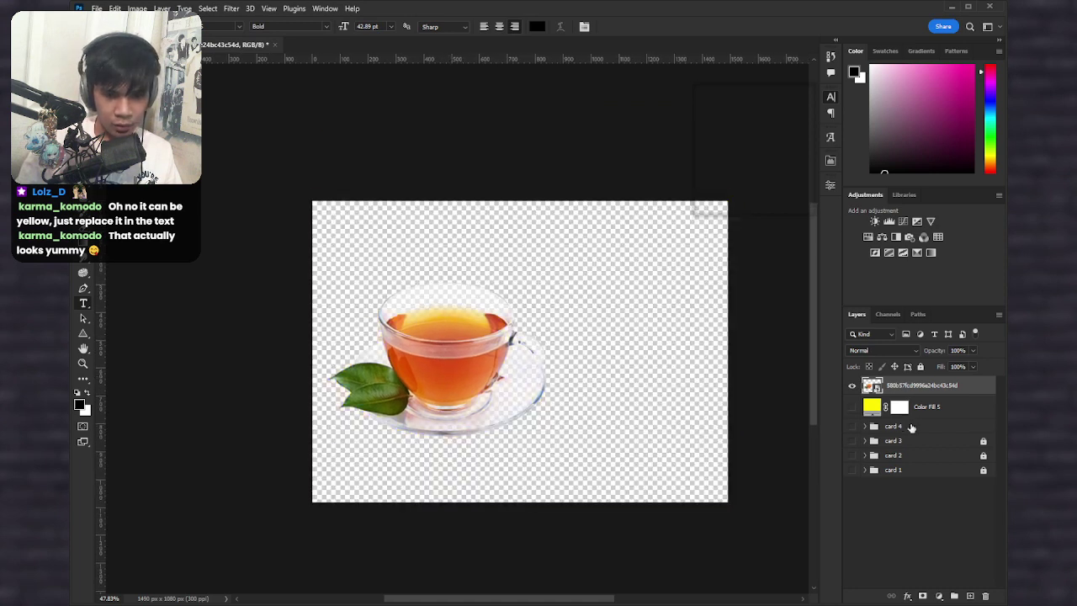
{"action": "left_click", "coordinate": [852, 407]}
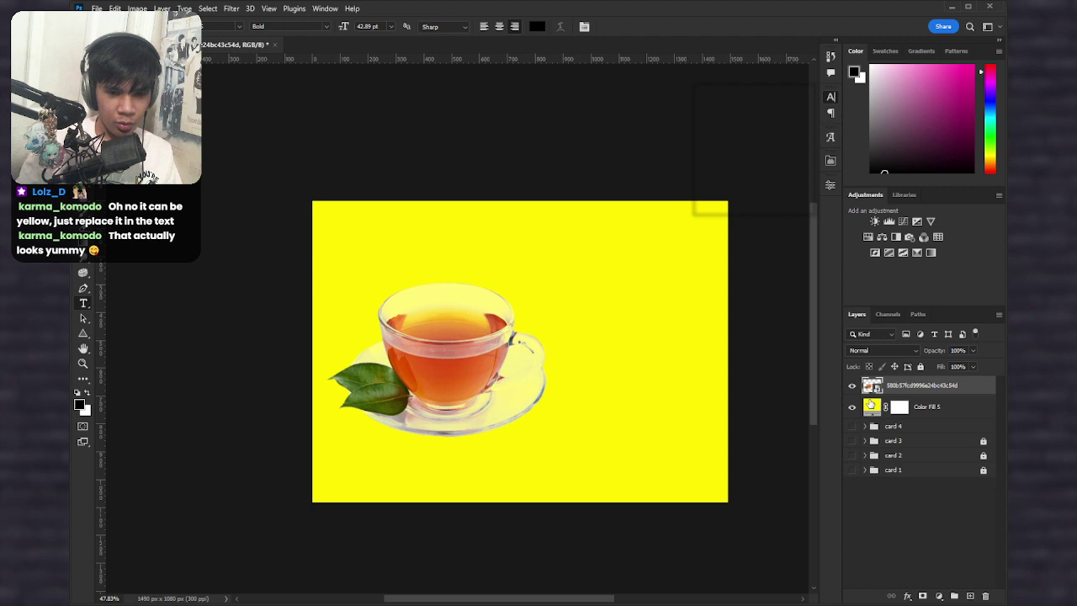
{"action": "double_click", "coordinate": [871, 406]}
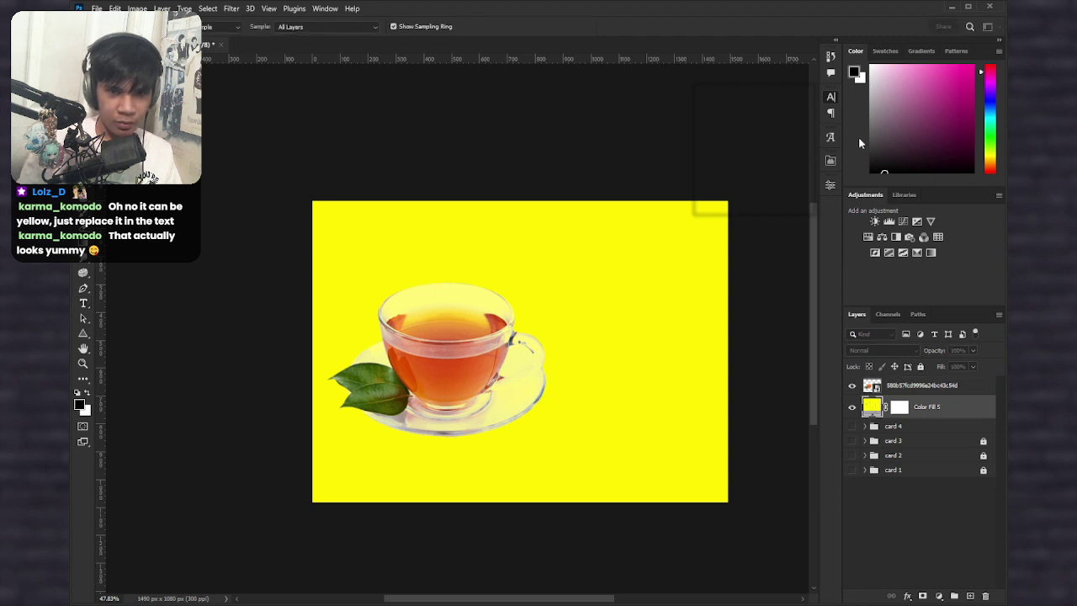
{"action": "left_click", "coordinate": [857, 58]}
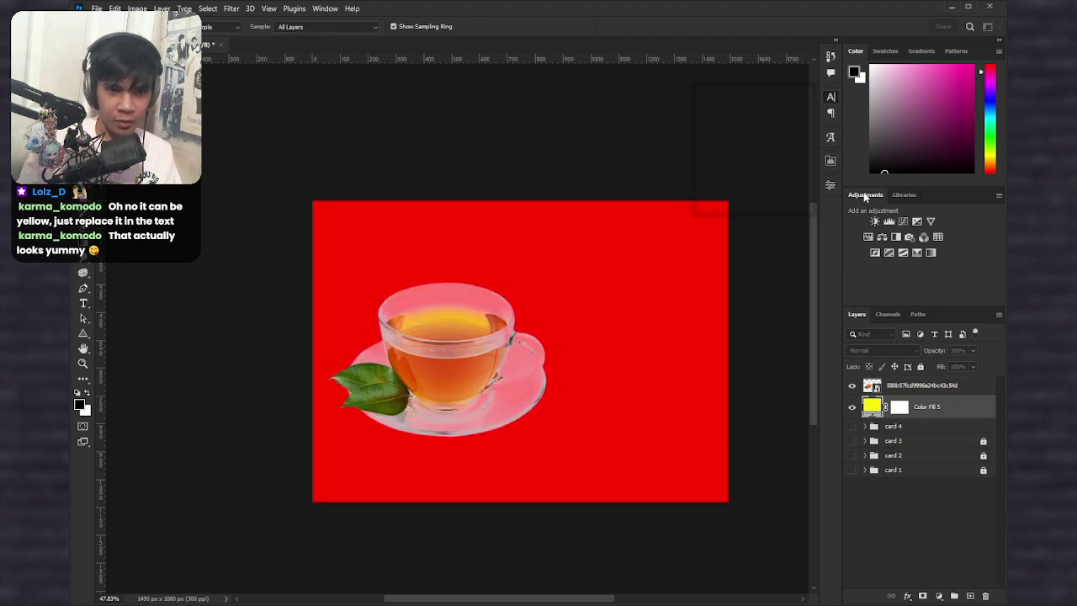
{"action": "left_click_drag", "start_coordinate": [865, 196], "coordinate": [866, 184]}
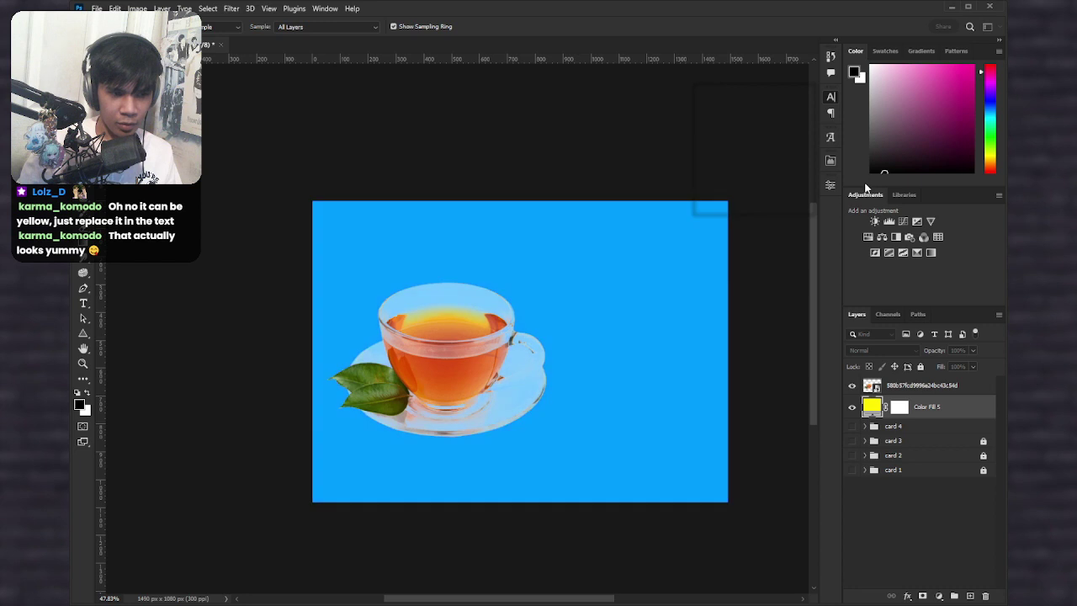
{"action": "left_click", "coordinate": [960, 114]}
{"action": "scroll", "coordinate": [445, 336], "scroll_direction": "up", "scroll_amount": 4}
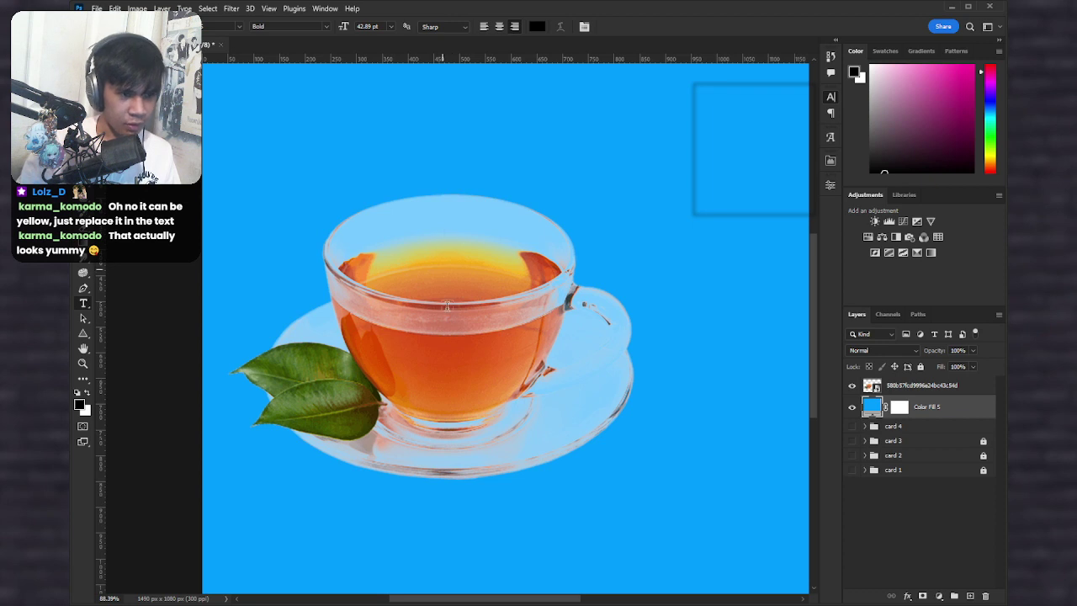
Step: Look briefly at card 2 with the teacup and fill hidden, then restore them and examine the glass transparency against the blue
{"action": "key", "text": "v"}
{"action": "left_click", "coordinate": [485, 368]}
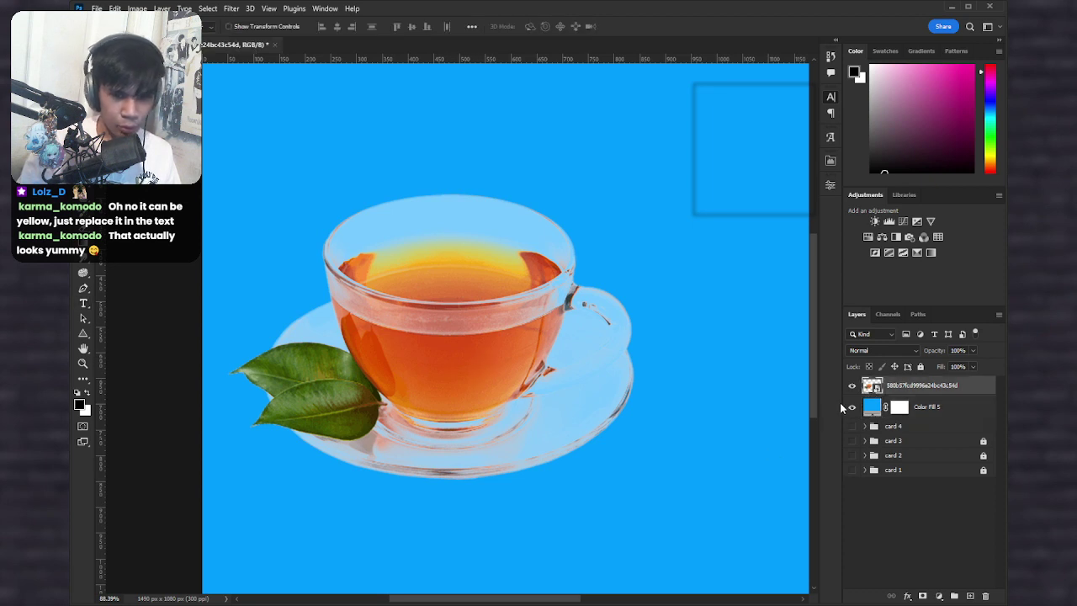
{"action": "left_click_drag", "start_coordinate": [852, 385], "coordinate": [851, 407]}
{"action": "left_click", "coordinate": [852, 455]}
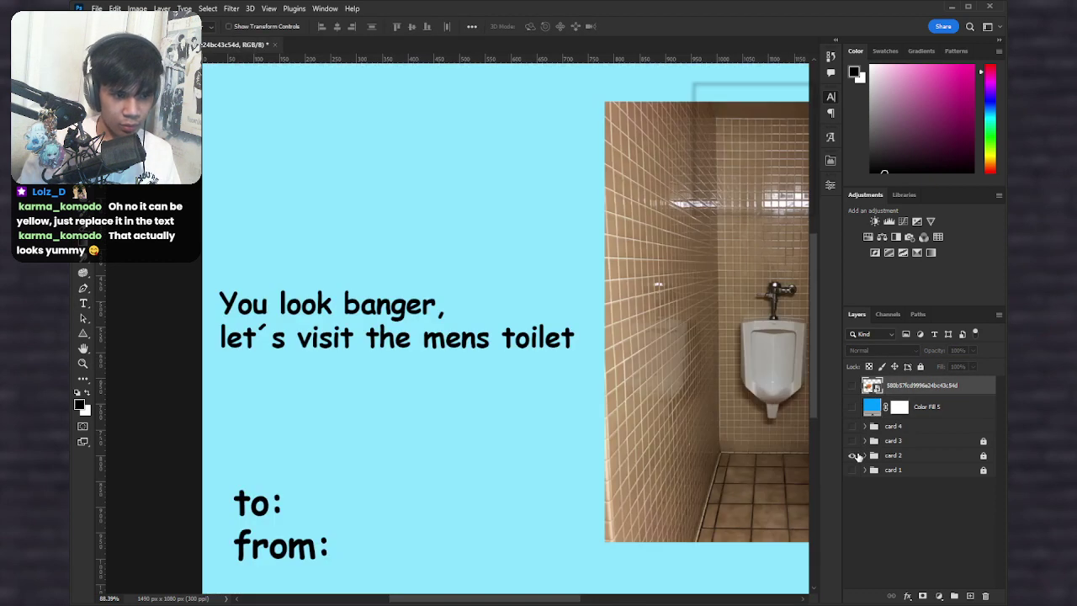
{"action": "left_click", "coordinate": [853, 456]}
{"action": "left_click", "coordinate": [851, 407]}
{"action": "left_click", "coordinate": [852, 385]}
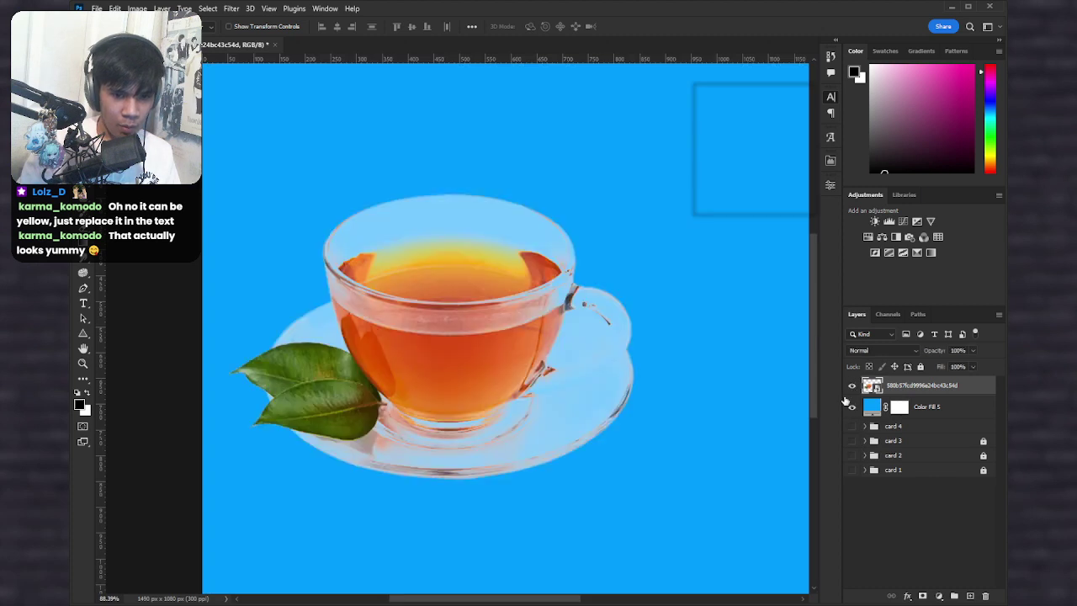
{"action": "scroll", "coordinate": [519, 318], "scroll_direction": "down", "scroll_amount": 5}
{"action": "left_click_drag", "start_coordinate": [598, 318], "coordinate": [542, 357]}
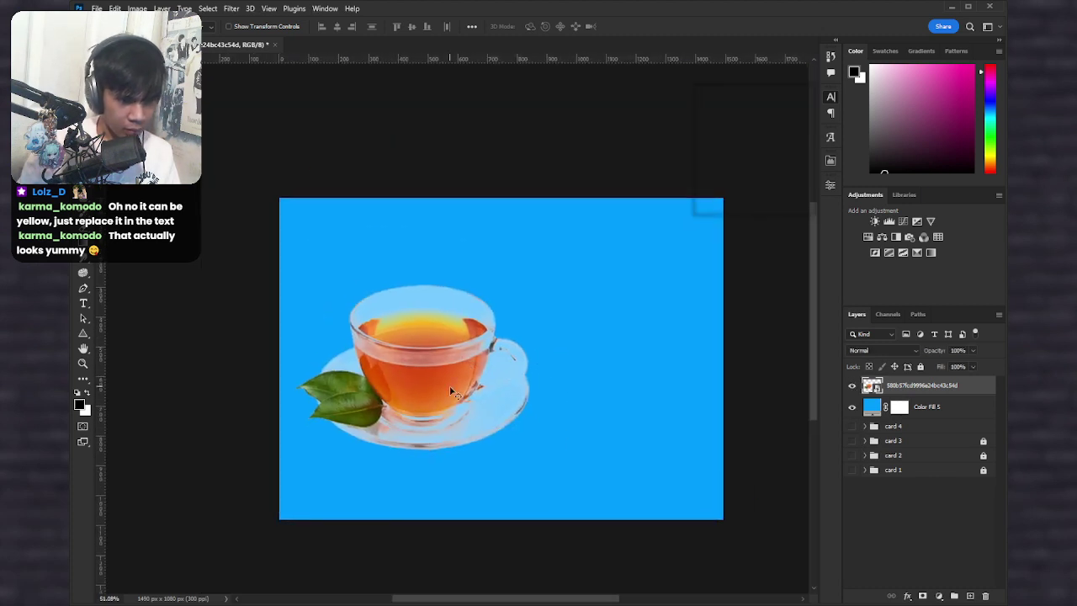
{"action": "scroll", "coordinate": [498, 397], "scroll_direction": "up", "scroll_amount": 3}
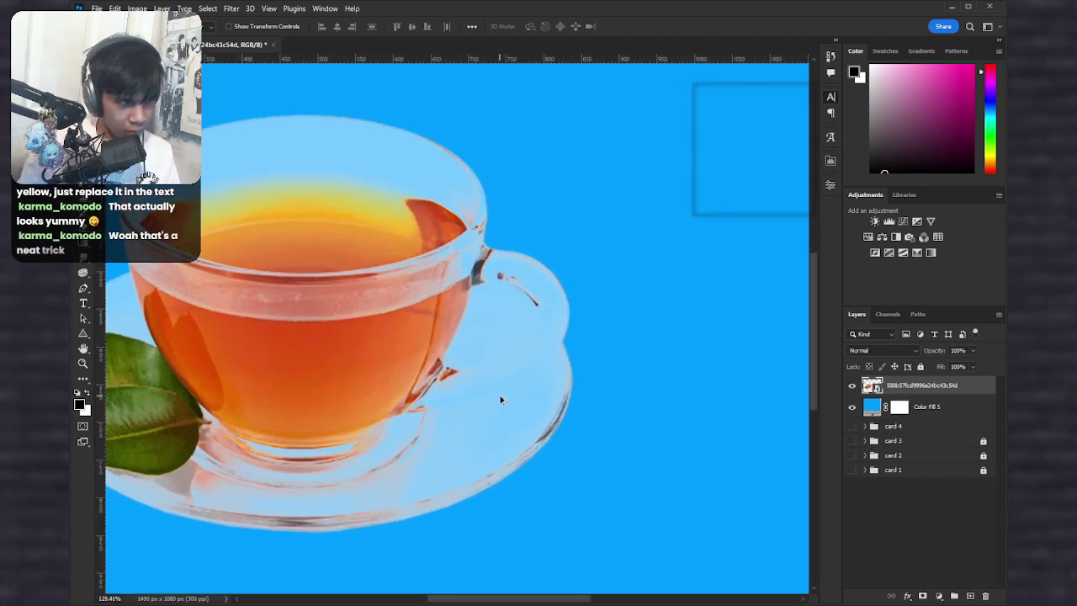
{"action": "scroll", "coordinate": [500, 400], "scroll_direction": "down", "scroll_amount": 4}
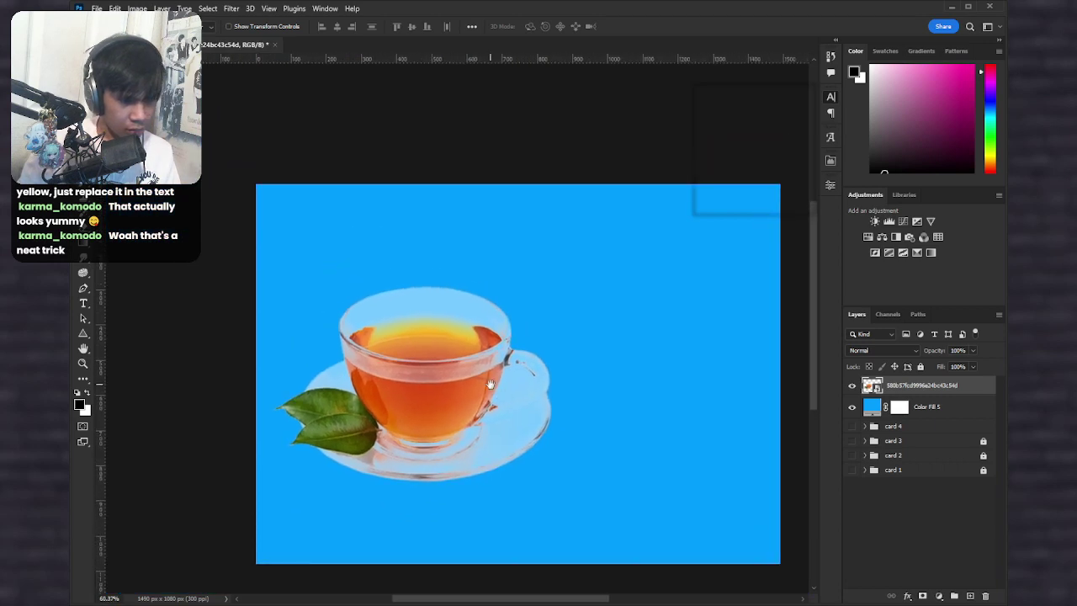
Step: Undo the recent changes back to the yellow fill and two separate teacup layers, with the copy at full opacity
{"action": "key", "text": "ctrl+z"}
{"action": "key", "text": "ctrl+z"}
{"action": "key", "text": "ctrl+z"}
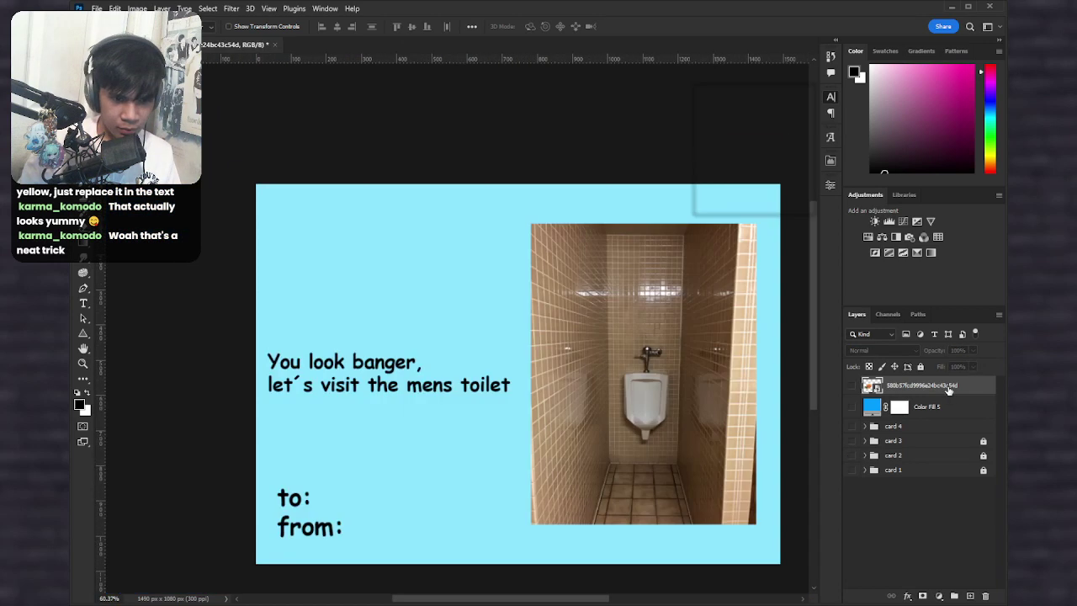
{"action": "key", "text": "ctrl+z"}
{"action": "key", "text": "ctrl+z"}
{"action": "key", "text": "ctrl+z"}
{"action": "key", "text": "ctrl+z"}
{"action": "key", "text": "ctrl+z"}
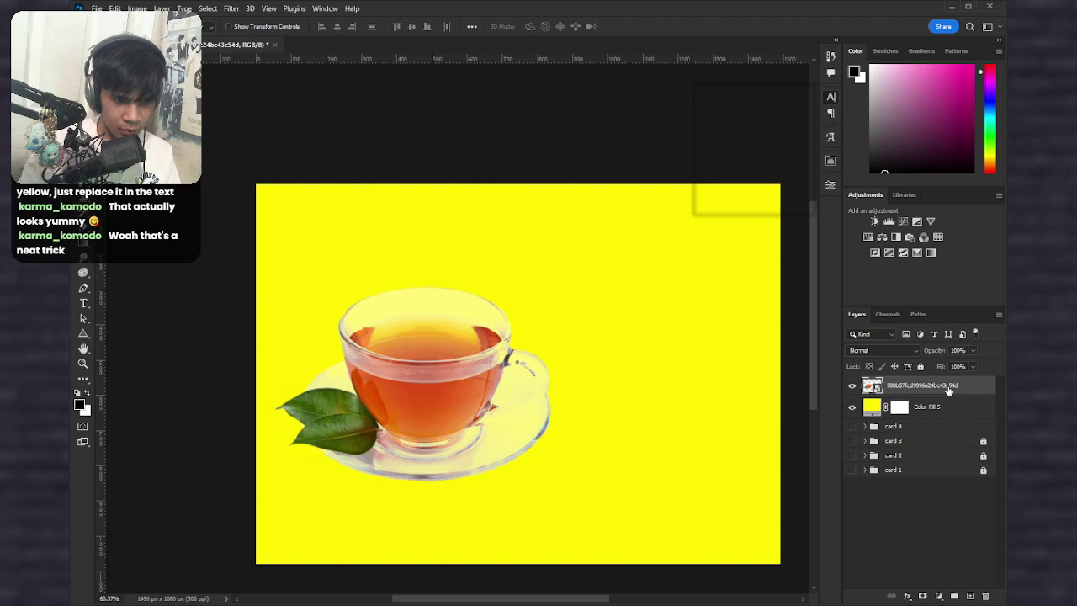
{"action": "key", "text": "ctrl+z"}
{"action": "key", "text": "ctrl+z"}
{"action": "key", "text": "ctrl+z"}
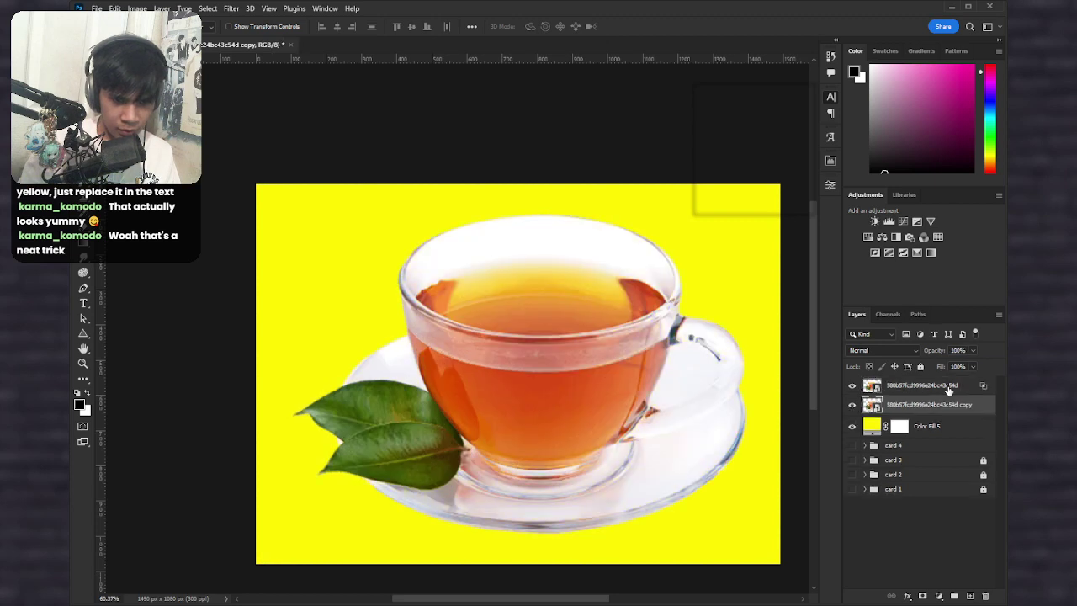
Step: Hide the teacup copy and soften the original teacup layer's Blend If transition so the glass highlights blend gradually into the yellow
{"action": "scroll", "coordinate": [816, 360], "scroll_direction": "up", "scroll_amount": 1}
{"action": "scroll", "coordinate": [709, 429], "scroll_direction": "up", "scroll_amount": 1}
{"action": "left_click_drag", "start_coordinate": [714, 461], "coordinate": [646, 386]}
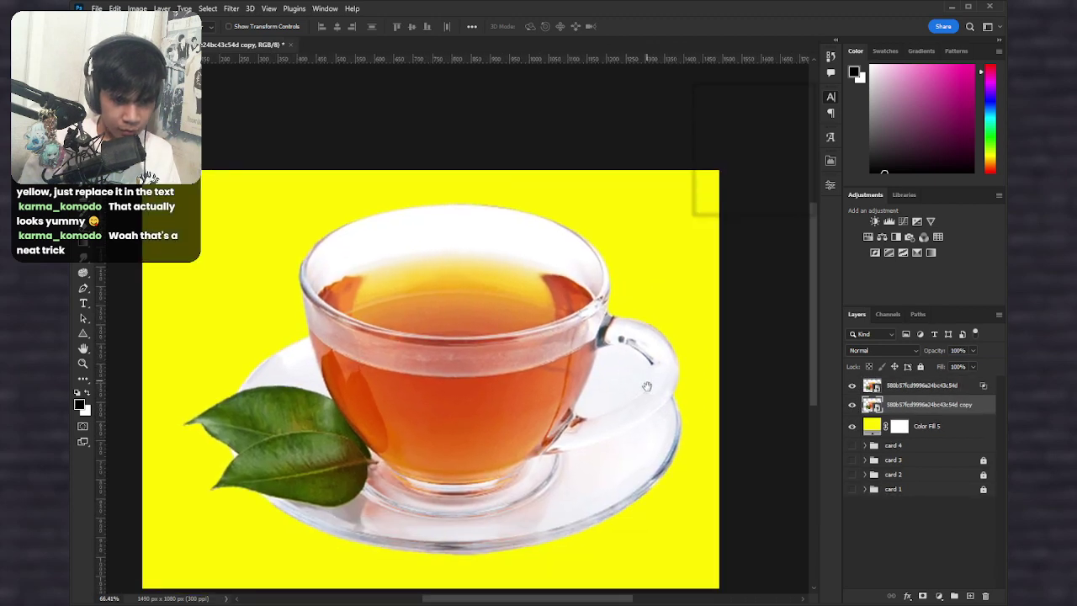
{"action": "scroll", "coordinate": [667, 413], "scroll_direction": "up", "scroll_amount": 6}
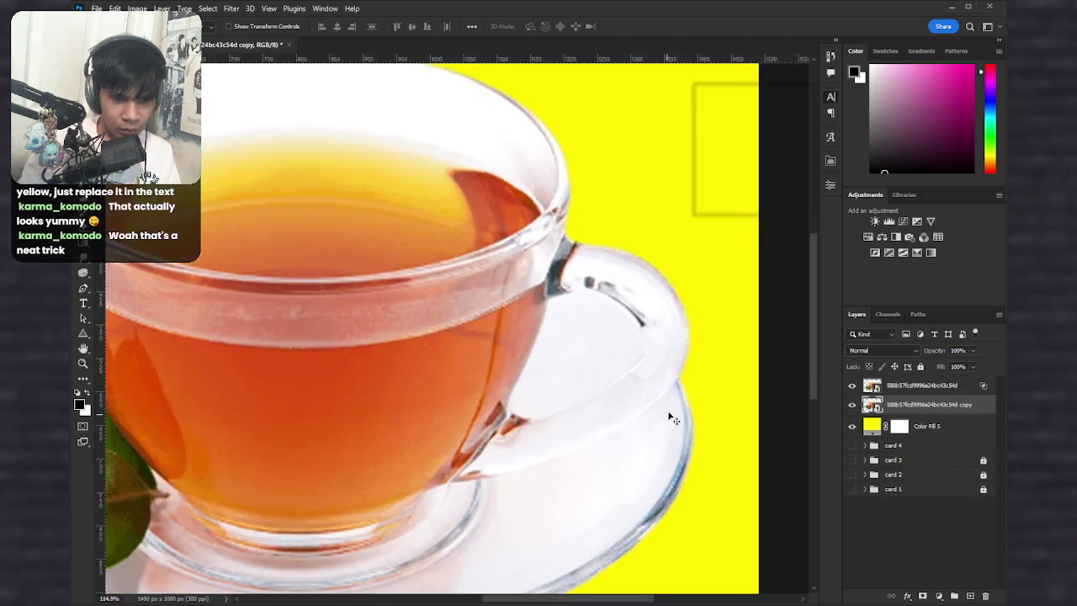
{"action": "left_click", "coordinate": [853, 405]}
{"action": "scroll", "coordinate": [532, 390], "scroll_direction": "down", "scroll_amount": 4}
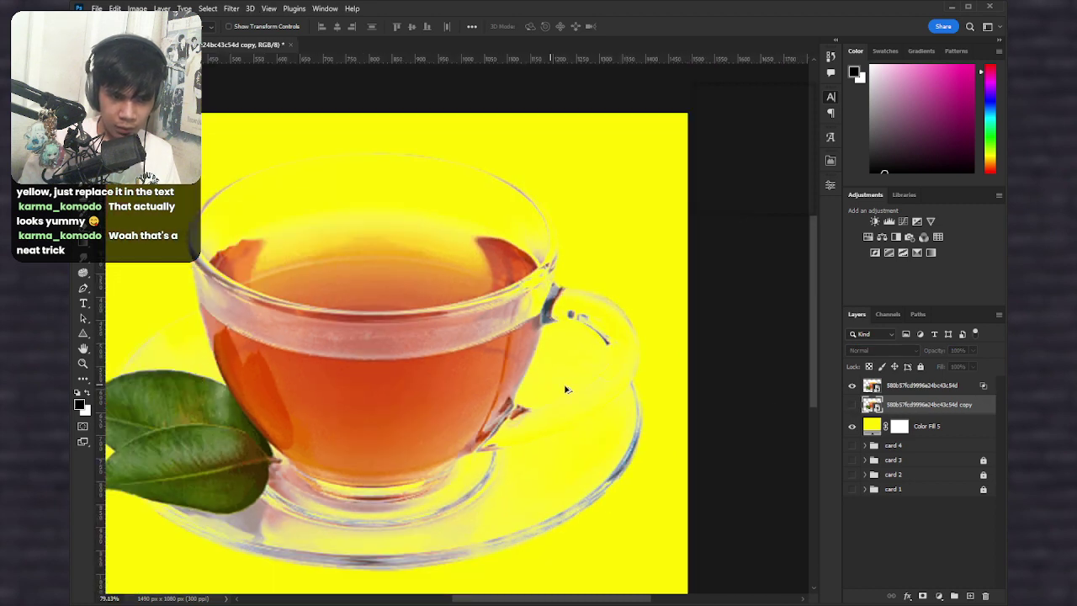
{"action": "left_click", "coordinate": [968, 388]}
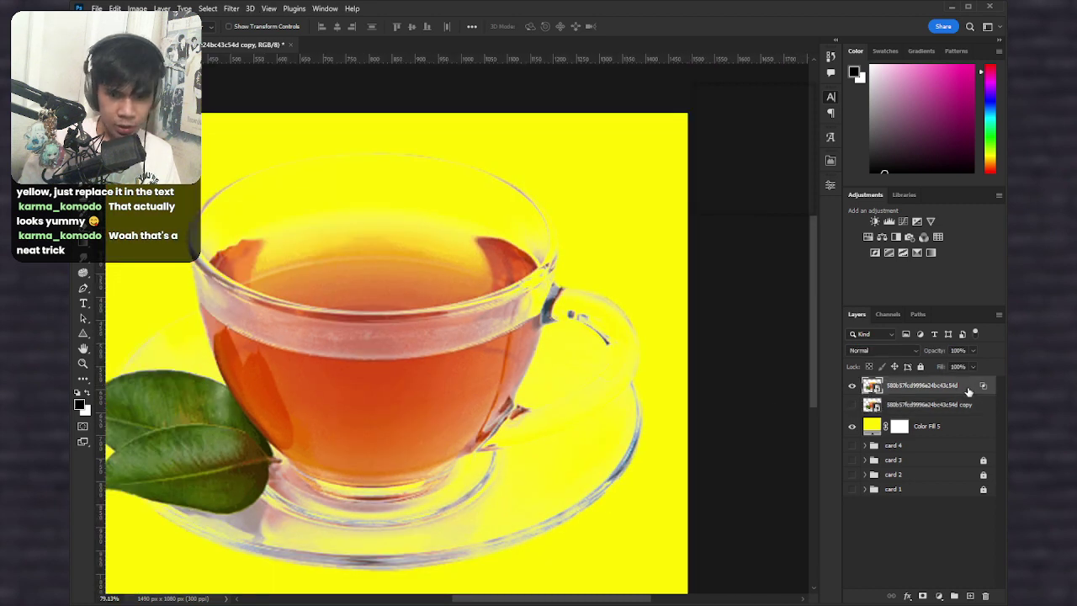
{"action": "key", "text": "space"}
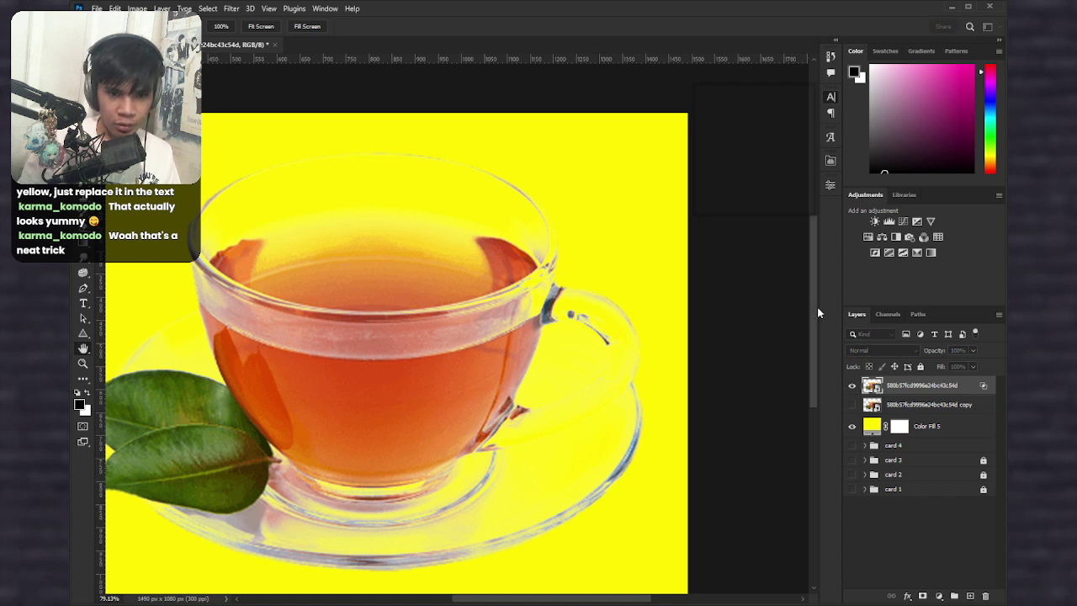
{"action": "left_click_drag", "start_coordinate": [818, 307], "coordinate": [852, 323]}
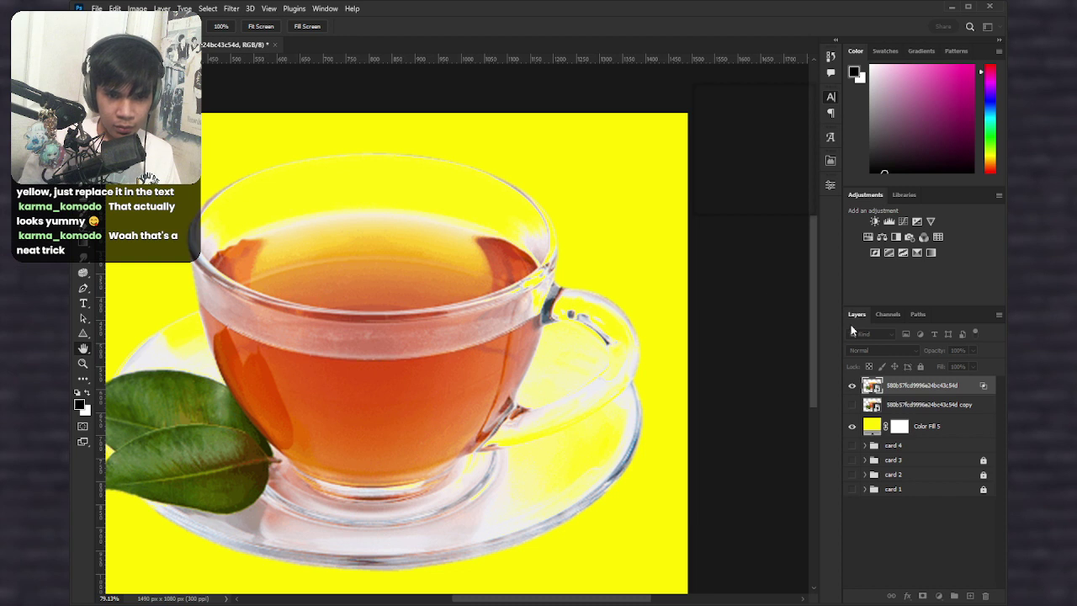
{"action": "left_click_drag", "start_coordinate": [857, 336], "coordinate": [893, 338]}
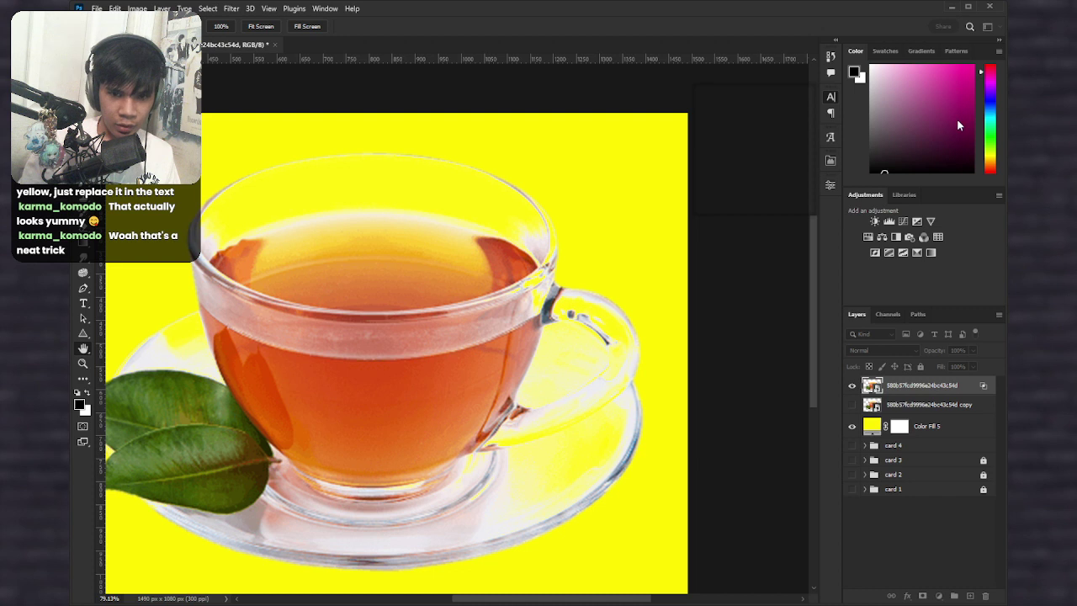
{"action": "left_click", "coordinate": [957, 120]}
Step: Show the teacup copy again, lower its opacity to 43%, and check the glass with and without the yellow fill
{"action": "left_click", "coordinate": [987, 405]}
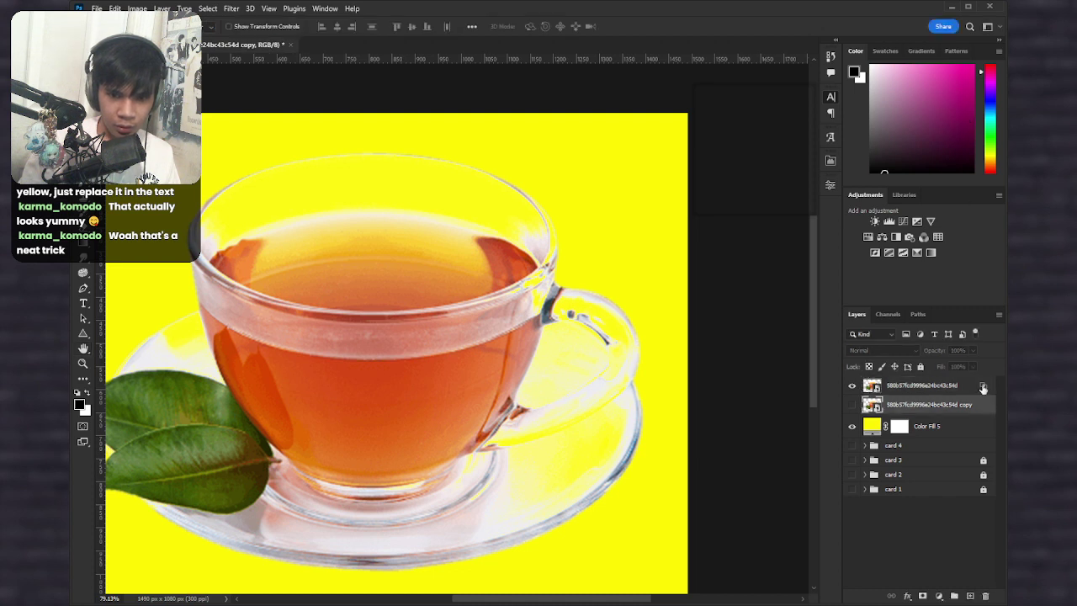
{"action": "left_click", "coordinate": [852, 405]}
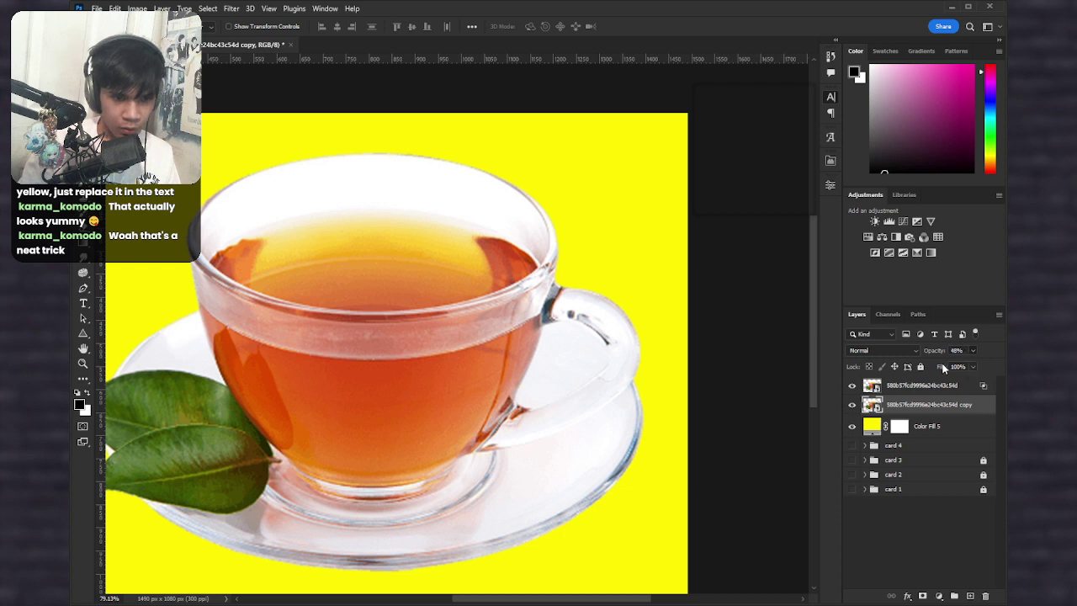
{"action": "key", "text": "2"}
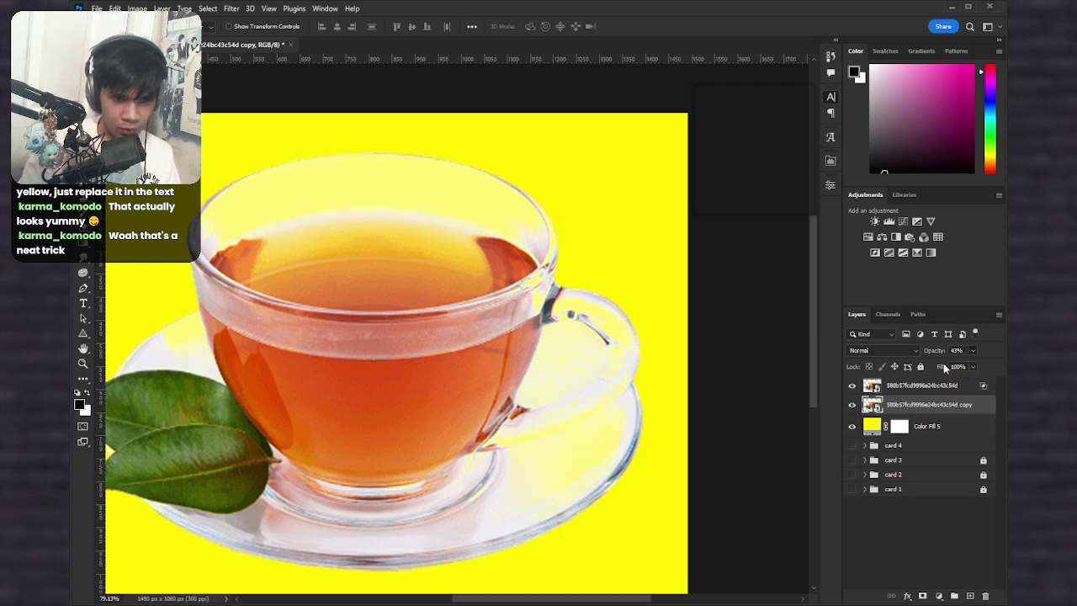
{"action": "scroll", "coordinate": [517, 387], "scroll_direction": "down", "scroll_amount": 8}
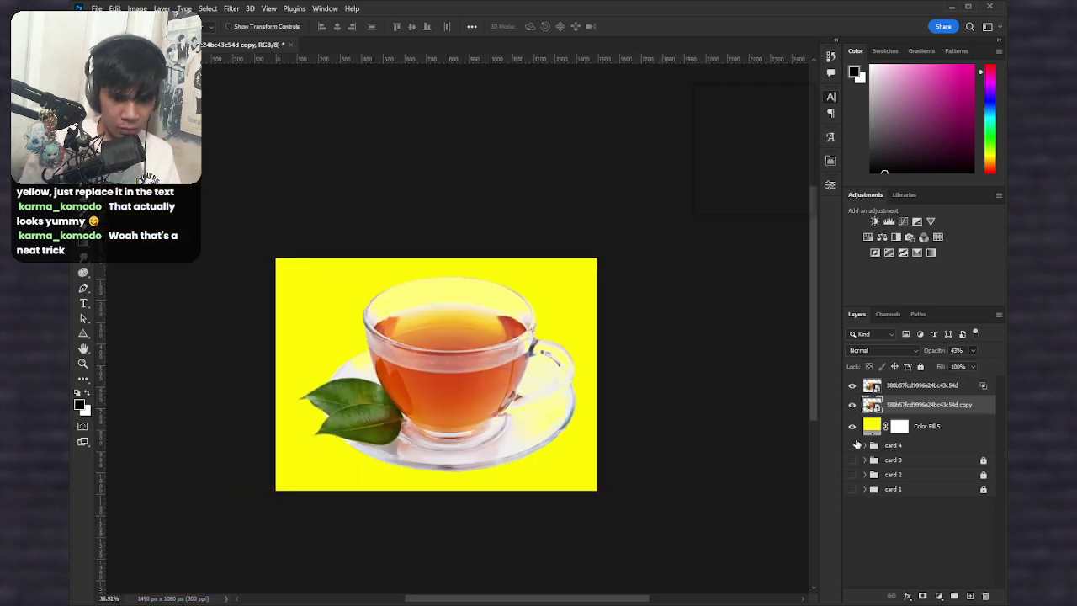
{"action": "left_click", "coordinate": [851, 425]}
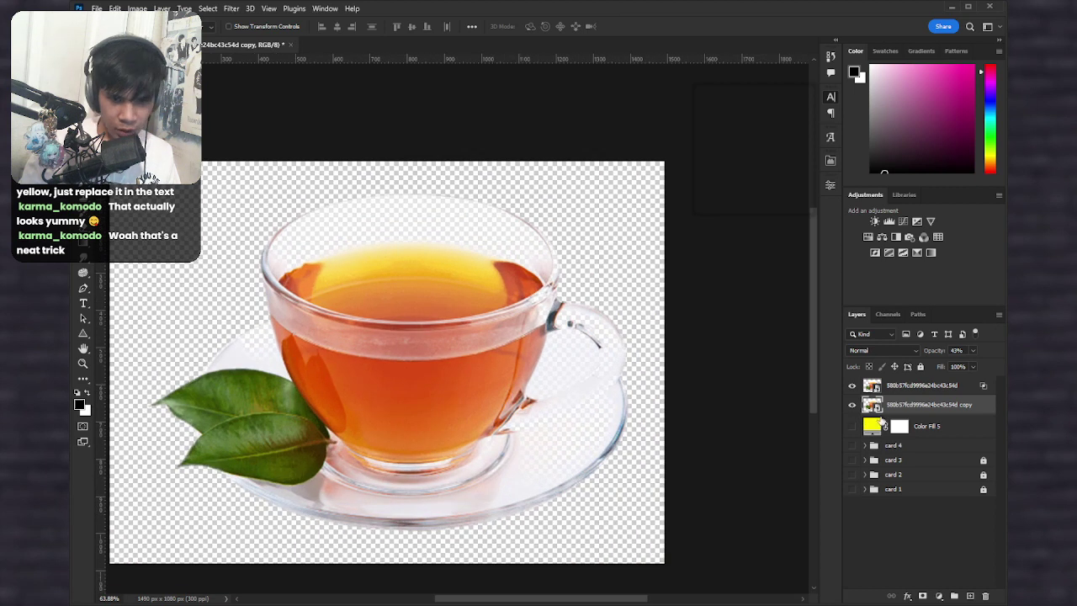
{"action": "left_click", "coordinate": [851, 427]}
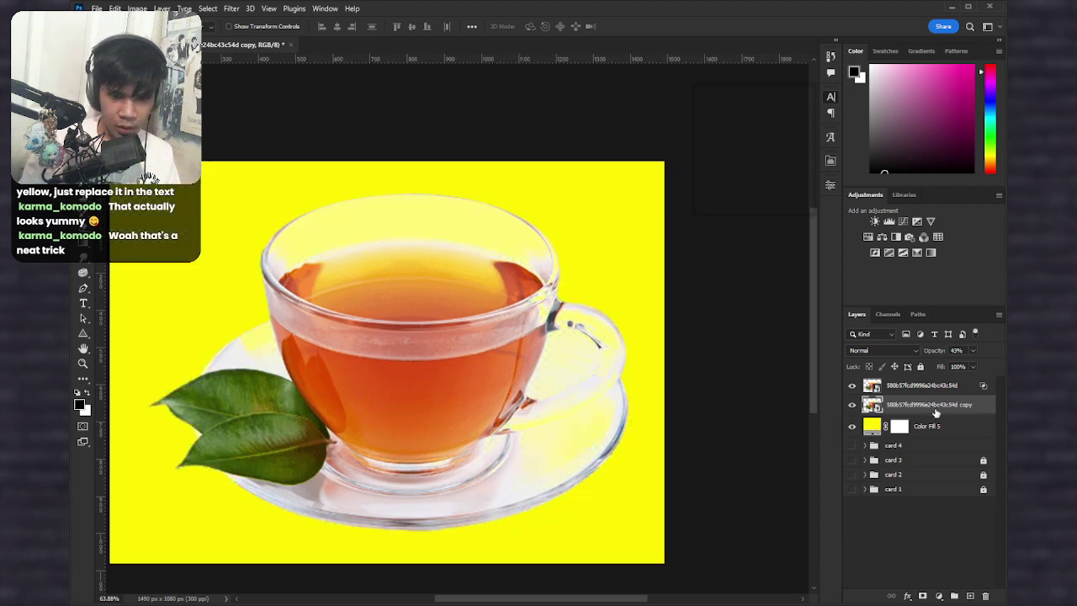
Step: Fine-tune the original teacup layer's Blend If range so more yellow shows through the glass and saucer
{"action": "left_click", "coordinate": [973, 390]}
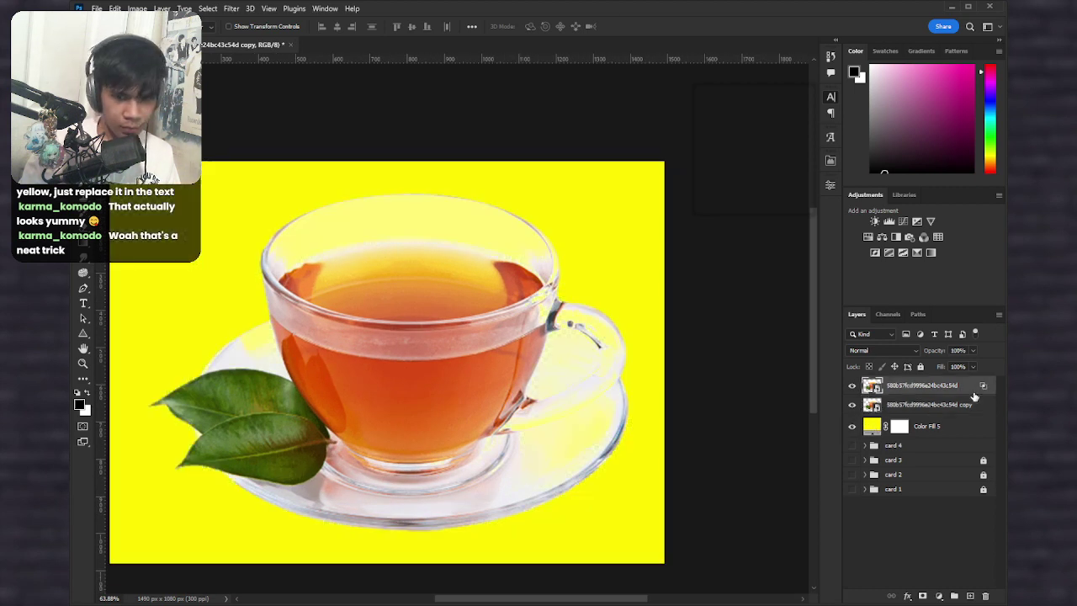
{"action": "key", "text": "space"}
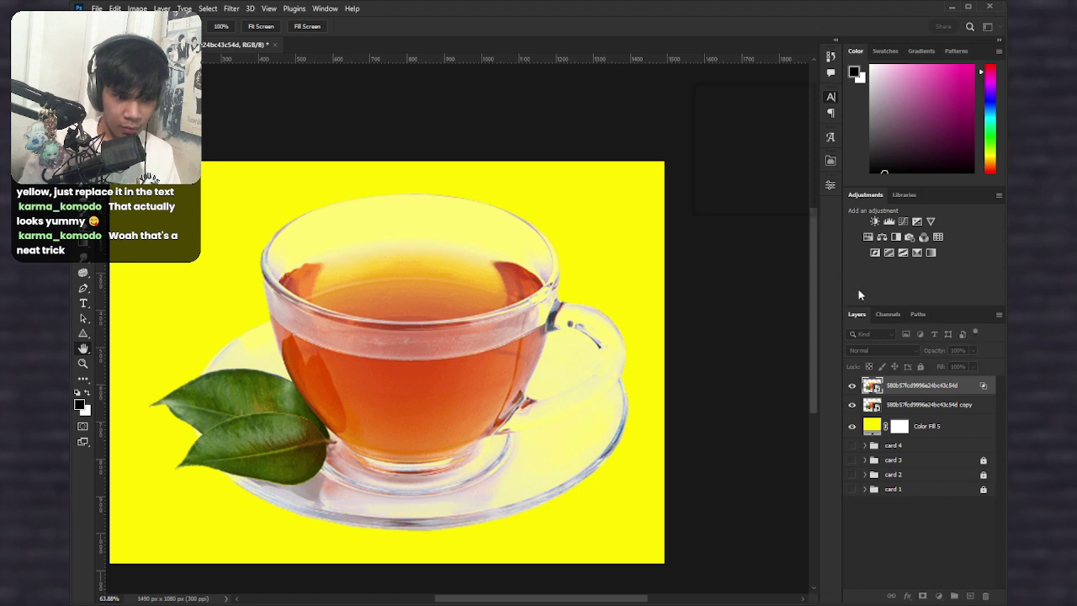
{"action": "key", "text": "v"}
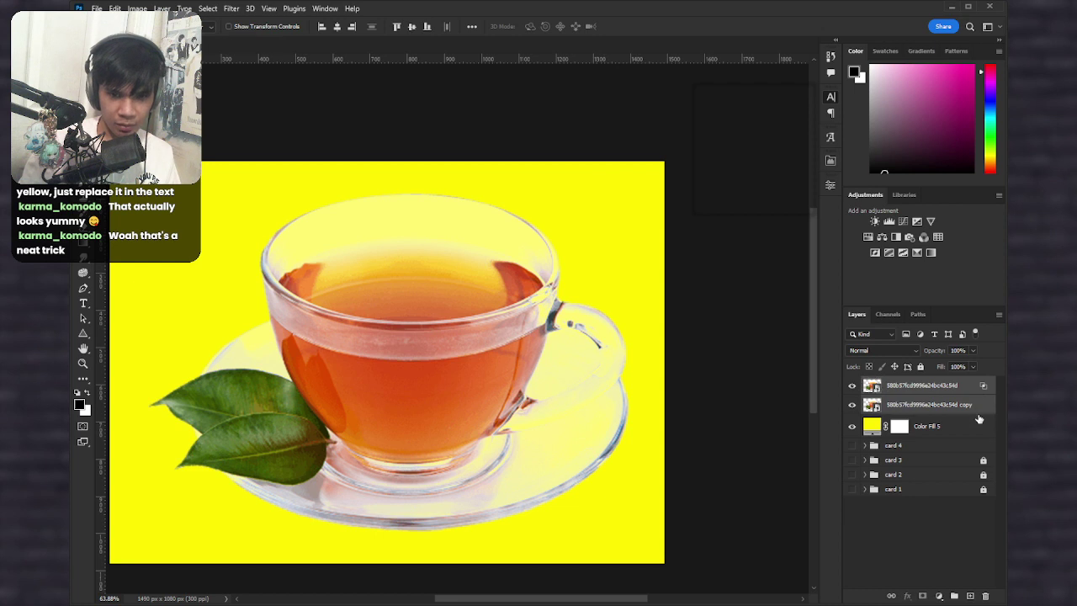
Step: Reduce the opacity of the teacup copy to 28%
{"action": "left_click", "coordinate": [968, 405]}
{"action": "key", "text": "4"}
{"action": "key", "text": "3"}
{"action": "key", "text": "2"}
{"action": "key", "text": "2"}
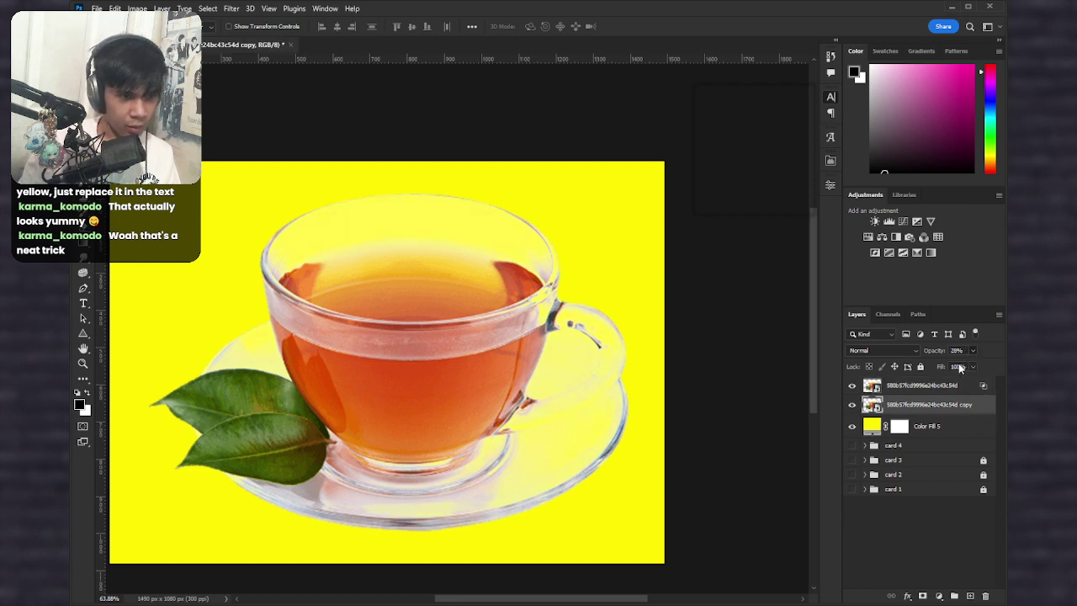
Step: Set the teacup copy's opacity to 41% and combine both teacup layers into a single smart object
{"action": "key", "text": "4"}
{"action": "key", "text": "1"}
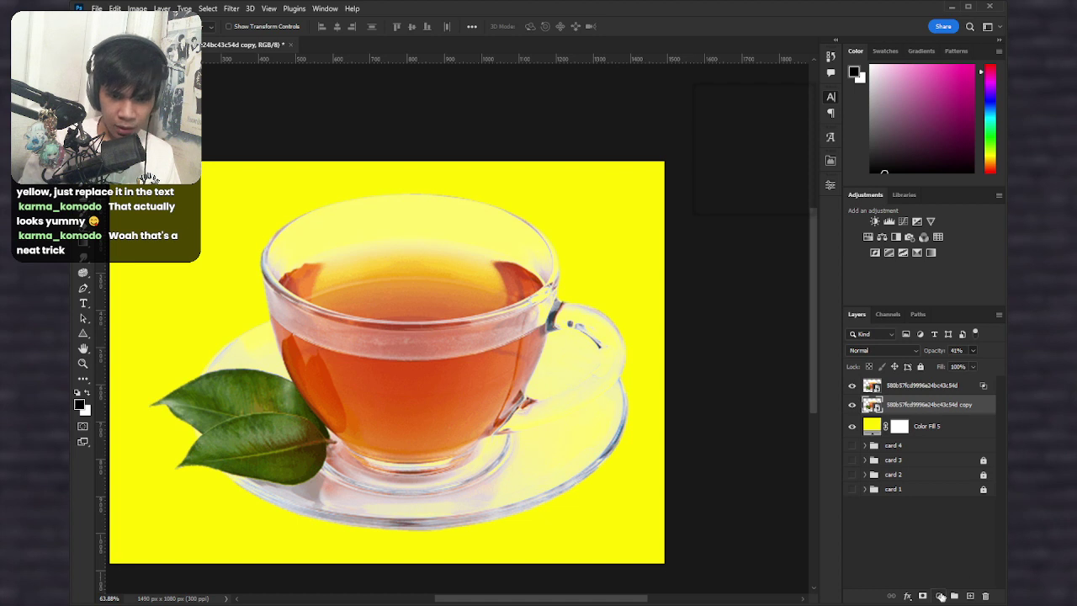
{"action": "left_click", "coordinate": [970, 389]}
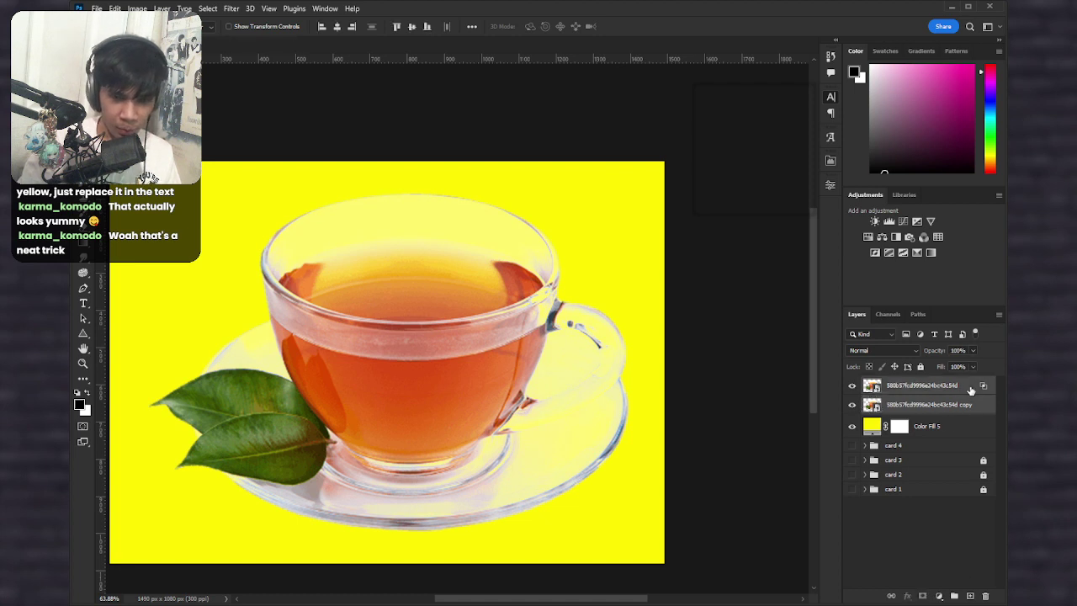
{"action": "key", "text": "ctrl+e"}
Step: Scale the combined teacup down to a little over half its size and place it in the card's left half
{"action": "key", "text": "ctrl+t"}
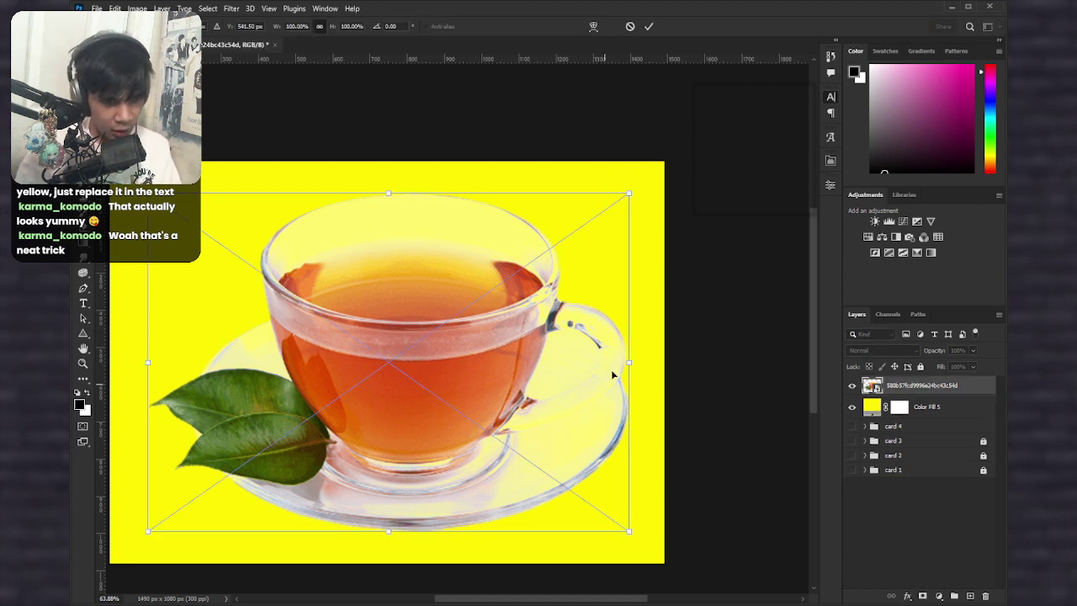
{"action": "left_click_drag", "start_coordinate": [628, 363], "coordinate": [381, 376]}
{"action": "key", "text": "Return"}
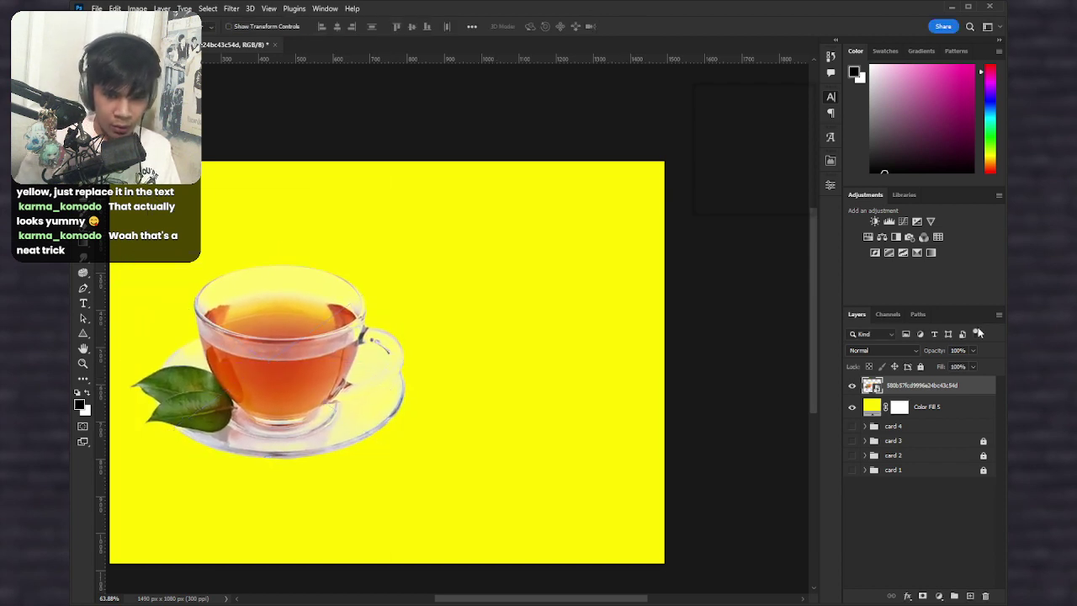
{"action": "scroll", "coordinate": [454, 290], "scroll_direction": "down", "scroll_amount": 1}
{"action": "left_click_drag", "start_coordinate": [571, 346], "coordinate": [696, 350]}
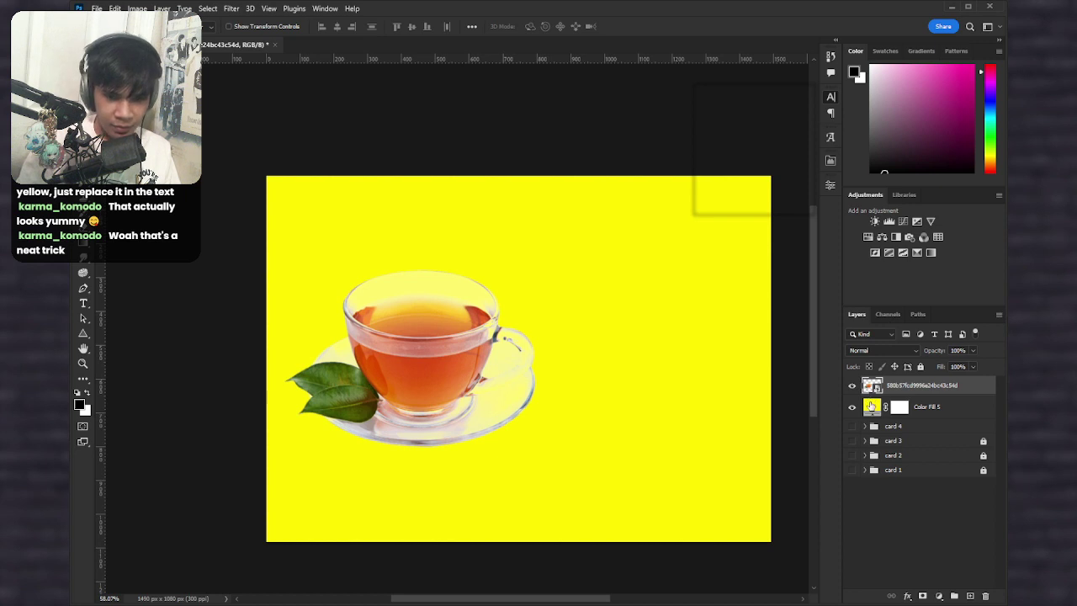
Step: Change the Color Fill 5 background to bright blue and shift the teacup slightly left
{"action": "double_click", "coordinate": [872, 406]}
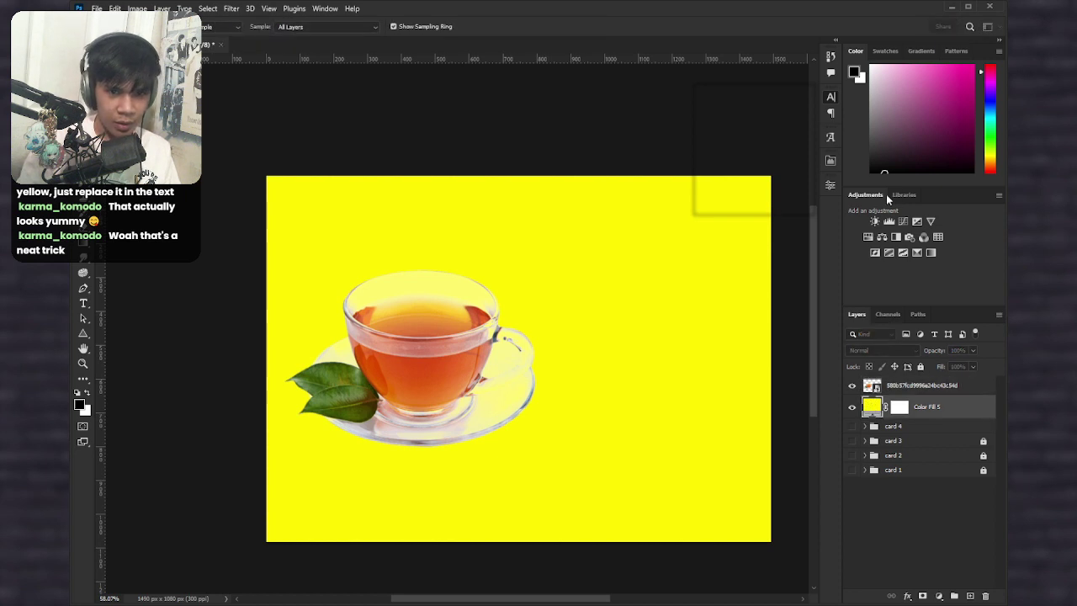
{"action": "left_click", "coordinate": [865, 182]}
{"action": "mouse_move", "coordinate": [864, 181]}
{"action": "left_mouse_down"}
{"action": "mouse_move", "coordinate": [863, 191]}
{"action": "mouse_move", "coordinate": [863, 181]}
{"action": "left_mouse_up"}
{"action": "key", "text": "Return"}
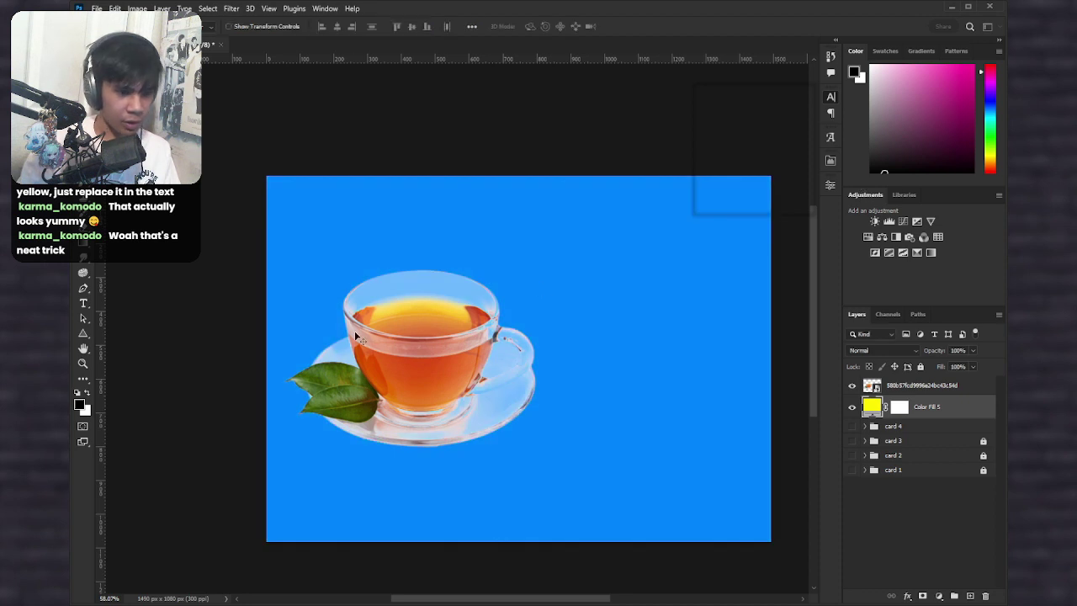
{"action": "left_click_drag", "start_coordinate": [480, 359], "coordinate": [462, 358]}
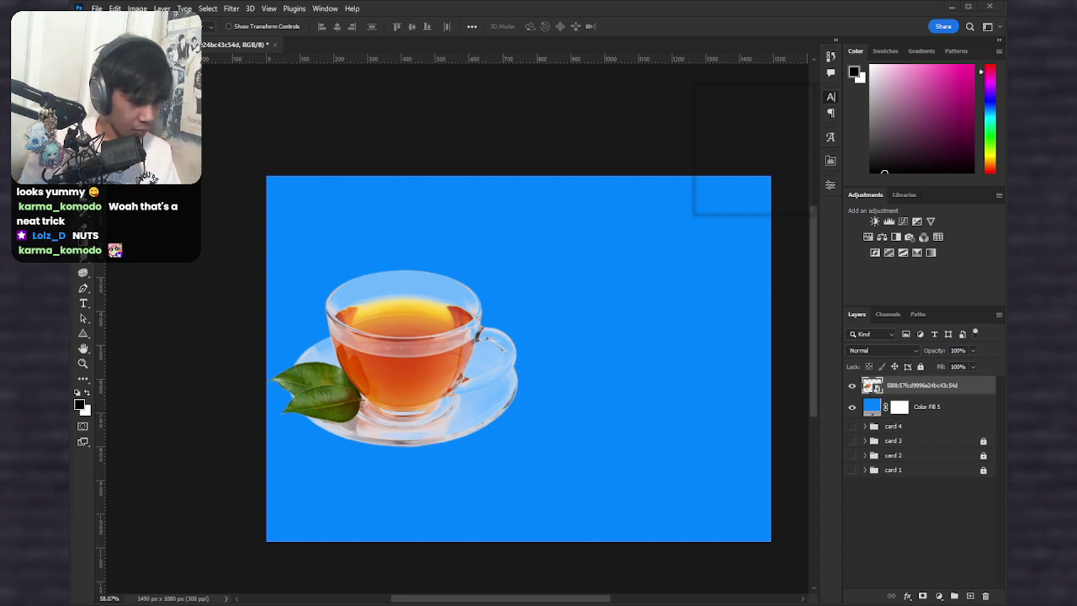
Step: Place the transparent steam image above the teacup layer, scale it to about 38.89%, and position it rising from the cup
{"action": "left_click_drag", "start_coordinate": [341, 431], "coordinate": [481, 371]}
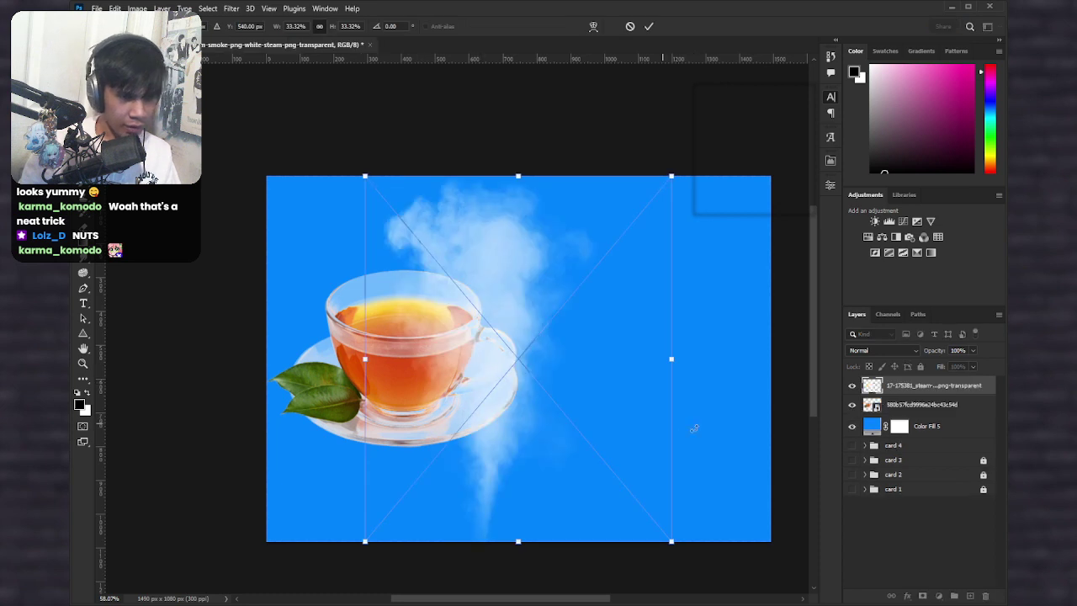
{"action": "left_click_drag", "start_coordinate": [557, 438], "coordinate": [489, 403]}
{"action": "left_click_drag", "start_coordinate": [604, 505], "coordinate": [533, 417]}
{"action": "left_click_drag", "start_coordinate": [453, 252], "coordinate": [459, 286]}
{"action": "left_click_drag", "start_coordinate": [543, 315], "coordinate": [680, 305]}
{"action": "left_click_drag", "start_coordinate": [569, 399], "coordinate": [539, 387]}
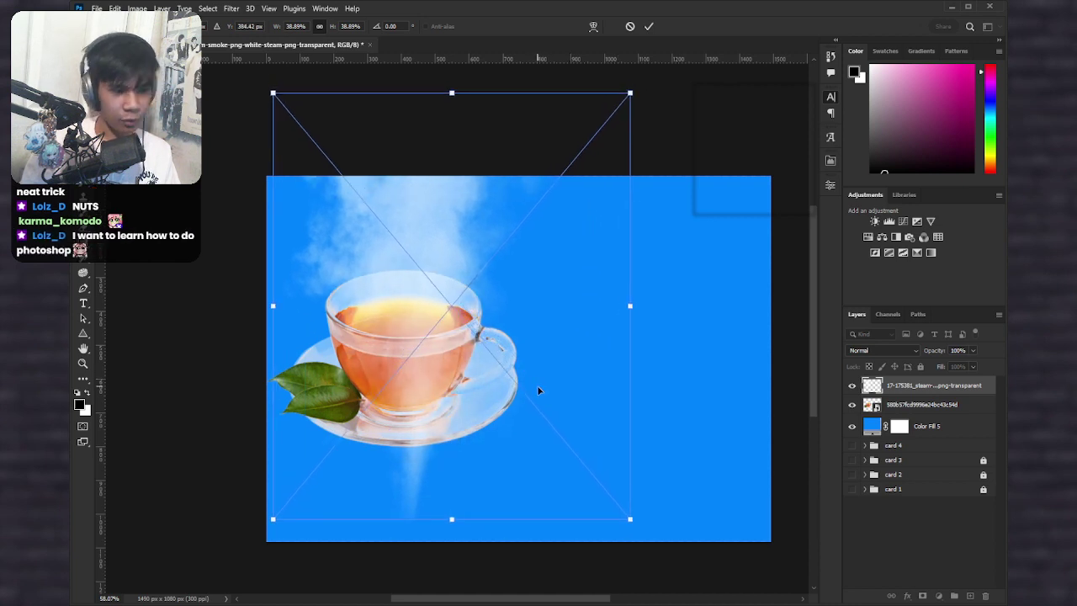
{"action": "key", "text": "Return"}
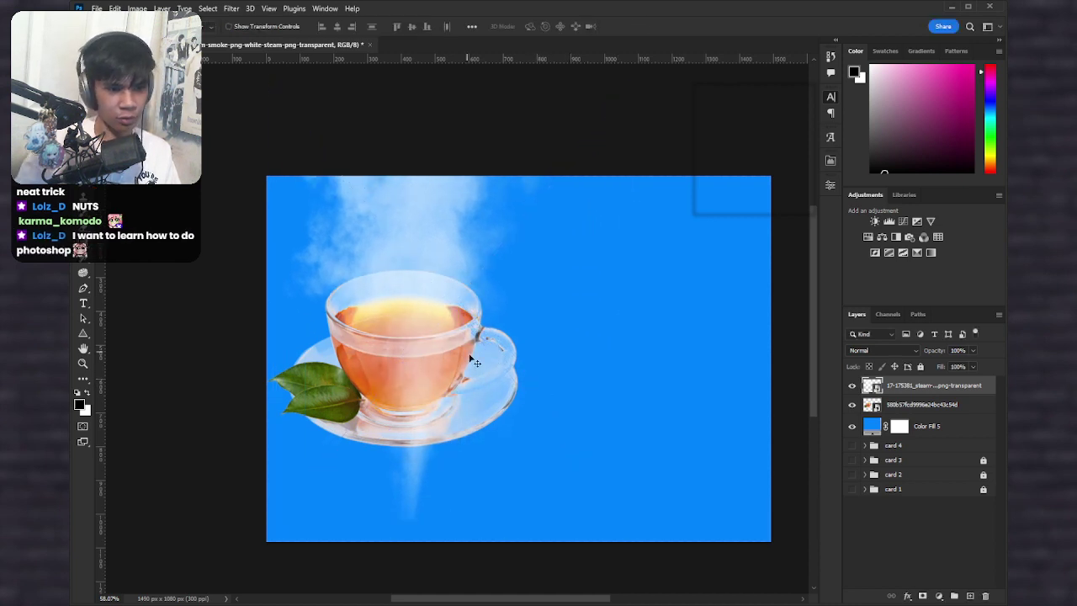
Step: Move the teacup layer down 50 px beneath the steam
{"action": "left_click", "coordinate": [499, 400]}
{"action": "key", "text": "shift+Down"}
{"action": "key", "text": "shift+Down"}
{"action": "key", "text": "shift+Down"}
{"action": "key", "text": "shift+Down"}
{"action": "key", "text": "shift+Down"}
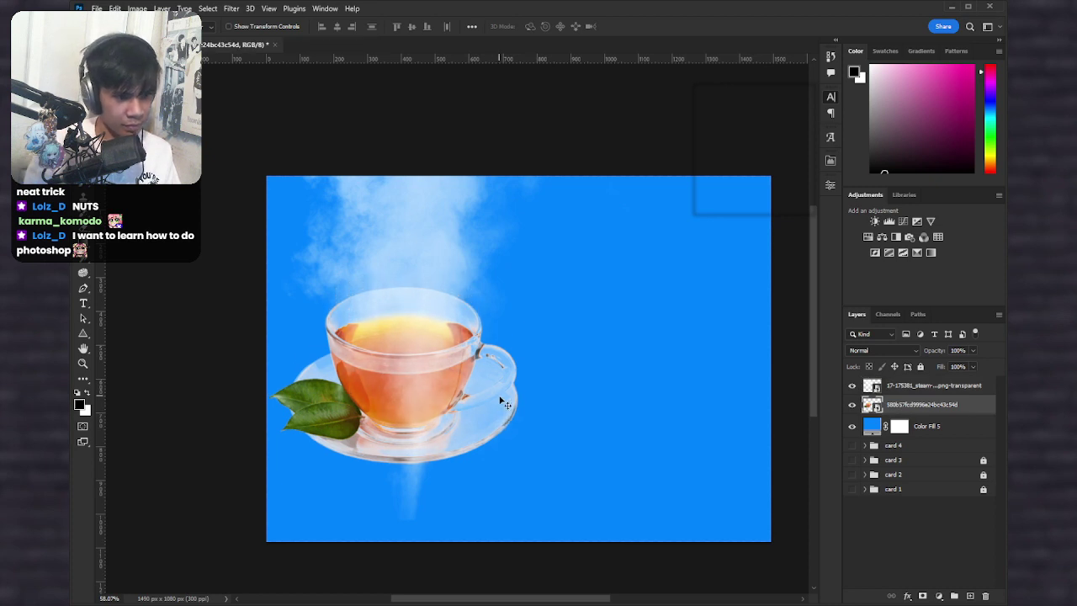
Step: Make an elliptical selection following the front curve of the teacup's rim
{"action": "scroll", "coordinate": [371, 314], "scroll_direction": "up", "scroll_amount": 8}
{"action": "key", "text": "space"}
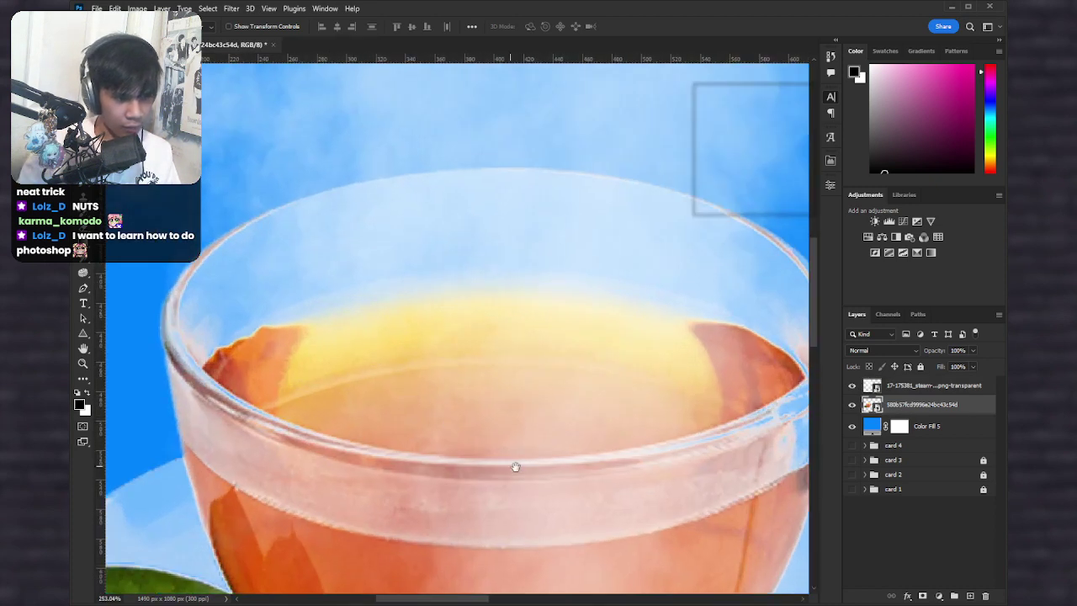
{"action": "left_click_drag", "start_coordinate": [478, 461], "coordinate": [453, 451]}
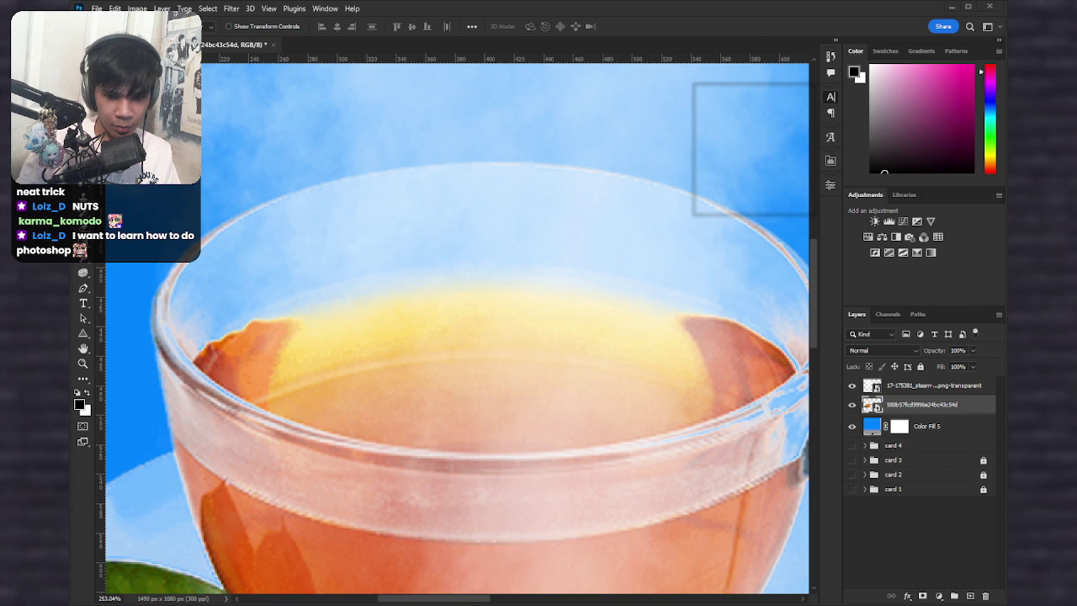
{"action": "scroll", "coordinate": [340, 421], "scroll_direction": "down", "scroll_amount": 3}
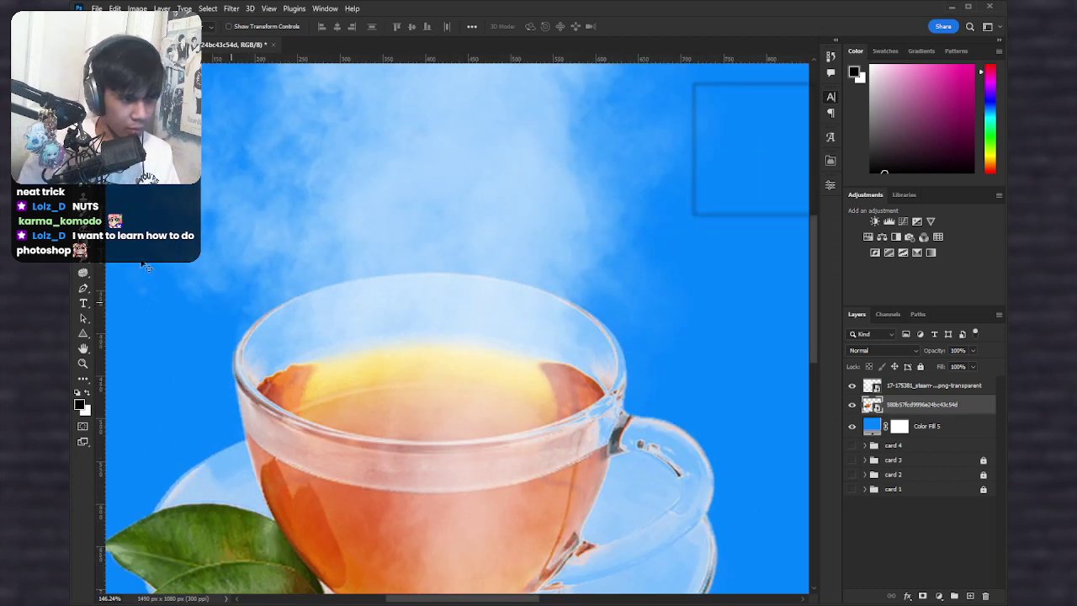
{"action": "scroll", "coordinate": [176, 332], "scroll_direction": "down", "scroll_amount": 3}
{"action": "scroll", "coordinate": [211, 329], "scroll_direction": "up", "scroll_amount": 2}
{"action": "scroll", "coordinate": [101, 327], "scroll_direction": "down", "scroll_amount": 1}
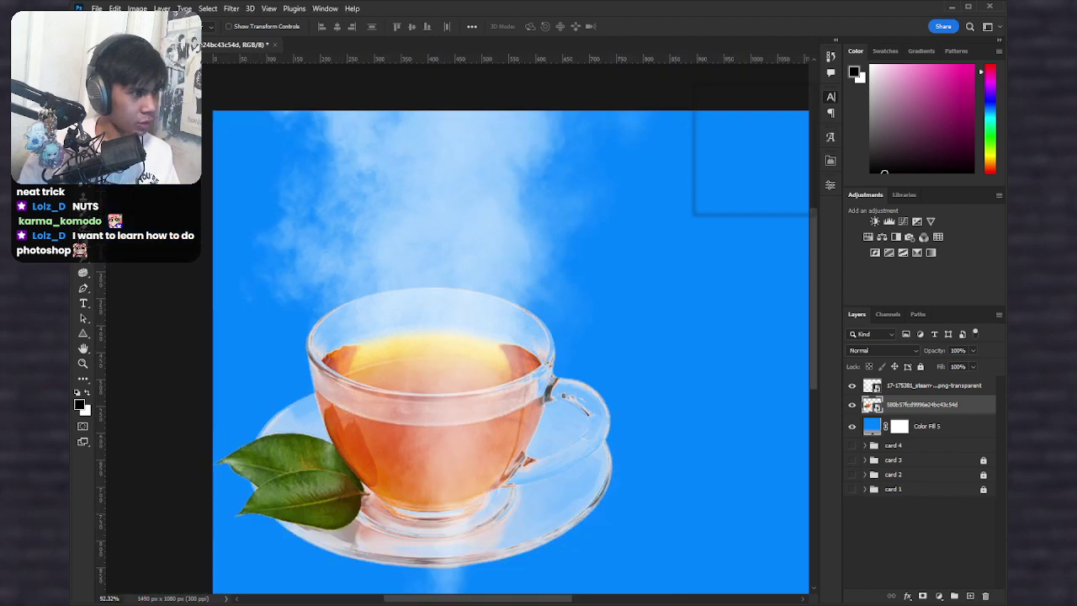
{"action": "key", "text": "m"}
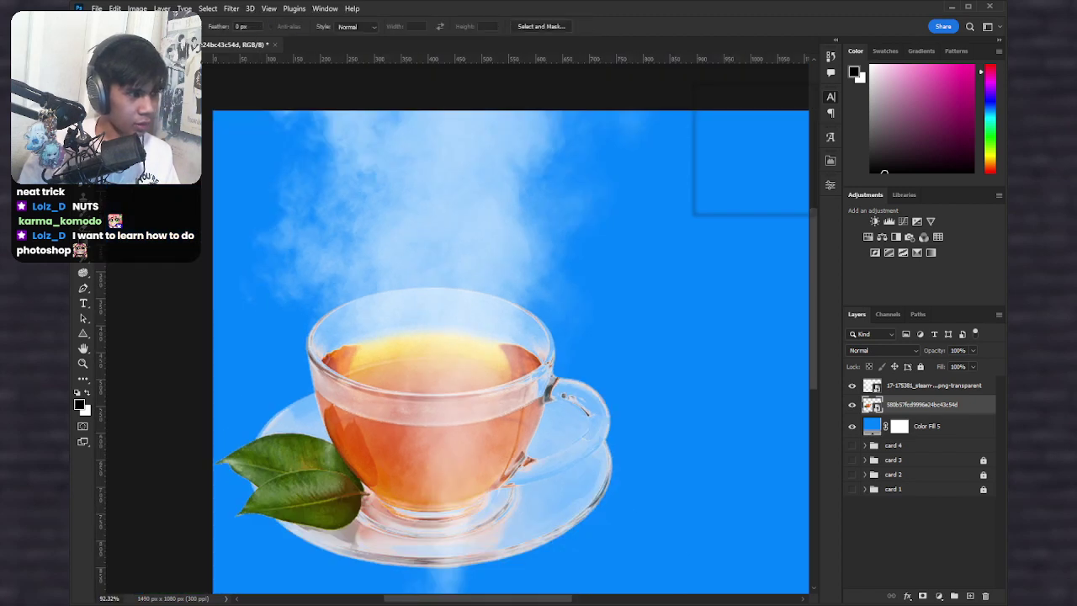
{"action": "key", "text": "shift+m"}
{"action": "scroll", "coordinate": [385, 256], "scroll_direction": "up", "scroll_amount": 3}
{"action": "left_click_drag", "start_coordinate": [241, 274], "coordinate": [705, 503]}
{"action": "scroll", "coordinate": [381, 299], "scroll_direction": "down", "scroll_amount": 2}
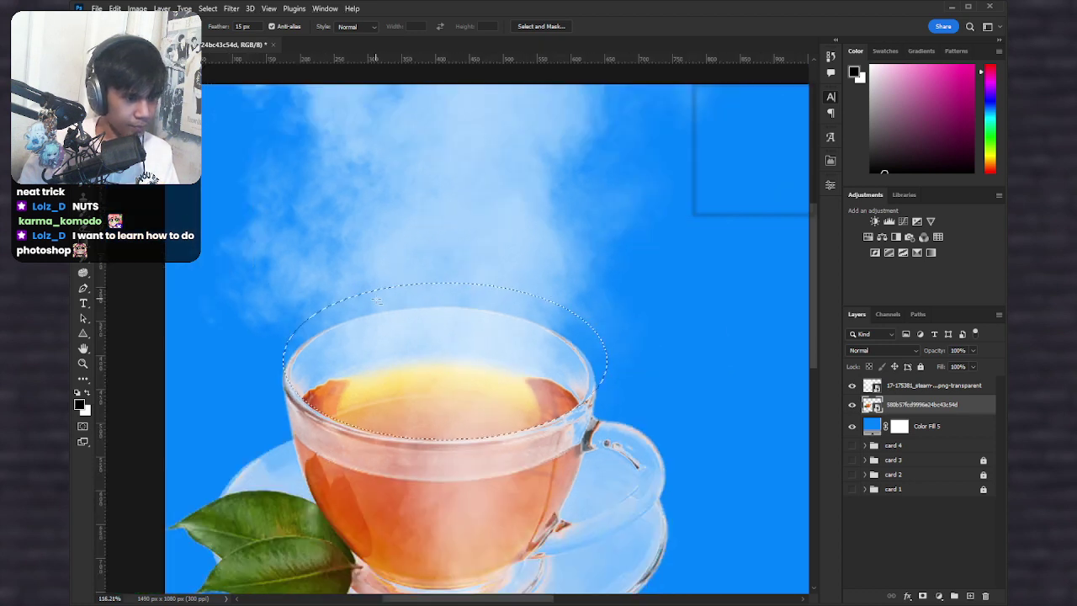
Step: Extend the selection with the lasso to cover all the steam above the rim, and mask the steam layer with it
{"action": "key", "text": "l"}
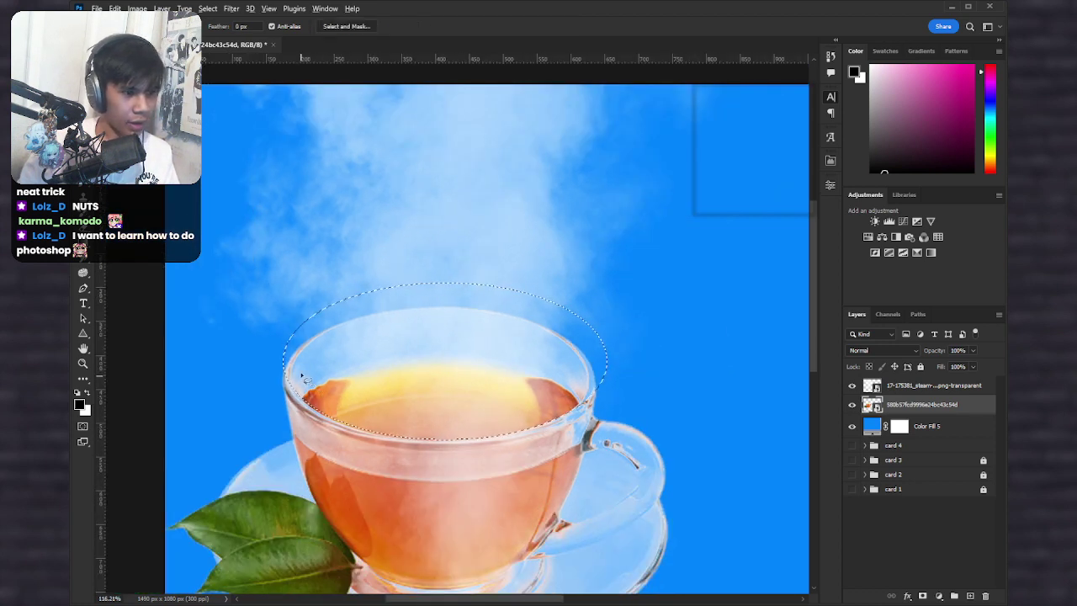
{"action": "scroll", "coordinate": [326, 391], "scroll_direction": "down", "scroll_amount": 1}
{"action": "mouse_move", "coordinate": [329, 391]}
{"action": "left_mouse_down"}
{"action": "mouse_move", "coordinate": [310, 15]}
{"action": "mouse_move", "coordinate": [748, 19]}
{"action": "mouse_move", "coordinate": [645, 385]}
{"action": "mouse_move", "coordinate": [597, 399]}
{"action": "mouse_move", "coordinate": [326, 387]}
{"action": "left_mouse_up"}
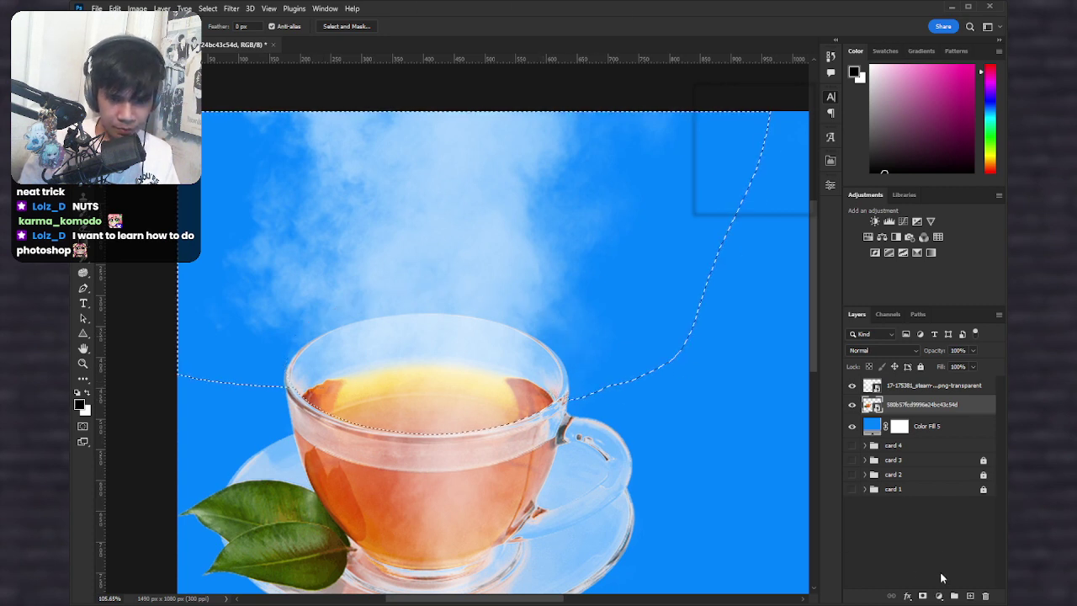
{"action": "left_click", "coordinate": [934, 386]}
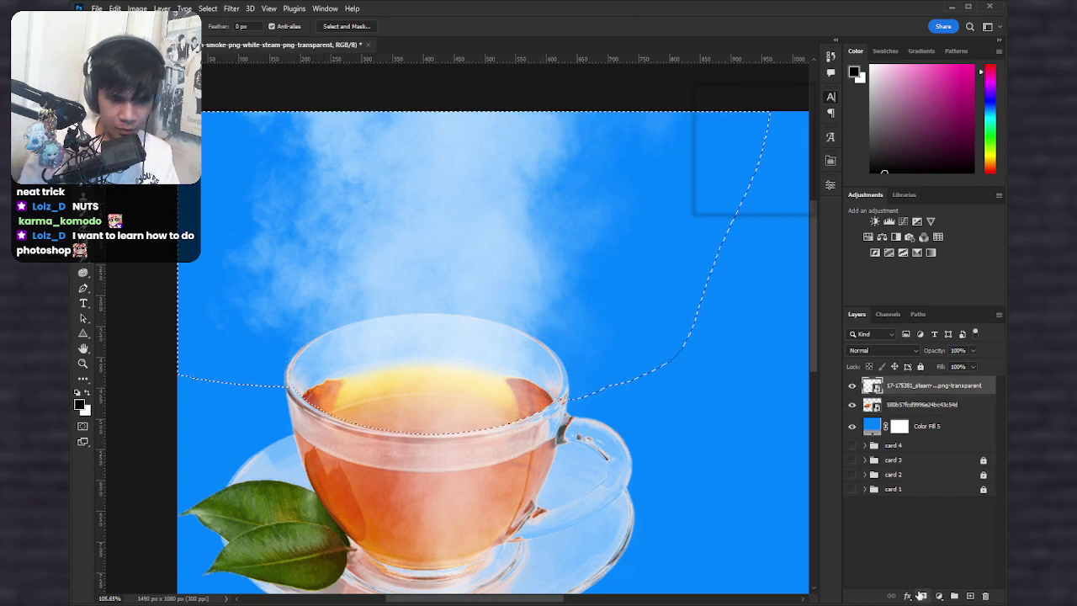
{"action": "left_click", "coordinate": [922, 596]}
{"action": "scroll", "coordinate": [484, 368], "scroll_direction": "down", "scroll_amount": 2}
{"action": "key", "text": "v"}
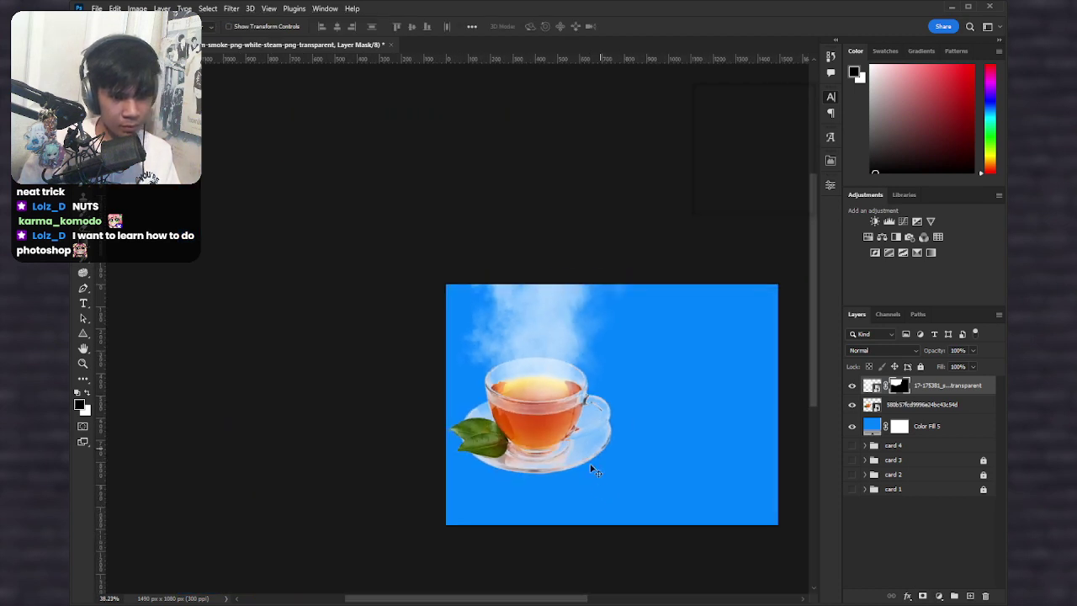
Step: Select the steam and teacup layers together and move them about 70 px down the card
{"action": "scroll", "coordinate": [623, 383], "scroll_direction": "down", "scroll_amount": 2}
{"action": "left_click_drag", "start_coordinate": [641, 503], "coordinate": [548, 419]}
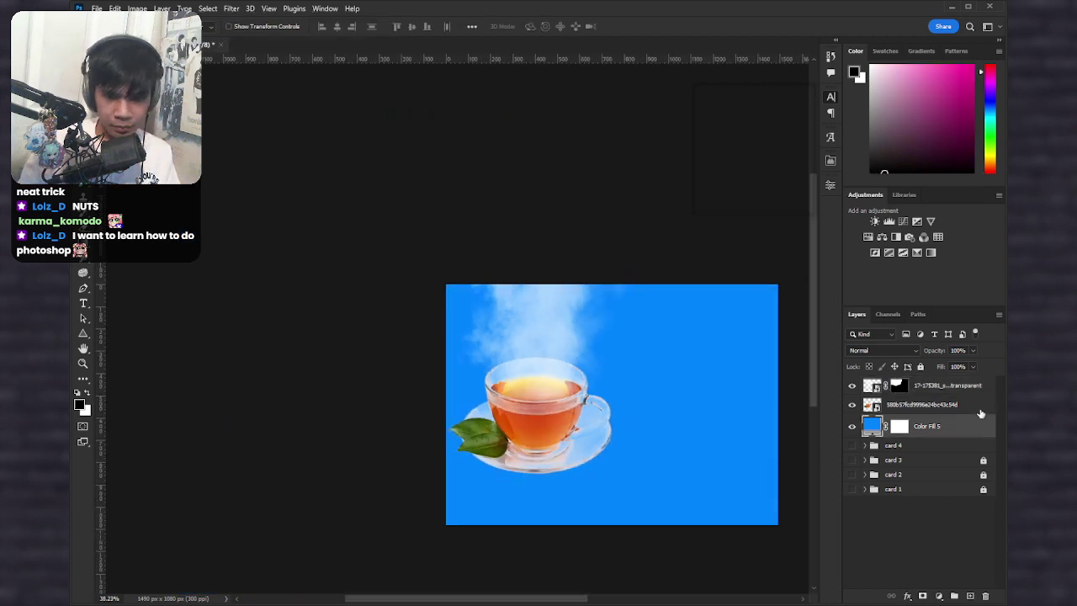
{"action": "left_click", "coordinate": [982, 408]}
{"action": "left_click", "coordinate": [990, 392], "text": "shift"}
{"action": "key", "text": "shift+Down"}
{"action": "key", "text": "shift+Down"}
{"action": "key", "text": "shift+Down"}
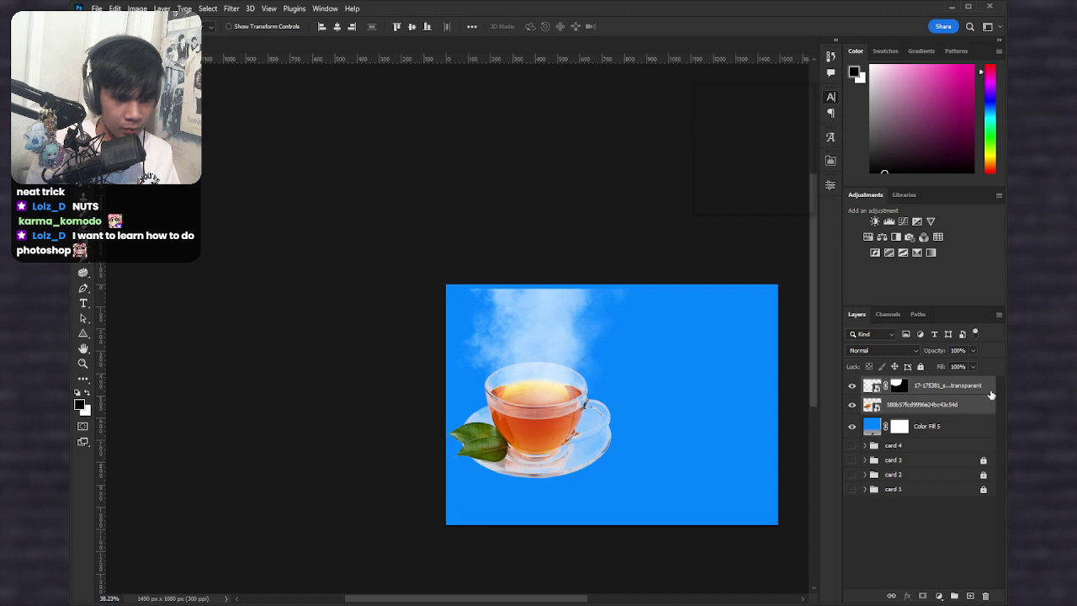
{"action": "key", "text": "shift+Down"}
{"action": "key", "text": "shift+Down"}
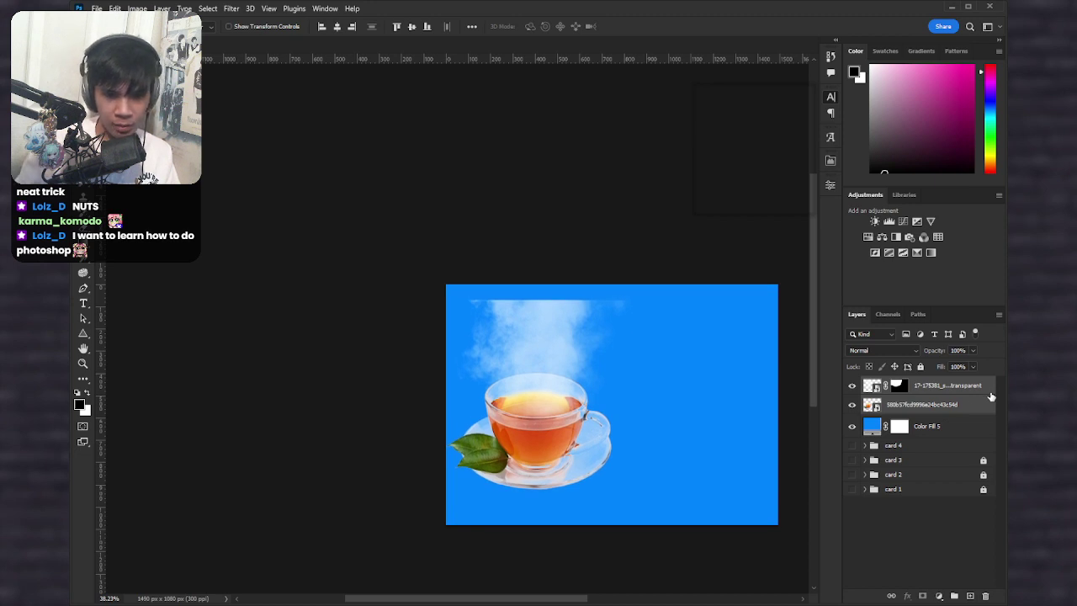
{"action": "left_click", "coordinate": [899, 383]}
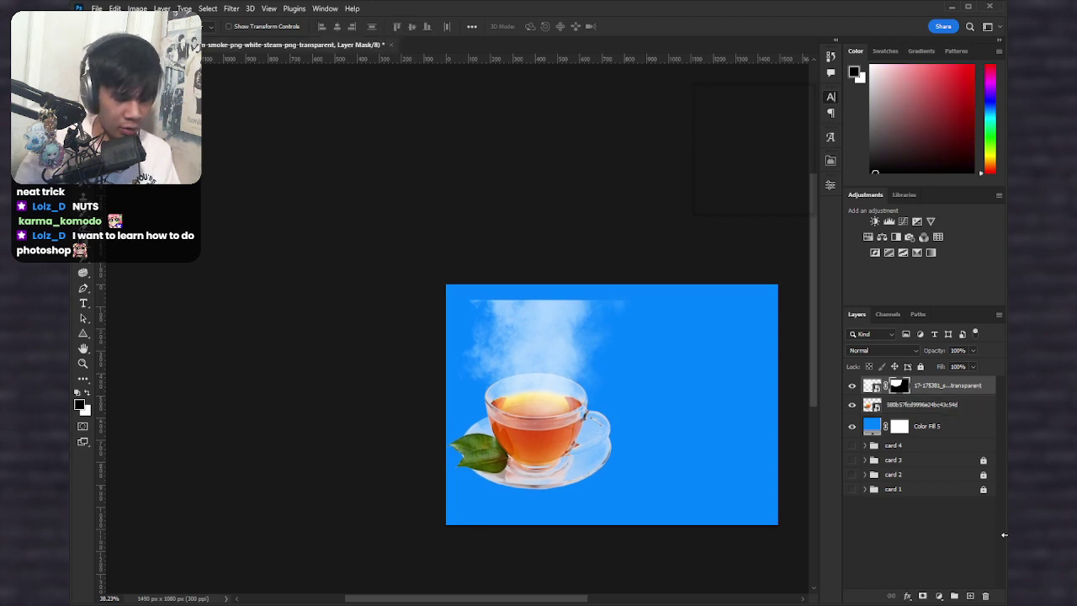
{"action": "key", "text": "b"}
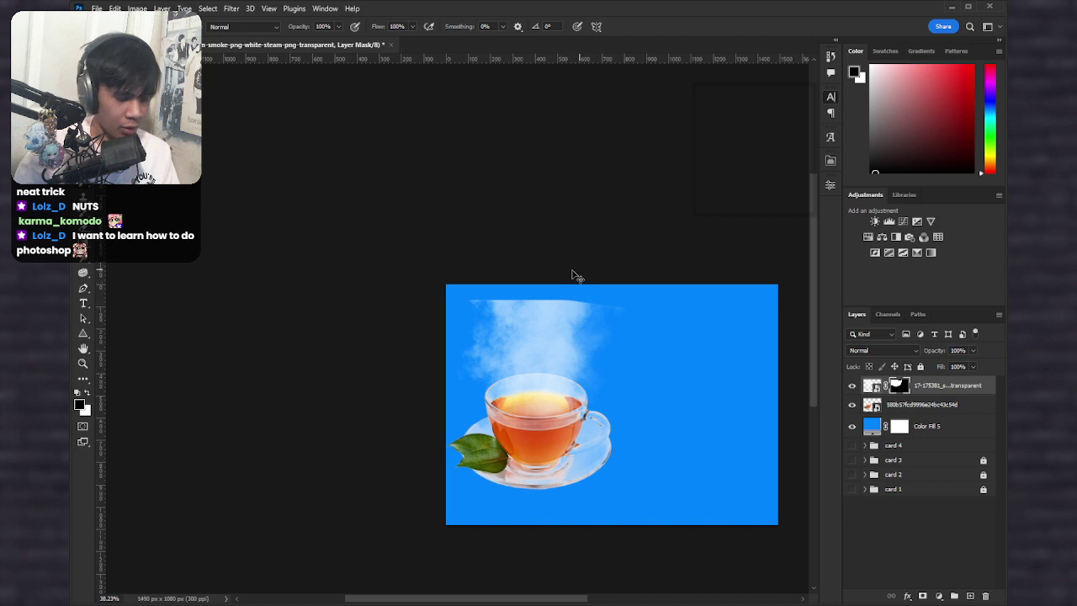
{"action": "key", "text": "c"}
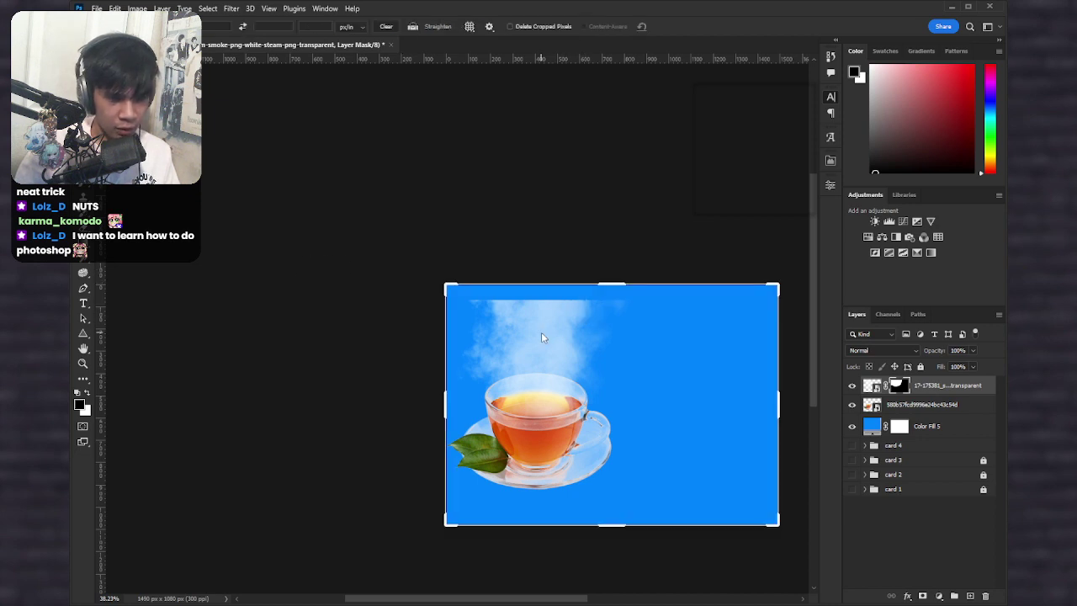
{"action": "left_click", "coordinate": [548, 321]}
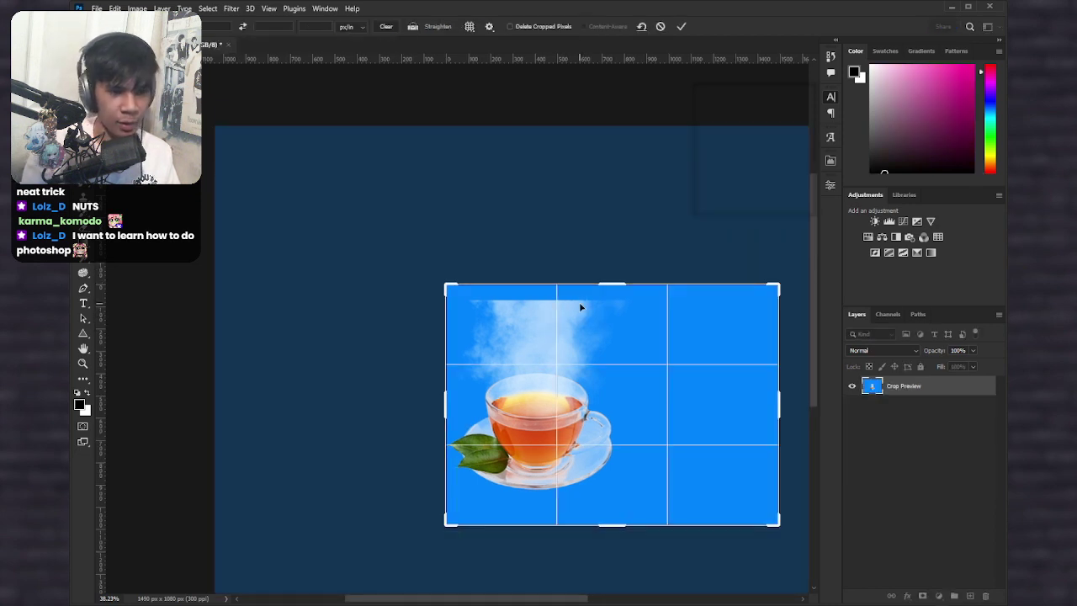
{"action": "key", "text": "Escape"}
Step: Brush white onto the steam layer's mask along its cut-off upper edge to extend the steam to the card's top edge
{"action": "key", "text": "b"}
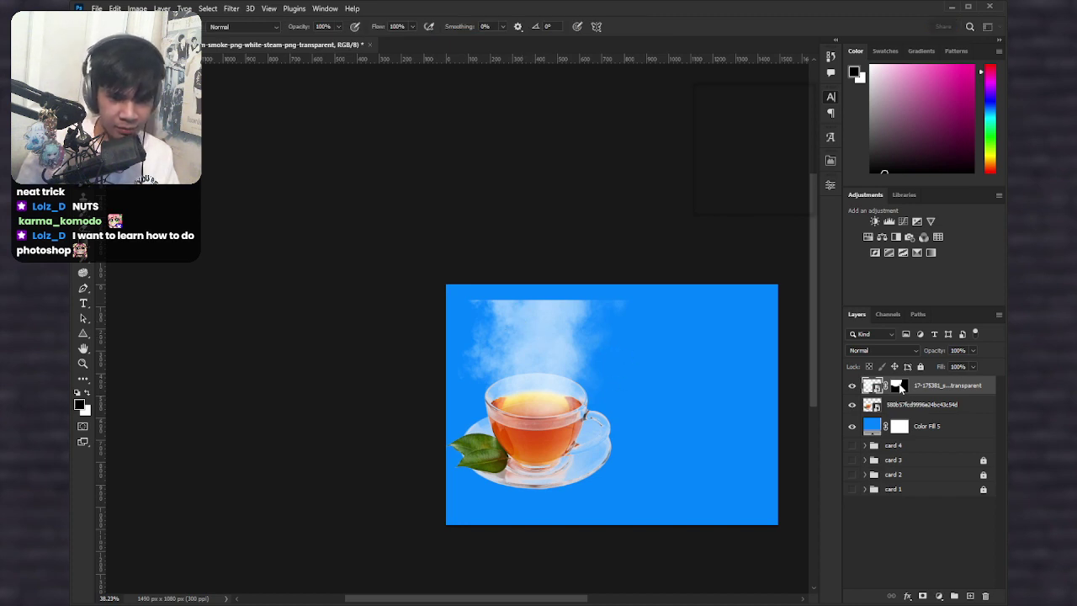
{"action": "left_click", "coordinate": [386, 232]}
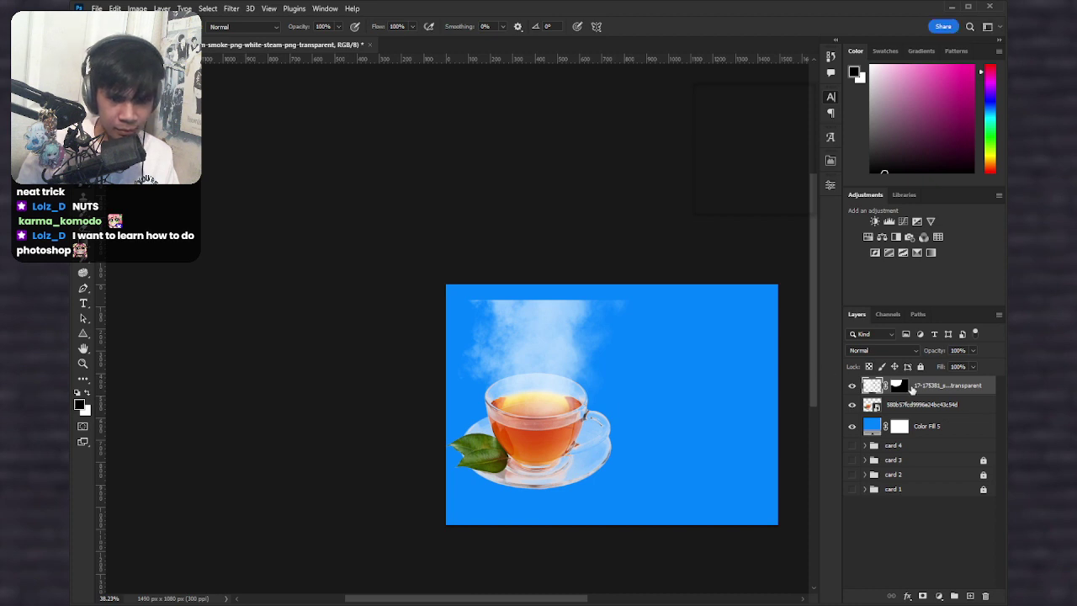
{"action": "left_click", "coordinate": [907, 387]}
{"action": "mouse_move", "coordinate": [555, 315]}
{"action": "left_mouse_down"}
{"action": "mouse_move", "coordinate": [479, 311]}
{"action": "mouse_move", "coordinate": [559, 315]}
{"action": "mouse_move", "coordinate": [579, 302]}
{"action": "mouse_move", "coordinate": [529, 304]}
{"action": "mouse_move", "coordinate": [569, 282]}
{"action": "mouse_move", "coordinate": [365, 298]}
{"action": "left_mouse_up"}
{"action": "key", "text": "x"}
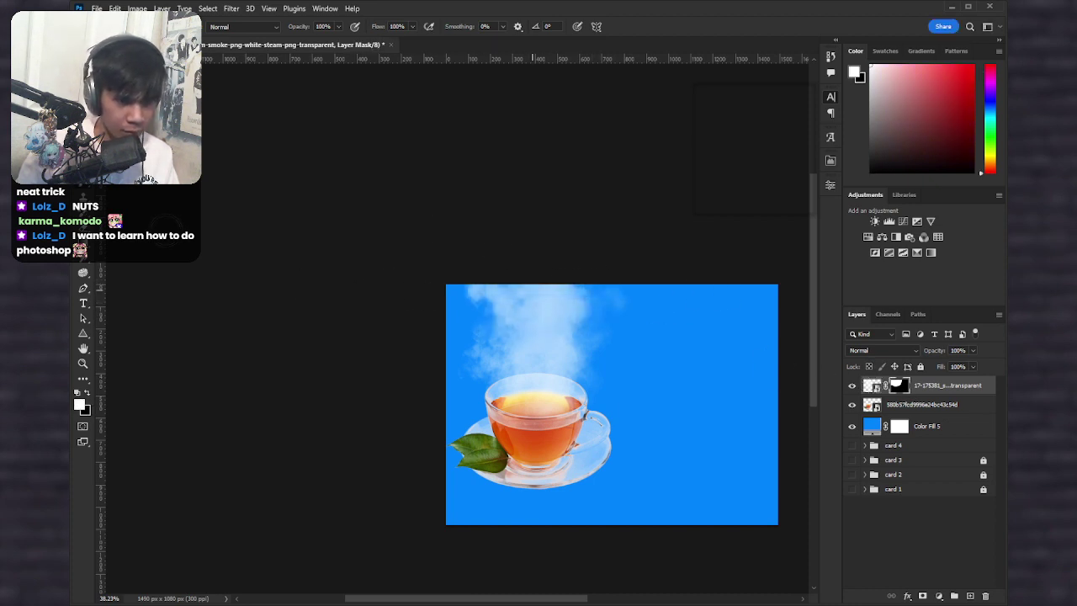
Step: Reduce the steam layer's opacity to 65%
{"action": "scroll", "coordinate": [548, 417], "scroll_direction": "up", "scroll_amount": 5}
{"action": "left_click_drag", "start_coordinate": [597, 350], "coordinate": [514, 322]}
{"action": "scroll", "coordinate": [423, 347], "scroll_direction": "up", "scroll_amount": 2}
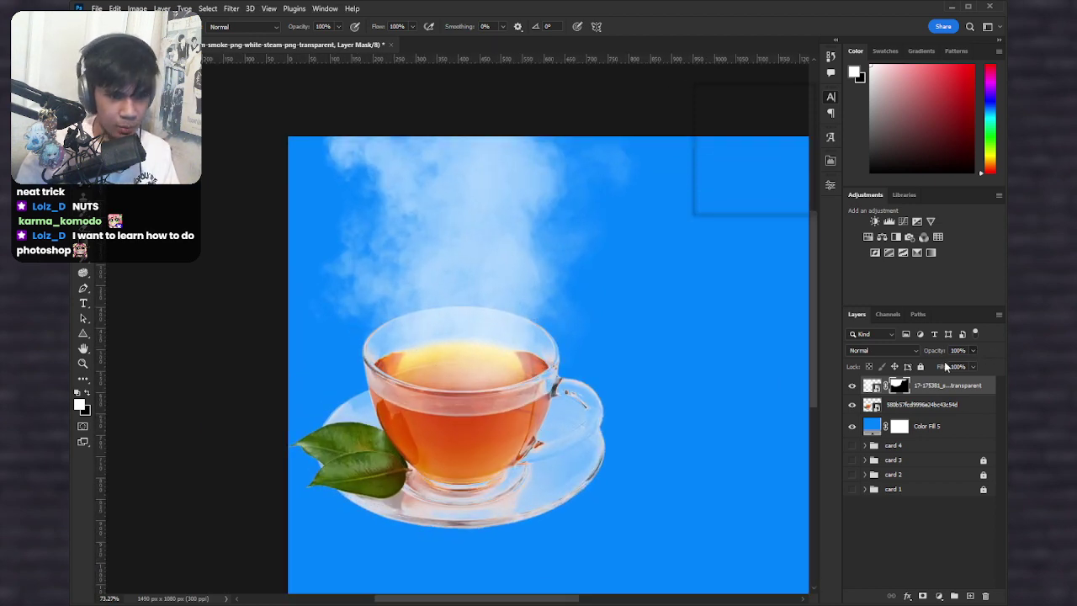
{"action": "left_click_drag", "start_coordinate": [943, 360], "coordinate": [938, 368]}
{"action": "scroll", "coordinate": [456, 348], "scroll_direction": "down", "scroll_amount": 5}
{"action": "left_click_drag", "start_coordinate": [528, 352], "coordinate": [429, 318]}
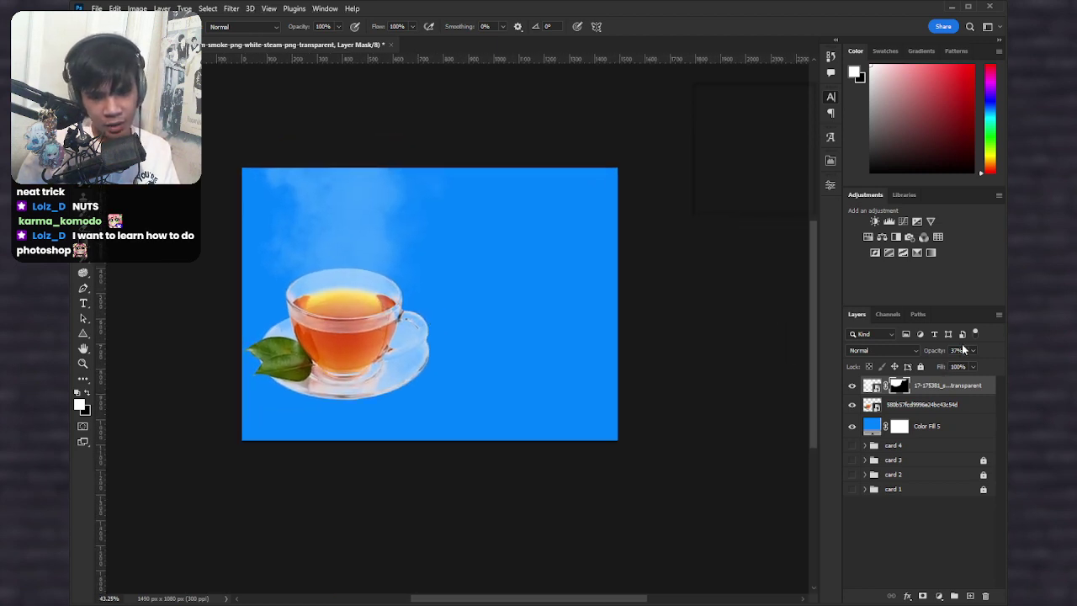
{"action": "left_click_drag", "start_coordinate": [946, 349], "coordinate": [1003, 362]}
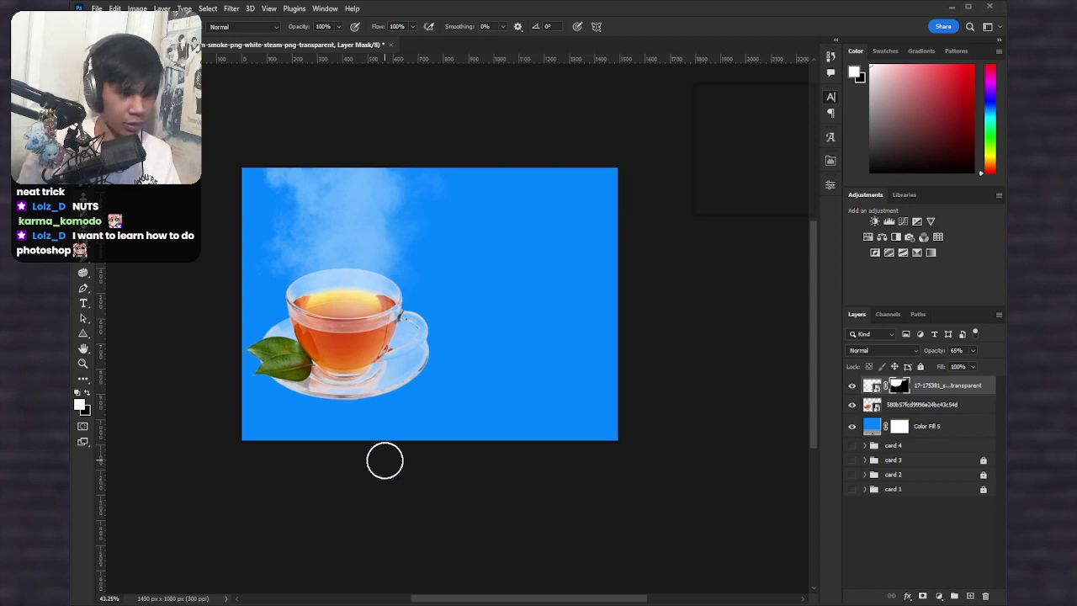
Step: Paste the copied pink-haired Smile emote onto the card as a new layer and place it at 100% scale
{"action": "scroll", "coordinate": [352, 357], "scroll_direction": "up", "scroll_amount": 2}
{"action": "left_click_drag", "start_coordinate": [323, 255], "coordinate": [340, 329]}
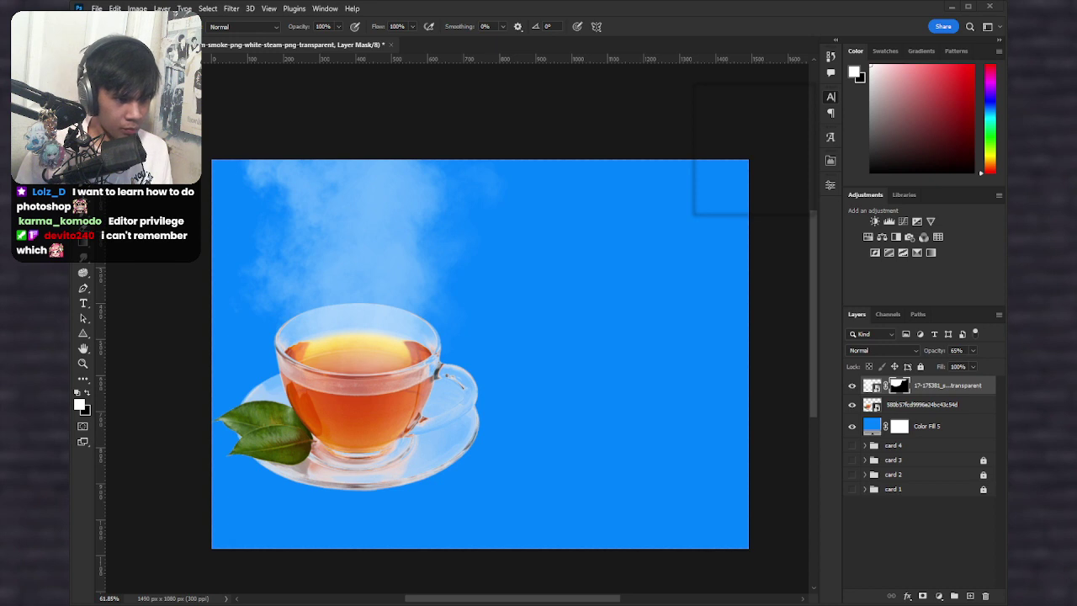
{"action": "key", "text": "ctrl+v"}
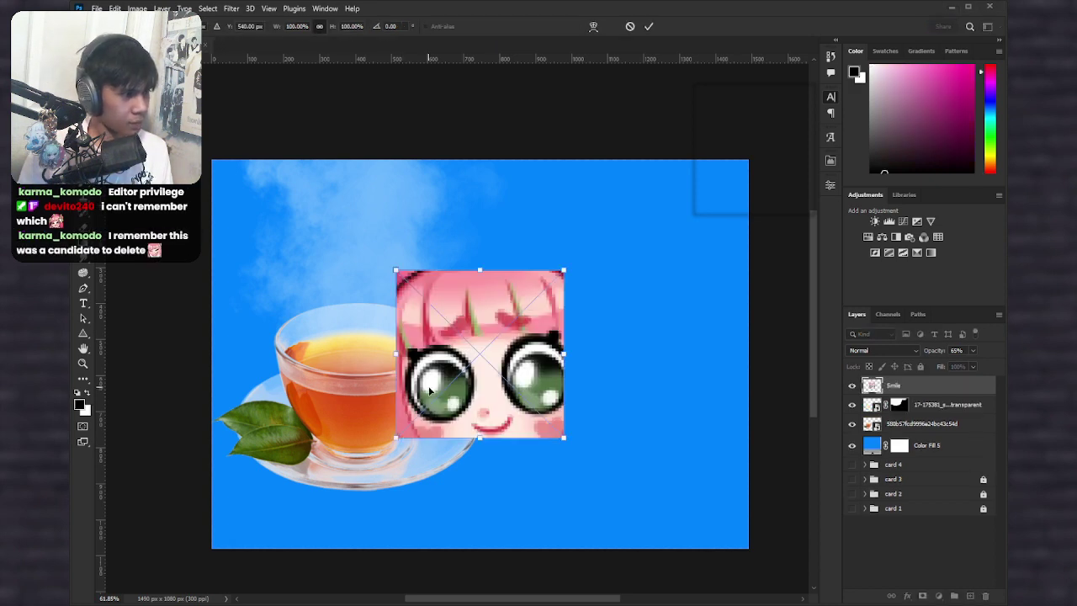
{"action": "key", "text": "Return"}
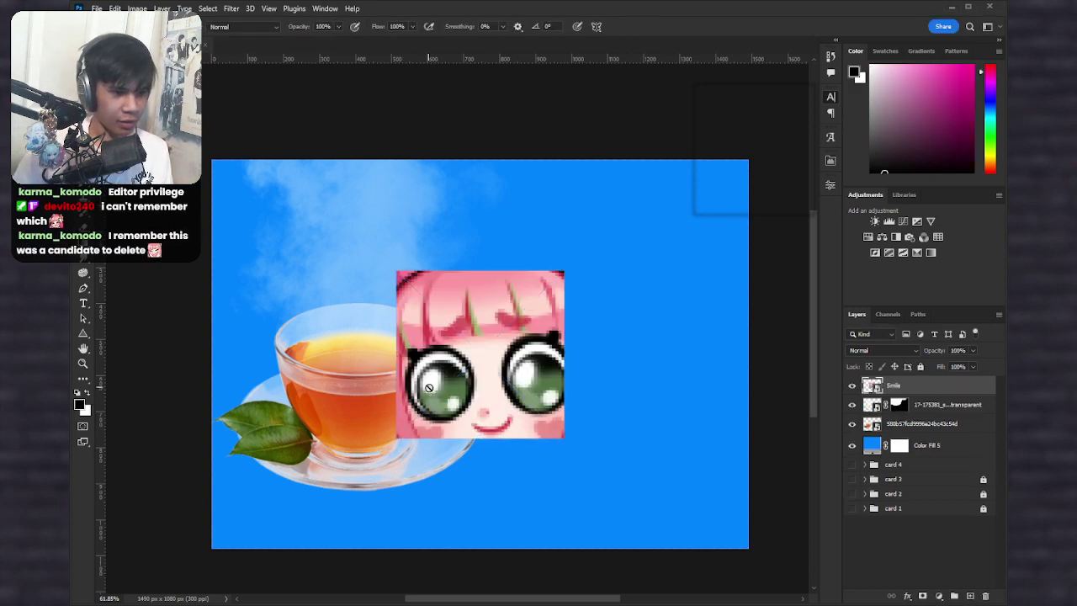
Step: Move the Smile emote about 190 px left and 135 px up so it sits over the steam, directly above the teacup
{"action": "left_click_drag", "start_coordinate": [538, 343], "coordinate": [414, 255]}
{"action": "key", "text": "Left"}
{"action": "key", "text": "Left"}
{"action": "key", "text": "Left"}
{"action": "key", "text": "Left"}
{"action": "key", "text": "Left"}
{"action": "key", "text": "Left"}
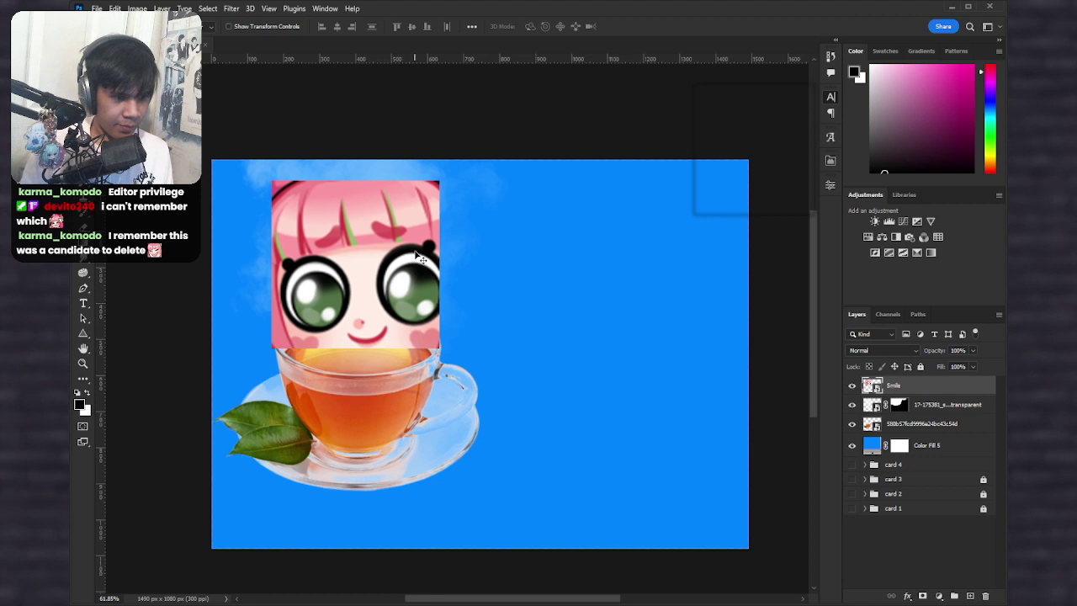
{"action": "key", "text": "Right"}
{"action": "key", "text": "Right"}
{"action": "key", "text": "Right"}
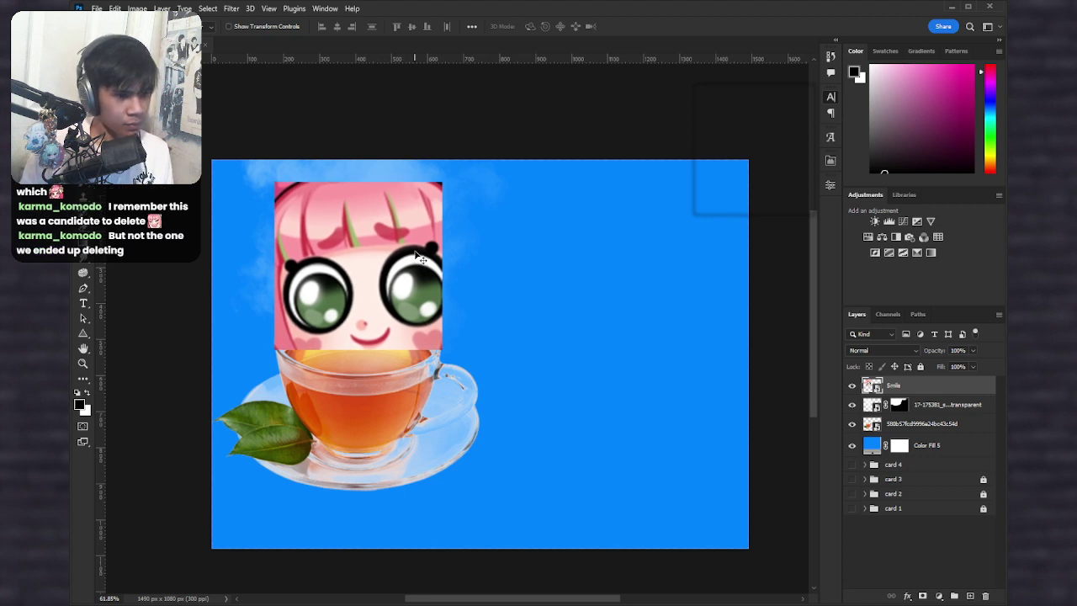
Step: Scale the Smile emote to 99% so that its width matches the teacup's rim
{"action": "scroll", "coordinate": [414, 254], "scroll_direction": "up", "scroll_amount": 5}
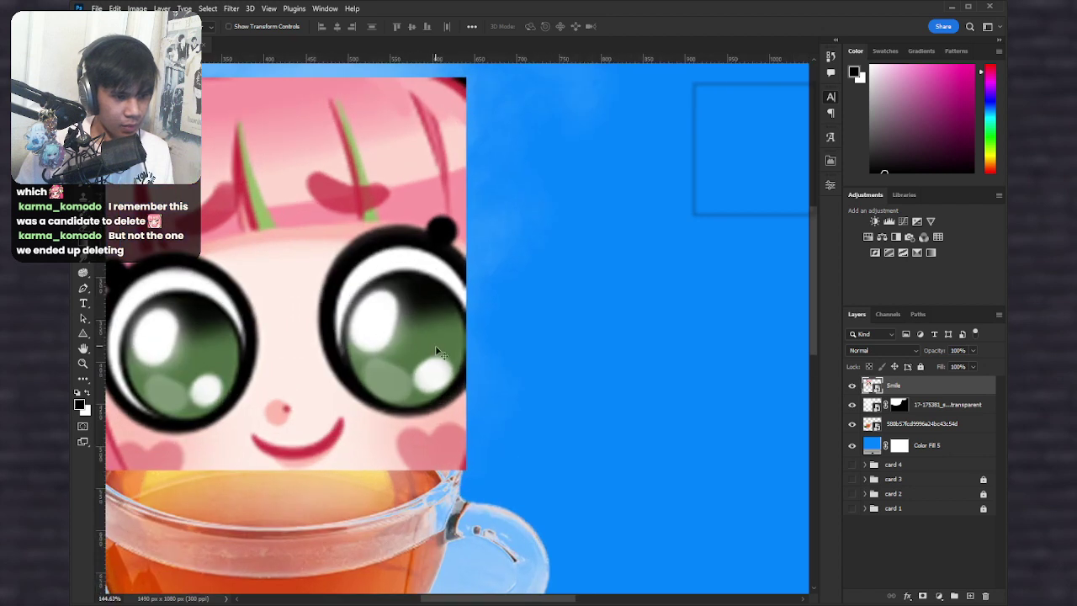
{"action": "key", "text": "ctrl+t"}
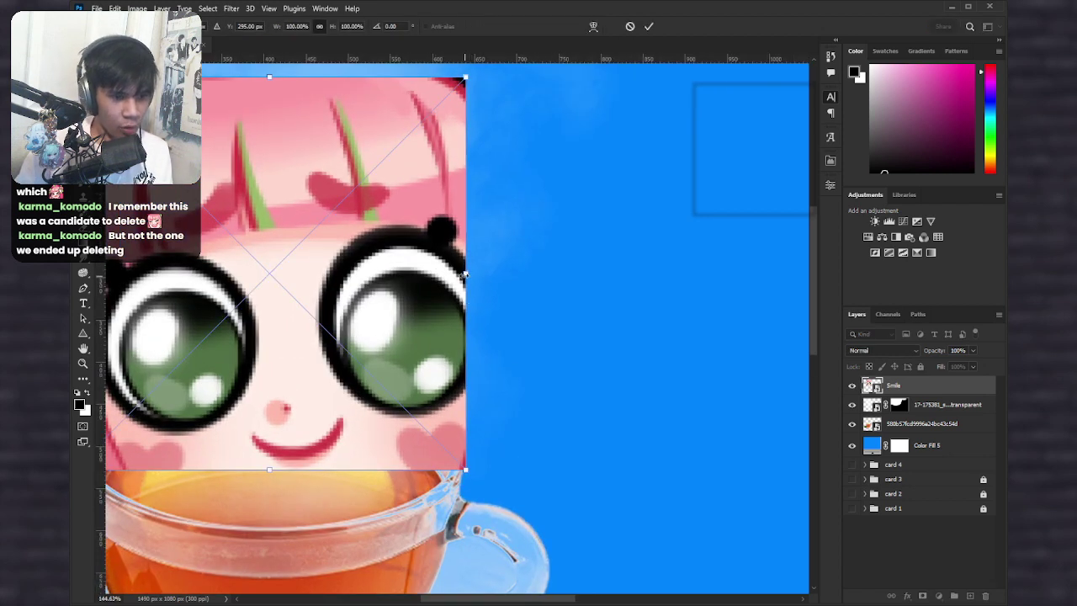
{"action": "left_click_drag", "start_coordinate": [465, 274], "coordinate": [461, 277]}
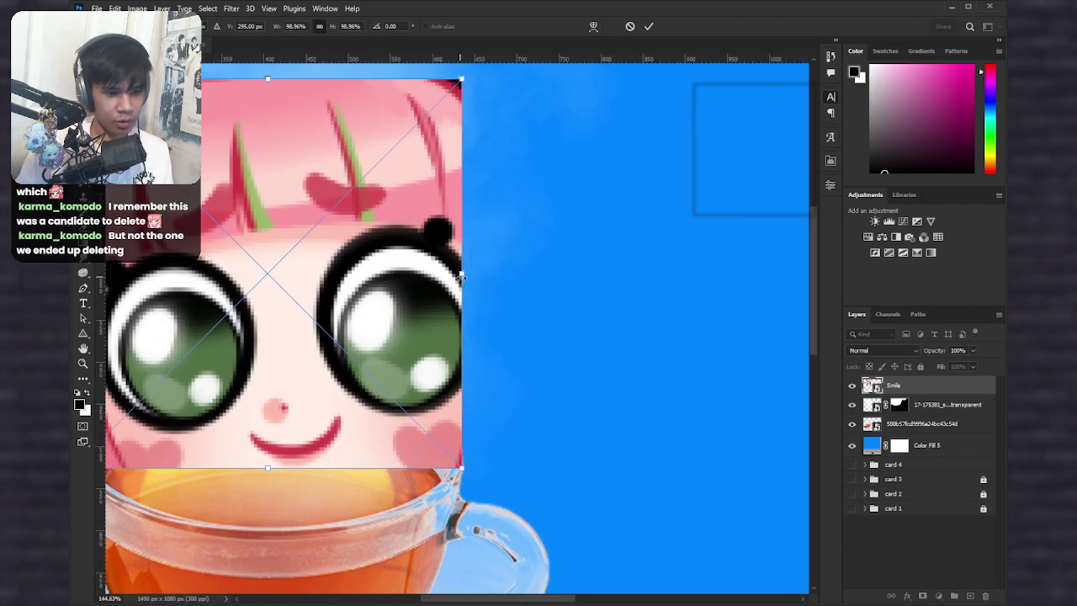
{"action": "key", "text": "Return"}
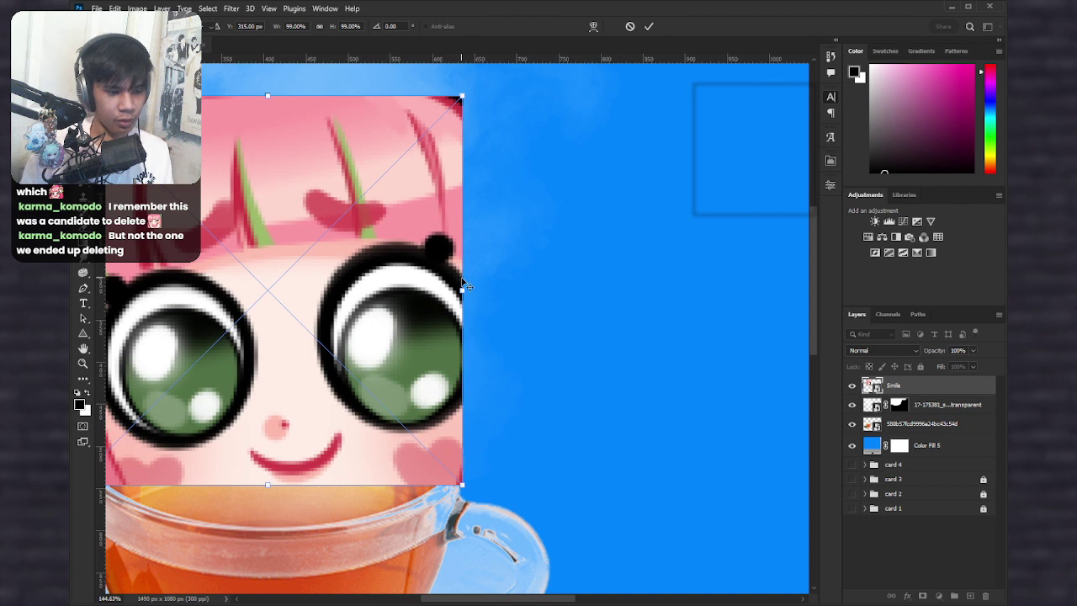
Step: Reorder the Smile layer beneath the teacup layer and adjust its height so the emote's lower part sits behind the glass
{"action": "left_click_drag", "start_coordinate": [965, 389], "coordinate": [962, 434]}
{"action": "scroll", "coordinate": [416, 399], "scroll_direction": "down", "scroll_amount": 4}
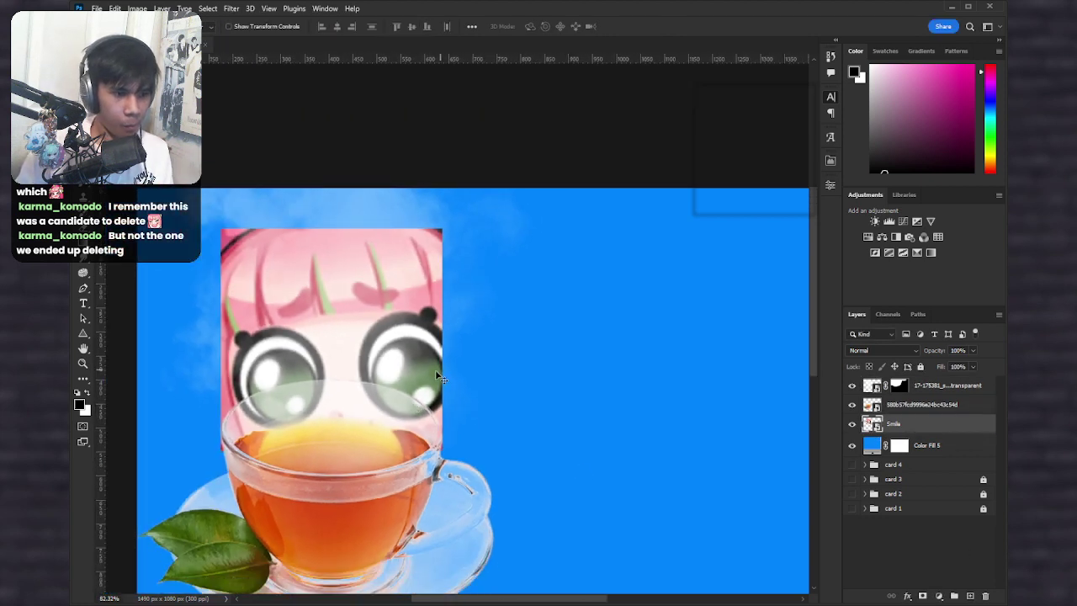
{"action": "key", "text": "shift+Up"}
{"action": "key", "text": "shift+Up"}
{"action": "key", "text": "shift+Up"}
{"action": "key", "text": "shift+Up"}
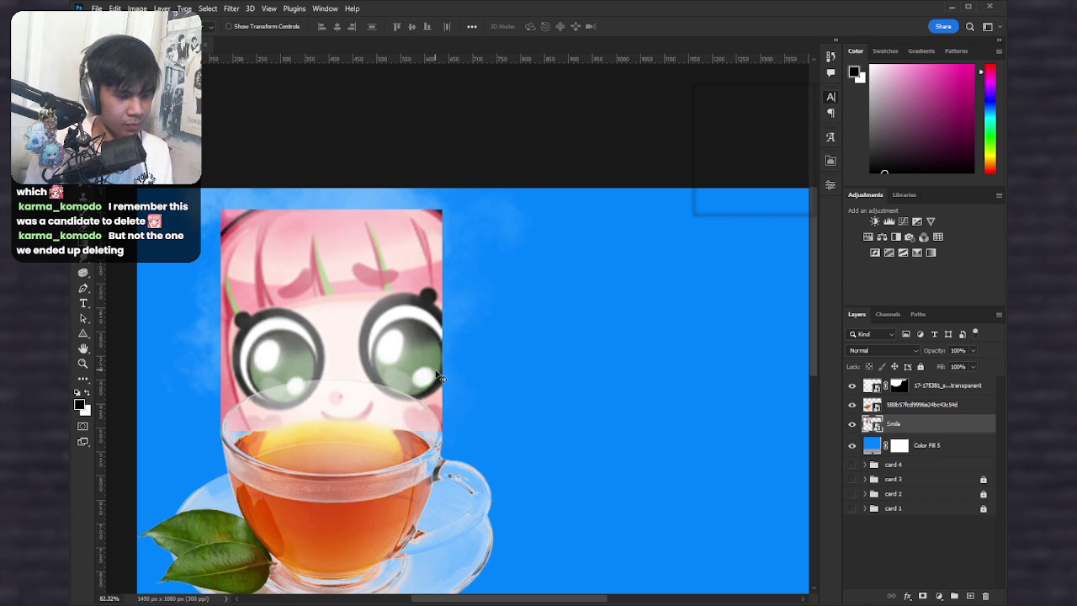
{"action": "key", "text": "shift+Down"}
{"action": "key", "text": "shift+Down"}
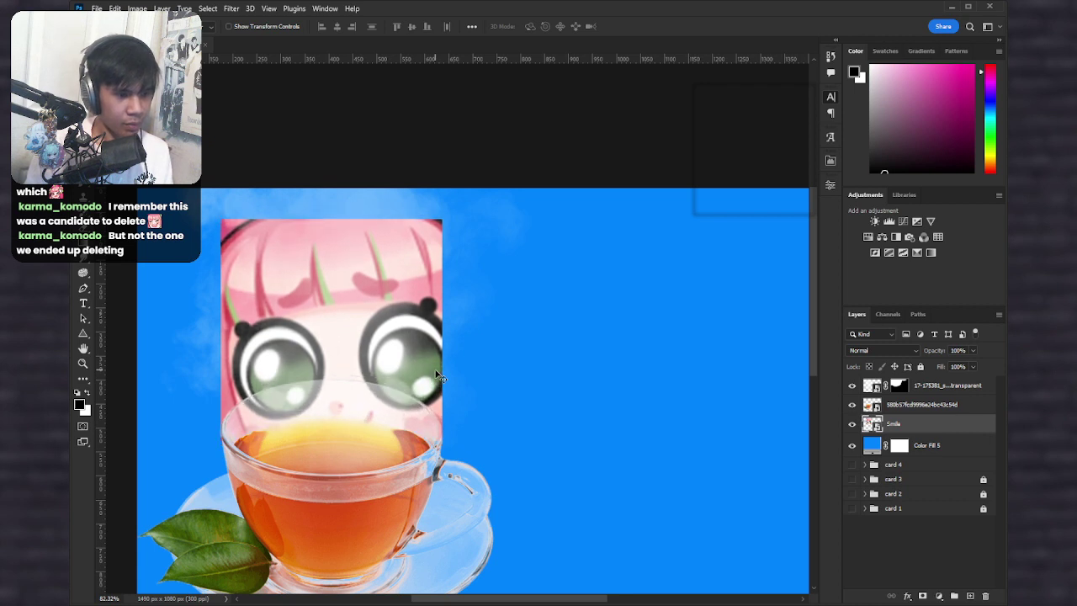
Step: Fine-tune the Smile emote's fit between the sides of the teacup's rim, scaling it to about 98.8%
{"action": "scroll", "coordinate": [223, 415], "scroll_direction": "up", "scroll_amount": 3}
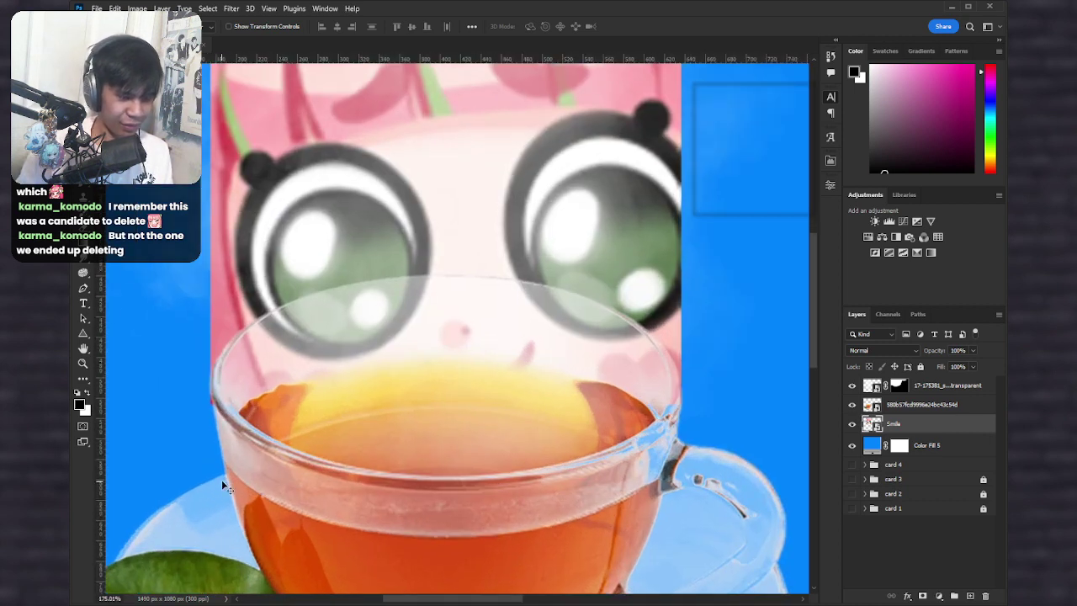
{"action": "key", "text": "ctrl+t"}
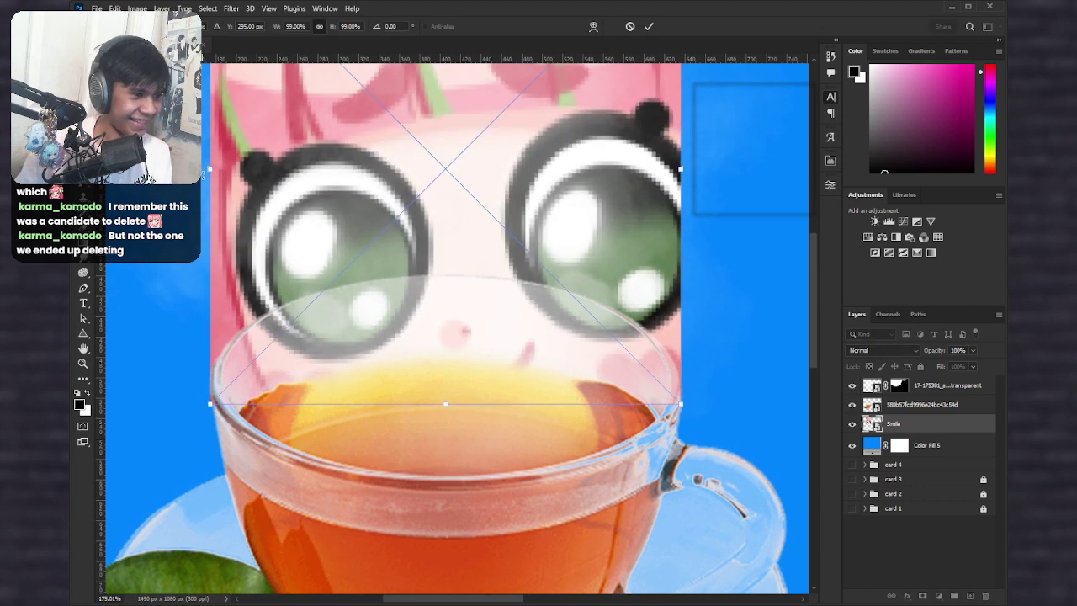
{"action": "left_click_drag", "start_coordinate": [211, 168], "coordinate": [214, 169]}
{"action": "scroll", "coordinate": [495, 241], "scroll_direction": "down", "scroll_amount": 2}
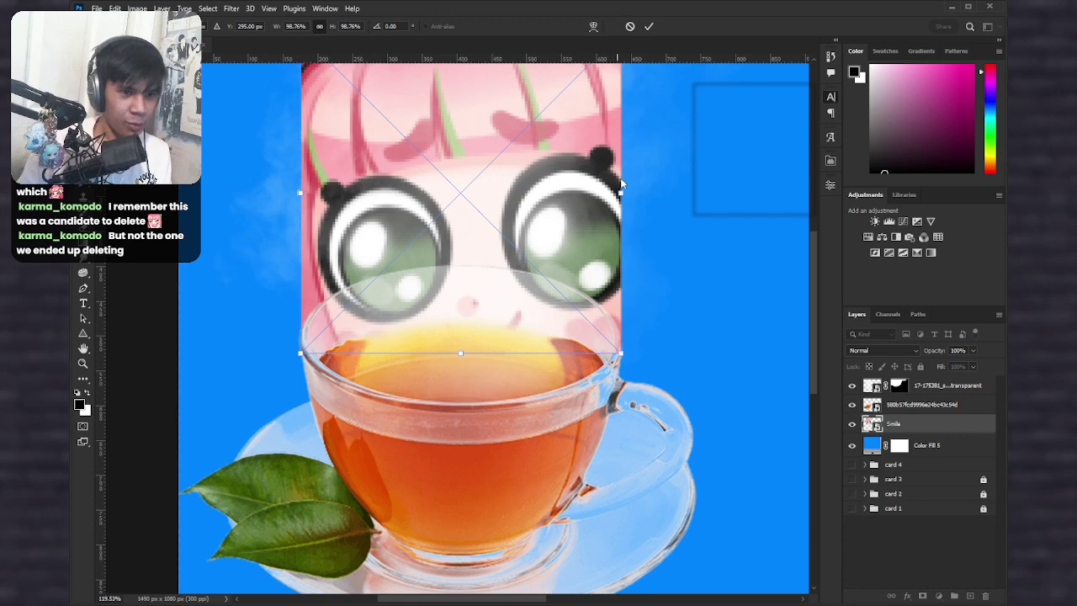
{"action": "left_click_drag", "start_coordinate": [620, 194], "coordinate": [621, 223]}
{"action": "scroll", "coordinate": [403, 222], "scroll_direction": "up", "scroll_amount": 2}
{"action": "key", "text": "Return"}
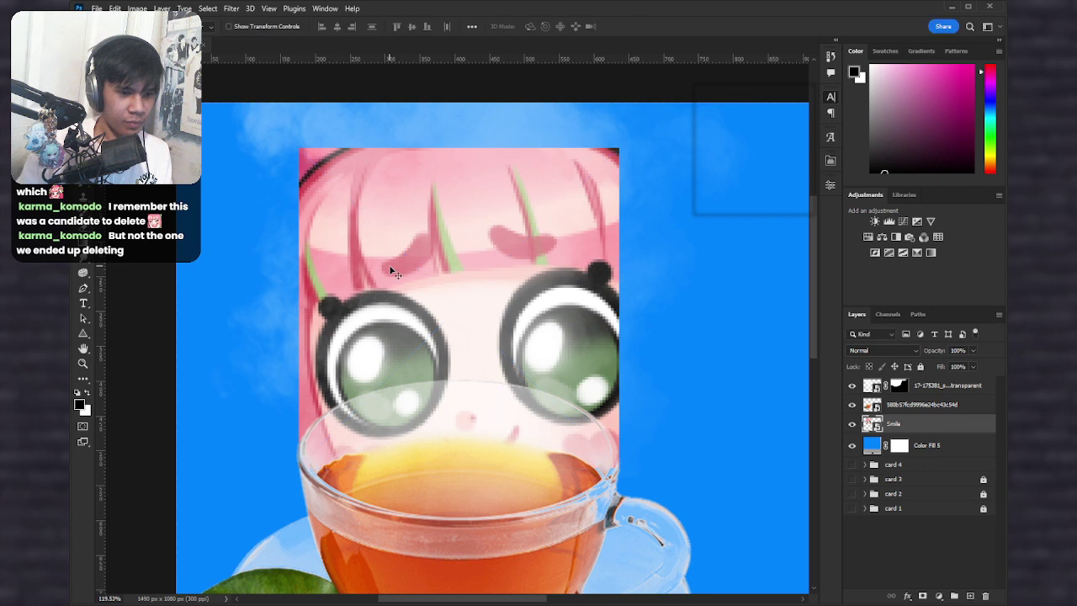
Step: Select the steam, teacup and Smile layers together and move them about 50 px down the card
{"action": "scroll", "coordinate": [456, 432], "scroll_direction": "down", "scroll_amount": 5}
{"action": "scroll", "coordinate": [393, 318], "scroll_direction": "up", "scroll_amount": 5}
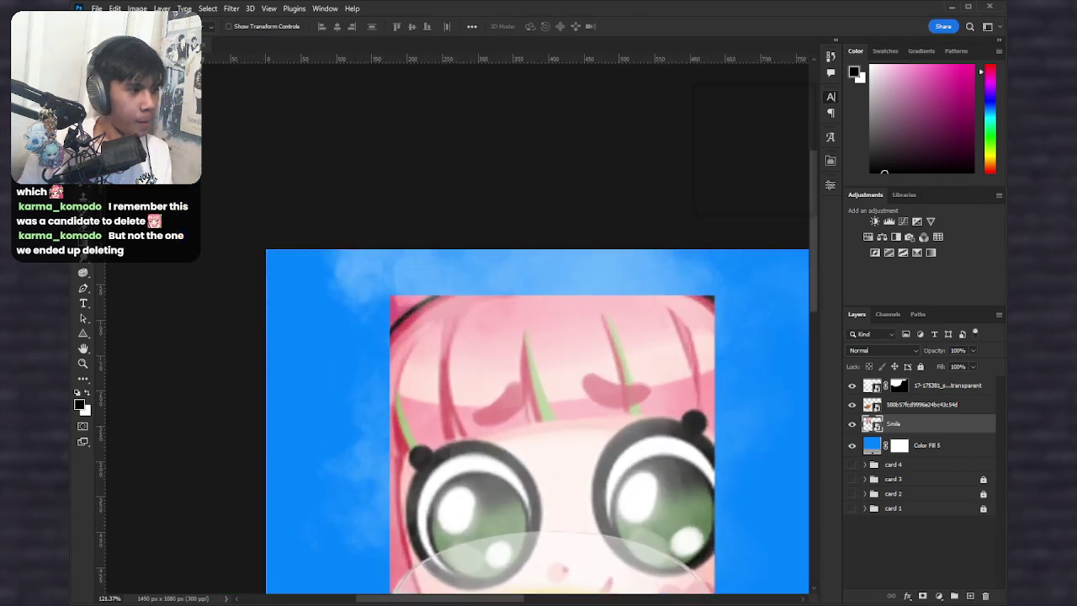
{"action": "scroll", "coordinate": [328, 326], "scroll_direction": "down", "scroll_amount": 6}
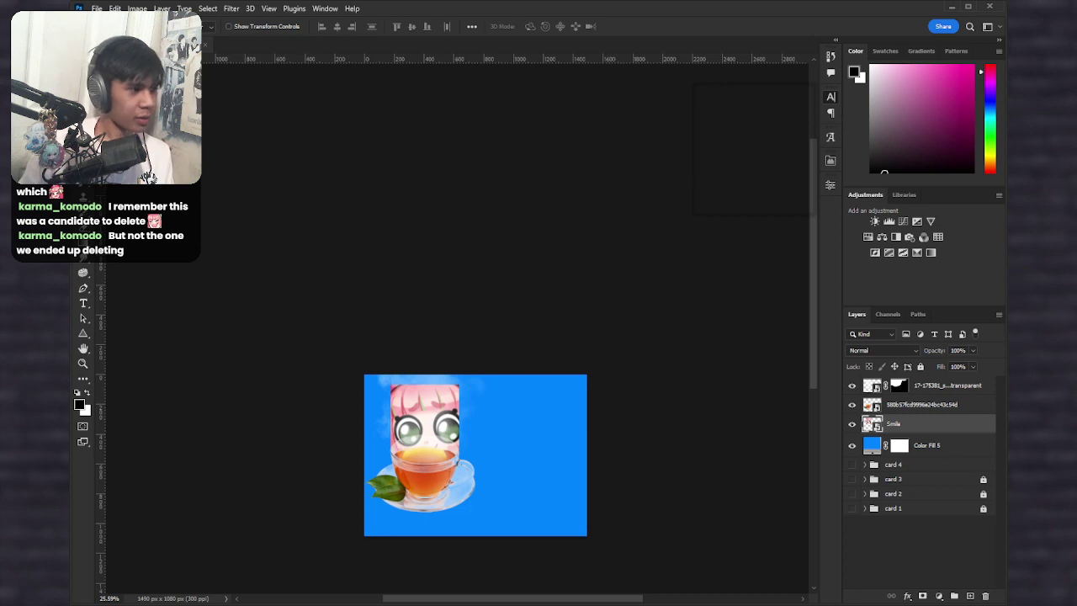
{"action": "scroll", "coordinate": [510, 446], "scroll_direction": "up", "scroll_amount": 5}
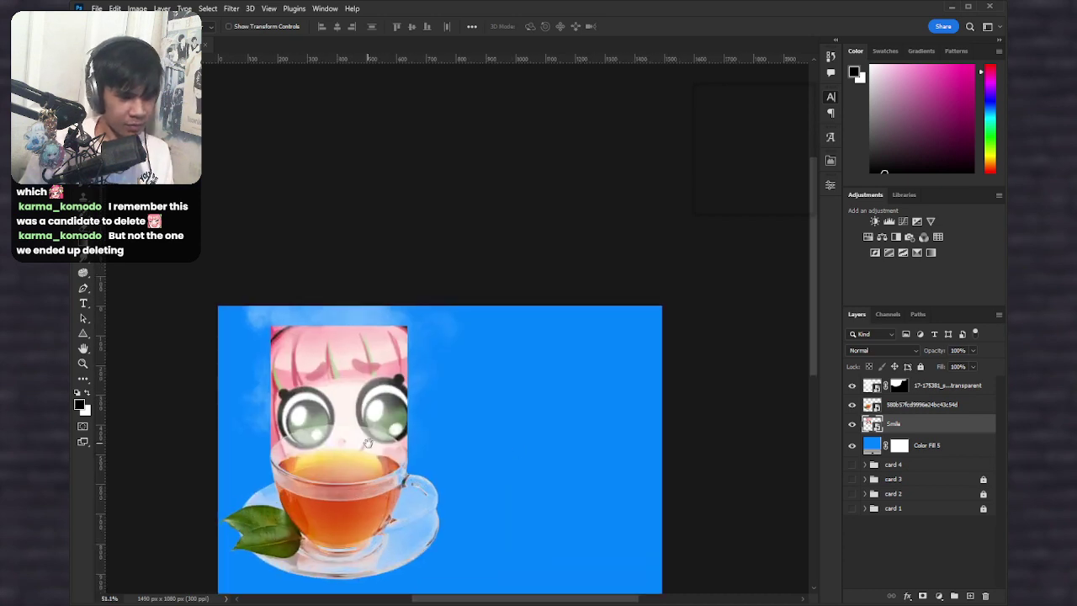
{"action": "left_click_drag", "start_coordinate": [367, 443], "coordinate": [393, 339]}
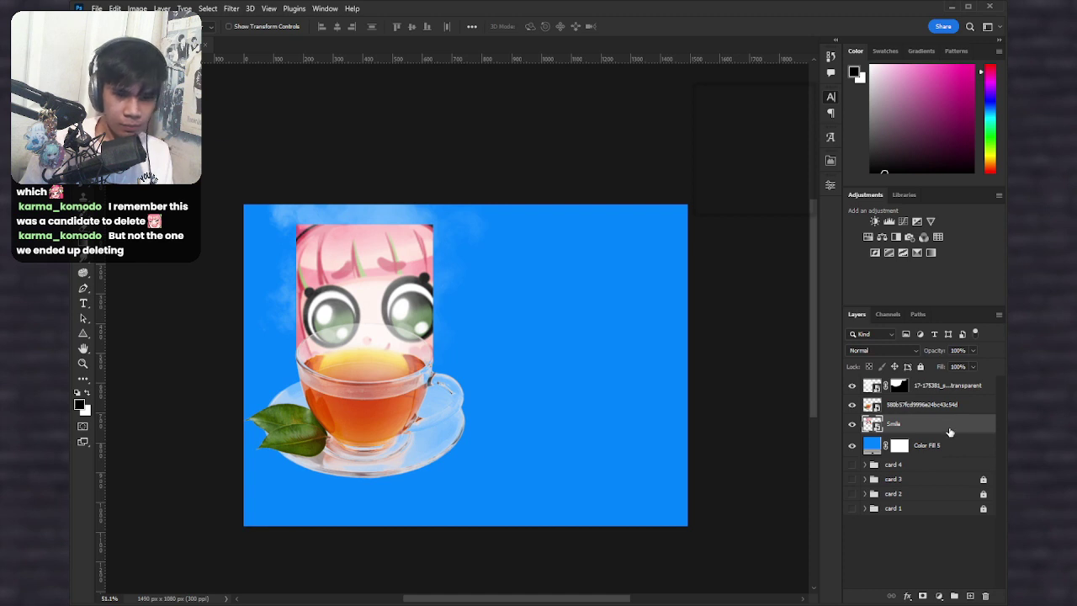
{"action": "left_click", "coordinate": [980, 403], "text": "shift"}
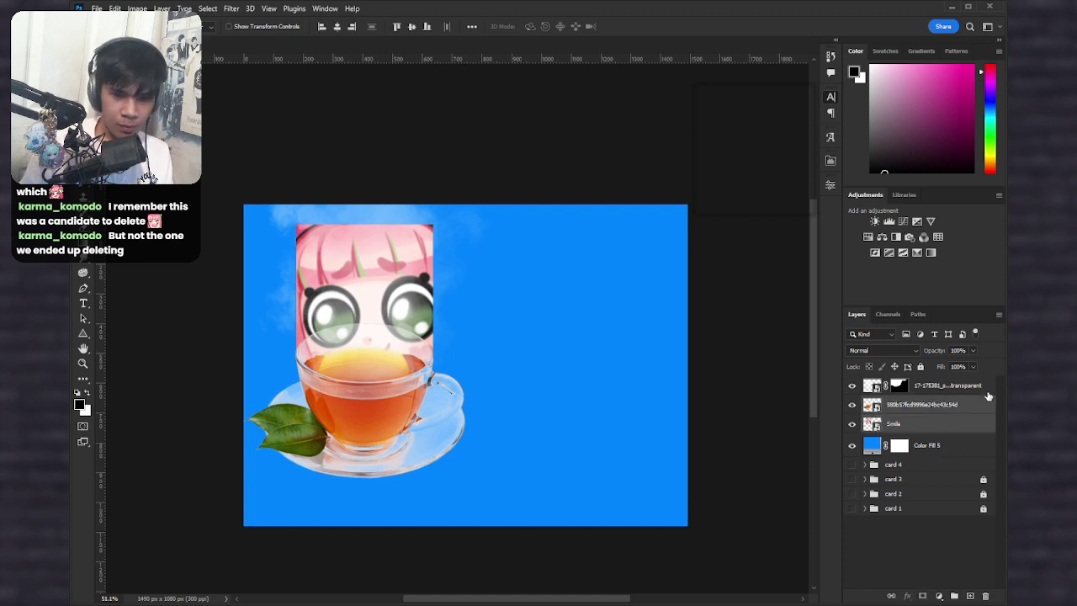
{"action": "left_click", "coordinate": [987, 393], "text": "shift"}
{"action": "key", "text": "shift+Down"}
{"action": "key", "text": "shift+Down"}
{"action": "key", "text": "shift+Down"}
{"action": "key", "text": "shift+Down"}
{"action": "key", "text": "shift+Down"}
{"action": "key", "text": "shift+Down"}
{"action": "key", "text": "shift+Down"}
{"action": "key", "text": "shift+Down"}
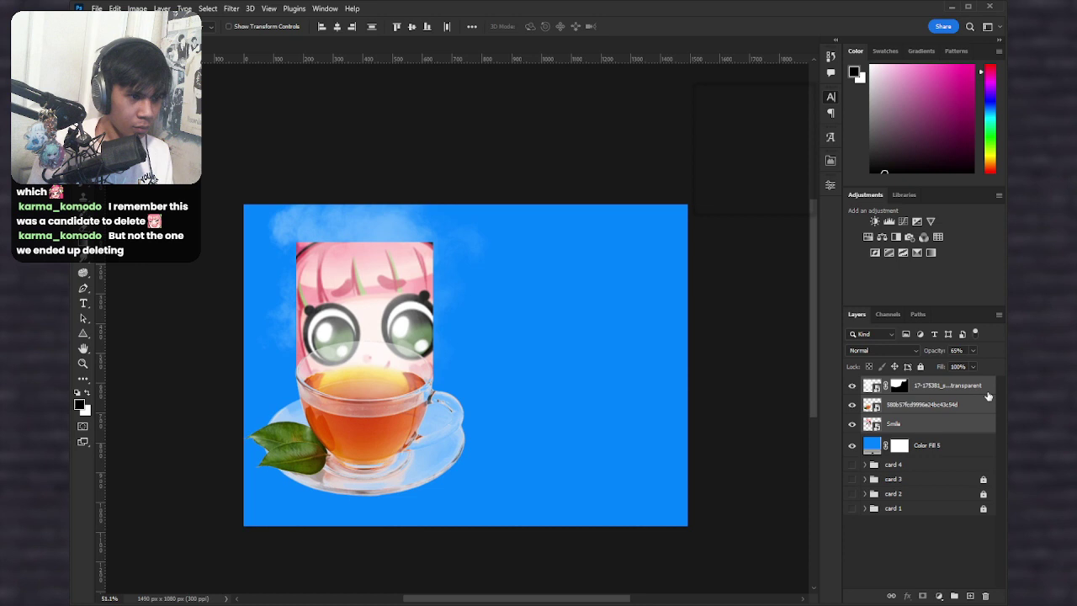
{"action": "key", "text": "shift+Down"}
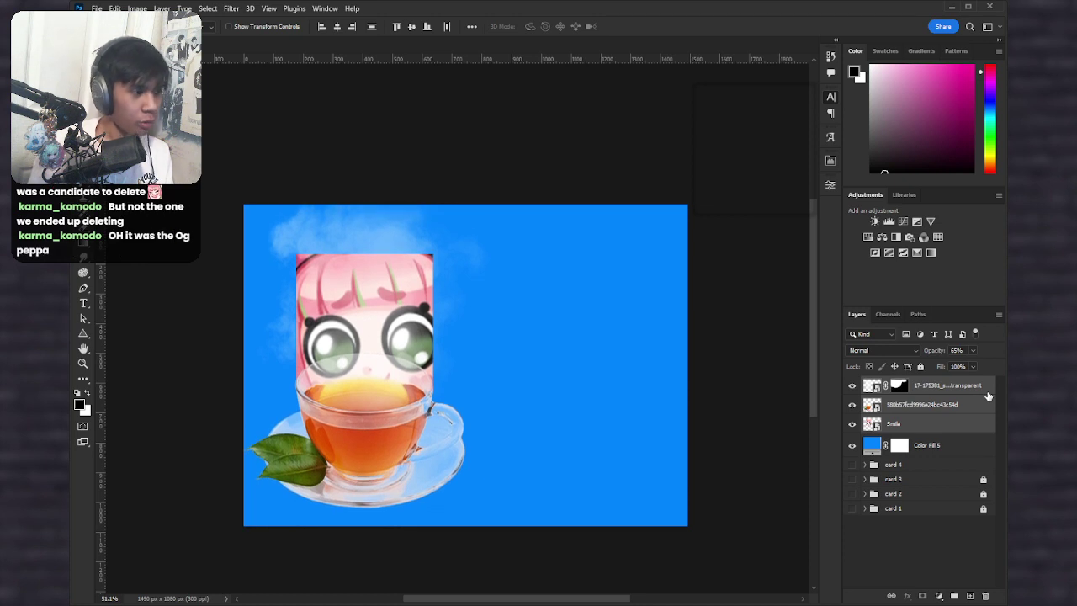
{"action": "key", "text": "shift+Up"}
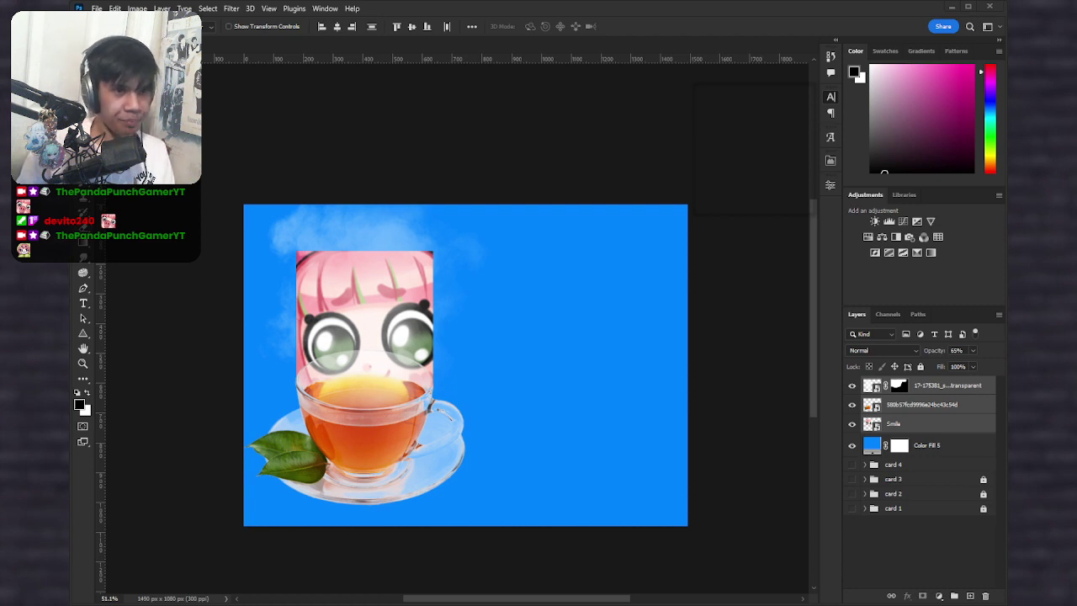
Step: Free-transform the steam, teacup and Smile layers as one group to shift them slightly up the card
{"action": "key", "text": "ctrl+t"}
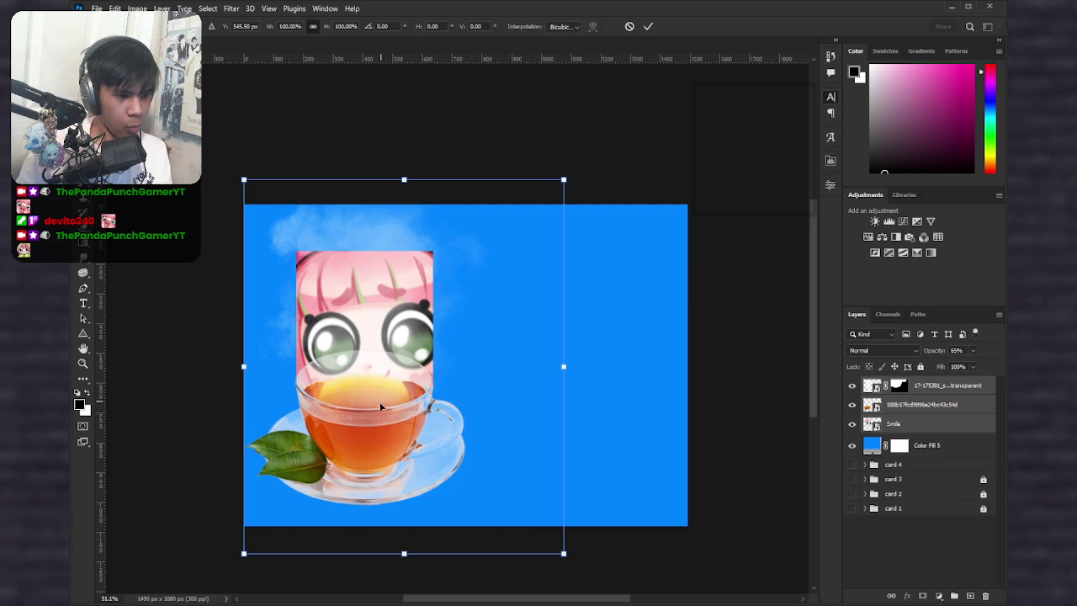
{"action": "left_click_drag", "start_coordinate": [380, 412], "coordinate": [380, 404]}
{"action": "key", "text": "Return"}
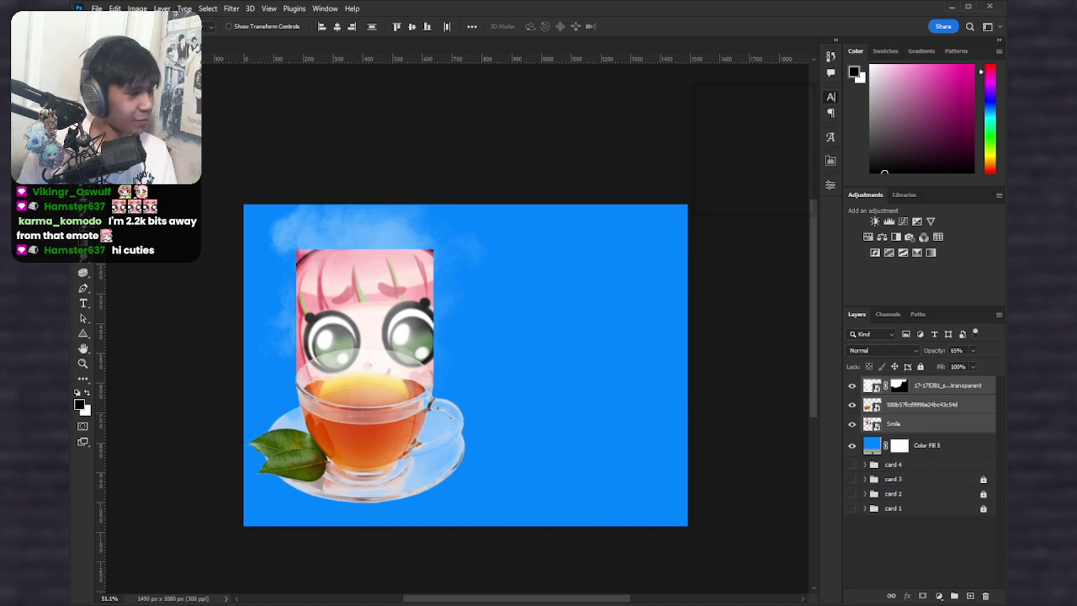
Step: Add a white text layer reading "you're my cup of tea" with "warm and yellow" on a second line
{"action": "left_click", "coordinate": [84, 303]}
{"action": "left_click", "coordinate": [534, 317]}
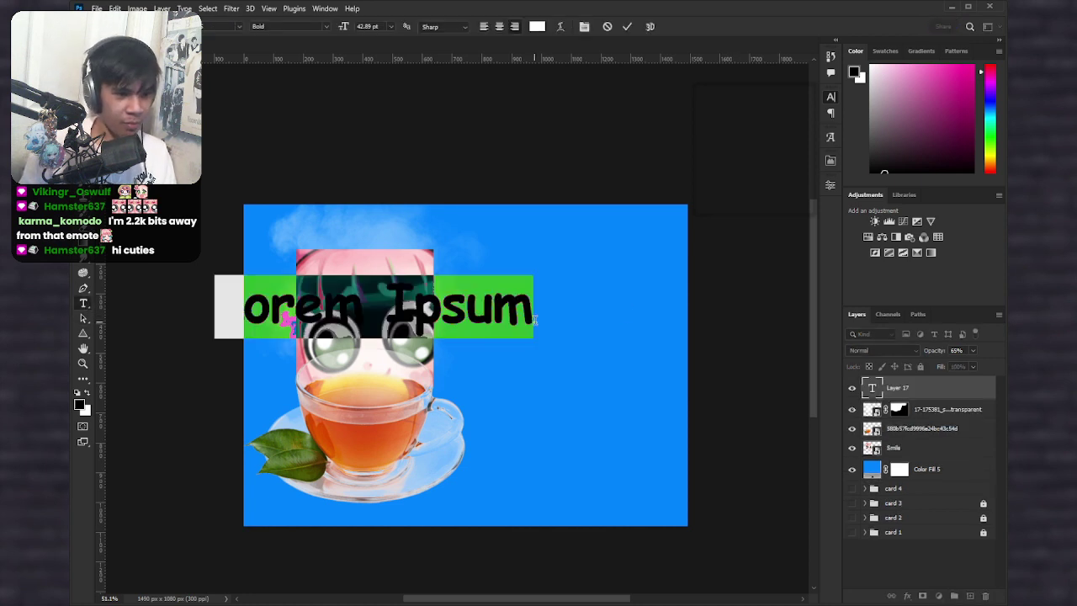
{"action": "type", "text": "you'r"}
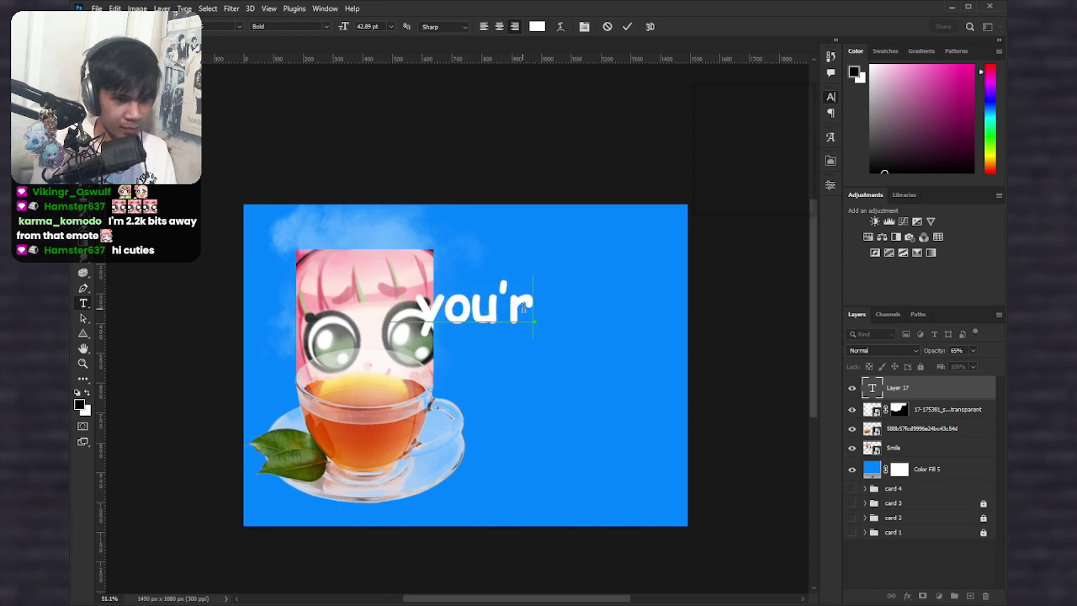
{"action": "type", "text": "e myt"}
{"action": "key", "text": "BackSpace"}
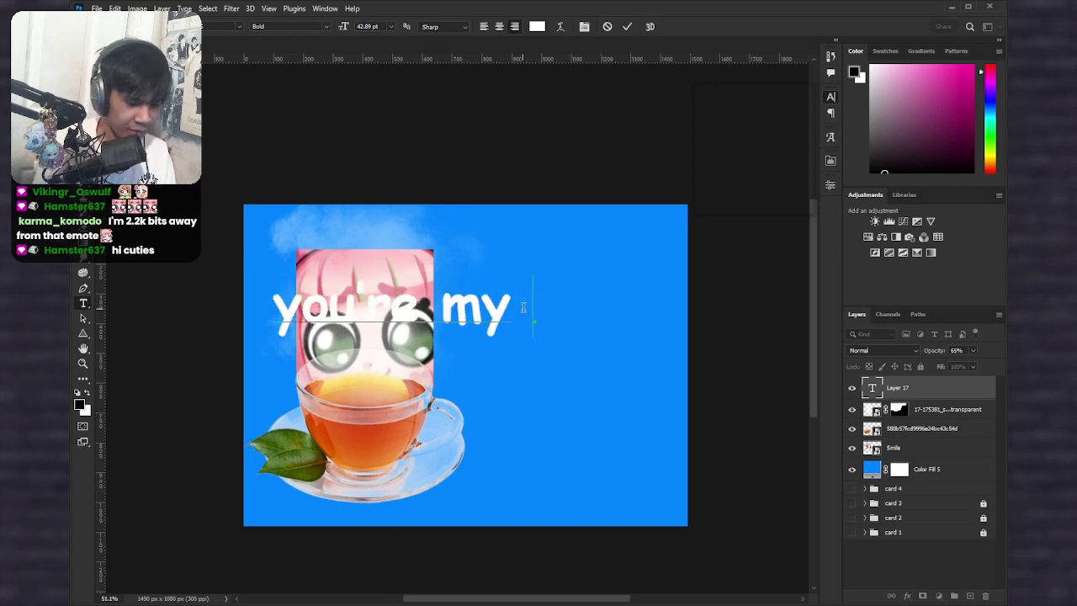
{"action": "type", "text": "cup of tea"}
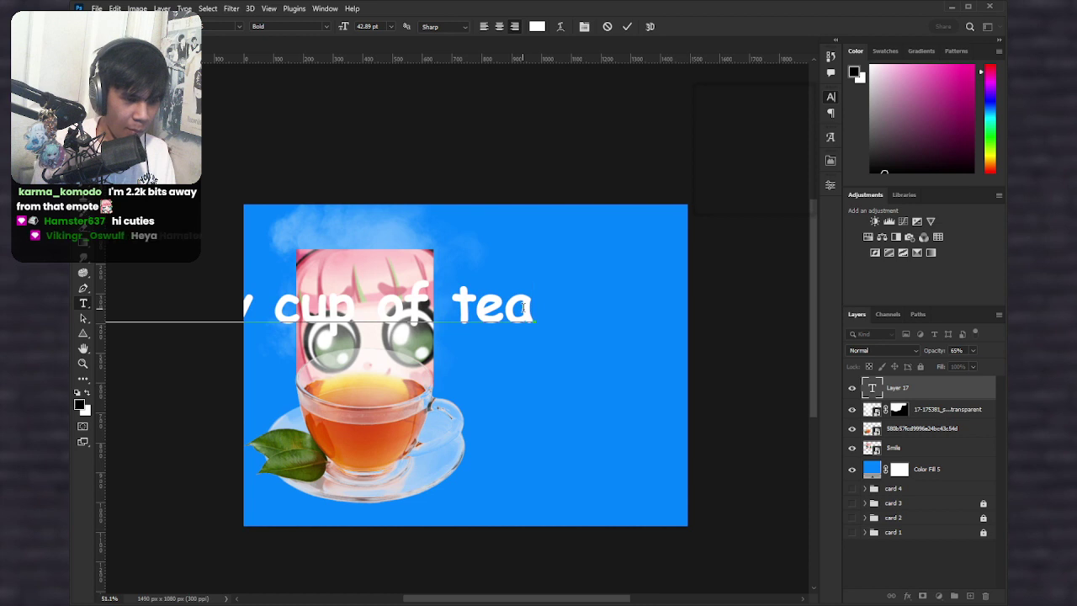
{"action": "key", "text": "Return"}
{"action": "type", "text": "war"}
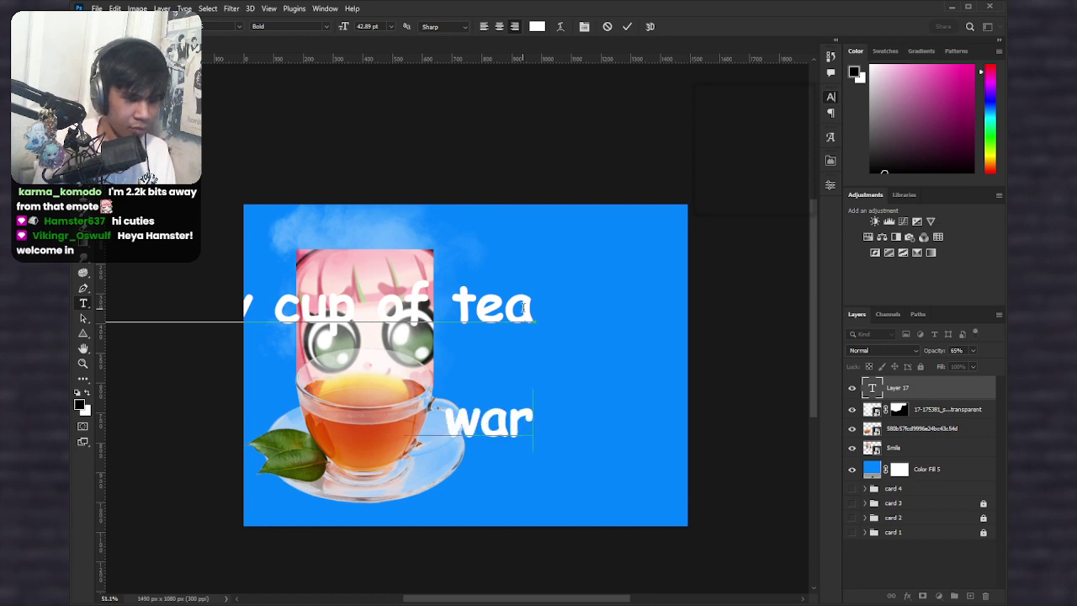
{"action": "type", "text": "m and yellow"}
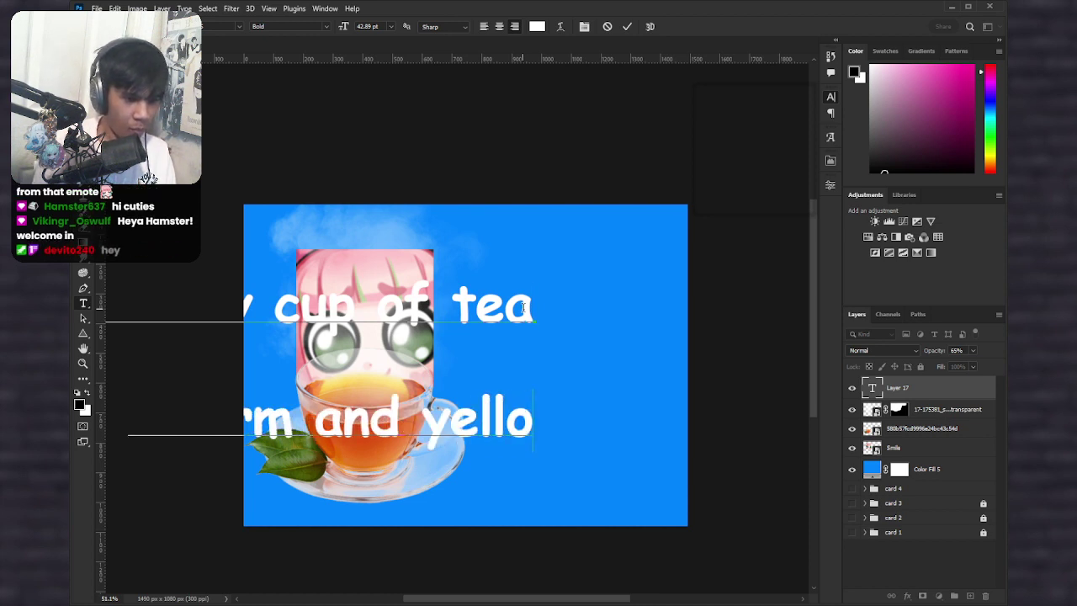
{"action": "key", "text": "ctrl+Return"}
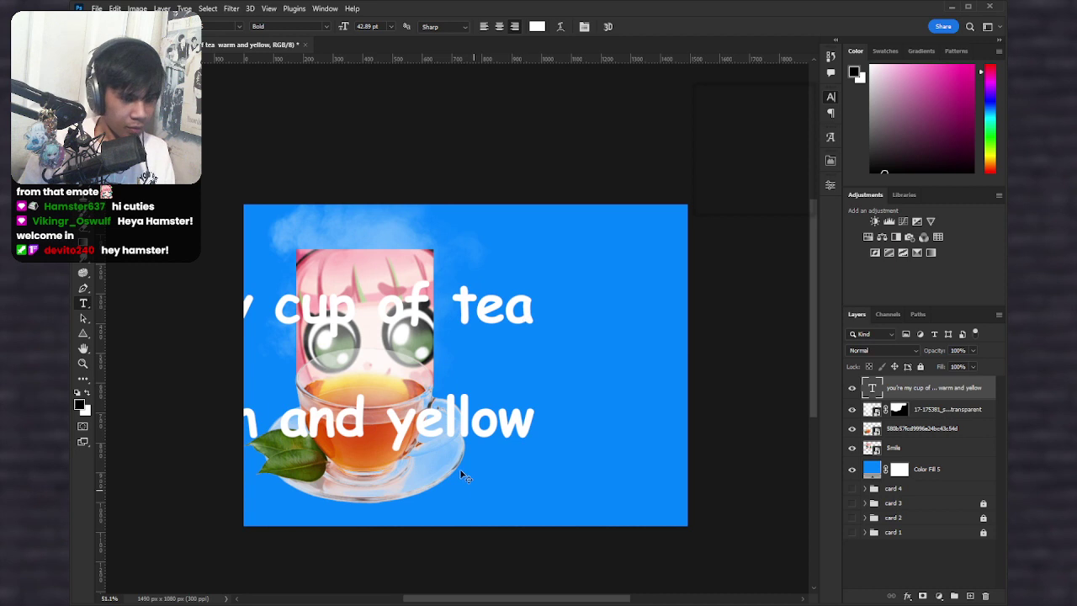
Step: Free-transform the caption, scaling it down to about 18.27 pt and fitting it in the blue area to the right of the Smile emote
{"action": "key", "text": "ctrl+t"}
{"action": "left_click_drag", "start_coordinate": [227, 408], "coordinate": [455, 431]}
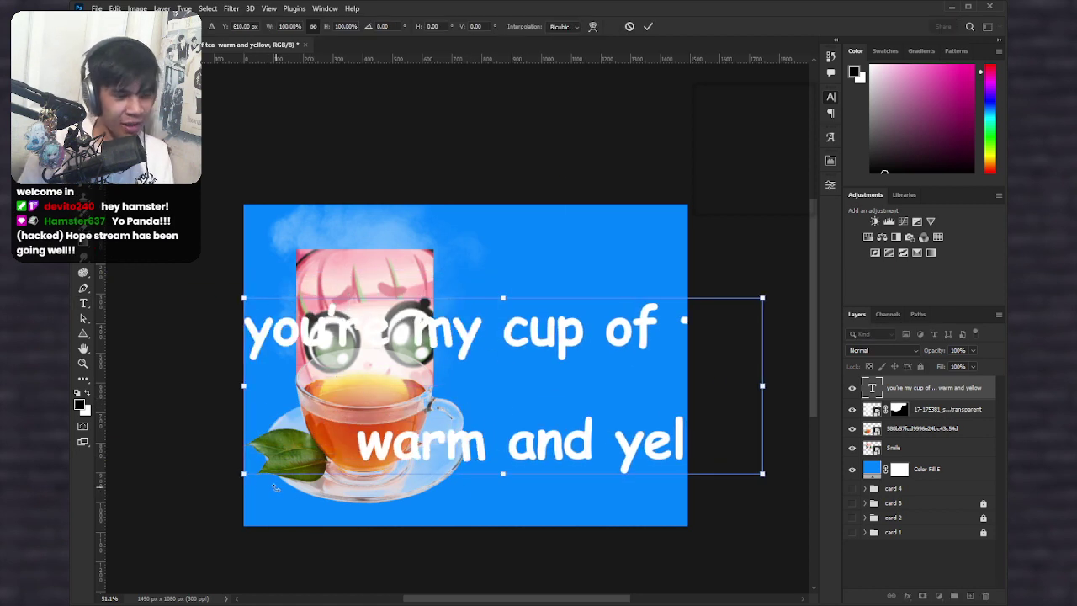
{"action": "left_click_drag", "start_coordinate": [250, 471], "coordinate": [483, 395]}
{"action": "key", "text": "ctrl+z"}
{"action": "left_click_drag", "start_coordinate": [706, 350], "coordinate": [622, 360]}
{"action": "scroll", "coordinate": [621, 360], "scroll_direction": "up", "scroll_amount": 1}
{"action": "scroll", "coordinate": [622, 360], "scroll_direction": "up", "scroll_amount": 1}
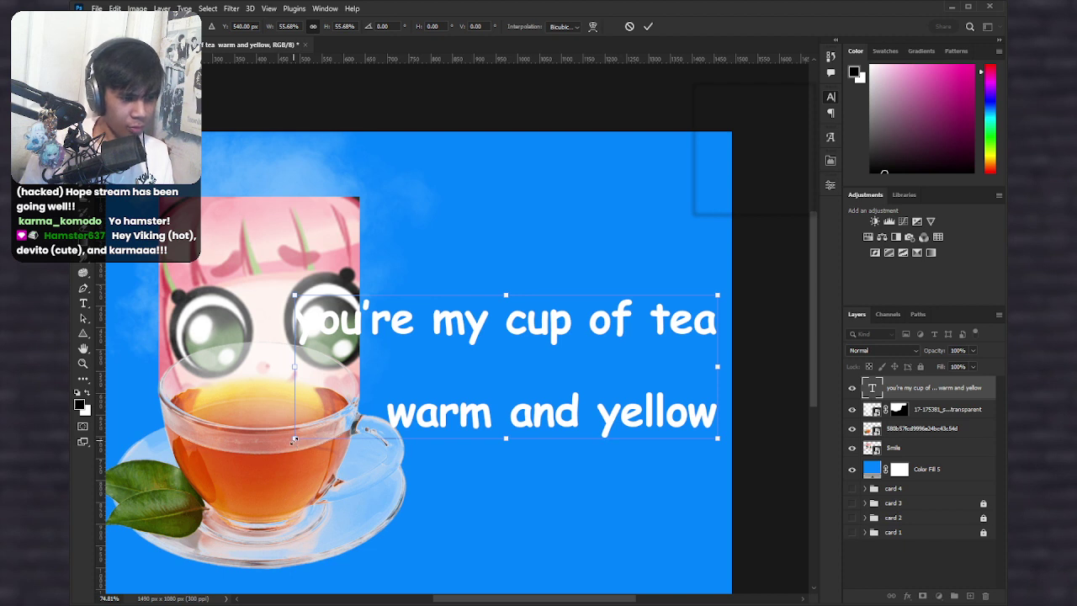
{"action": "left_click_drag", "start_coordinate": [294, 439], "coordinate": [393, 407]}
{"action": "key", "text": "Return"}
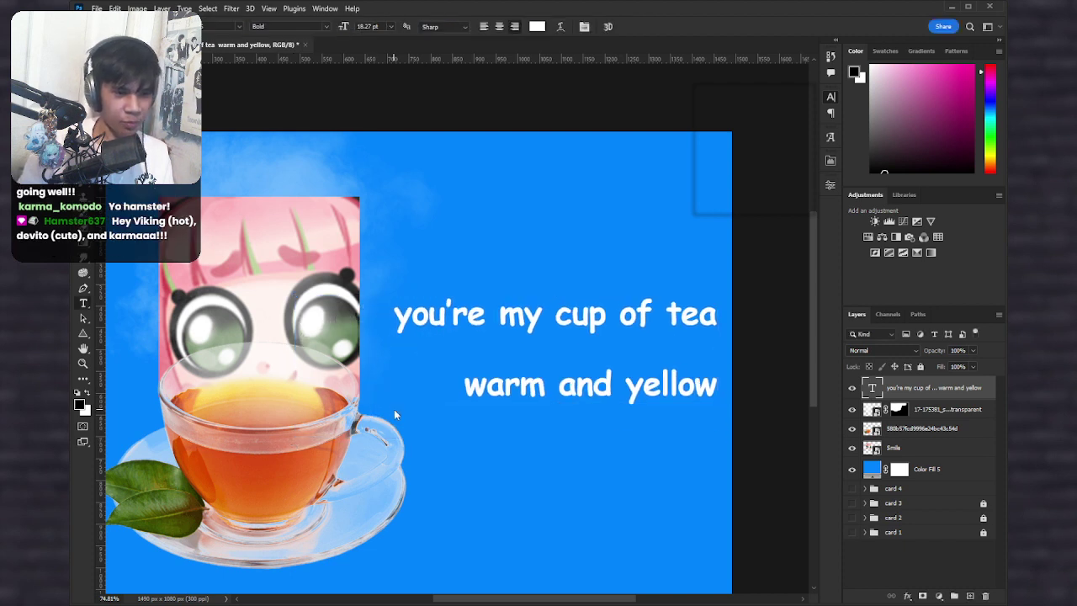
Step: Remove the empty line between the caption's two lines and add a comma after "tea"
{"action": "double_click", "coordinate": [642, 364]}
{"action": "left_click", "coordinate": [630, 349]}
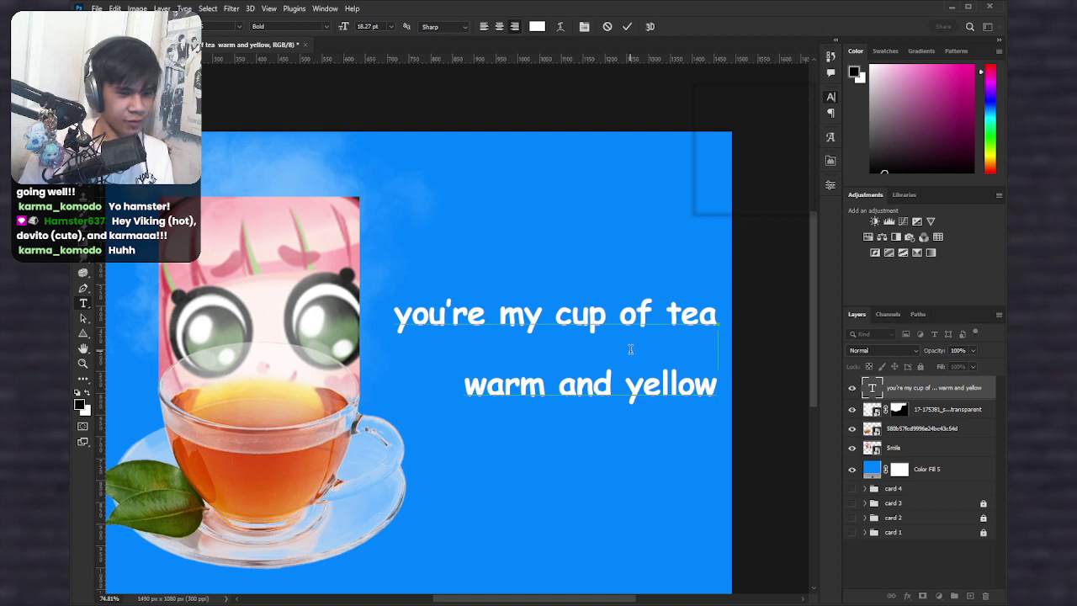
{"action": "key", "text": "BackSpace"}
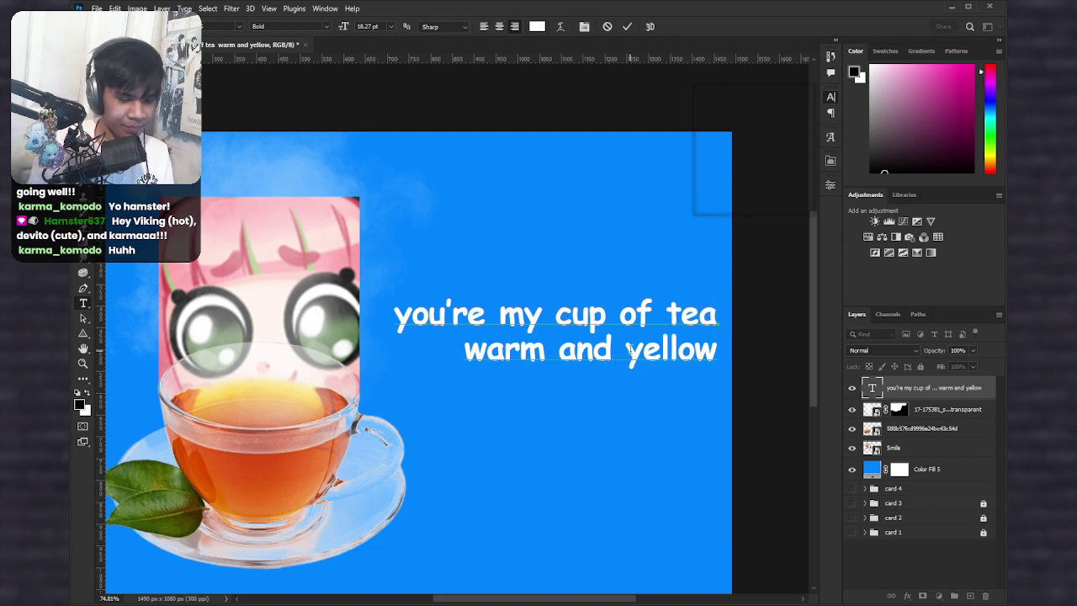
{"action": "type", "text": ","}
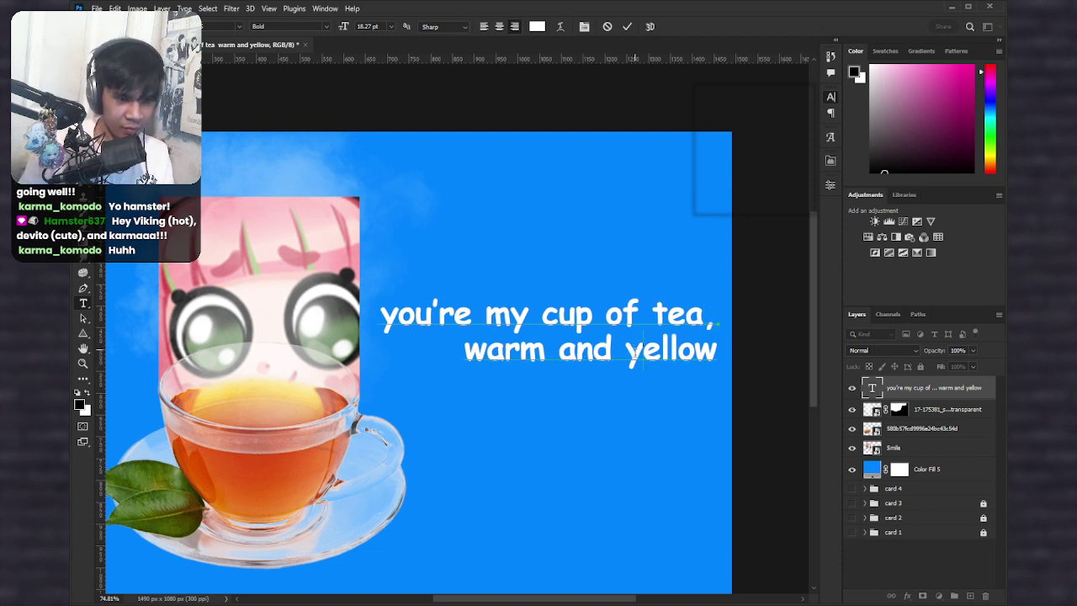
Step: Recolor only the word "yellow" in the caption to a fully bright, slightly greenish yellow
{"action": "left_click_drag", "start_coordinate": [631, 352], "coordinate": [987, 302]}
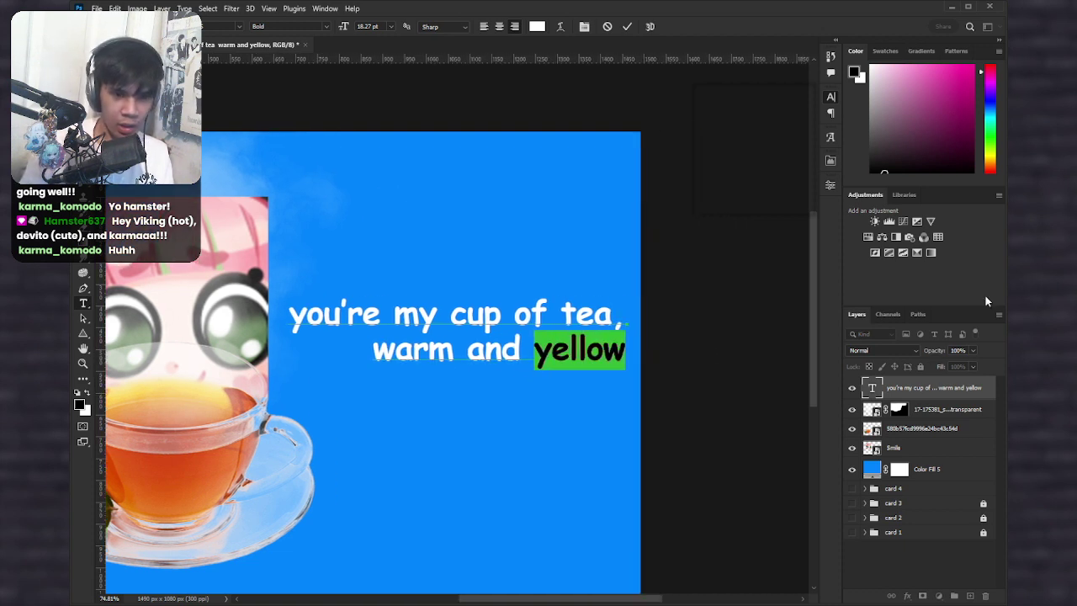
{"action": "left_click", "coordinate": [991, 153]}
{"action": "left_click_drag", "start_coordinate": [954, 123], "coordinate": [989, 46]}
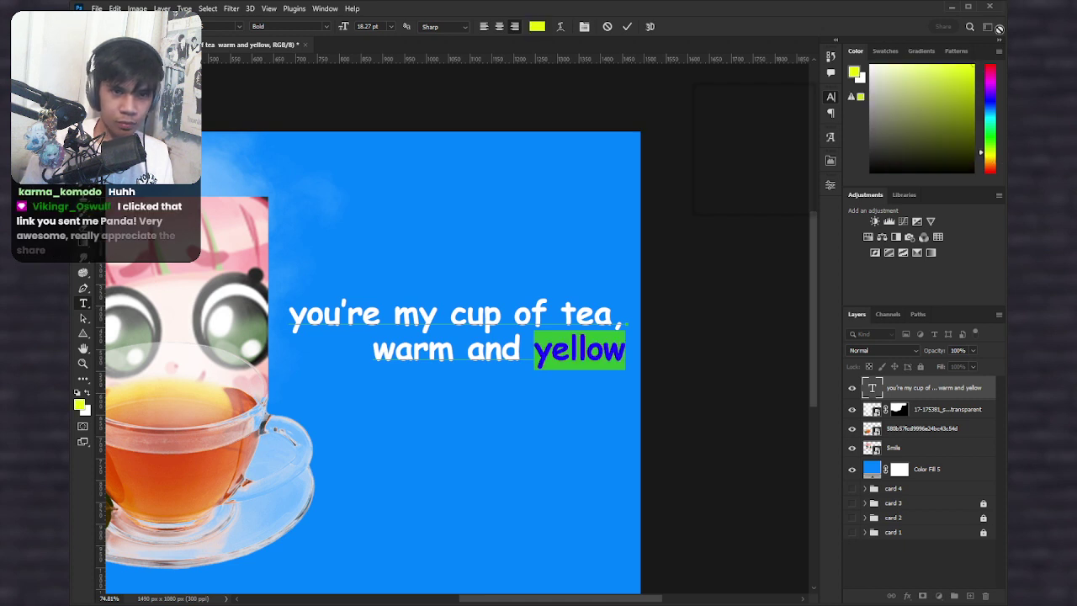
{"action": "key", "text": "ctrl+Return"}
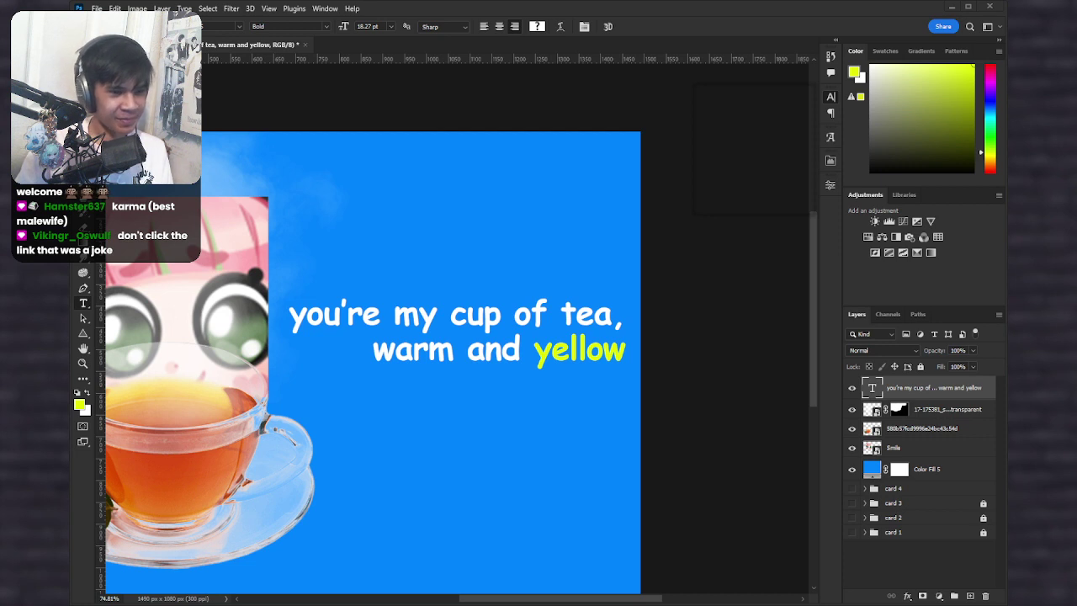
Step: Shift the hue of the word "yellow" in the caption to a warmer, golden yellow
{"action": "left_click_drag", "start_coordinate": [535, 350], "coordinate": [676, 339]}
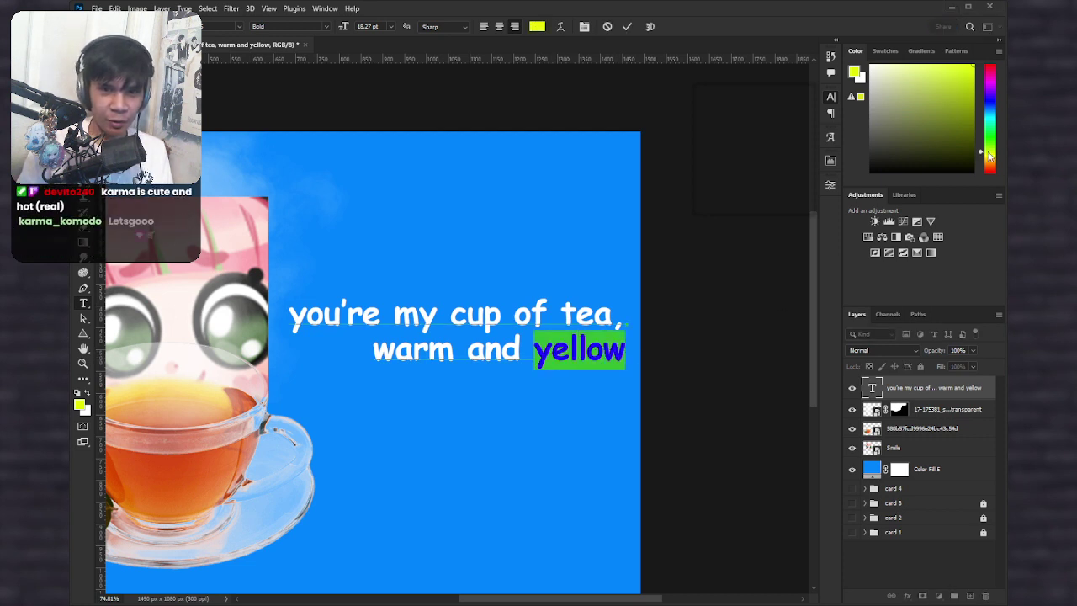
{"action": "left_click", "coordinate": [991, 160]}
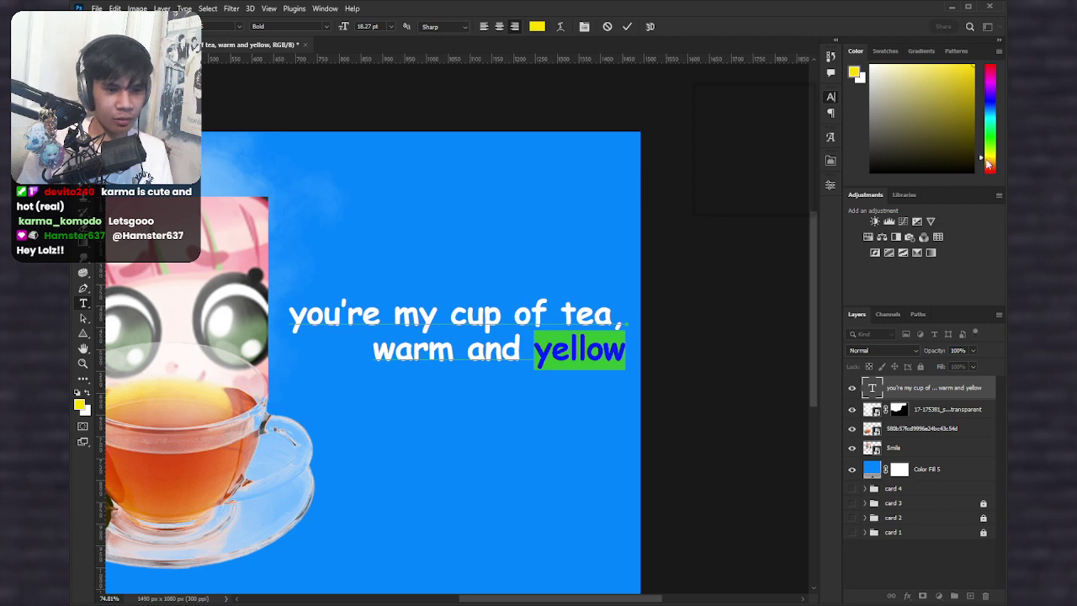
{"action": "left_click", "coordinate": [612, 353]}
{"action": "key", "text": "ctrl+Return"}
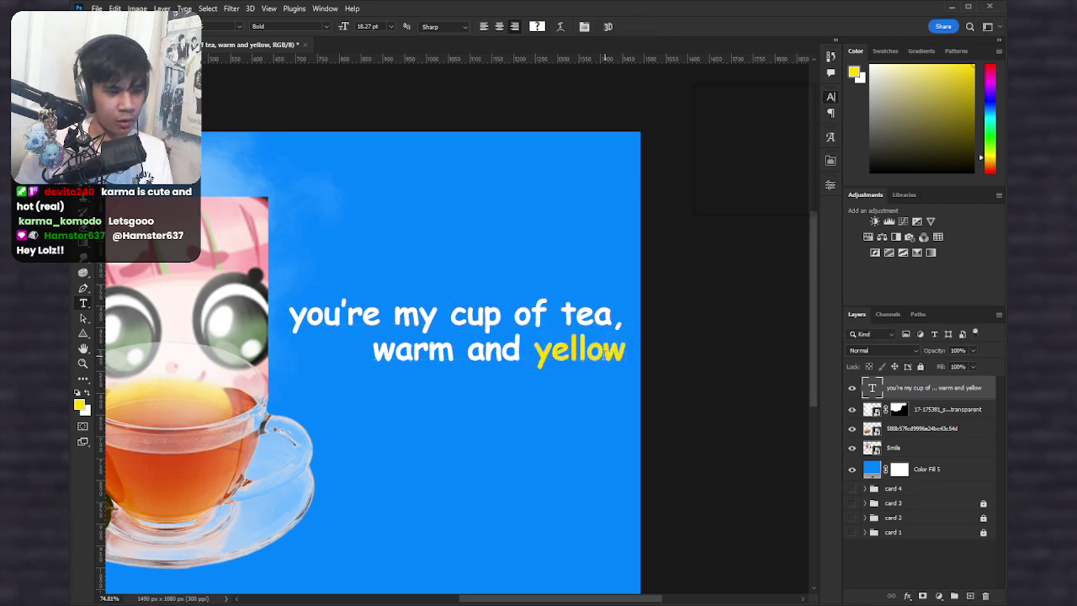
{"action": "scroll", "coordinate": [558, 435], "scroll_direction": "down", "scroll_amount": 5}
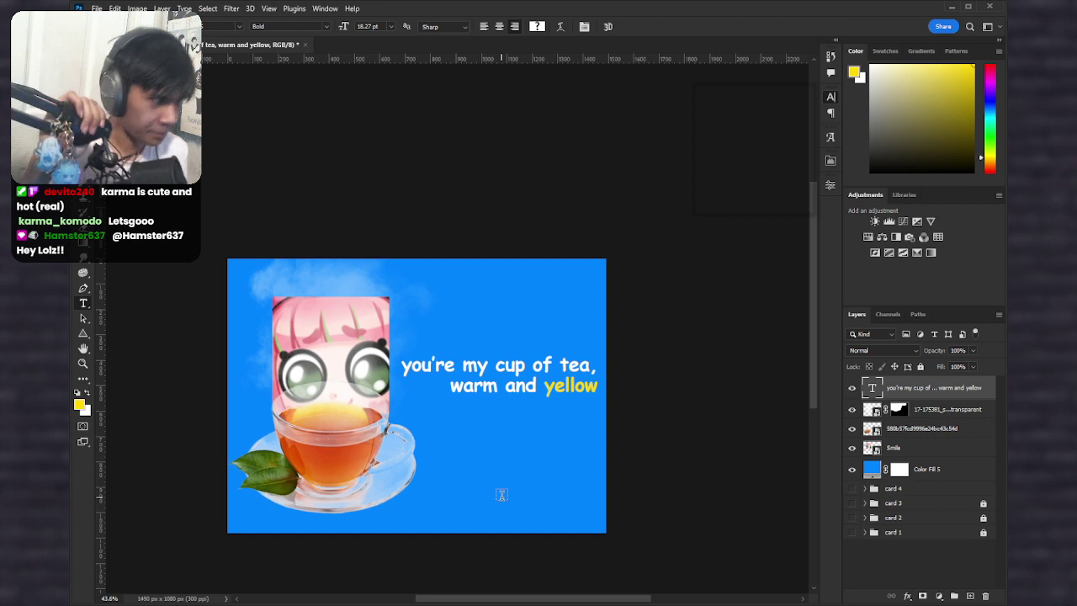
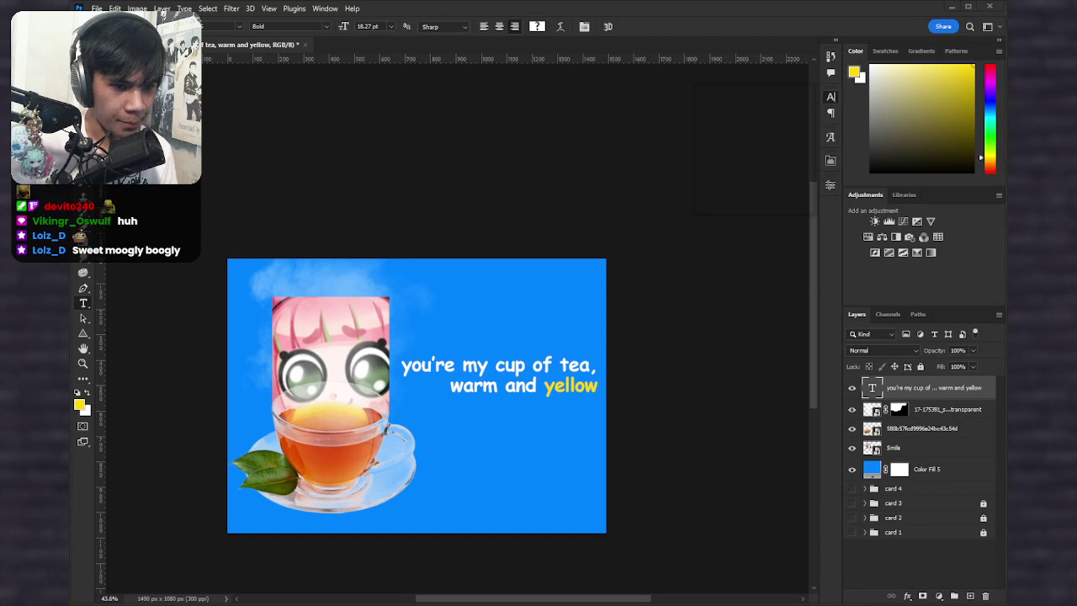
Step: Create a new text layer below the caption reading "from:" and insert an empty line above that word
{"action": "scroll", "coordinate": [530, 442], "scroll_direction": "up", "scroll_amount": 2}
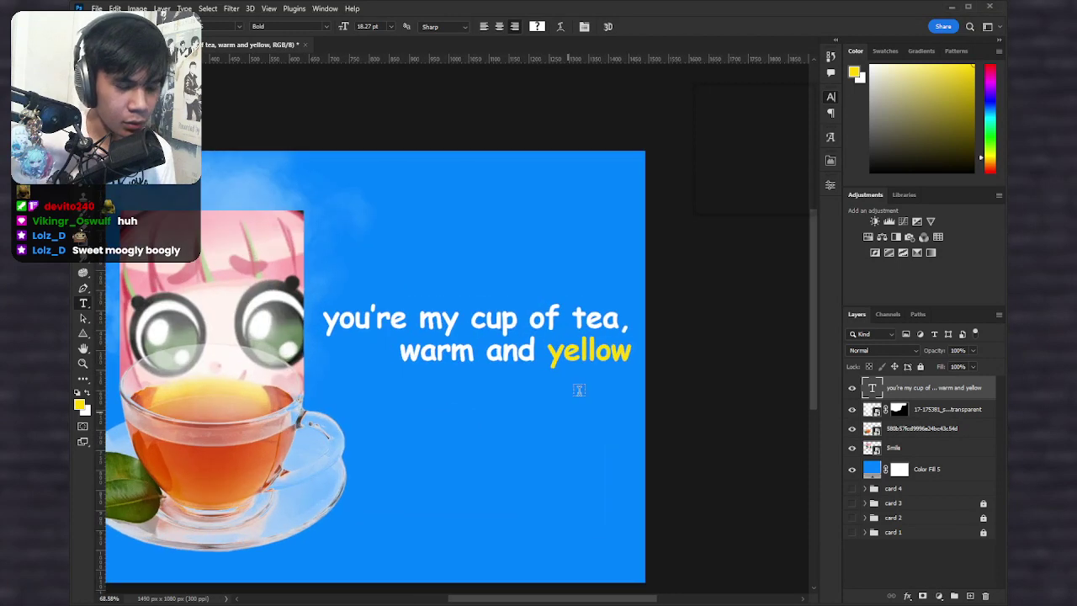
{"action": "left_click", "coordinate": [521, 472]}
{"action": "type", "text": "from:"}
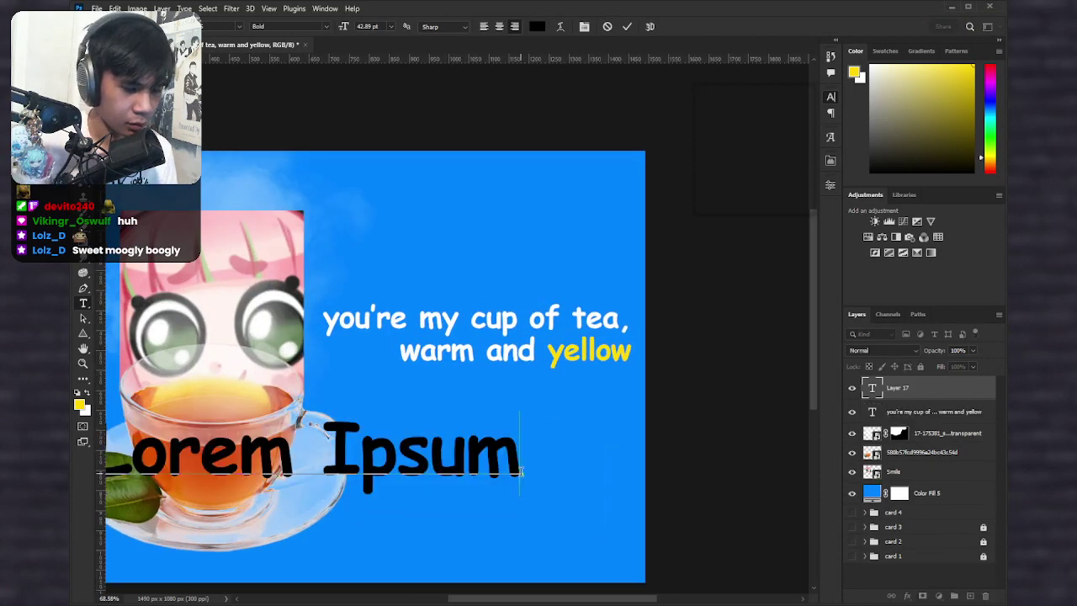
{"action": "key", "text": "Return"}
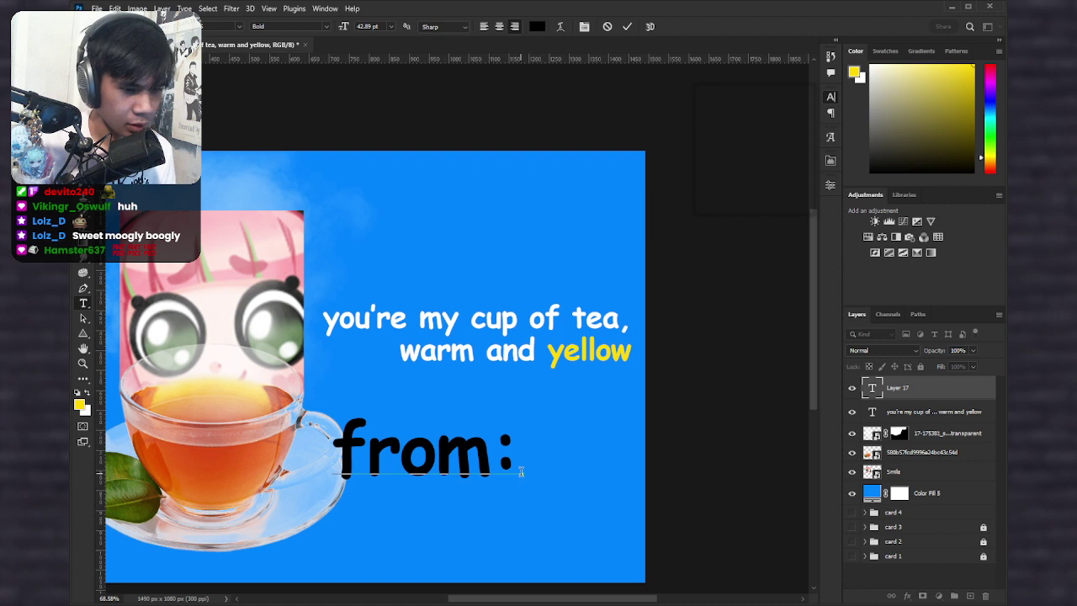
{"action": "key", "text": "BackSpace"}
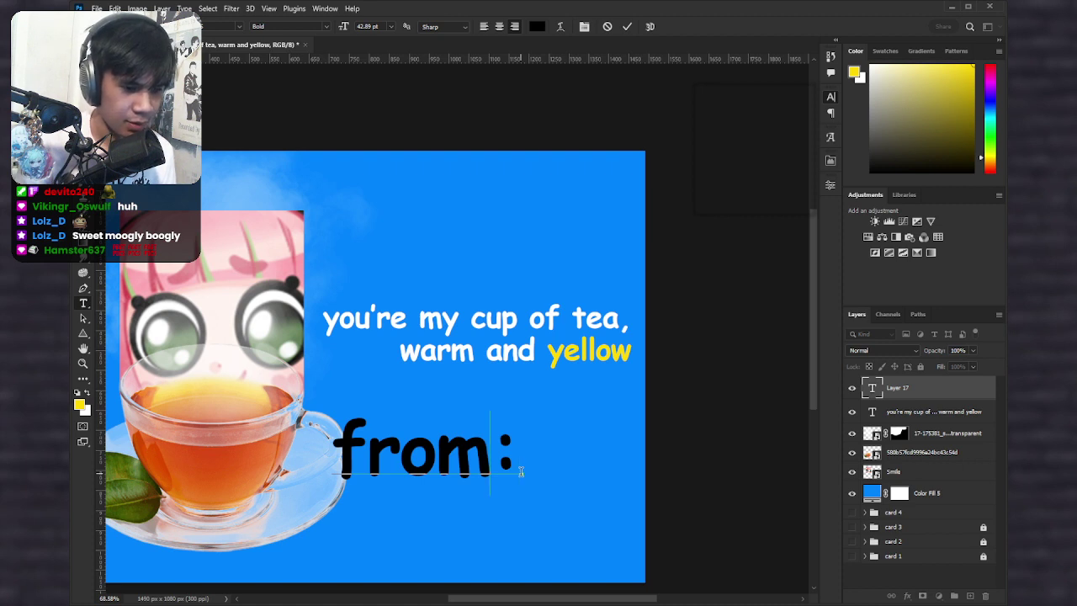
{"action": "key", "text": "Left"}
{"action": "key", "text": "Left"}
{"action": "key", "text": "Left"}
{"action": "key", "text": "Left"}
{"action": "key", "text": "Return"}
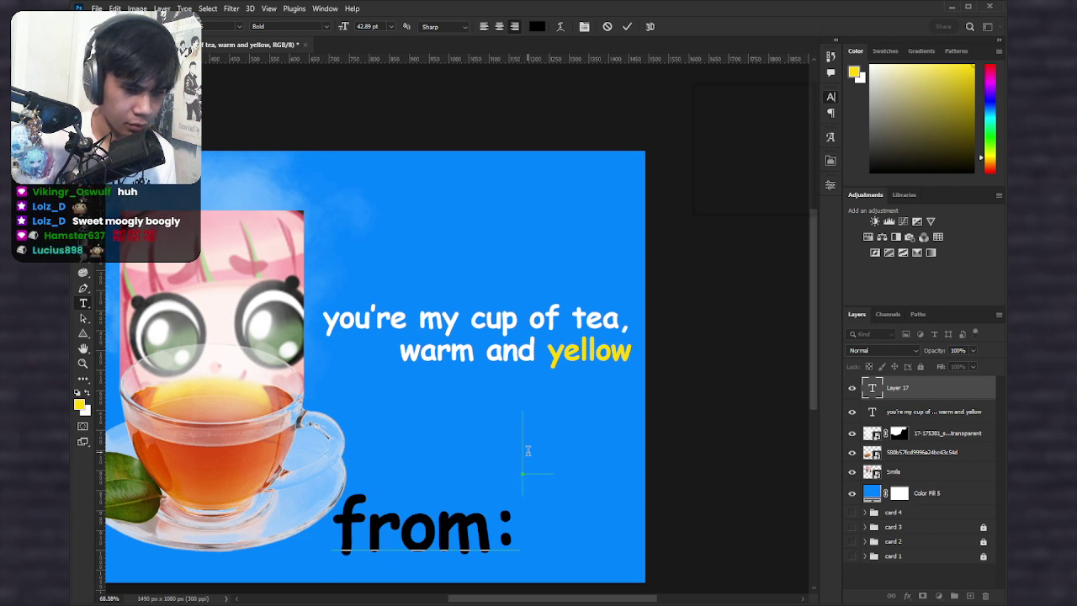
Step: Replace the new layer's text with "to:" and "from" on a second line
{"action": "key", "text": "ctrl+a"}
{"action": "type", "text": "to:"}
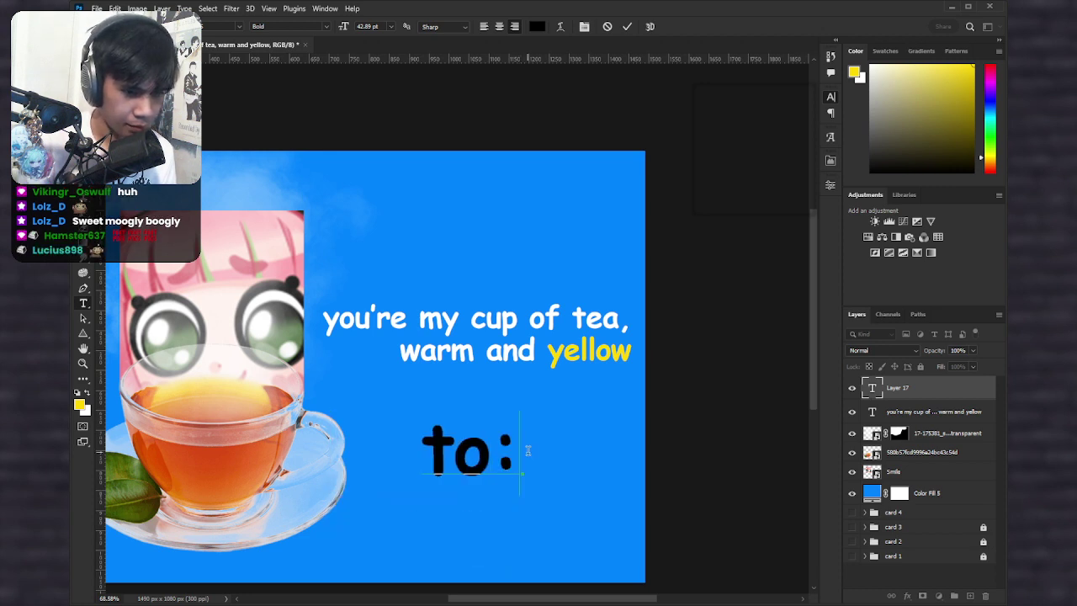
{"action": "key", "text": "Return"}
{"action": "type", "text": "fg"}
{"action": "key", "text": "BackSpace"}
{"action": "type", "text": "r"}
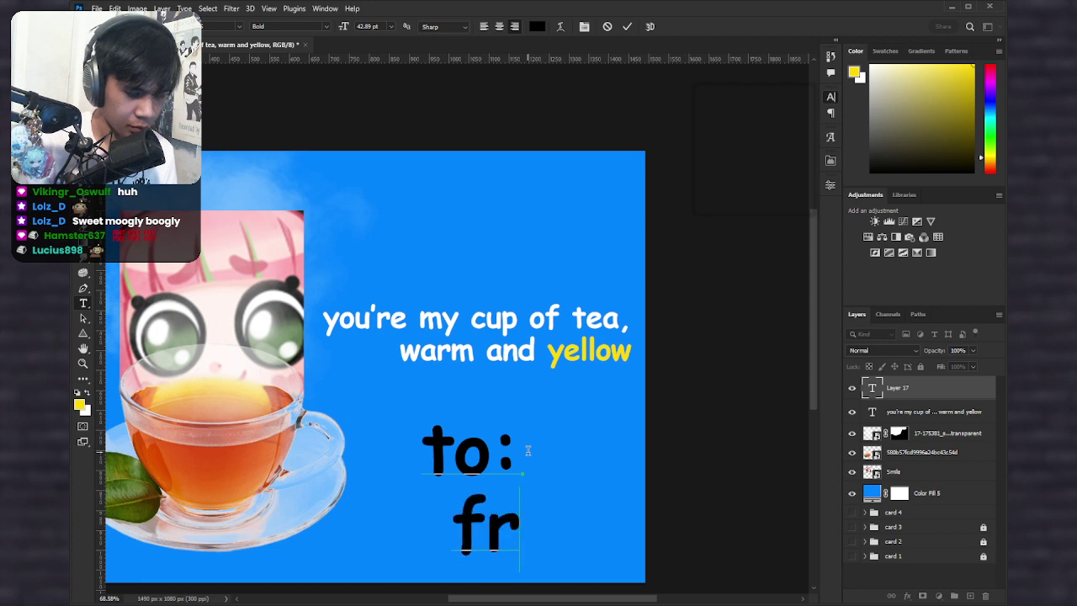
{"action": "type", "text": "om"}
Step: Left-align the to/from text, scale it to about 33% and place it just right of the saucer
{"action": "key", "text": "ctrl+a"}
{"action": "left_click", "coordinate": [485, 32]}
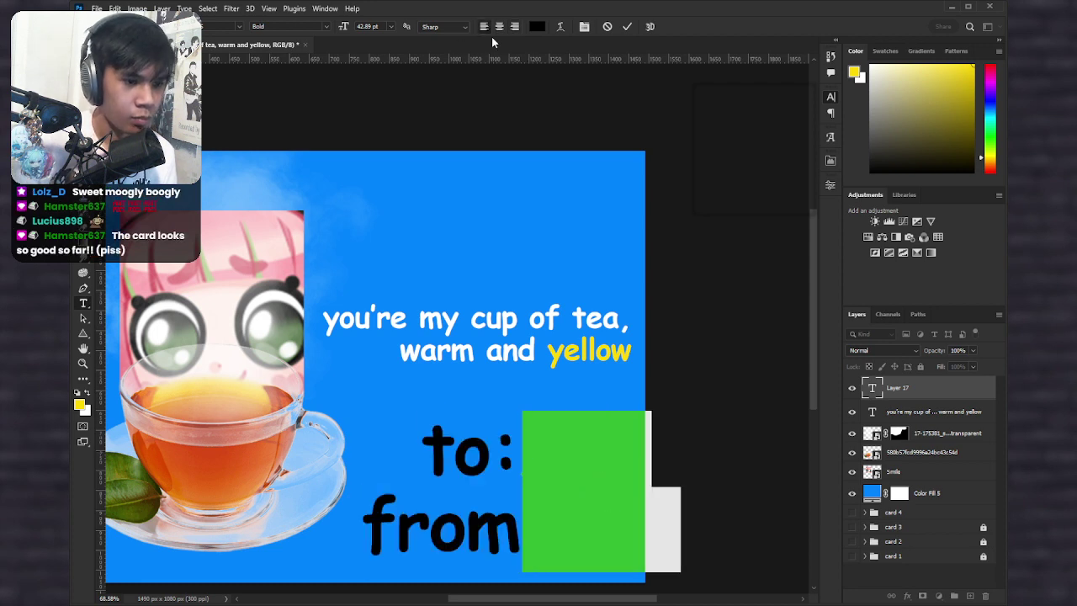
{"action": "key", "text": "ctrl+Return"}
{"action": "key", "text": "ctrl+t"}
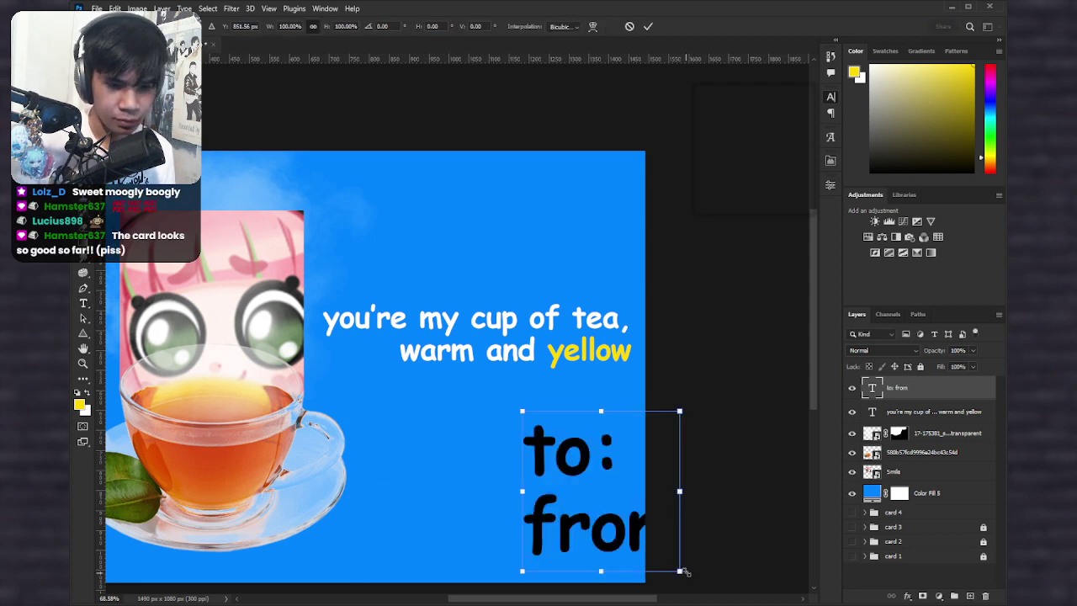
{"action": "left_click_drag", "start_coordinate": [685, 568], "coordinate": [410, 498]}
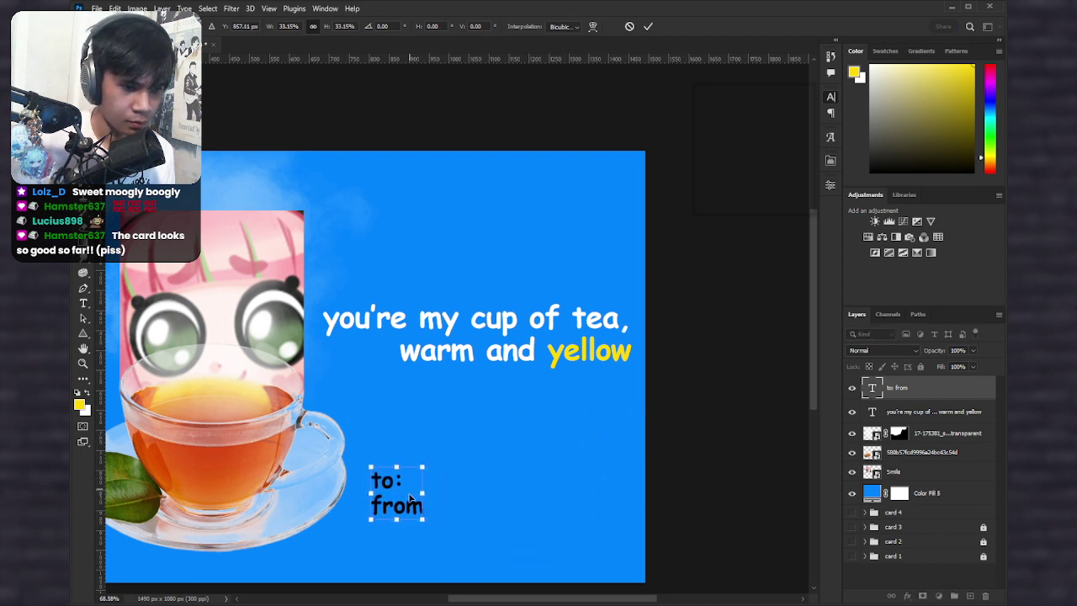
{"action": "key", "text": "Return"}
Step: Add a Drop Shadow layer effect to the "you're my cup of tea, warm and yellow" caption
{"action": "scroll", "coordinate": [524, 373], "scroll_direction": "up", "scroll_amount": 1}
{"action": "left_click_drag", "start_coordinate": [418, 339], "coordinate": [563, 359]}
{"action": "key", "text": "v"}
{"action": "left_click", "coordinate": [560, 324]}
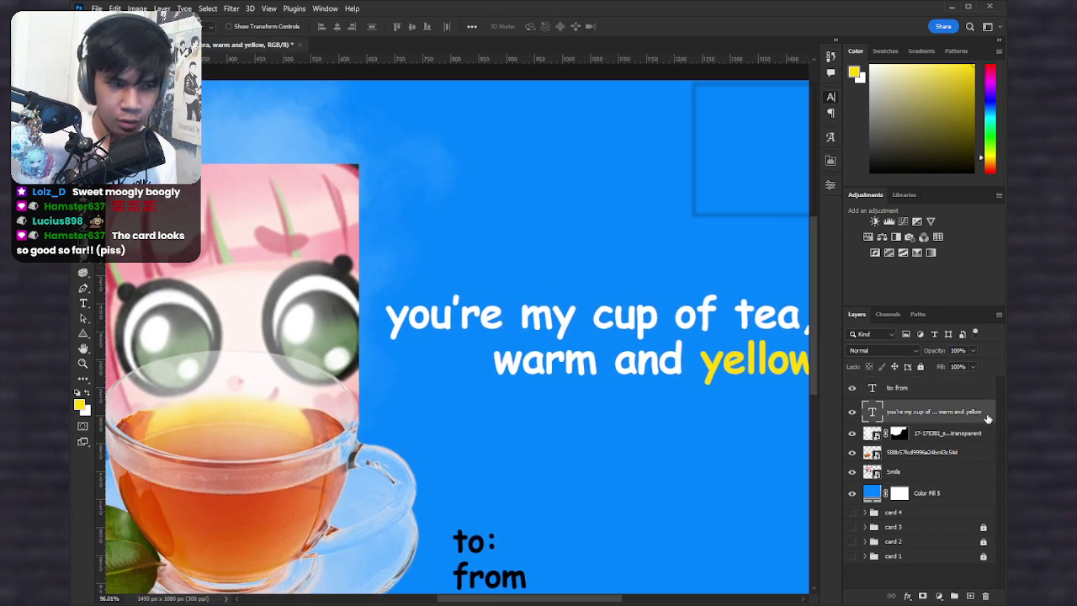
{"action": "double_click", "coordinate": [986, 412]}
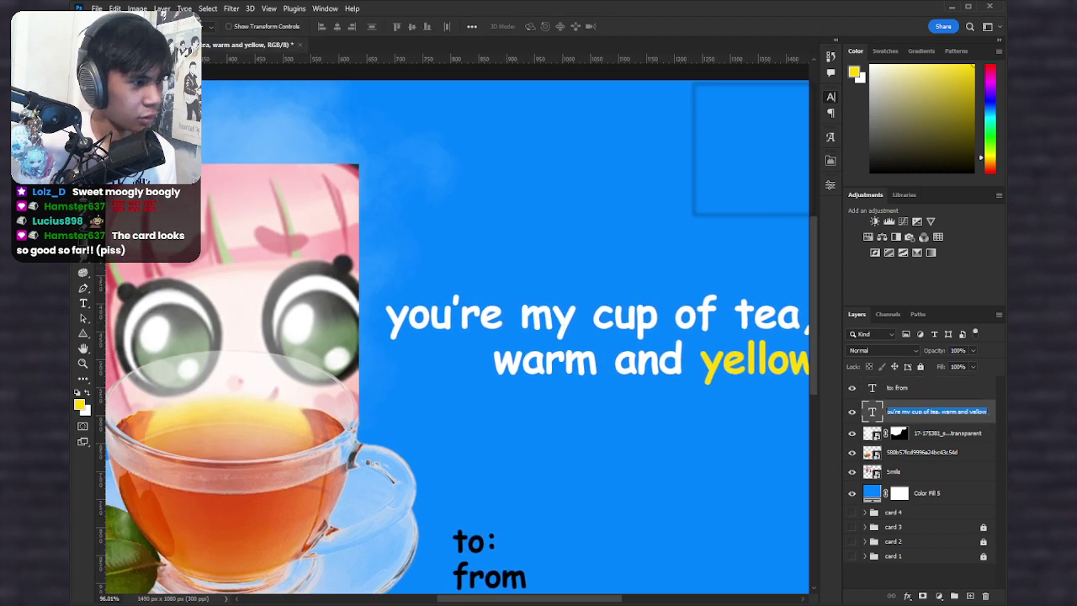
{"action": "left_click", "coordinate": [994, 411]}
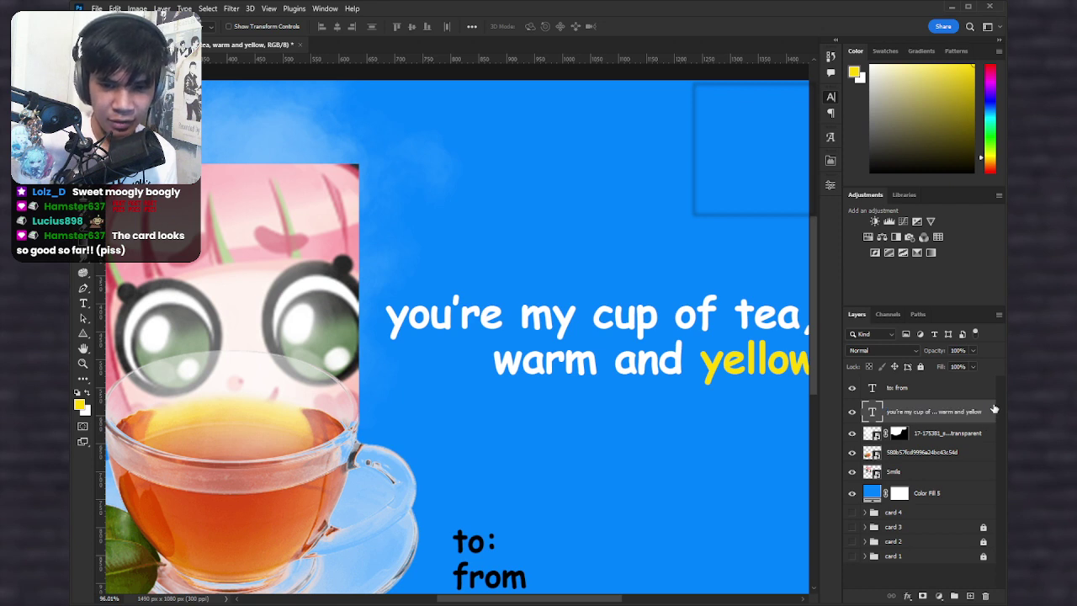
{"action": "key", "text": "space"}
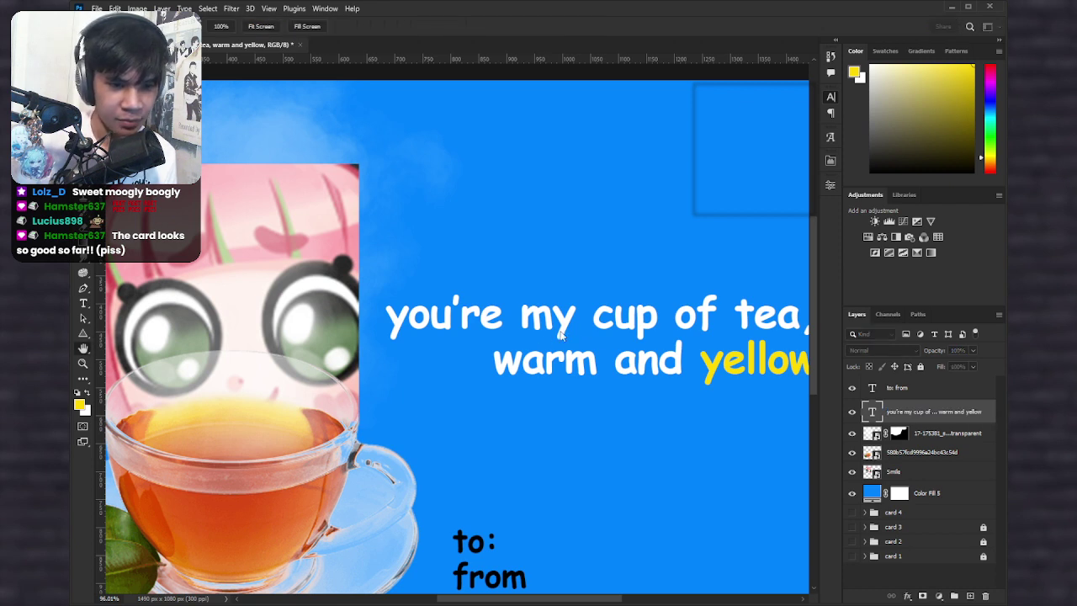
{"action": "left_click", "coordinate": [564, 333]}
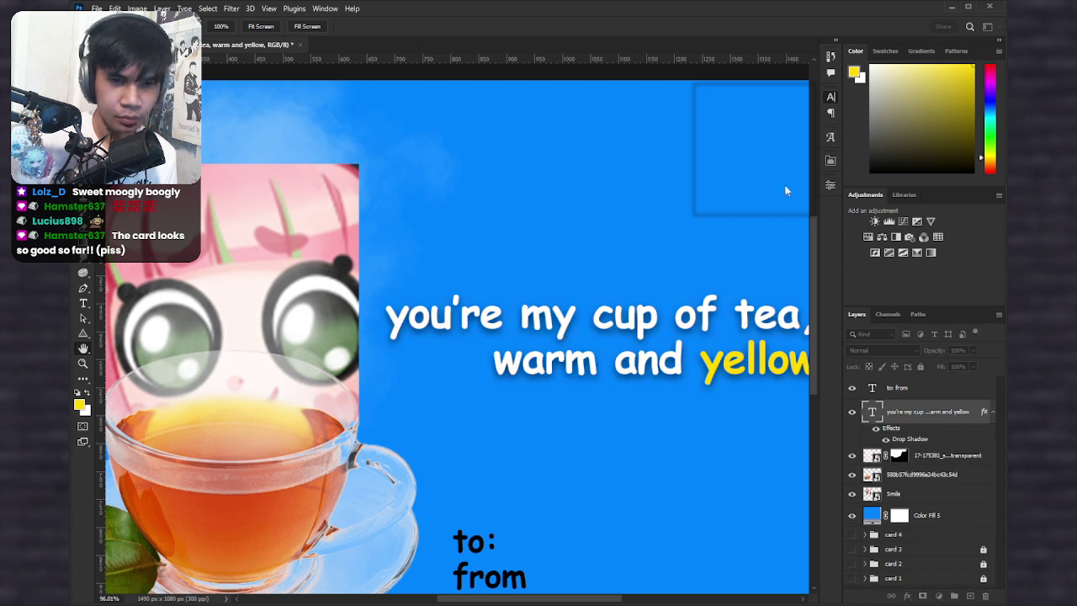
{"action": "left_click", "coordinate": [973, 120]}
Step: Group all of this card's layers, from the to/from text down to Color Fill 5
{"action": "scroll", "coordinate": [627, 378], "scroll_direction": "down", "scroll_amount": 3}
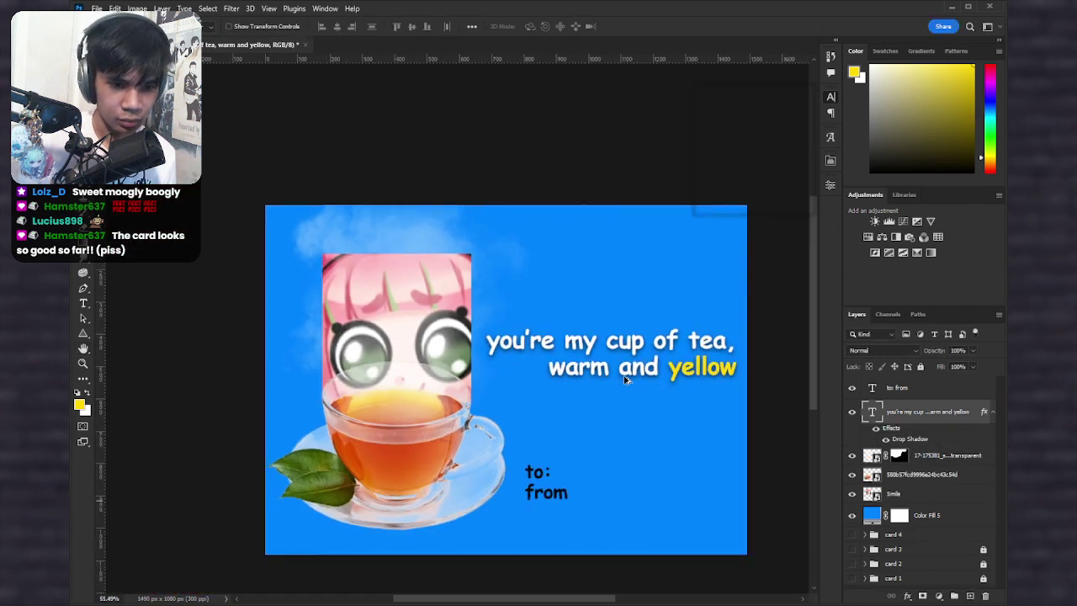
{"action": "left_click_drag", "start_coordinate": [627, 377], "coordinate": [606, 328]}
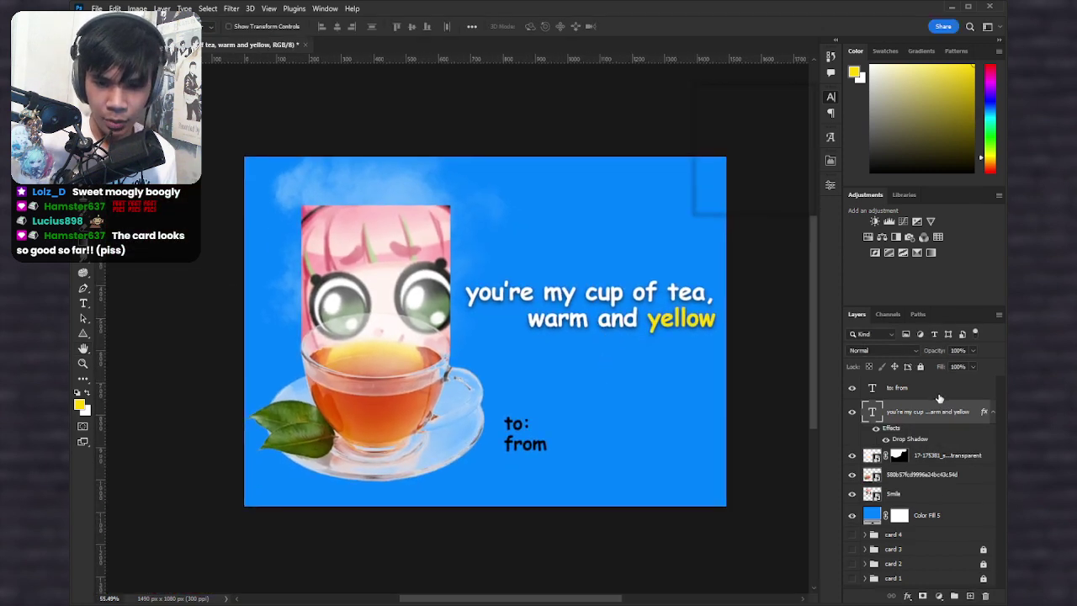
{"action": "left_click", "coordinate": [939, 392]}
{"action": "left_click", "coordinate": [959, 523], "text": "shift"}
{"action": "left_click", "coordinate": [954, 595]}
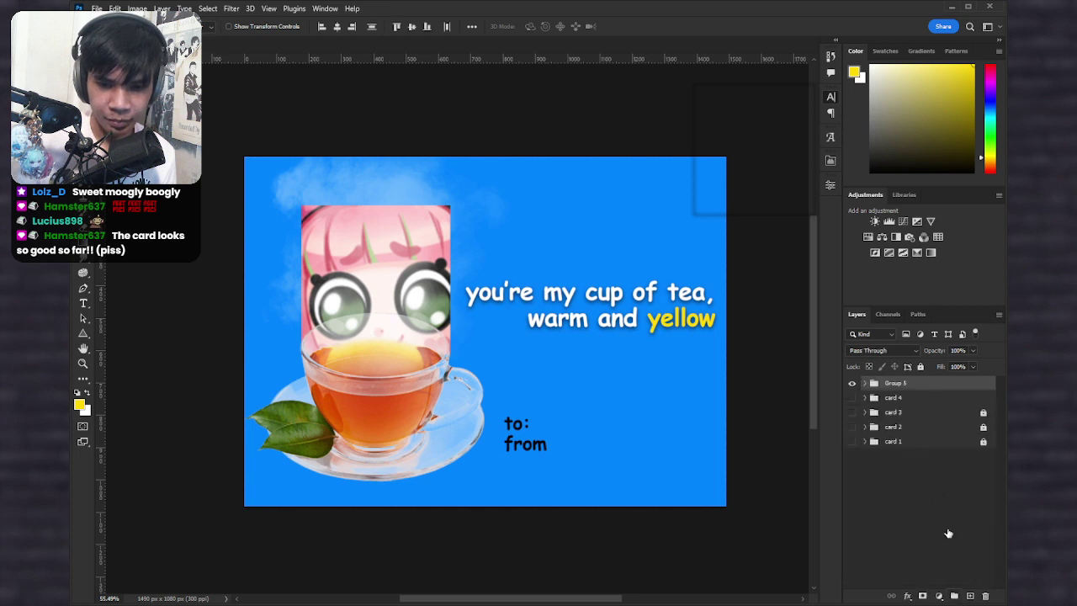
Step: Hide the tea card's group and rename it "card 5"
{"action": "left_click", "coordinate": [851, 385]}
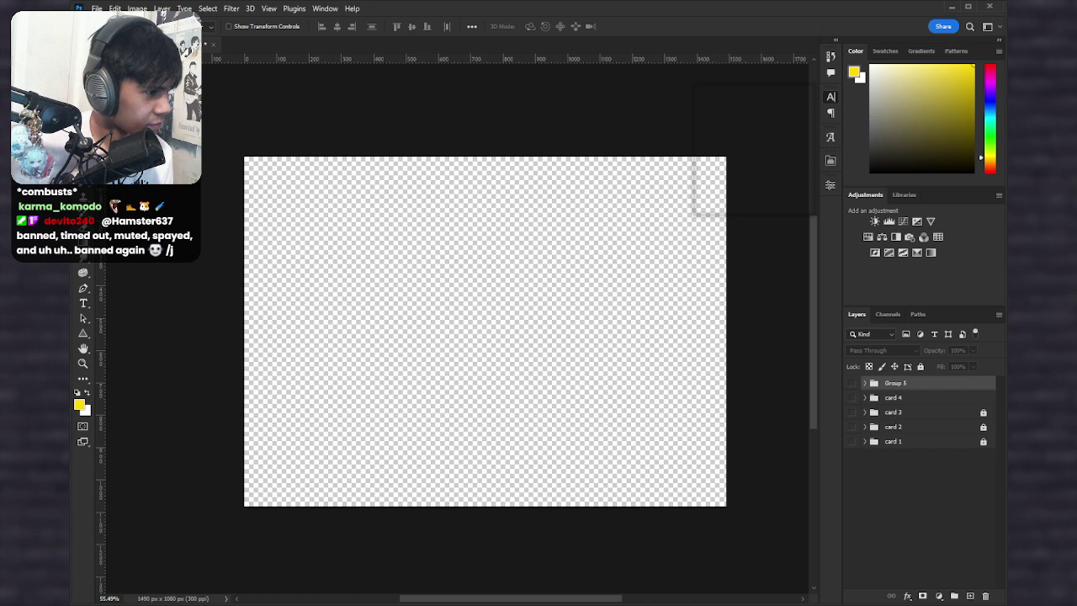
{"action": "double_click", "coordinate": [895, 383]}
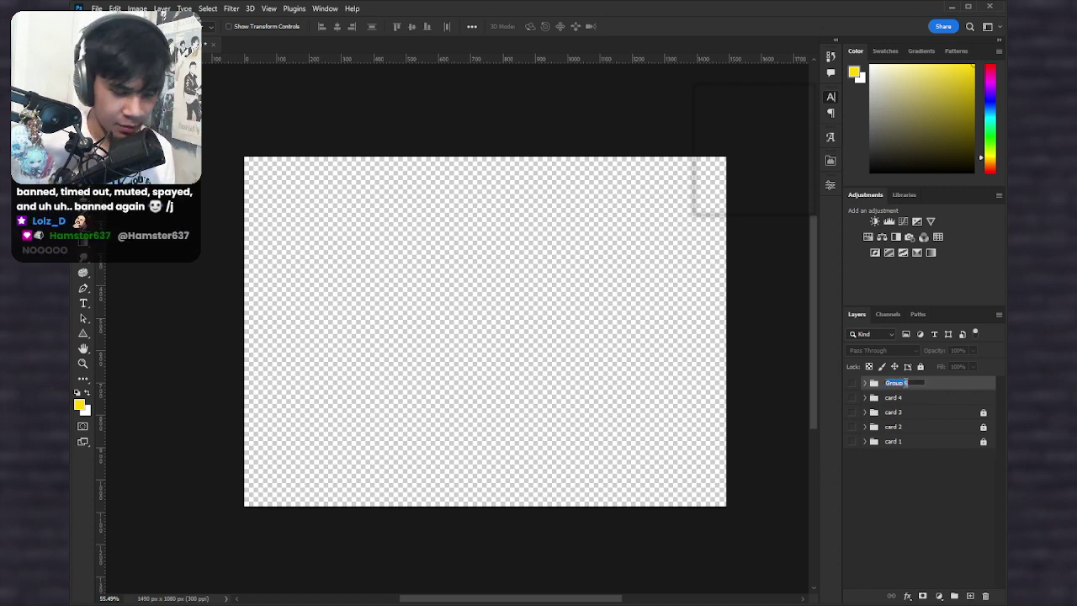
{"action": "type", "text": "card"}
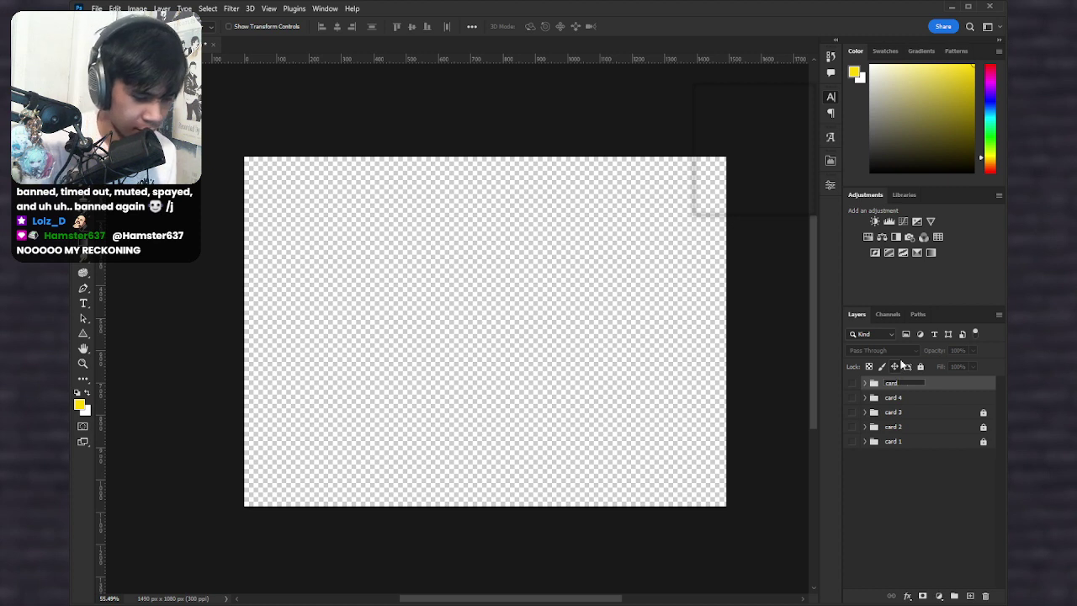
{"action": "key", "text": "Return"}
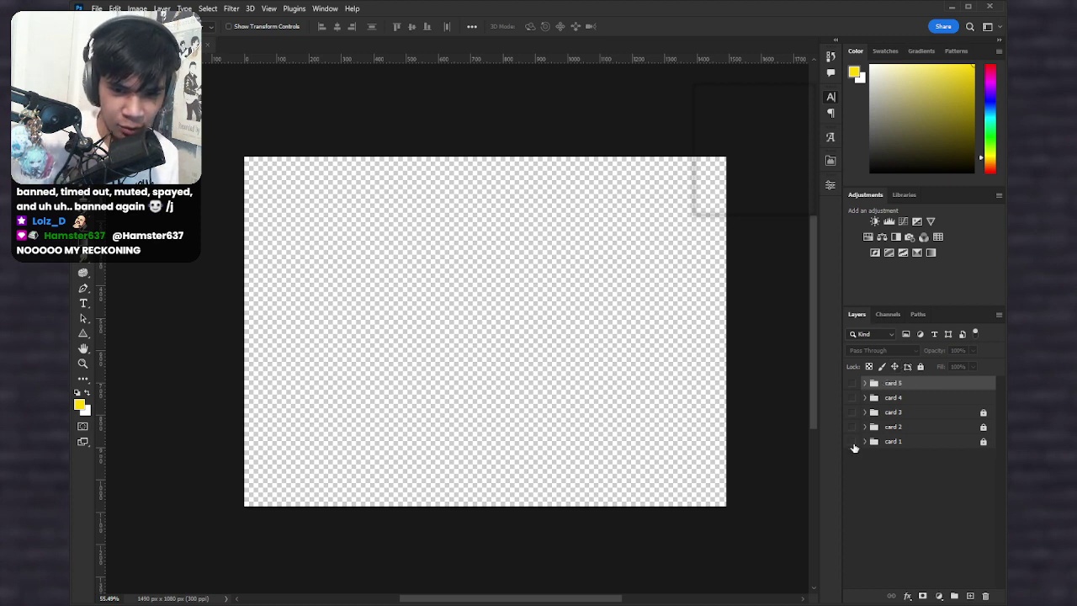
Step: Lock the card 4 and card 5 groups
{"action": "left_click", "coordinate": [915, 400]}
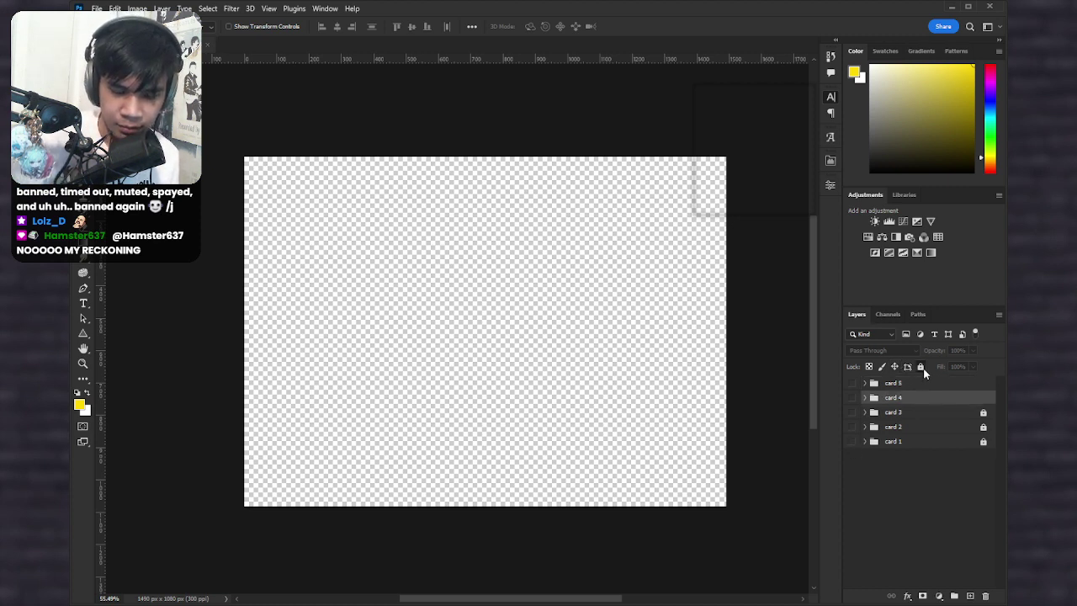
{"action": "left_click", "coordinate": [922, 368]}
{"action": "left_click", "coordinate": [928, 385]}
{"action": "left_click", "coordinate": [921, 367]}
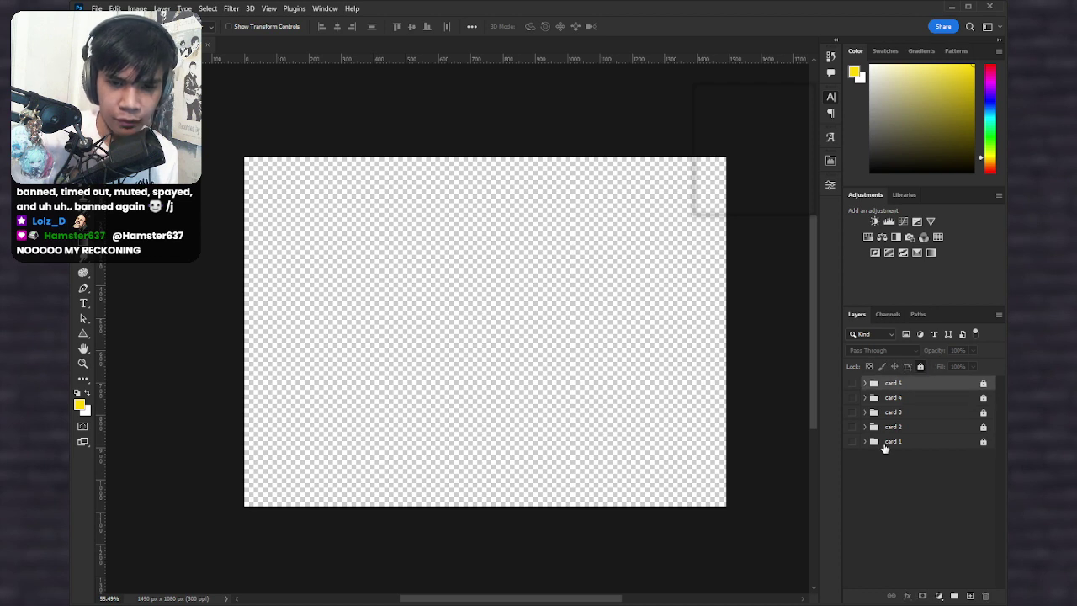
Step: Review the card 1 and card 2 designs, showing one card at a time
{"action": "left_click", "coordinate": [851, 443]}
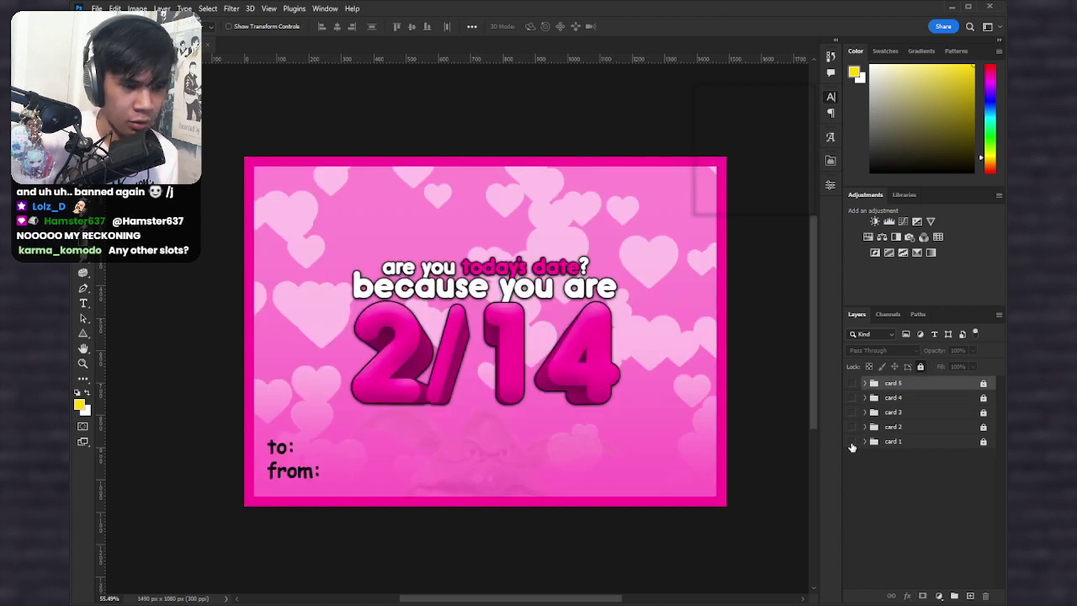
{"action": "left_click", "coordinate": [851, 442]}
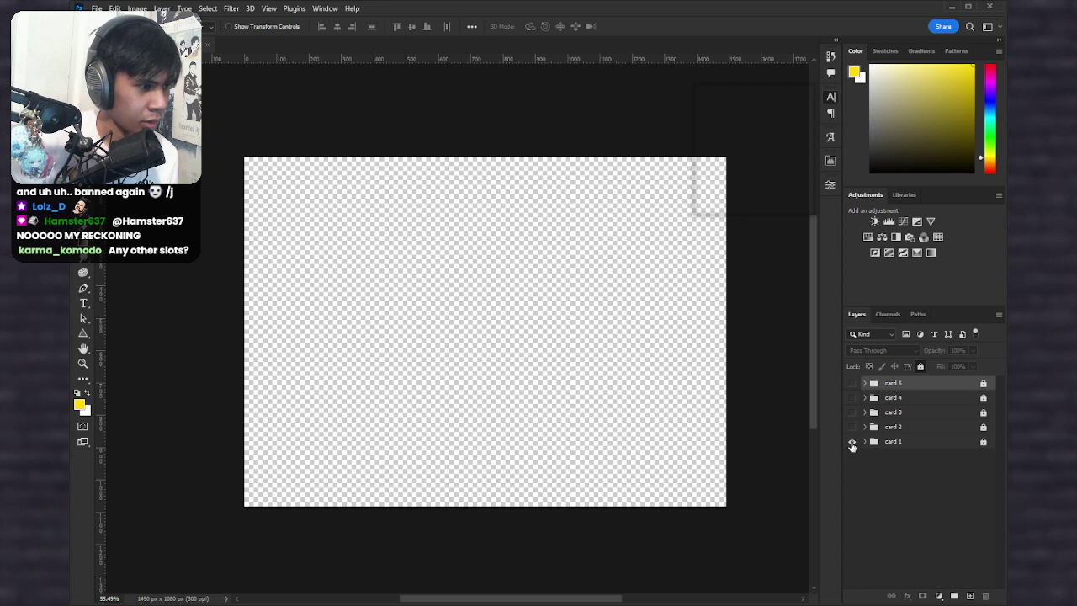
{"action": "left_click", "coordinate": [851, 443]}
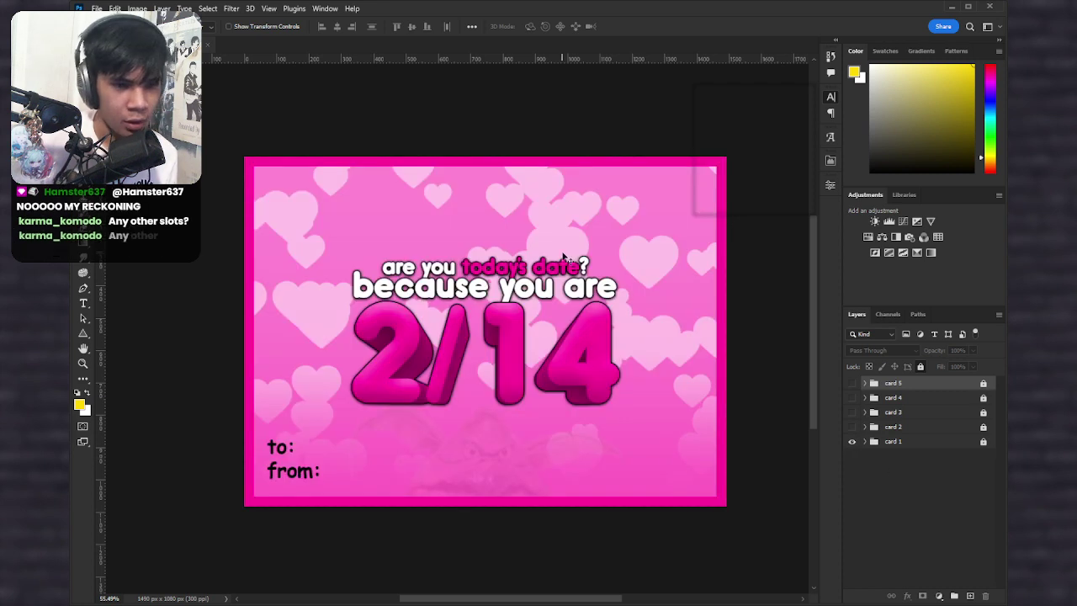
{"action": "scroll", "coordinate": [567, 259], "scroll_direction": "down", "scroll_amount": 1}
{"action": "left_click_drag", "start_coordinate": [582, 324], "coordinate": [543, 259]}
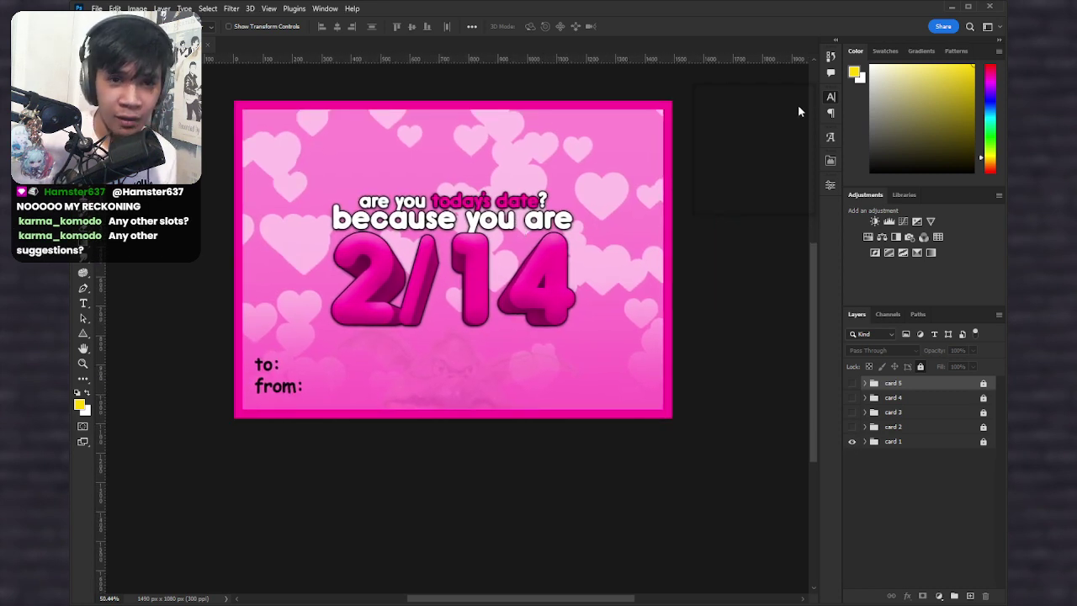
{"action": "scroll", "coordinate": [539, 270], "scroll_direction": "up", "scroll_amount": 4}
{"action": "left_click_drag", "start_coordinate": [439, 233], "coordinate": [478, 303]}
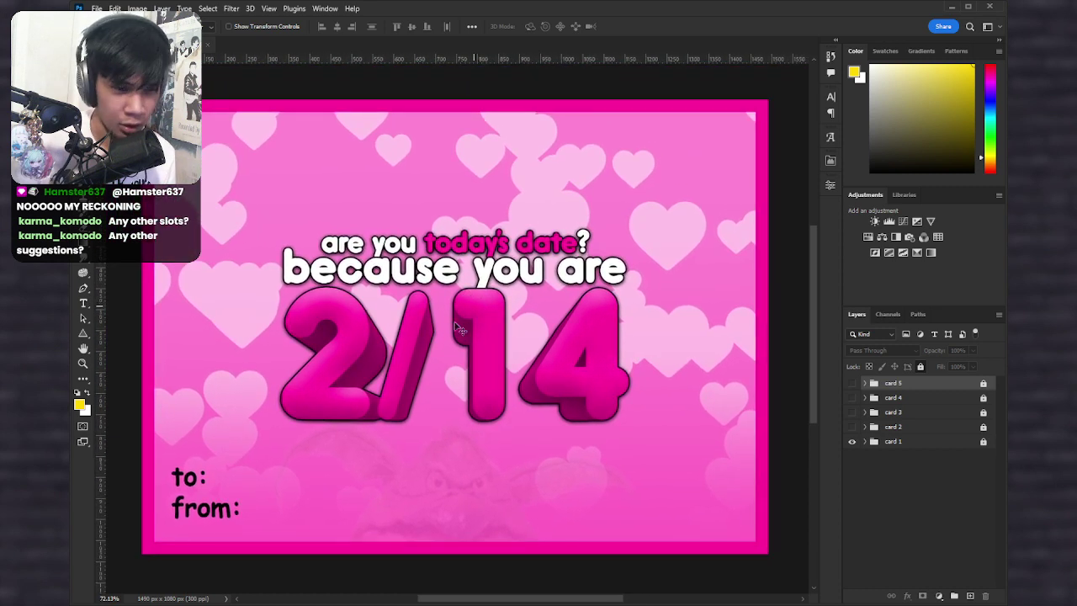
{"action": "scroll", "coordinate": [486, 317], "scroll_direction": "down", "scroll_amount": 1}
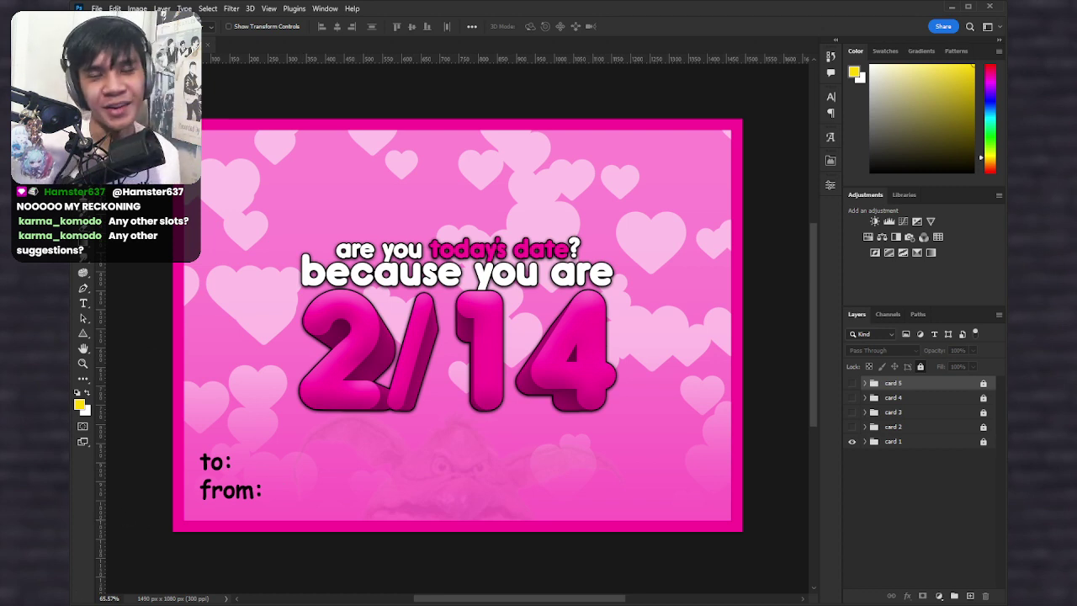
{"action": "left_click", "coordinate": [851, 441]}
{"action": "left_click", "coordinate": [851, 427]}
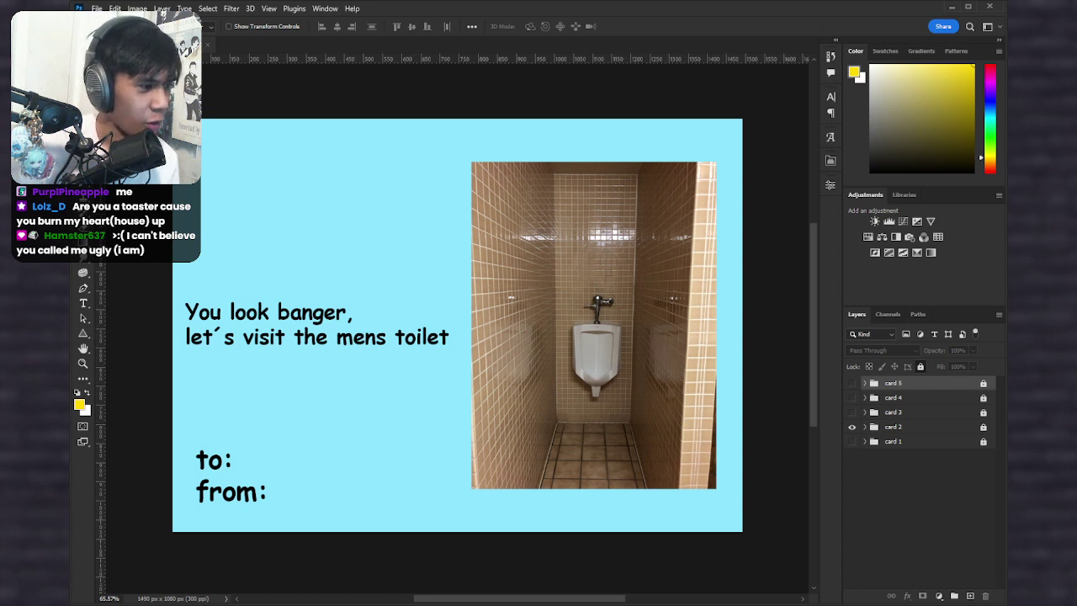
Step: Hide card 2 and show card 3, examining its nut character, heart shapes and caption up close and as a whole
{"action": "left_click", "coordinate": [852, 427]}
{"action": "left_click", "coordinate": [850, 412]}
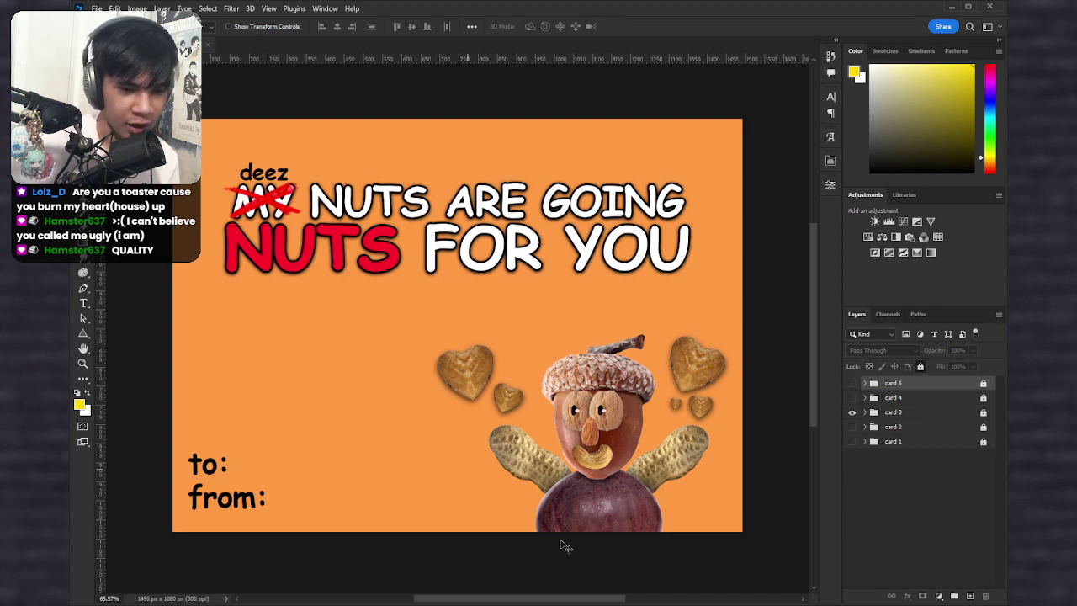
{"action": "scroll", "coordinate": [628, 471], "scroll_direction": "up", "scroll_amount": 5}
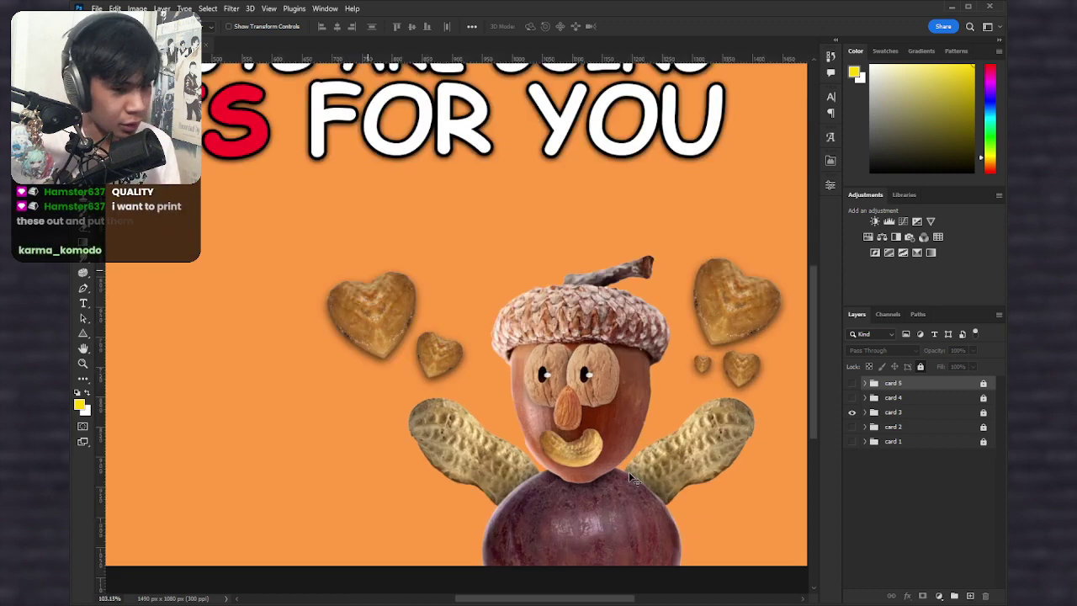
{"action": "left_click_drag", "start_coordinate": [425, 197], "coordinate": [406, 235]}
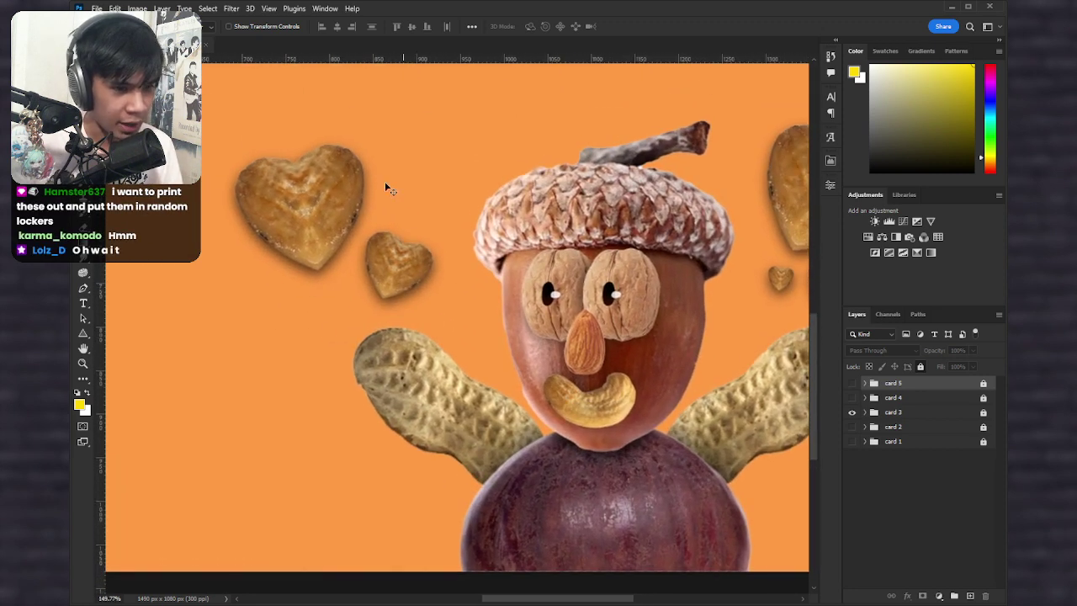
{"action": "left_click_drag", "start_coordinate": [478, 272], "coordinate": [170, 320]}
{"action": "left_click_drag", "start_coordinate": [420, 262], "coordinate": [663, 115]}
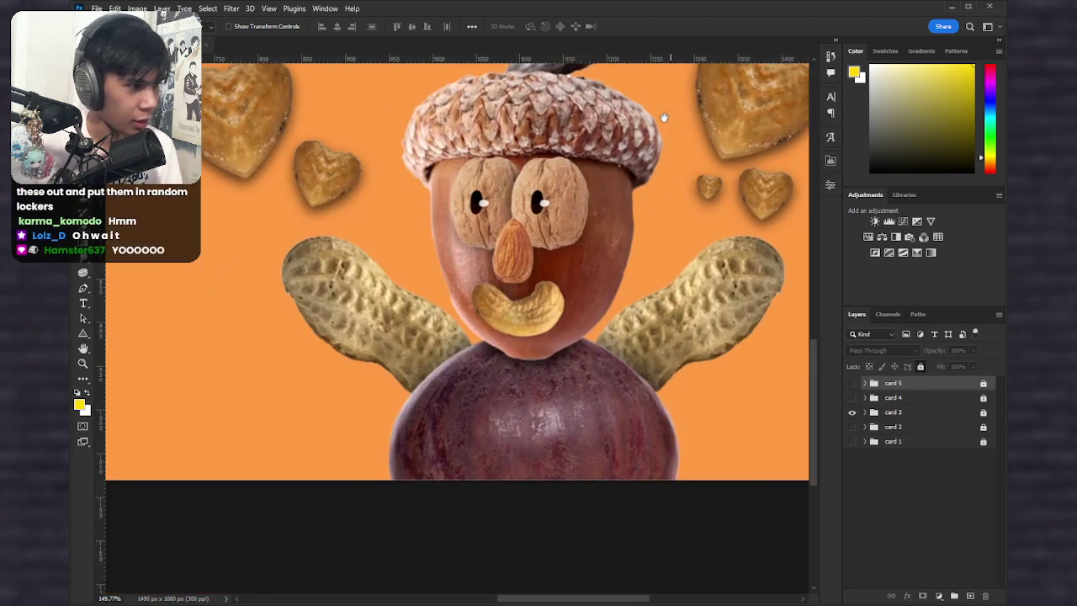
{"action": "scroll", "coordinate": [568, 380], "scroll_direction": "up", "scroll_amount": 3}
{"action": "scroll", "coordinate": [568, 380], "scroll_direction": "down", "scroll_amount": 1}
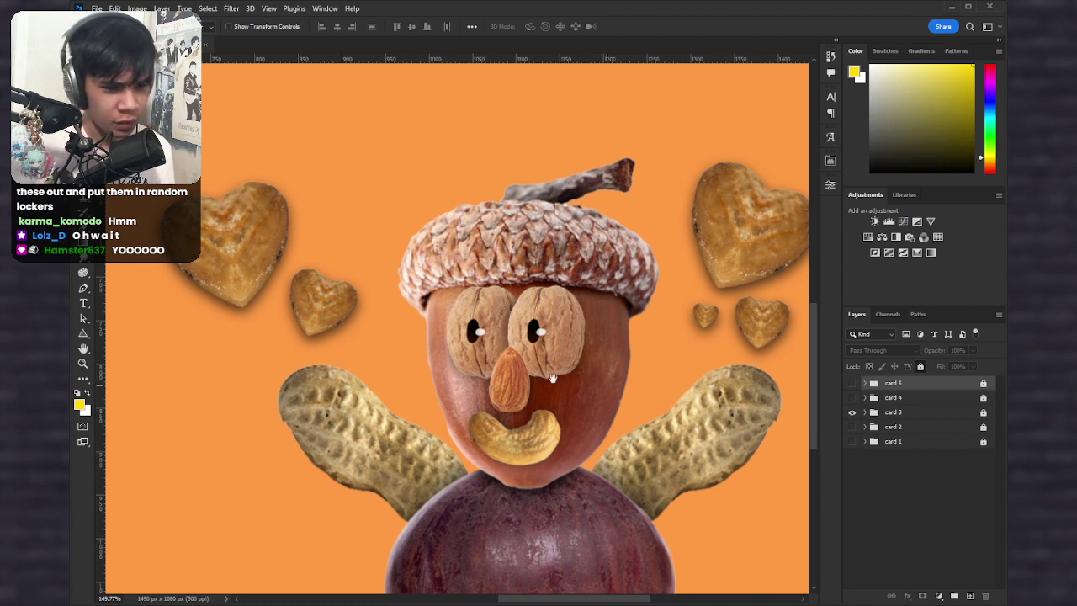
{"action": "scroll", "coordinate": [551, 378], "scroll_direction": "down", "scroll_amount": 3}
{"action": "scroll", "coordinate": [592, 328], "scroll_direction": "down", "scroll_amount": 3}
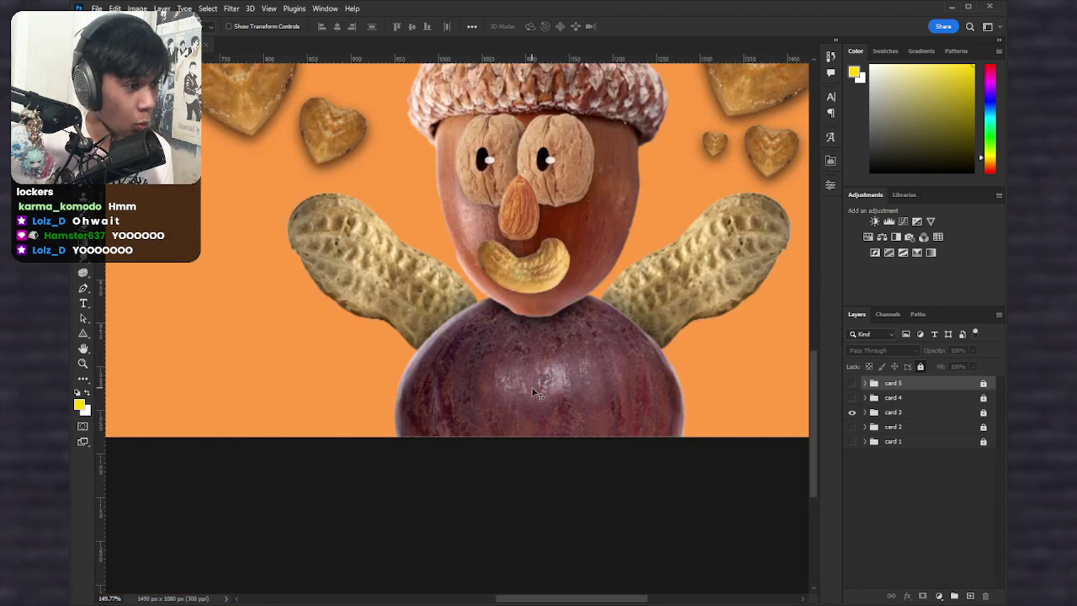
{"action": "scroll", "coordinate": [533, 394], "scroll_direction": "down", "scroll_amount": 3}
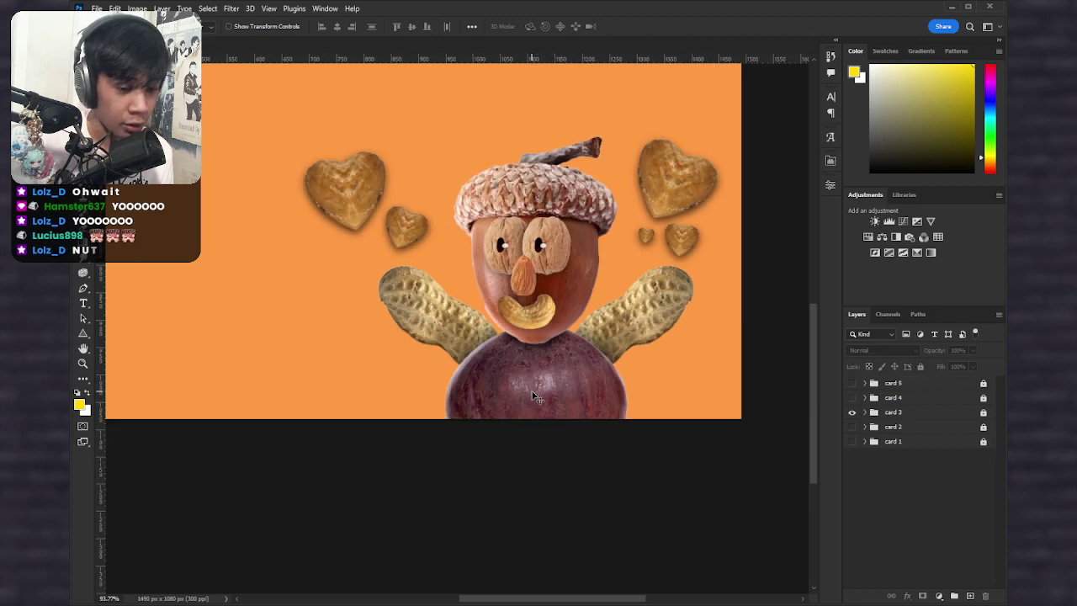
{"action": "left_click_drag", "start_coordinate": [533, 392], "coordinate": [526, 424]}
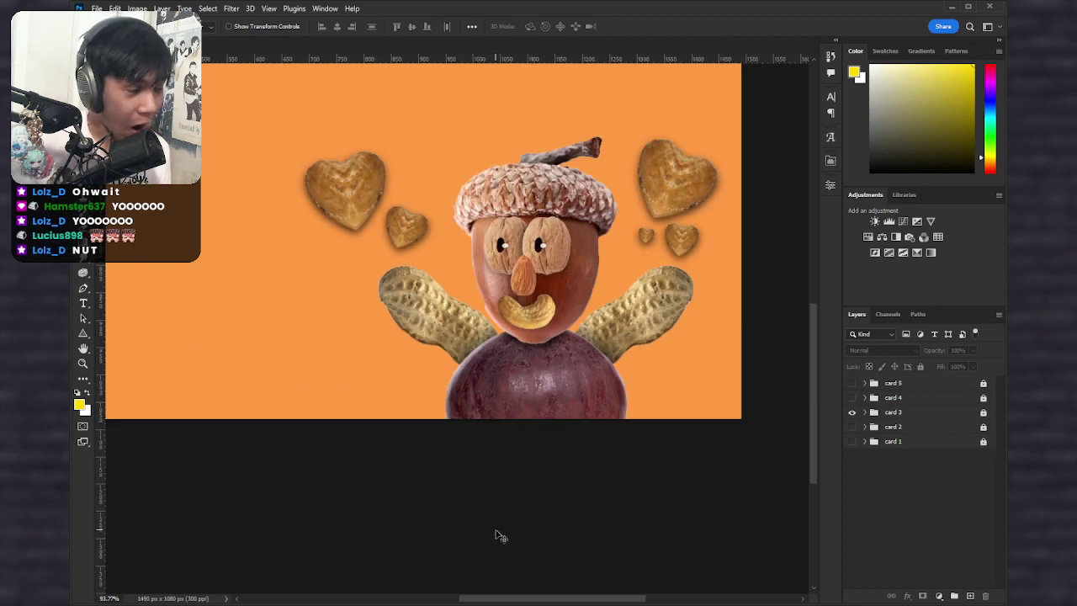
{"action": "scroll", "coordinate": [522, 404], "scroll_direction": "down", "scroll_amount": 3}
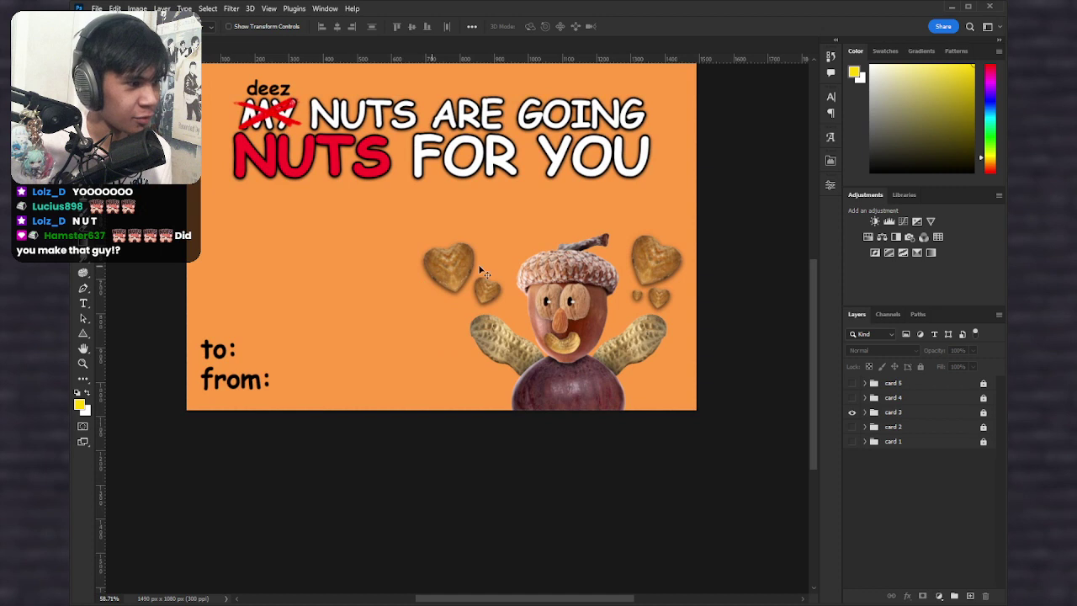
{"action": "scroll", "coordinate": [630, 322], "scroll_direction": "down", "scroll_amount": 2}
{"action": "scroll", "coordinate": [572, 295], "scroll_direction": "up", "scroll_amount": 2}
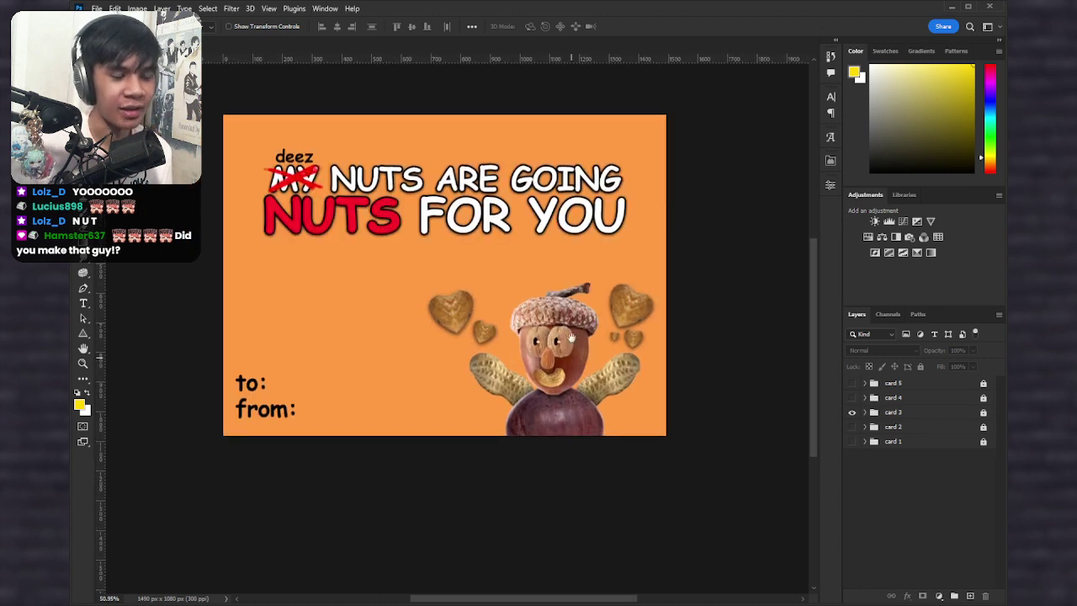
{"action": "scroll", "coordinate": [485, 322], "scroll_direction": "down", "scroll_amount": 1}
{"action": "scroll", "coordinate": [379, 295], "scroll_direction": "up", "scroll_amount": 1}
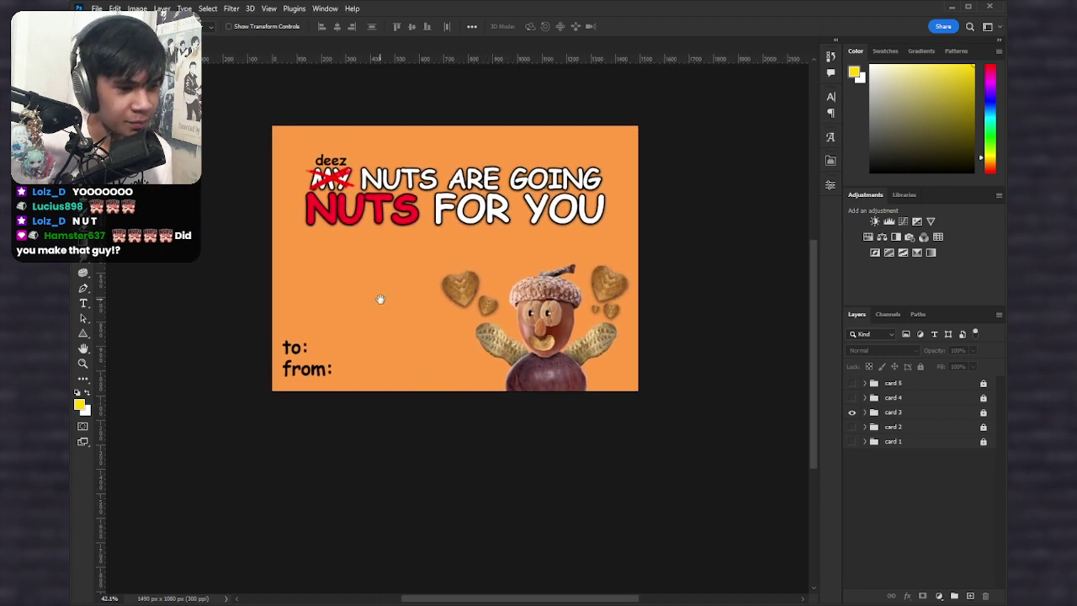
{"action": "scroll", "coordinate": [257, 378], "scroll_direction": "up", "scroll_amount": 3}
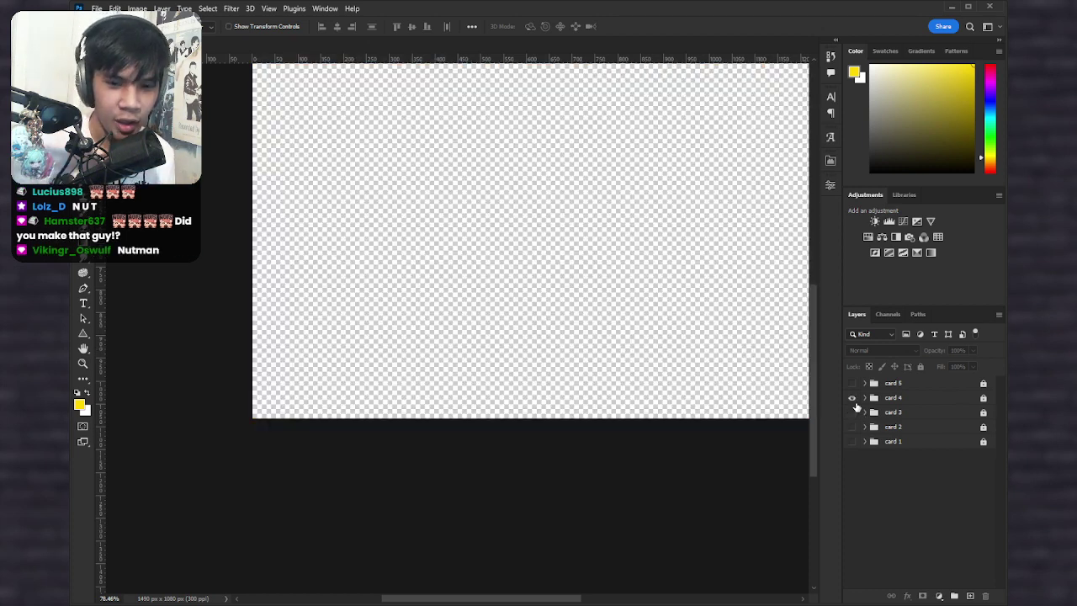
Step: Show card 4 as the only visible card and inspect its termite artwork and text
{"action": "left_click", "coordinate": [852, 397]}
{"action": "scroll", "coordinate": [584, 260], "scroll_direction": "down", "scroll_amount": 3}
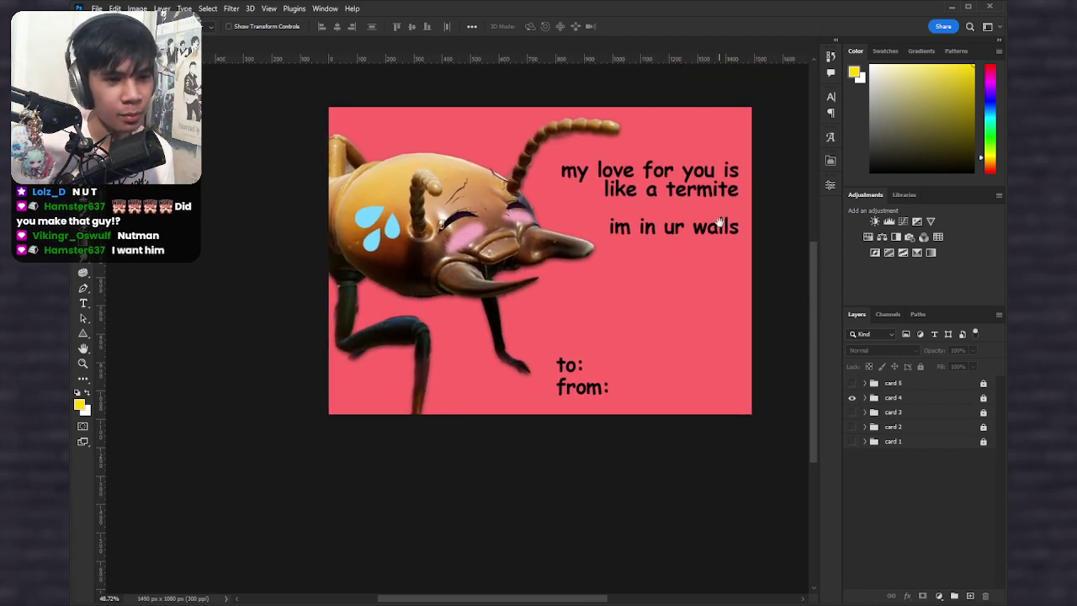
{"action": "left_click_drag", "start_coordinate": [716, 224], "coordinate": [678, 237]}
{"action": "scroll", "coordinate": [630, 284], "scroll_direction": "up", "scroll_amount": 1}
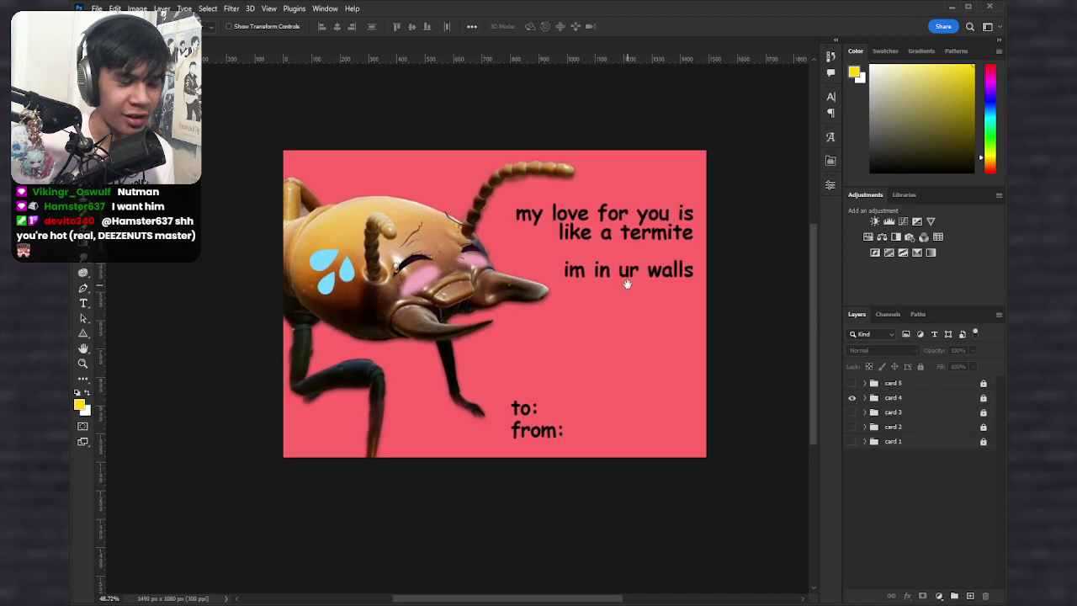
{"action": "scroll", "coordinate": [360, 289], "scroll_direction": "up", "scroll_amount": 2}
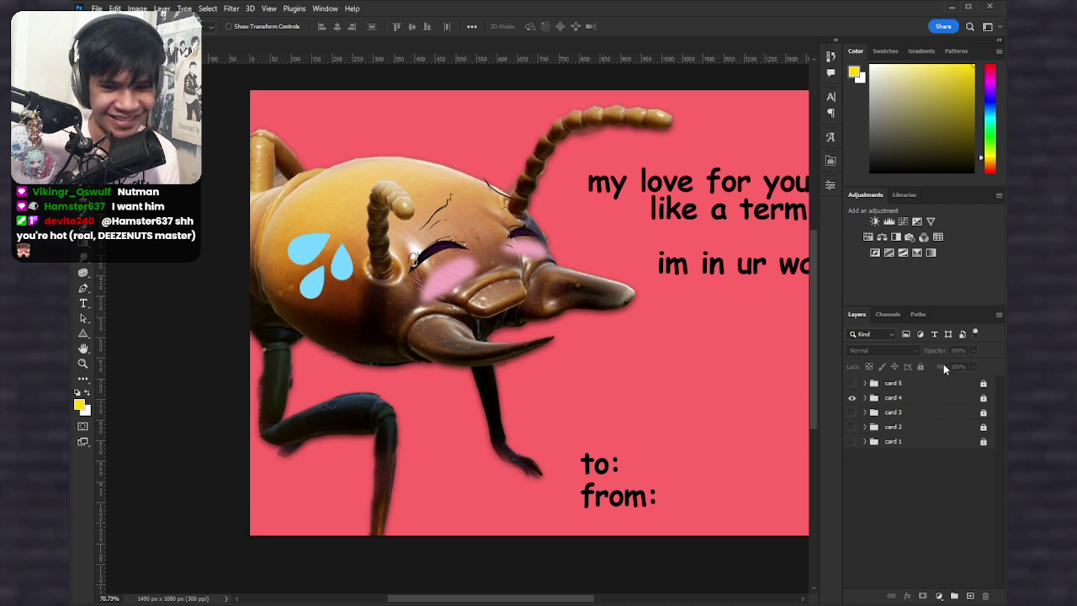
{"action": "left_click_drag", "start_coordinate": [638, 349], "coordinate": [564, 379]}
{"action": "scroll", "coordinate": [563, 376], "scroll_direction": "down", "scroll_amount": 2}
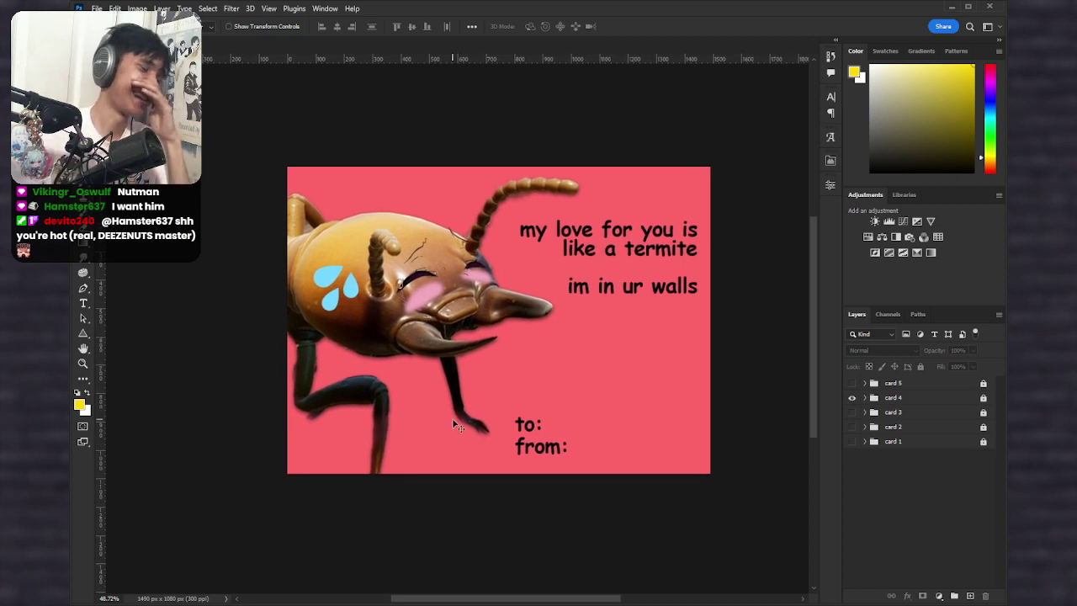
Step: Unlock the card 4 group and select the blue sweat-drops layer inside its Group 4
{"action": "left_click", "coordinate": [869, 402]}
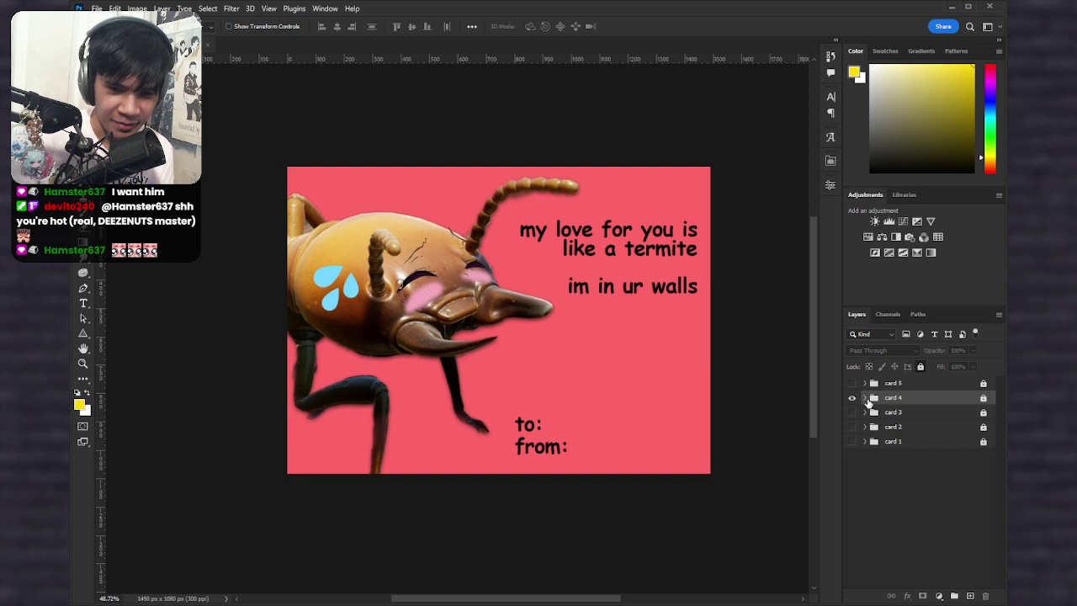
{"action": "left_click", "coordinate": [865, 397]}
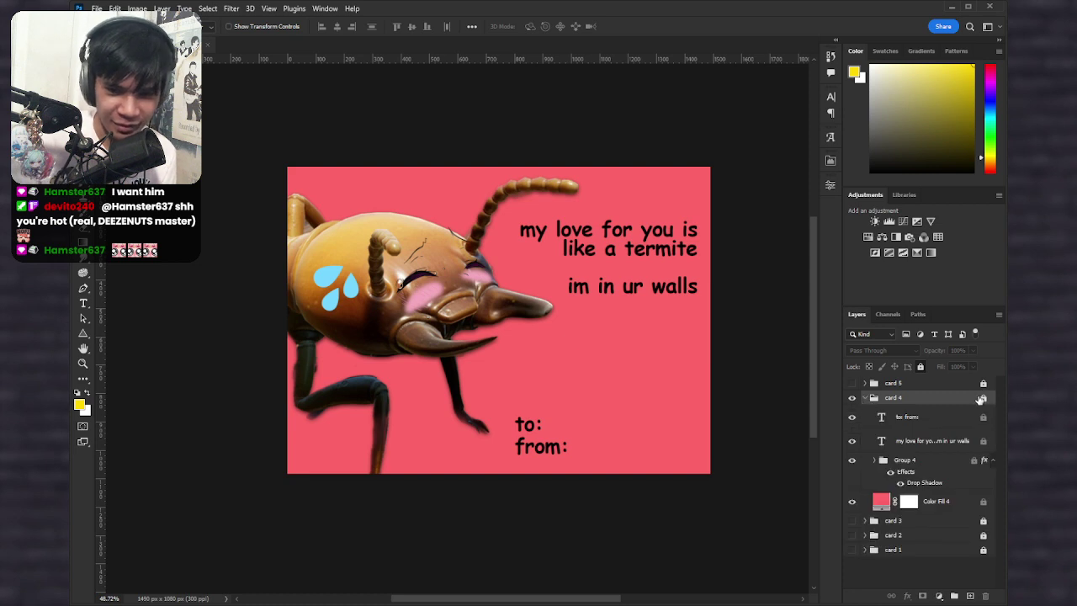
{"action": "left_click", "coordinate": [982, 400]}
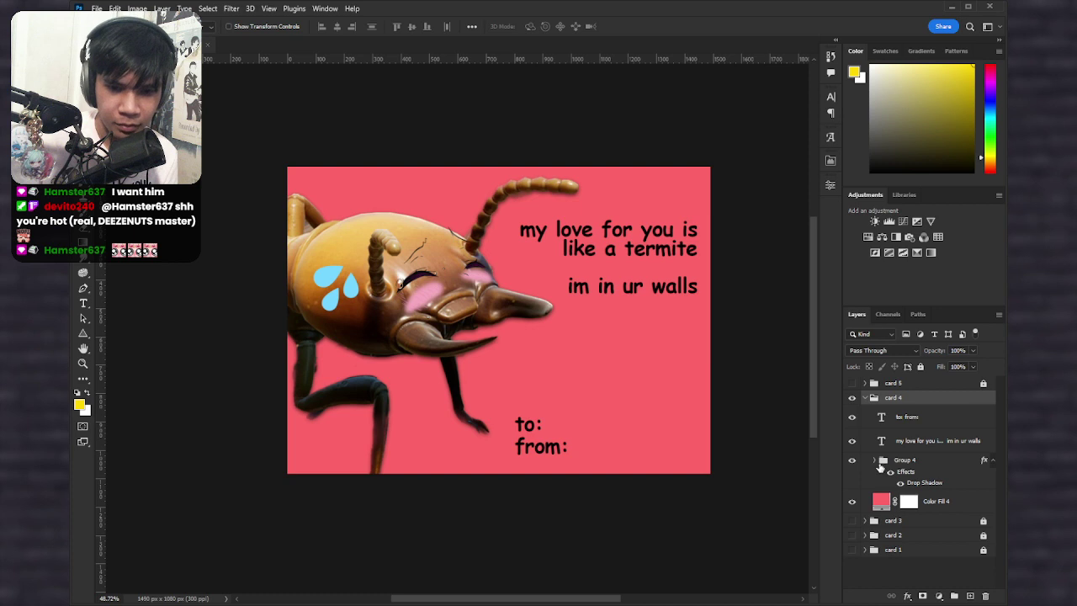
{"action": "left_click", "coordinate": [880, 465]}
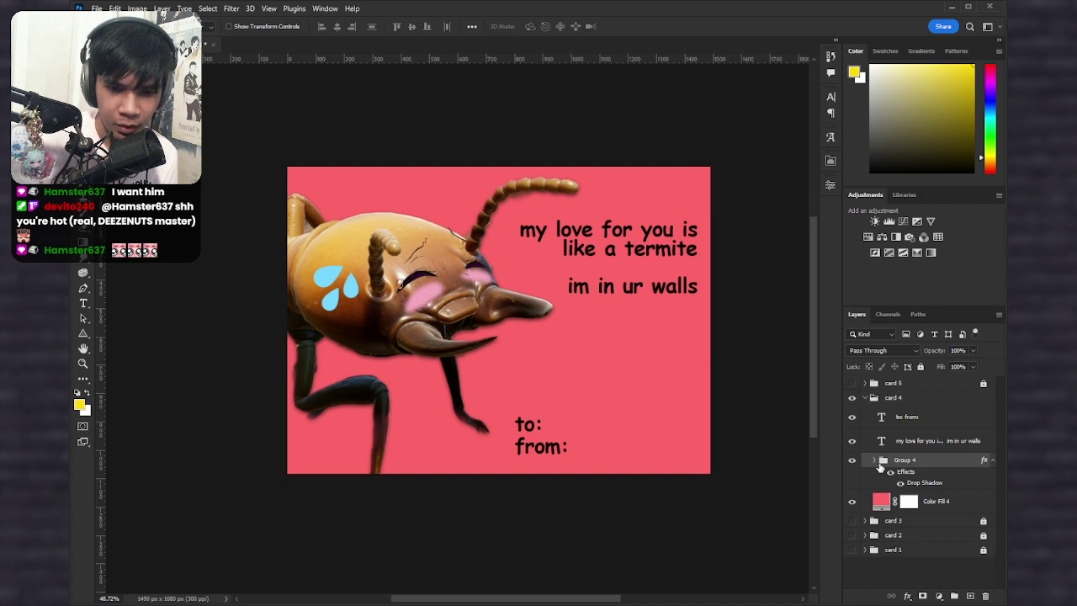
{"action": "left_click", "coordinate": [357, 277]}
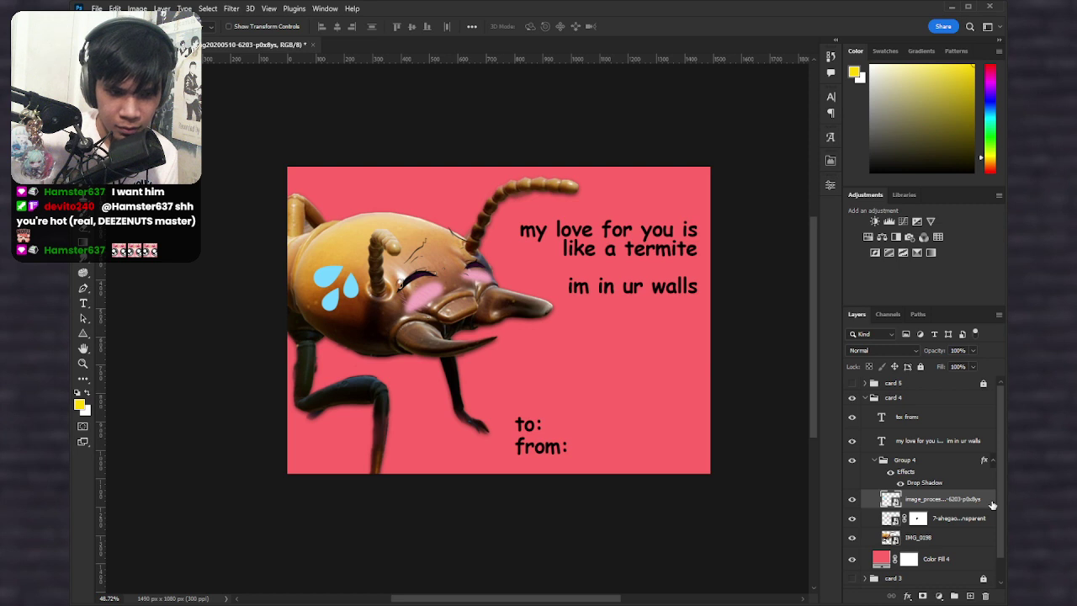
{"action": "key", "text": "space"}
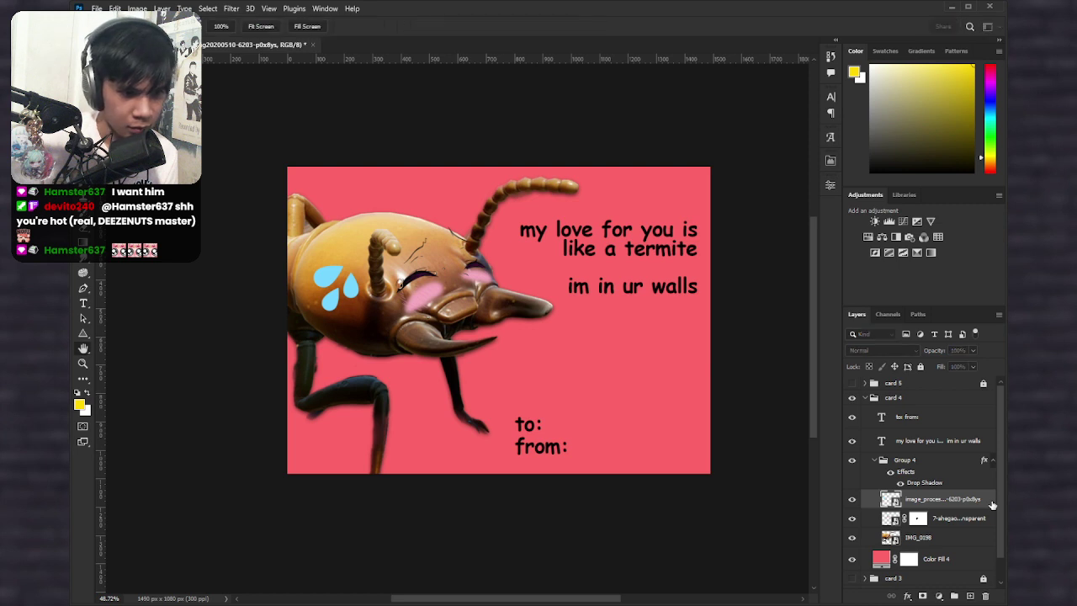
Step: Add a drop shadow effect to the sweat-drop image layer in the card 4 group
{"action": "left_click", "coordinate": [566, 333]}
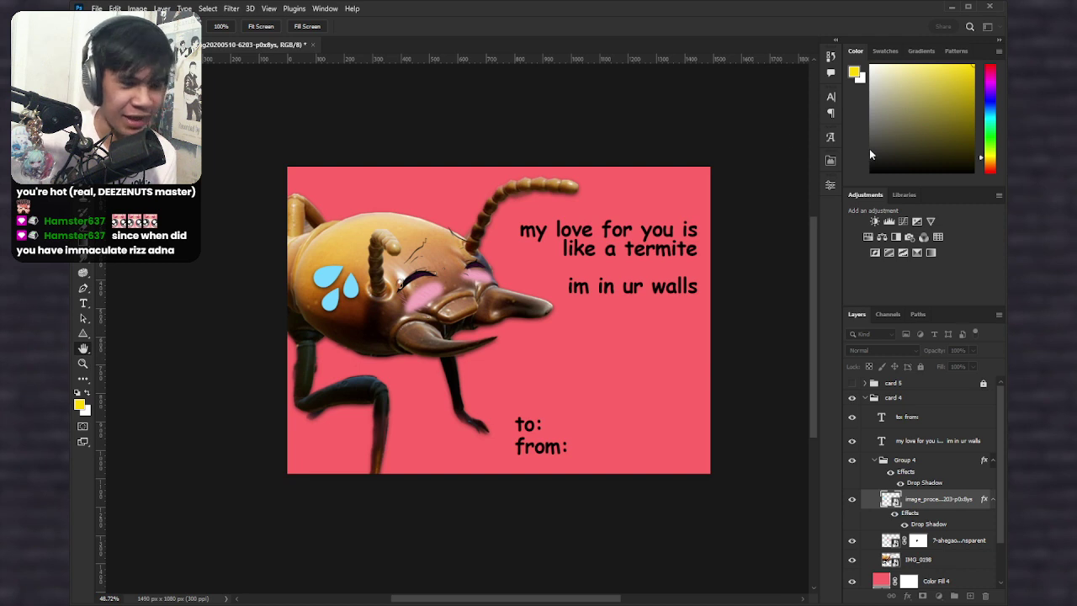
{"action": "left_click", "coordinate": [939, 122]}
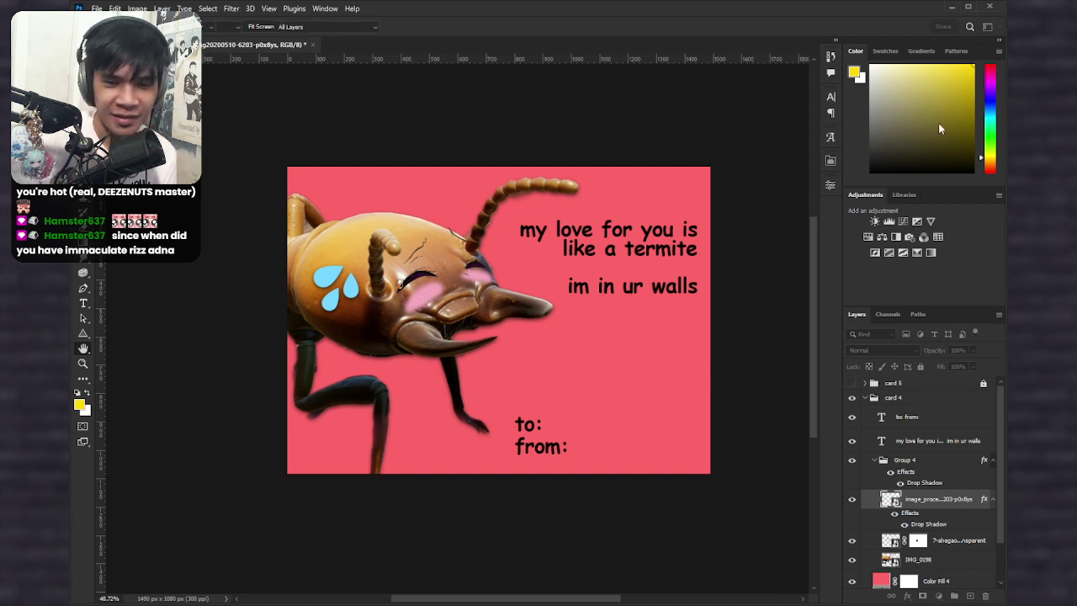
Step: Collapse the card 4 group, lock it completely and hide it
{"action": "left_click", "coordinate": [864, 397]}
{"action": "left_click", "coordinate": [925, 398]}
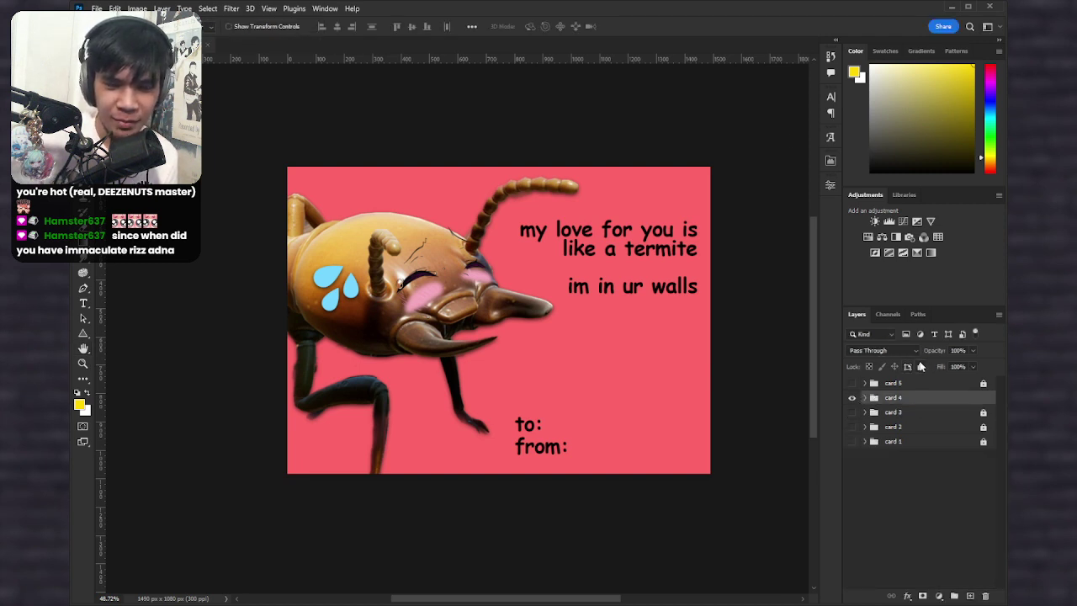
{"action": "left_click", "coordinate": [922, 366]}
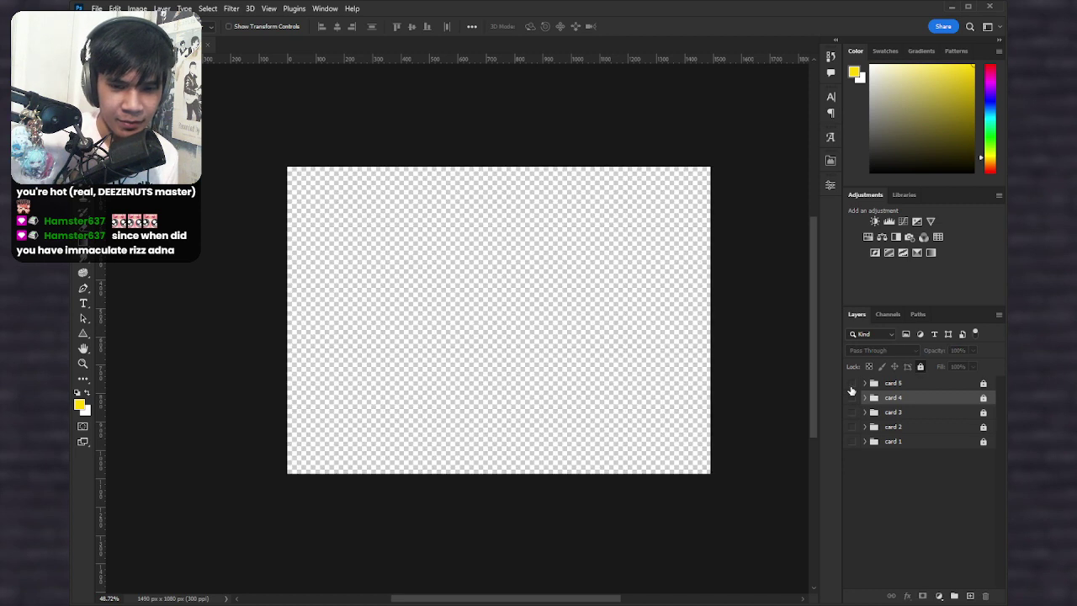
Step: Show the card 5 group and inspect the blue tea card's picture and text
{"action": "left_click", "coordinate": [851, 383]}
{"action": "scroll", "coordinate": [517, 310], "scroll_direction": "up", "scroll_amount": 4}
{"action": "left_click_drag", "start_coordinate": [646, 313], "coordinate": [666, 305]}
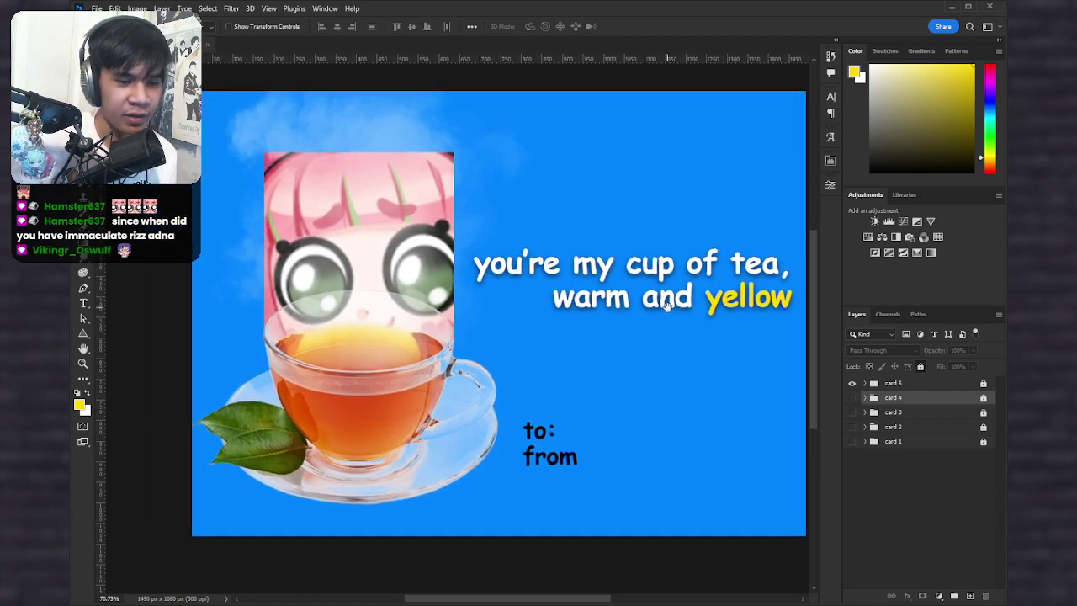
{"action": "scroll", "coordinate": [576, 323], "scroll_direction": "down", "scroll_amount": 2}
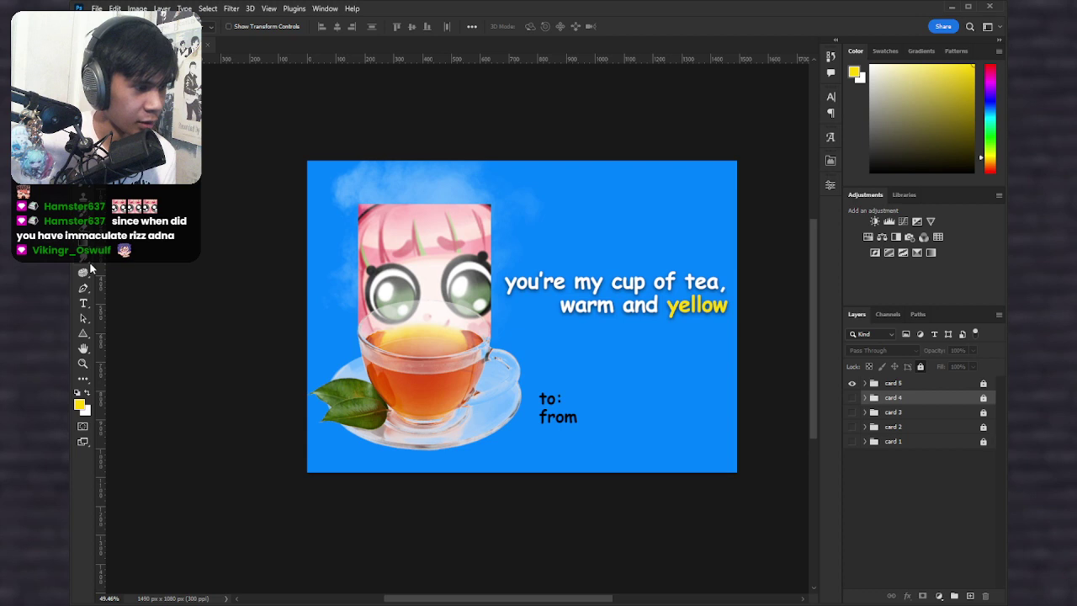
Step: Start a left-aligned black text line beside the "from" label on the tea card
{"action": "left_click", "coordinate": [82, 307]}
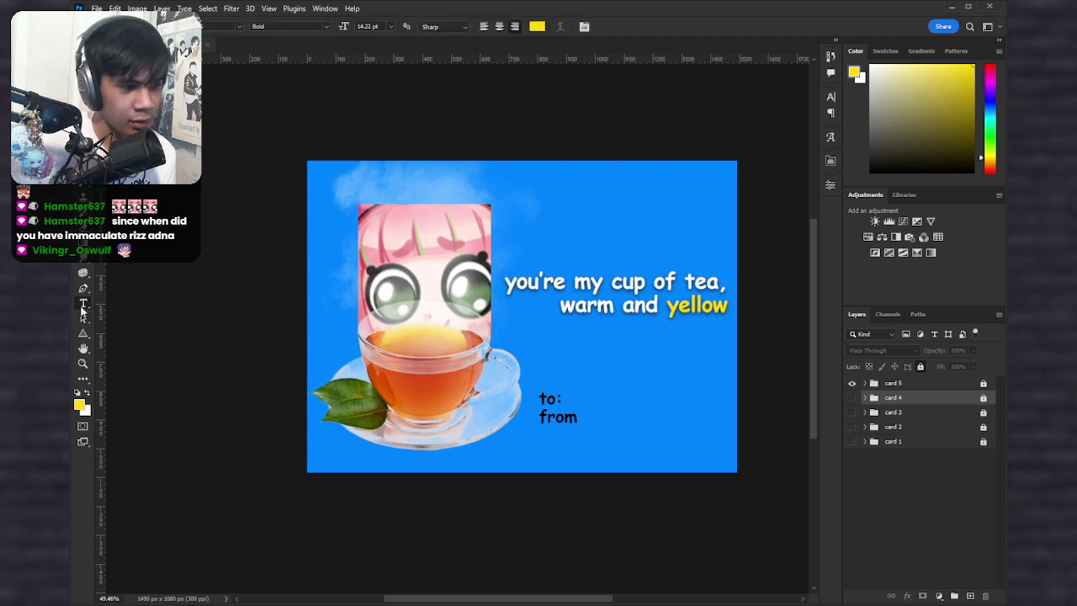
{"action": "scroll", "coordinate": [696, 455], "scroll_direction": "up", "scroll_amount": 4}
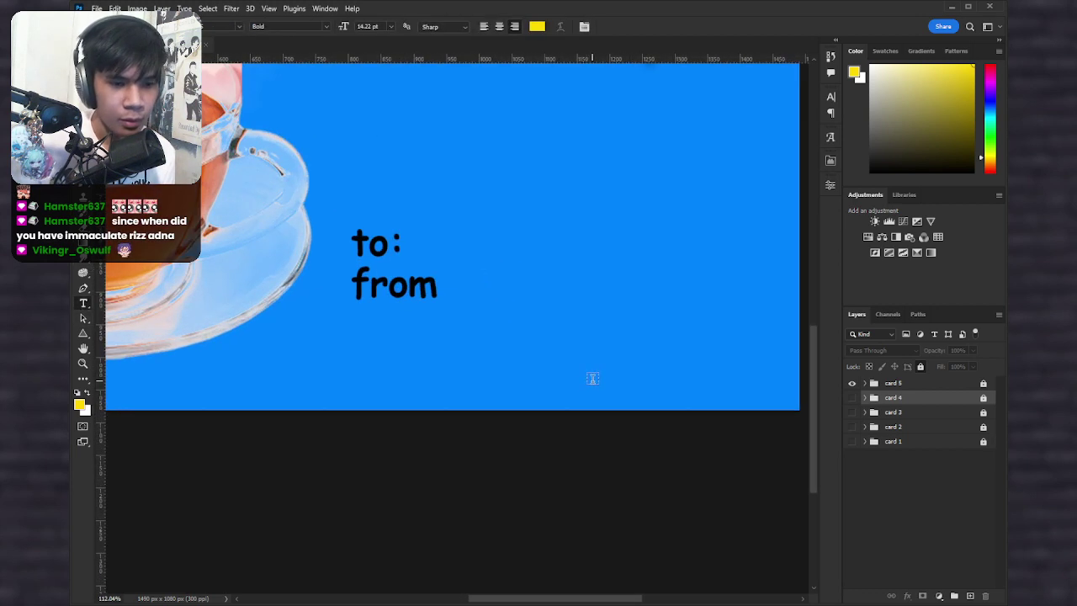
{"action": "left_click_drag", "start_coordinate": [533, 381], "coordinate": [527, 353]}
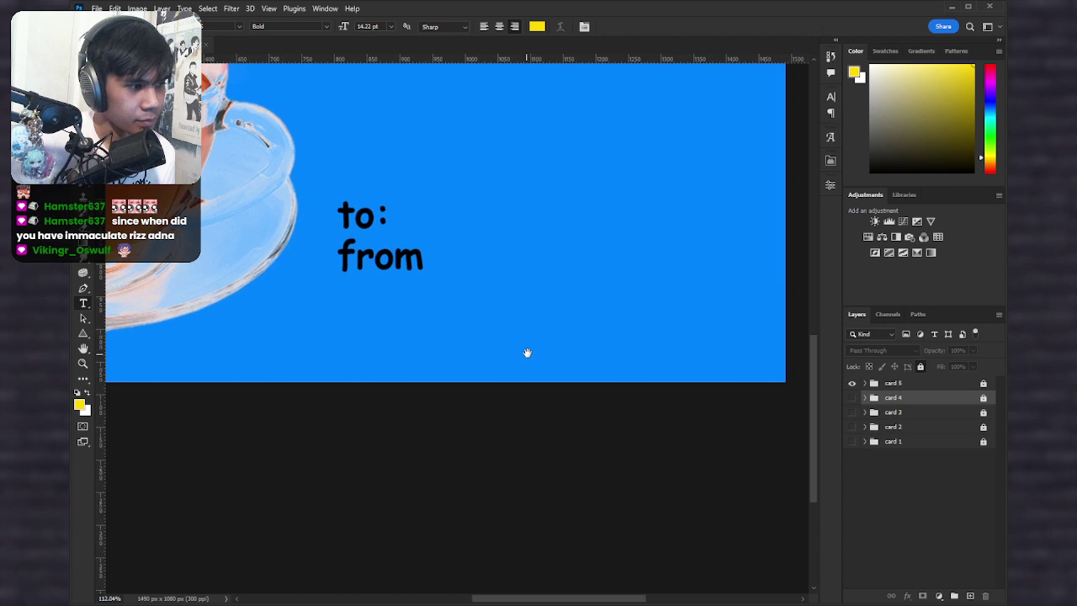
{"action": "left_click", "coordinate": [429, 342]}
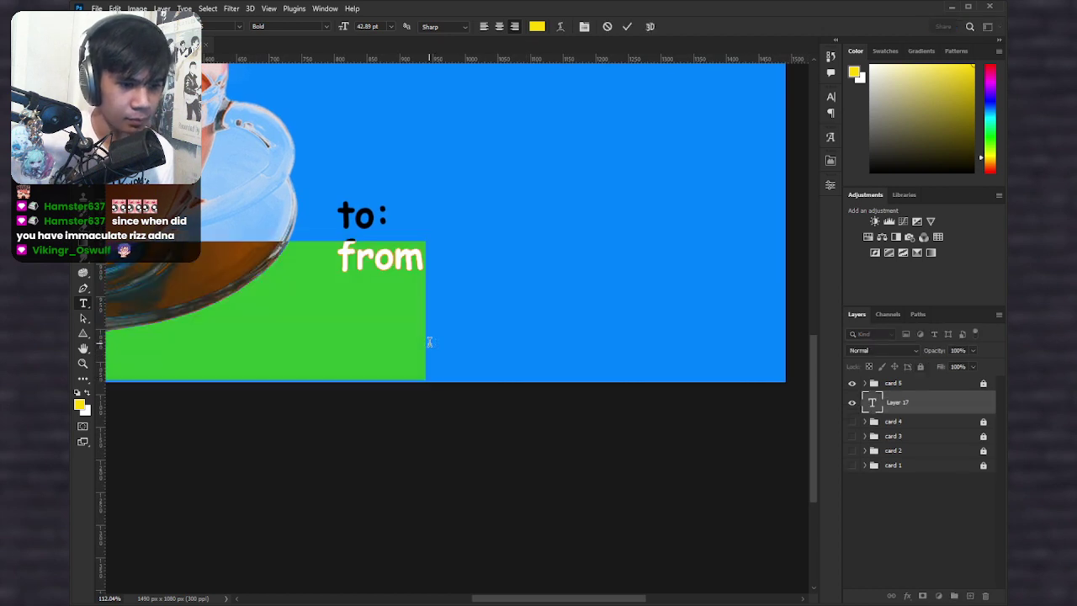
{"action": "scroll", "coordinate": [429, 342], "scroll_direction": "down", "scroll_amount": 4}
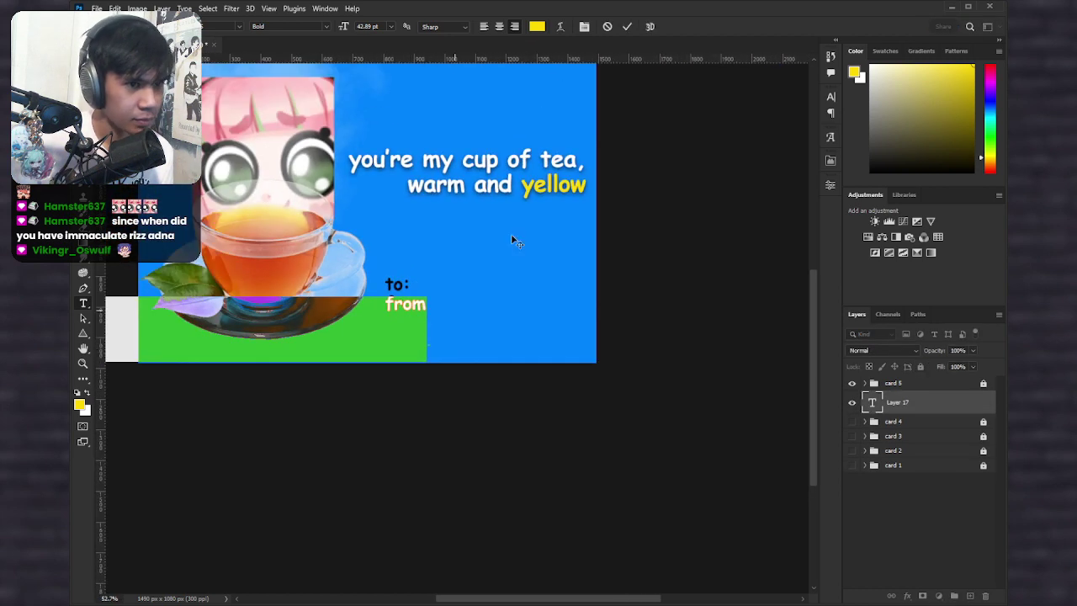
{"action": "left_click", "coordinate": [484, 28]}
{"action": "left_click_drag", "start_coordinate": [954, 88], "coordinate": [935, 257]}
{"action": "left_click", "coordinate": [538, 327]}
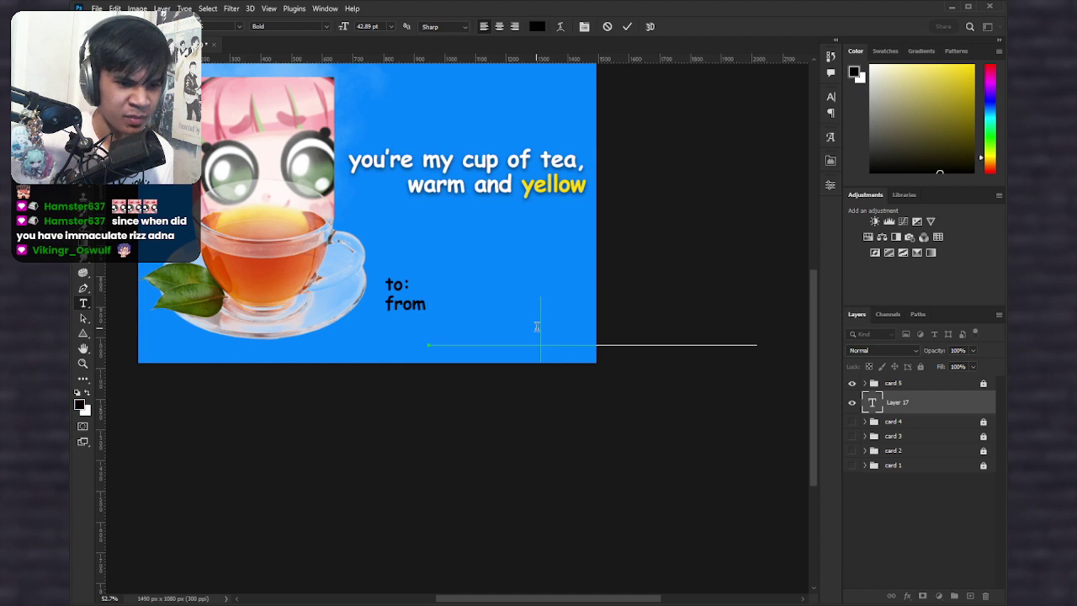
Step: Move the new text layer into the card 5 group, and unlock and expand that group
{"action": "key", "text": "ctrl+a"}
{"action": "left_click_drag", "start_coordinate": [904, 402], "coordinate": [933, 379]}
{"action": "key", "text": "Delete"}
{"action": "key", "text": "ctrl+z"}
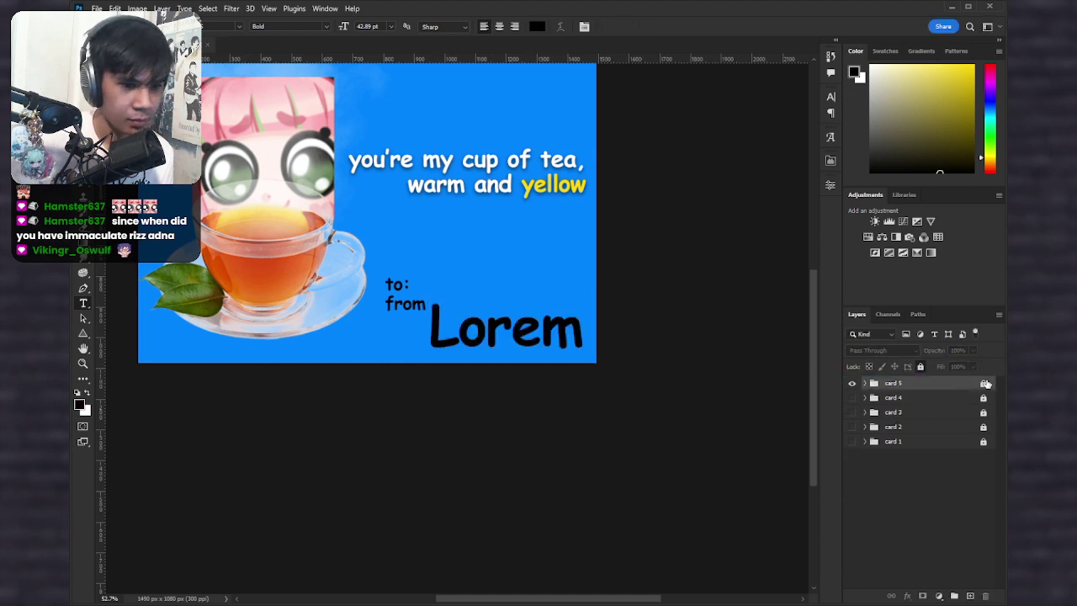
{"action": "left_click", "coordinate": [985, 384]}
{"action": "left_click", "coordinate": [864, 384]}
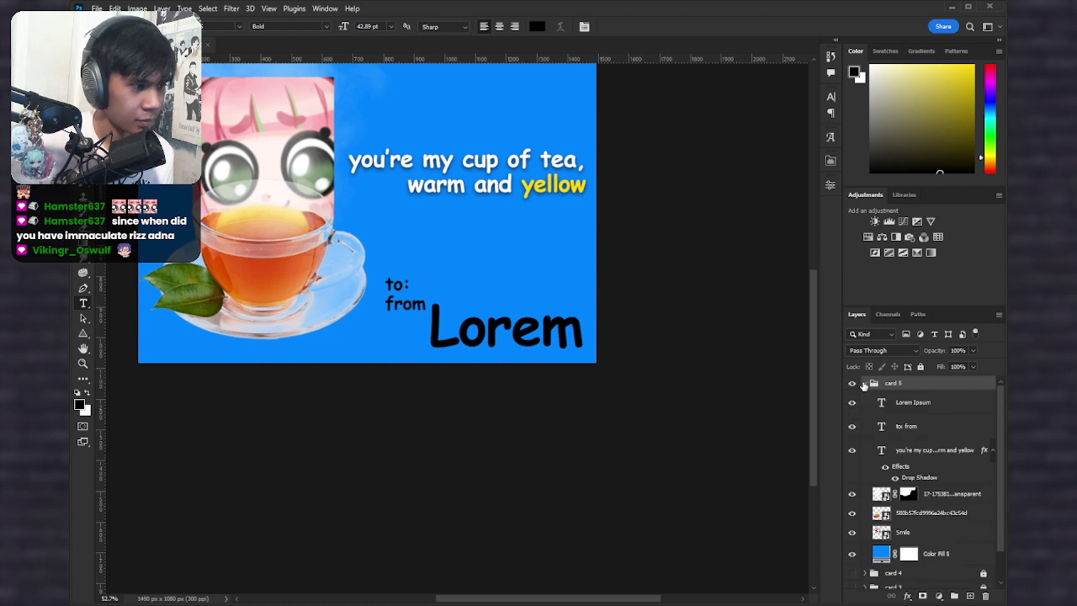
Step: Replace the placeholder text on the tea card with "rizz cred" and delete that text layer
{"action": "left_click", "coordinate": [541, 336]}
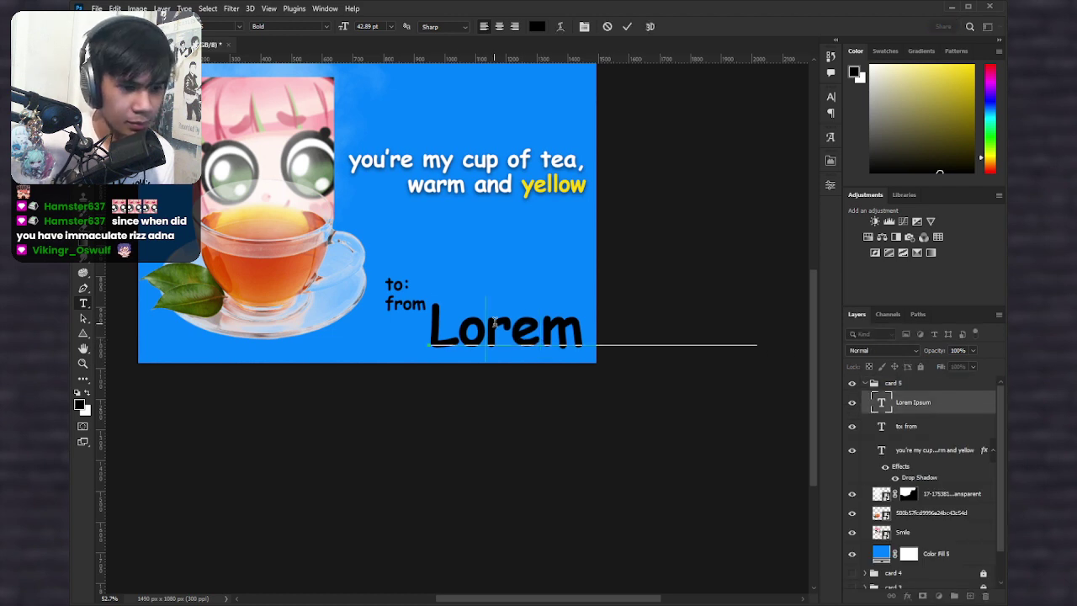
{"action": "key", "text": "ctrl+a"}
{"action": "type", "text": "credi"}
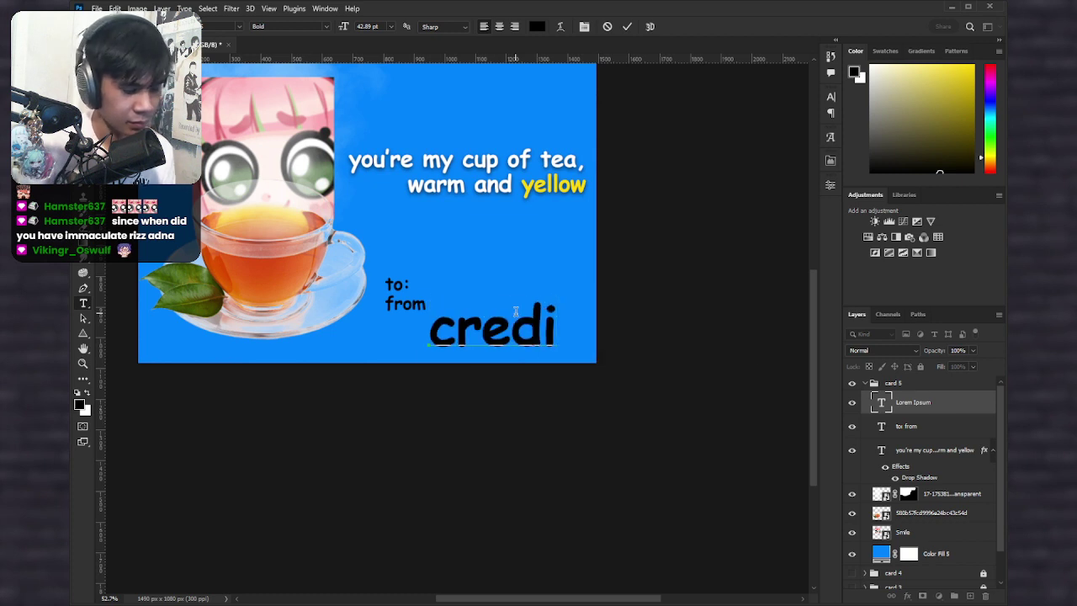
{"action": "key", "text": "ctrl+a"}
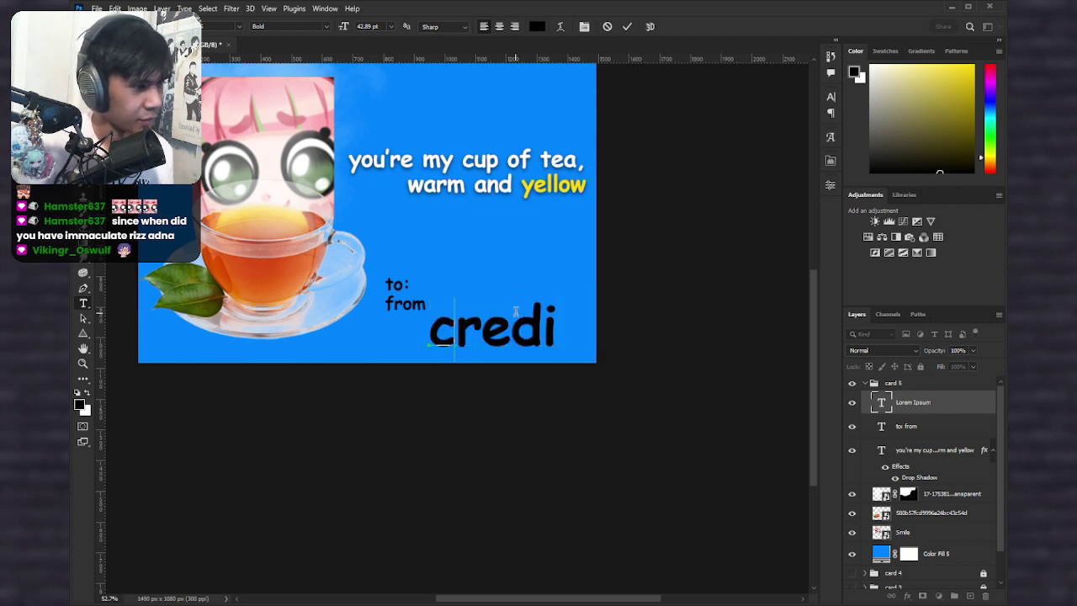
{"action": "type", "text": "rizz cred"}
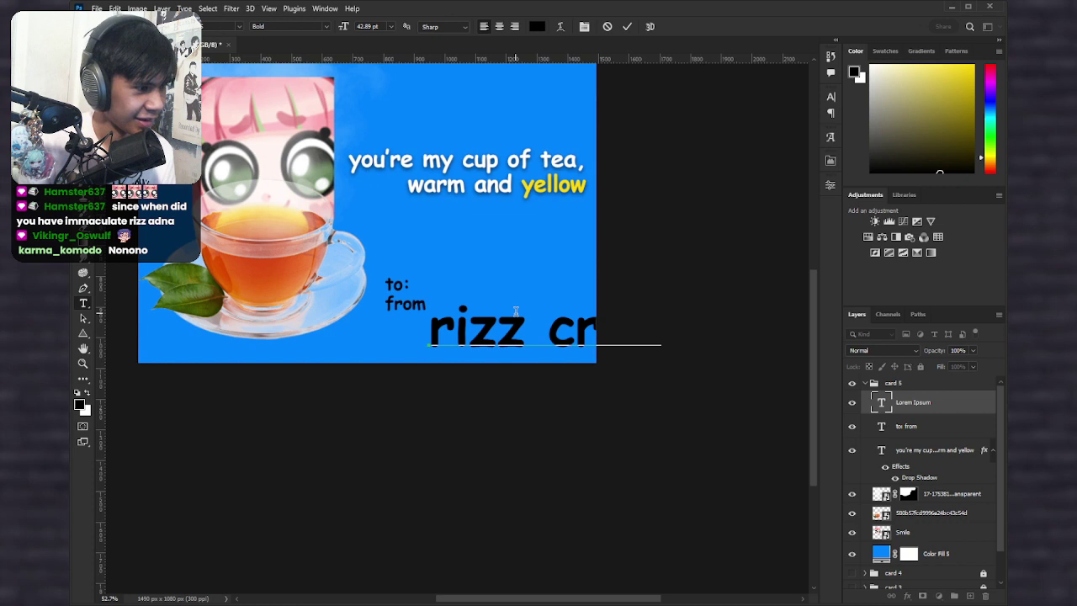
{"action": "key", "text": "ctrl+a"}
{"action": "key", "text": "ctrl+Return"}
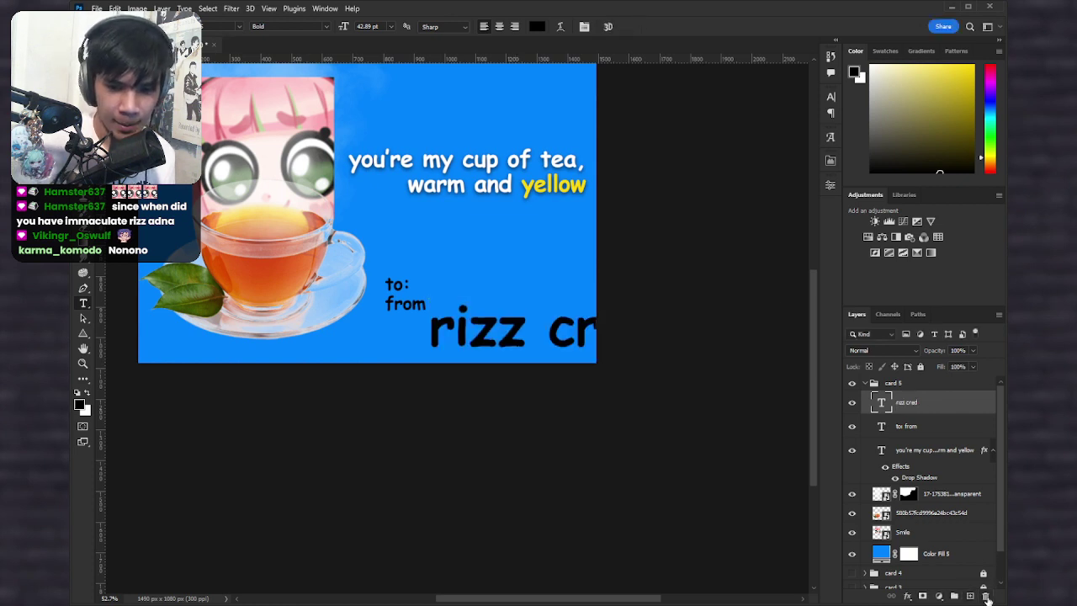
{"action": "left_click", "coordinate": [986, 595]}
Step: Lock the whole card 5 group, leaving its to/from text layer without its own lock, and collapse the group
{"action": "left_click", "coordinate": [919, 366]}
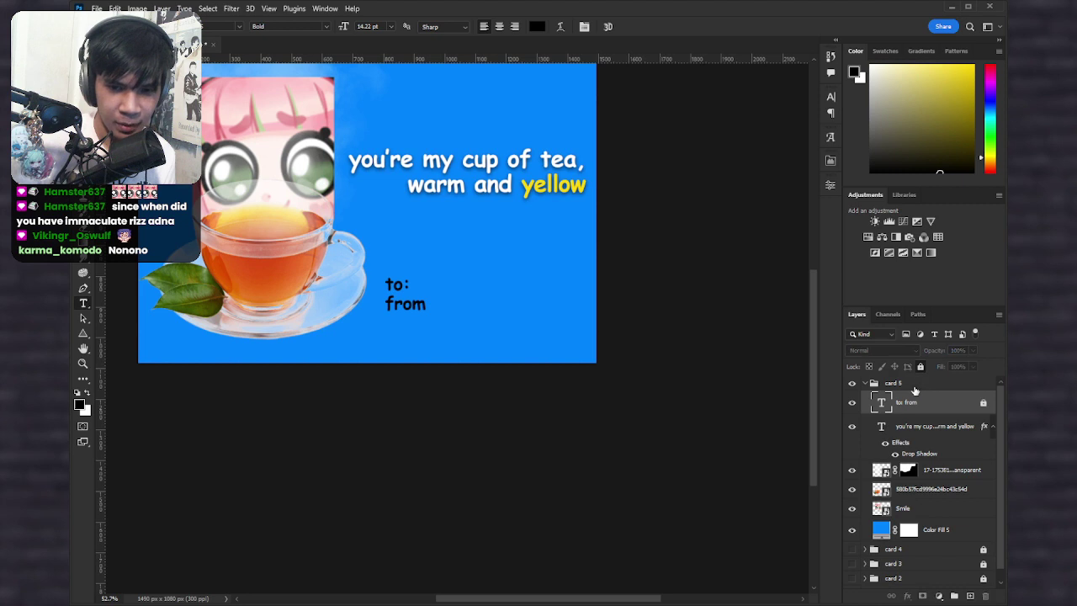
{"action": "left_click", "coordinate": [915, 387]}
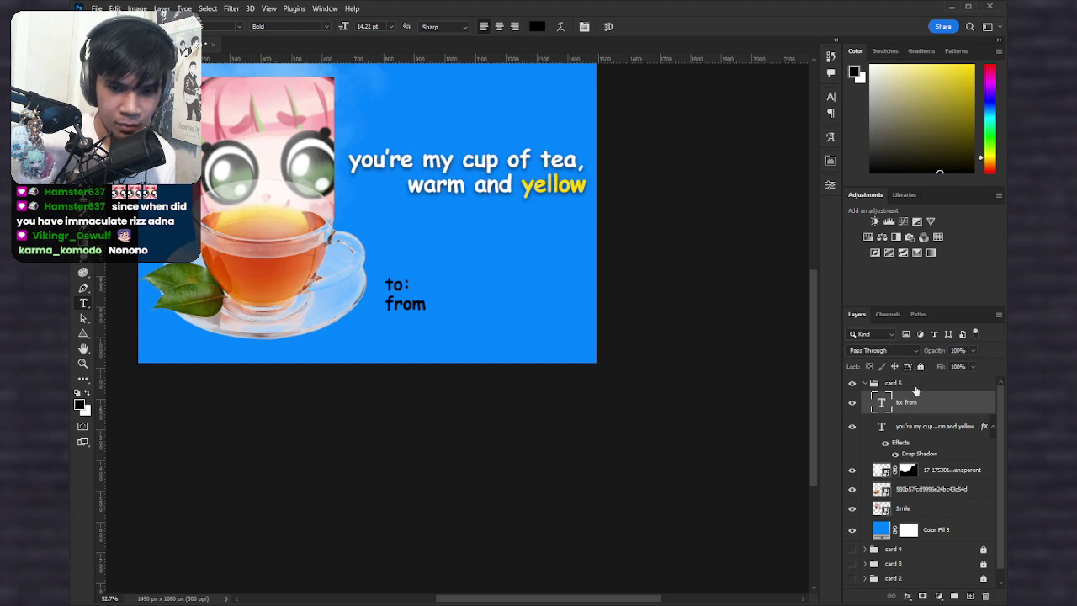
{"action": "left_click", "coordinate": [922, 368]}
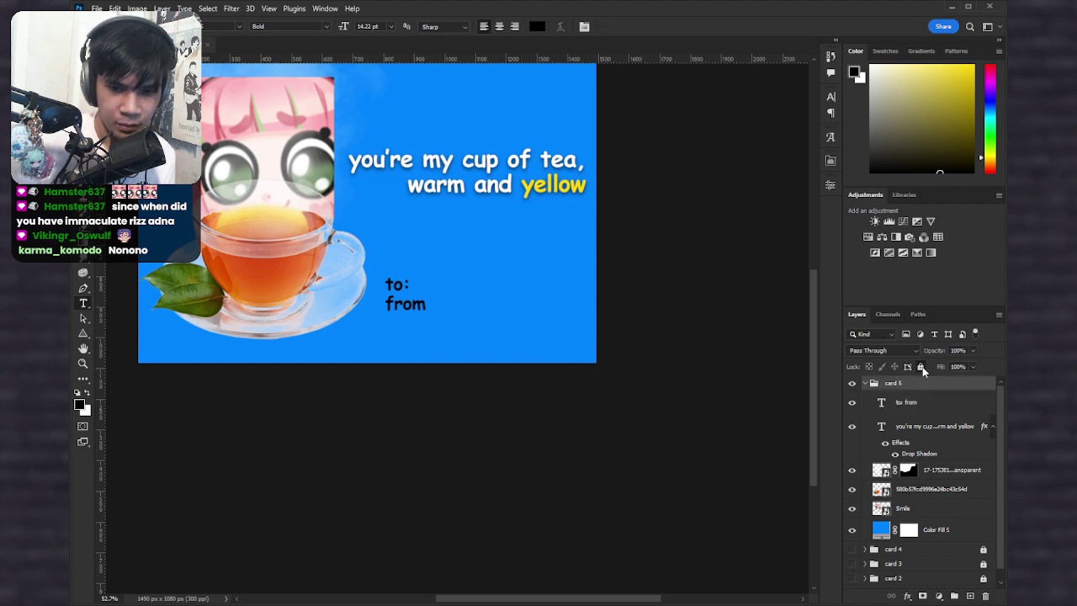
{"action": "left_click", "coordinate": [863, 384]}
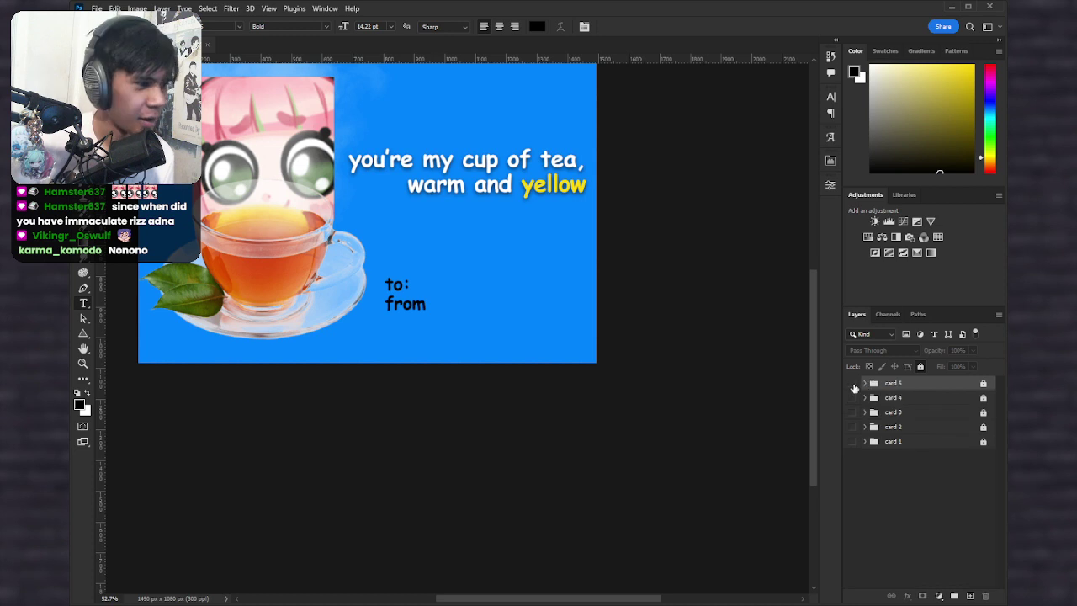
Step: Hide the card 5 group so that the canvas is left blank with every card group hidden
{"action": "left_click", "coordinate": [853, 386]}
{"action": "scroll", "coordinate": [332, 246], "scroll_direction": "down", "scroll_amount": 3}
{"action": "mouse_move", "coordinate": [848, 438]}
{"action": "left_mouse_down"}
{"action": "mouse_move", "coordinate": [850, 384]}
{"action": "mouse_move", "coordinate": [855, 433]}
{"action": "left_mouse_up"}
{"action": "scroll", "coordinate": [295, 210], "scroll_direction": "up", "scroll_amount": 2}
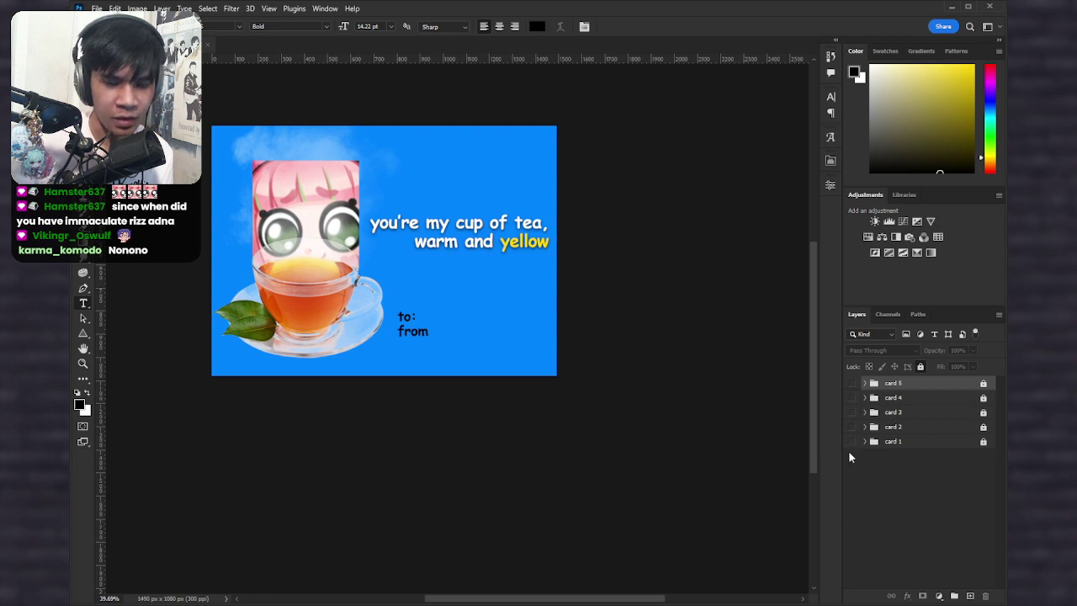
{"action": "left_click", "coordinate": [853, 441]}
{"action": "scroll", "coordinate": [244, 258], "scroll_direction": "up", "scroll_amount": 2}
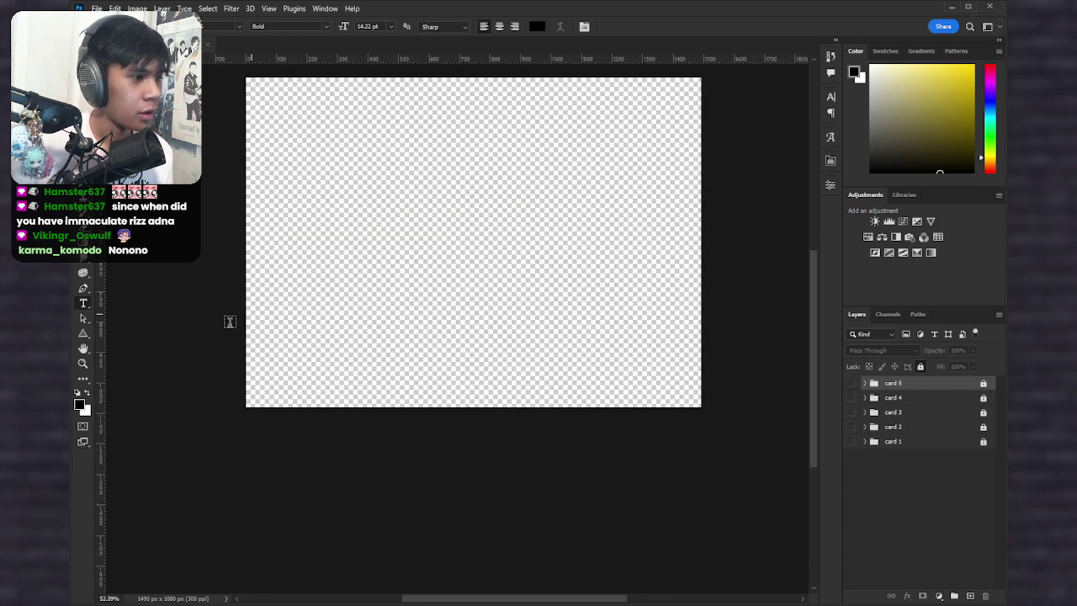
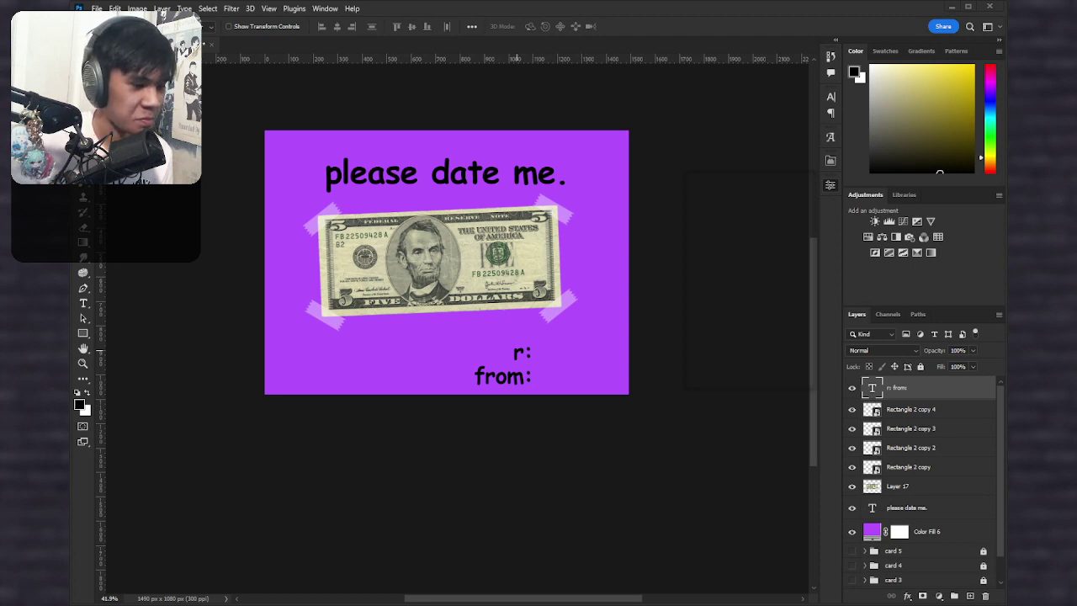
Step: Rewrite the text below the banknote as "to:" and "from:" on two lines
{"action": "scroll", "coordinate": [538, 358], "scroll_direction": "up", "scroll_amount": 3}
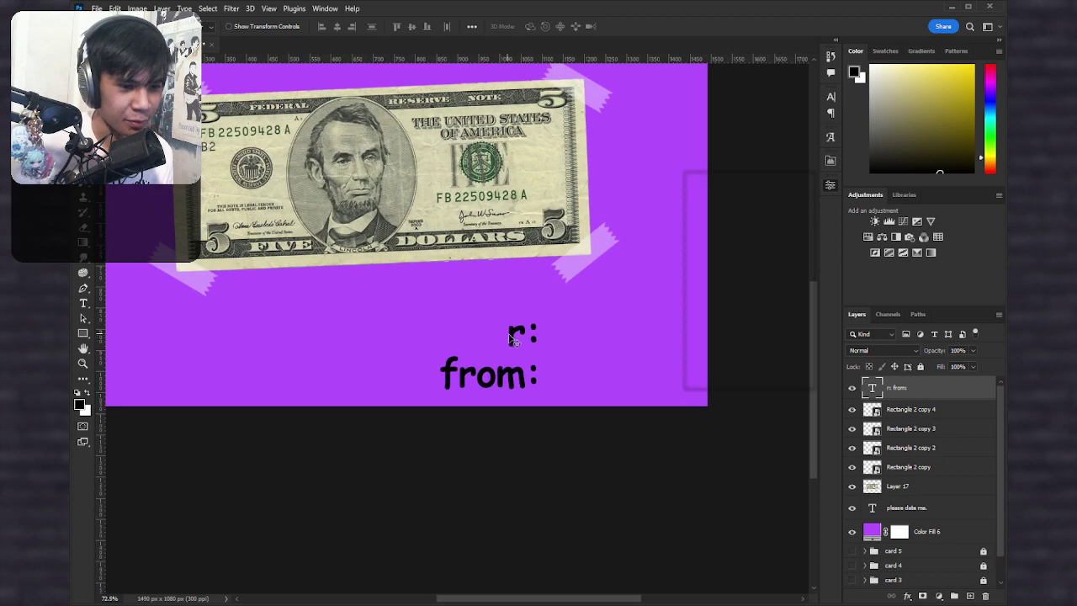
{"action": "double_click", "coordinate": [518, 335]}
{"action": "type", "text": "t"}
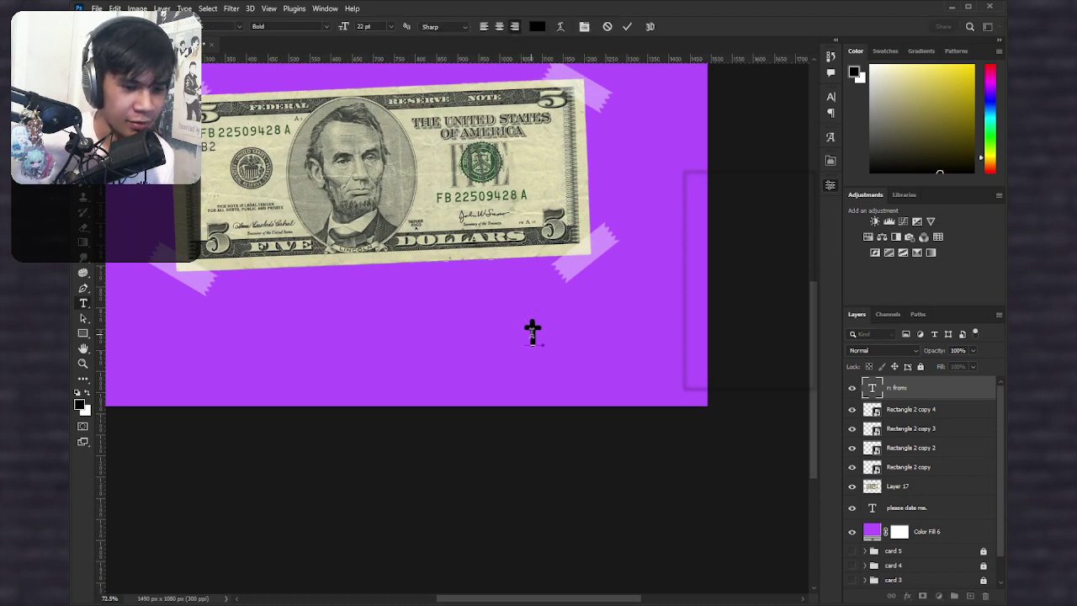
{"action": "type", "text": "o:"}
{"action": "key", "text": "Return"}
{"action": "type", "text": "f"}
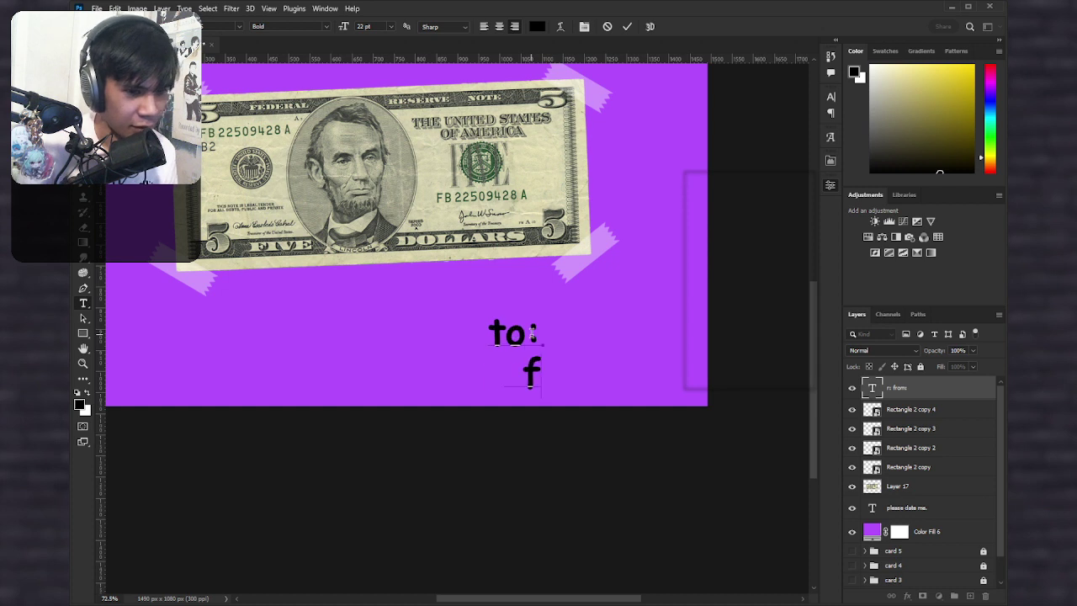
{"action": "type", "text": "romL"}
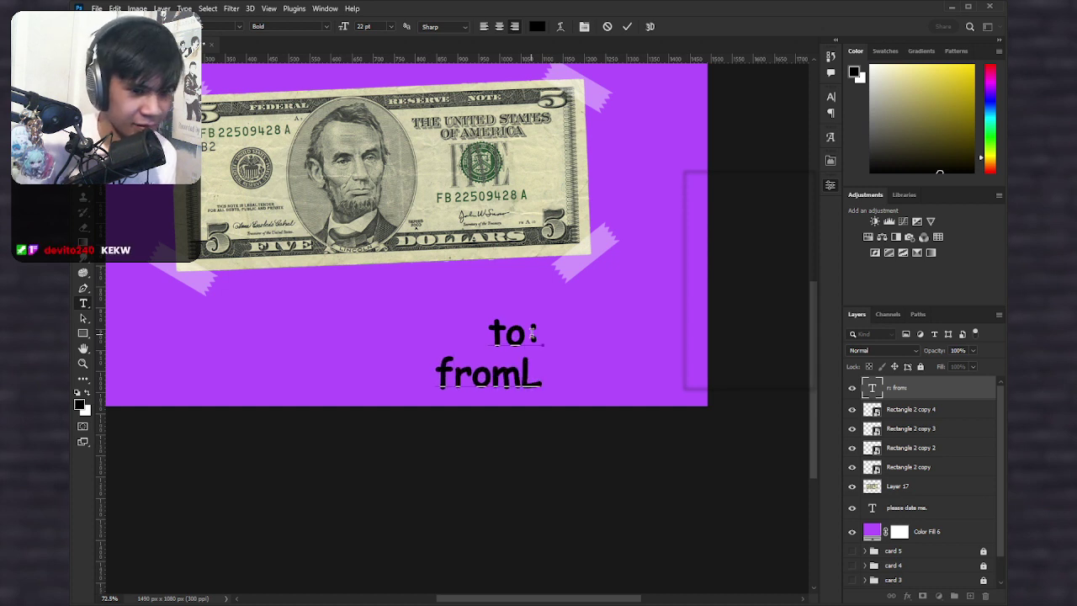
{"action": "key", "text": "BackSpace"}
{"action": "type", "text": ":"}
{"action": "key", "text": "ctrl+Return"}
{"action": "key", "text": "v"}
{"action": "key", "text": "ctrl+0"}
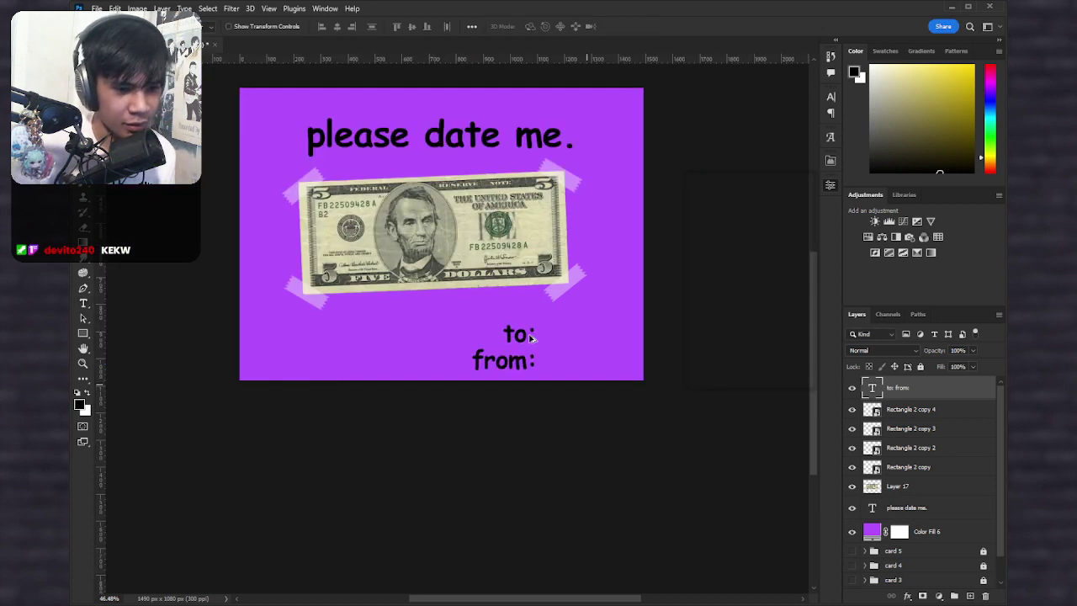
Step: Set the alignment of the "to: from:" text on the purple card to left
{"action": "key", "text": "ctrl+t"}
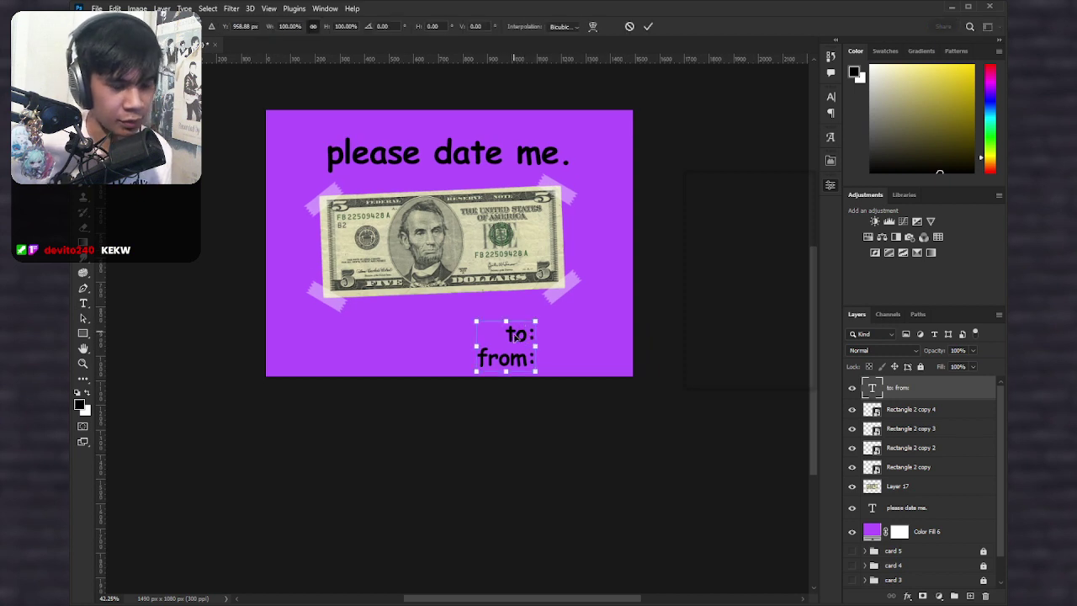
{"action": "key", "text": "Return"}
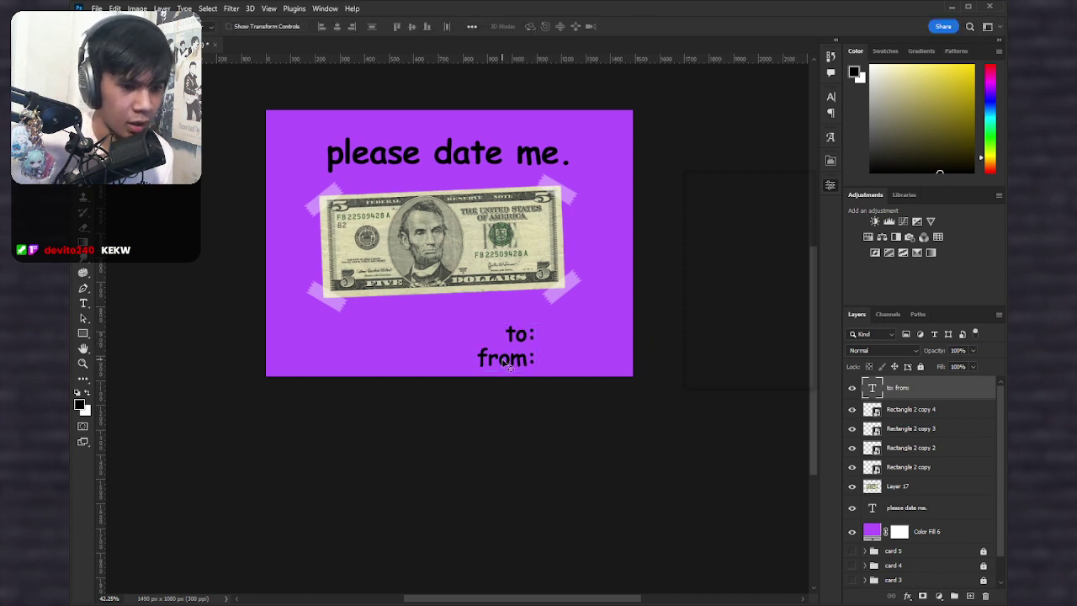
{"action": "double_click", "coordinate": [505, 363]}
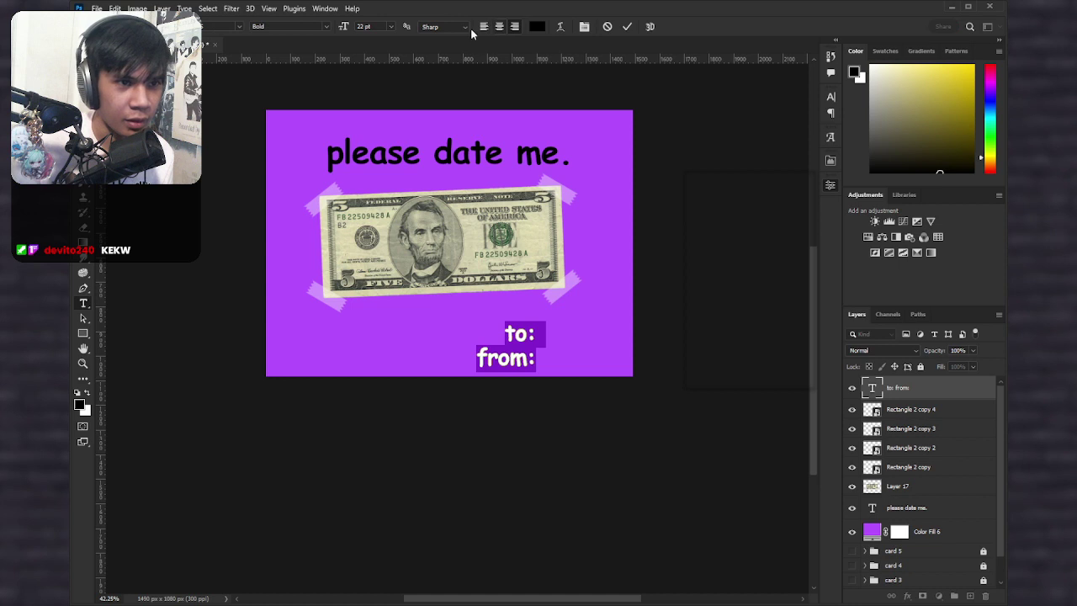
{"action": "left_click", "coordinate": [484, 26]}
{"action": "key", "text": "ctrl+Return"}
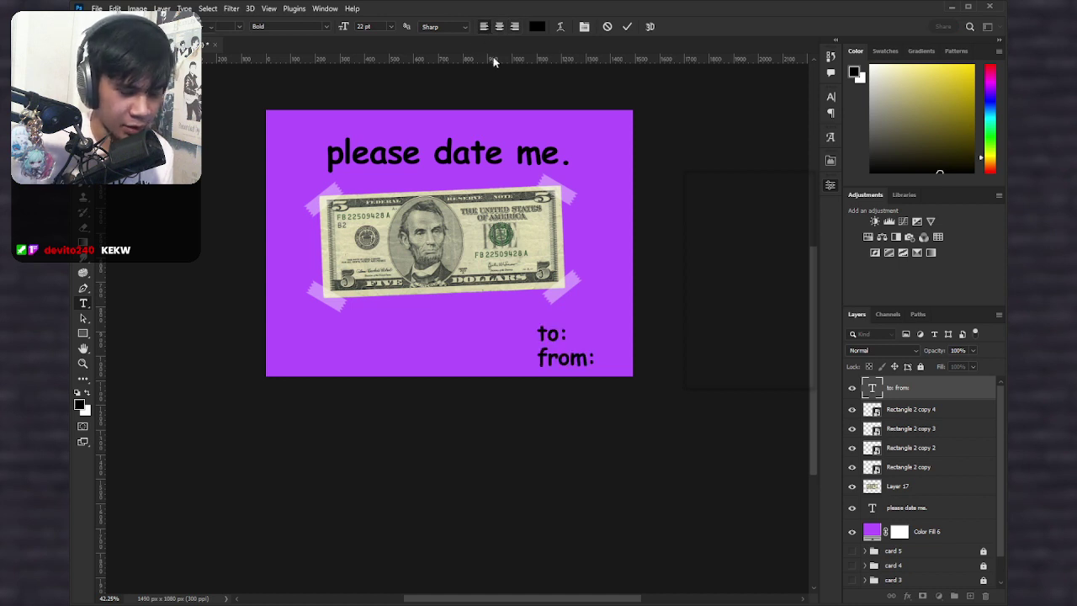
Step: Scale the "to: from:" text to about 72% and reposition it below the banknote, right of the card's centre with a margin beneath
{"action": "key", "text": "v"}
{"action": "key", "text": "ctrl+t"}
{"action": "left_click_drag", "start_coordinate": [606, 359], "coordinate": [496, 361]}
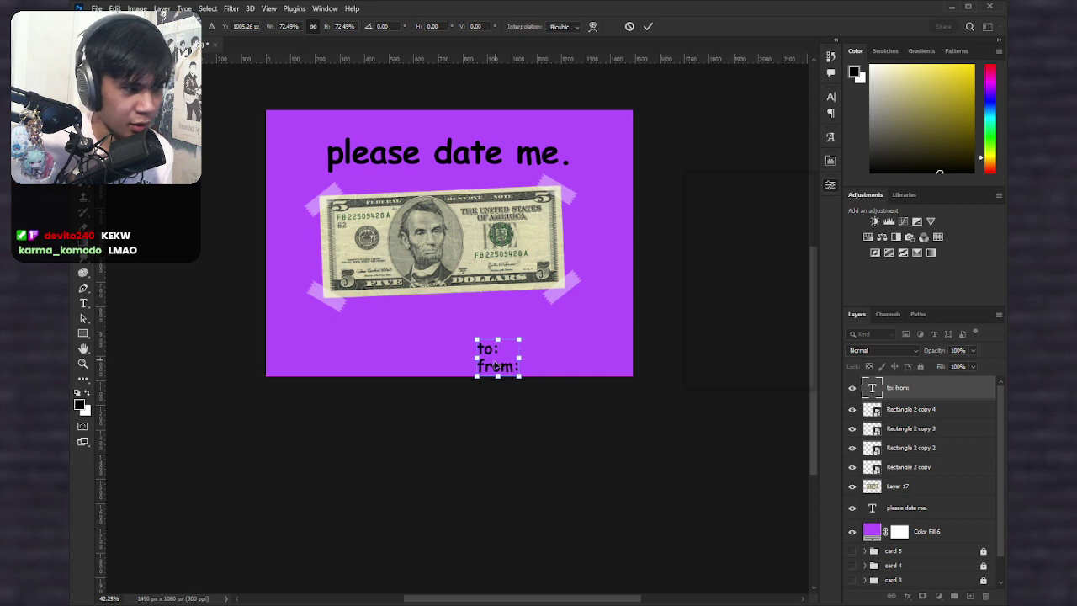
{"action": "key", "text": "shift+Up"}
{"action": "key", "text": "shift+Up"}
{"action": "key", "text": "shift+Up"}
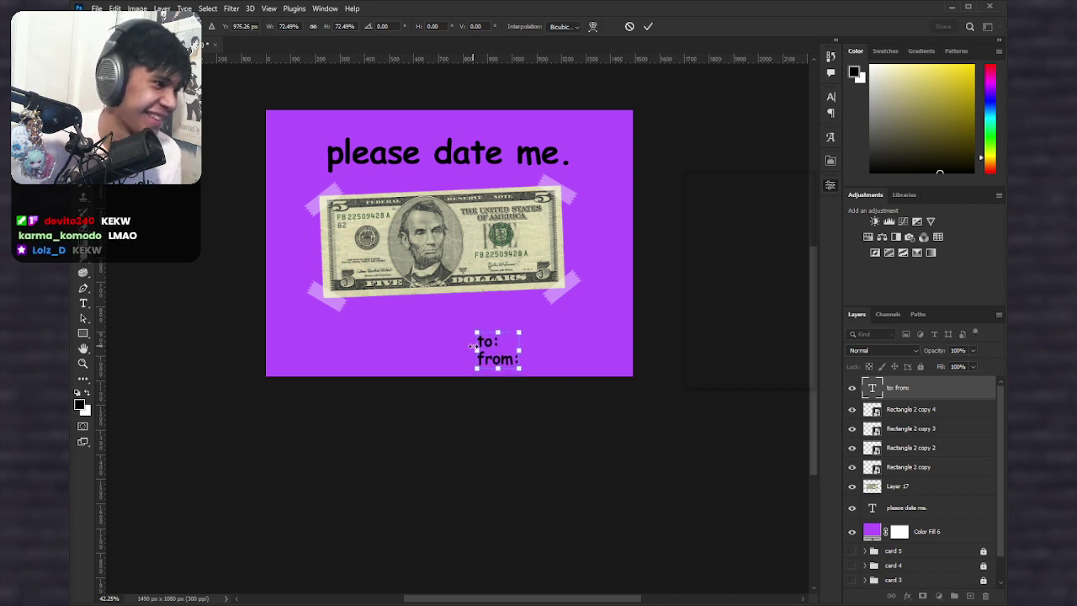
{"action": "key", "text": "shift+Up"}
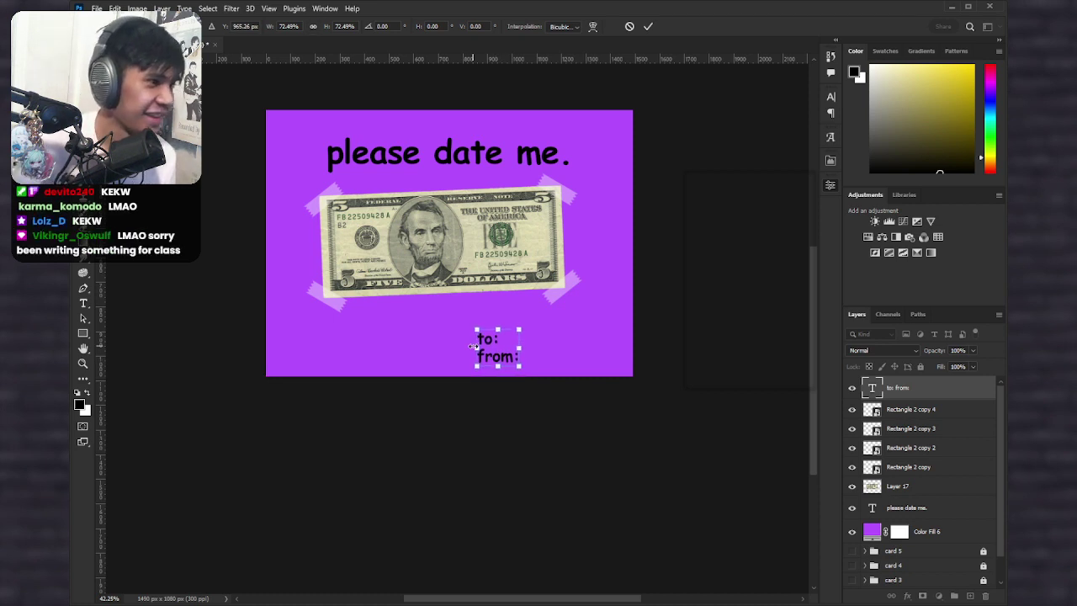
{"action": "key", "text": "Return"}
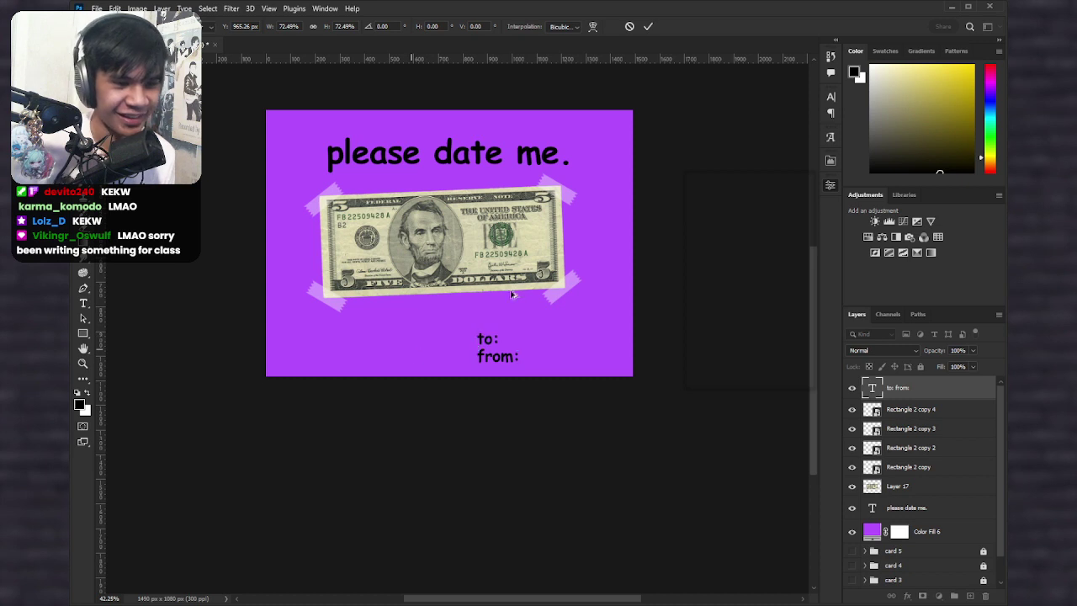
Step: Select the banknote and its four tape pieces and move them slightly right to centre them horizontally on the purple card
{"action": "scroll", "coordinate": [522, 301], "scroll_direction": "down", "scroll_amount": 1}
{"action": "left_click_drag", "start_coordinate": [589, 266], "coordinate": [544, 294]}
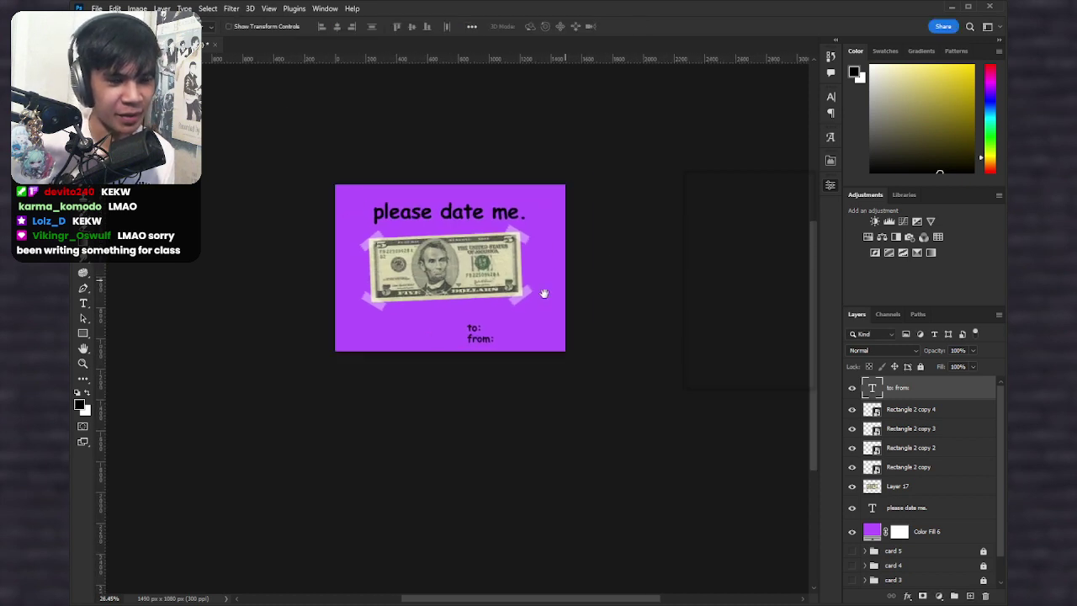
{"action": "scroll", "coordinate": [457, 283], "scroll_direction": "up", "scroll_amount": 1}
{"action": "left_click_drag", "start_coordinate": [456, 251], "coordinate": [500, 245]}
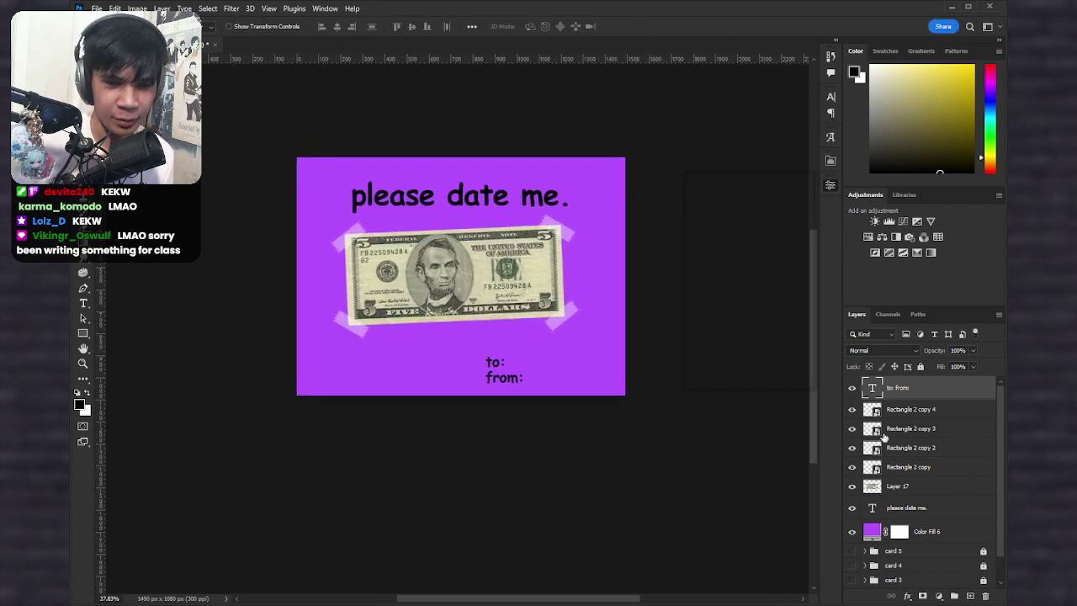
{"action": "left_click", "coordinate": [970, 408]}
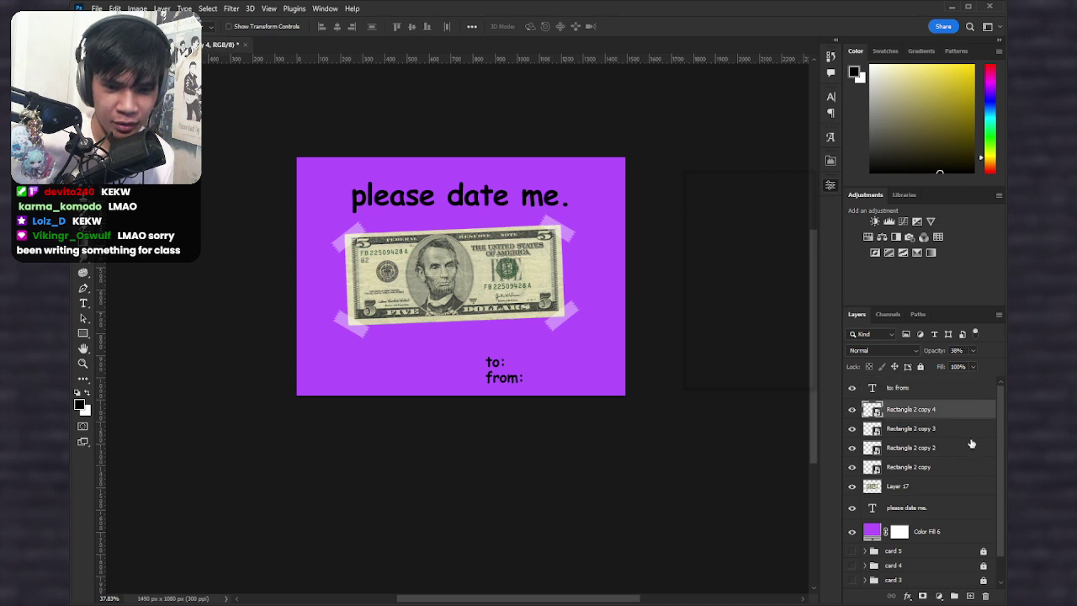
{"action": "left_click", "coordinate": [961, 493], "text": "shift"}
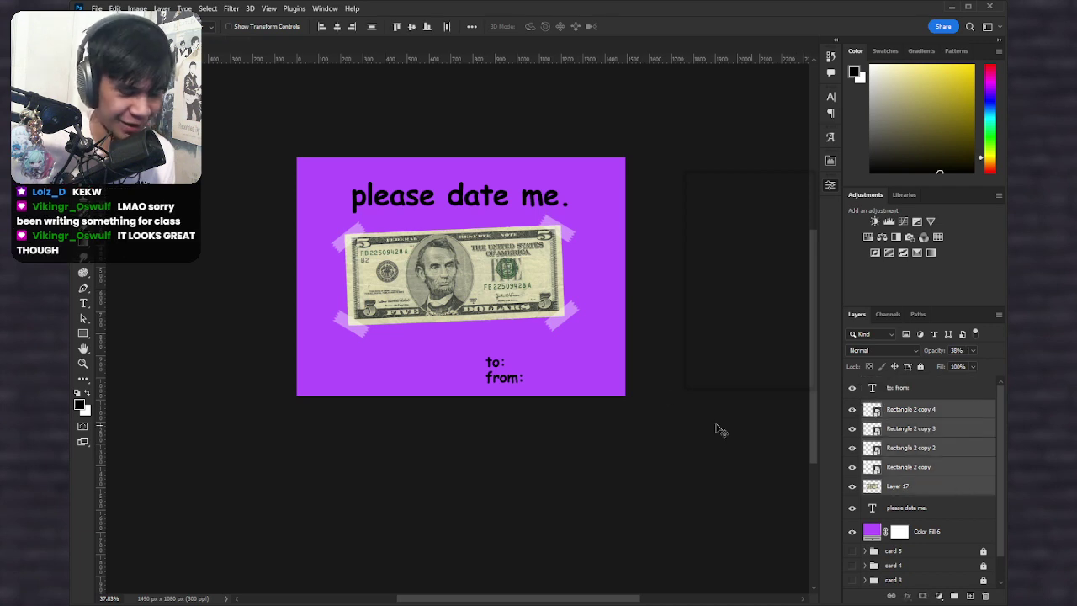
{"action": "key", "text": "ctrl+t"}
{"action": "left_click_drag", "start_coordinate": [527, 266], "coordinate": [551, 266]}
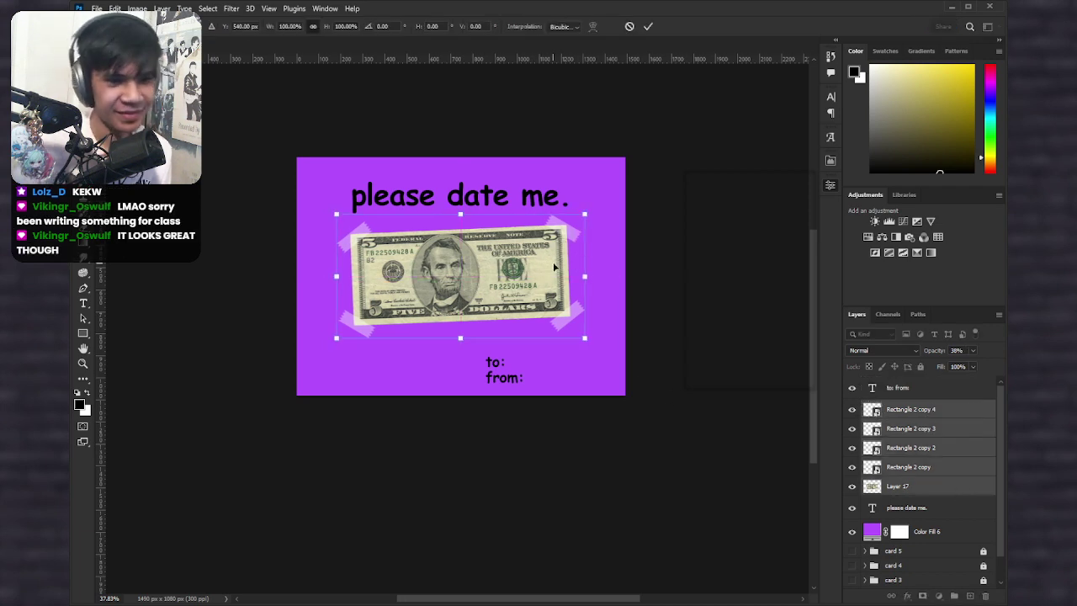
{"action": "key", "text": "Return"}
Step: Rotate the banknote and its tape pieces together about 2° clockwise so the note sits level
{"action": "key", "text": "ctrl+t"}
{"action": "left_click_drag", "start_coordinate": [579, 227], "coordinate": [644, 284]}
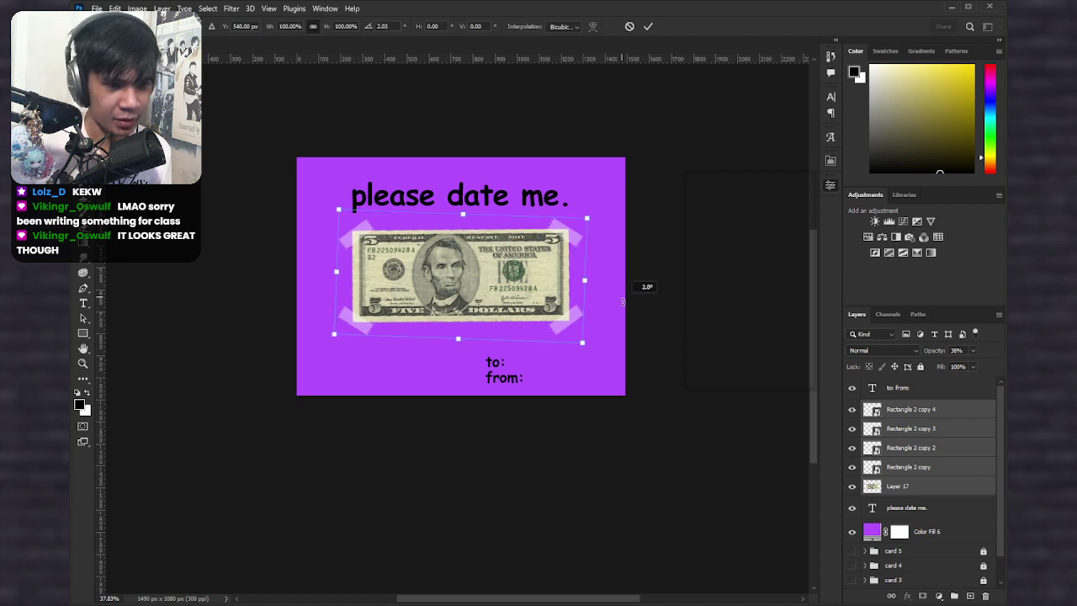
{"action": "key", "text": "Return"}
{"action": "scroll", "coordinate": [637, 272], "scroll_direction": "down", "scroll_amount": 2}
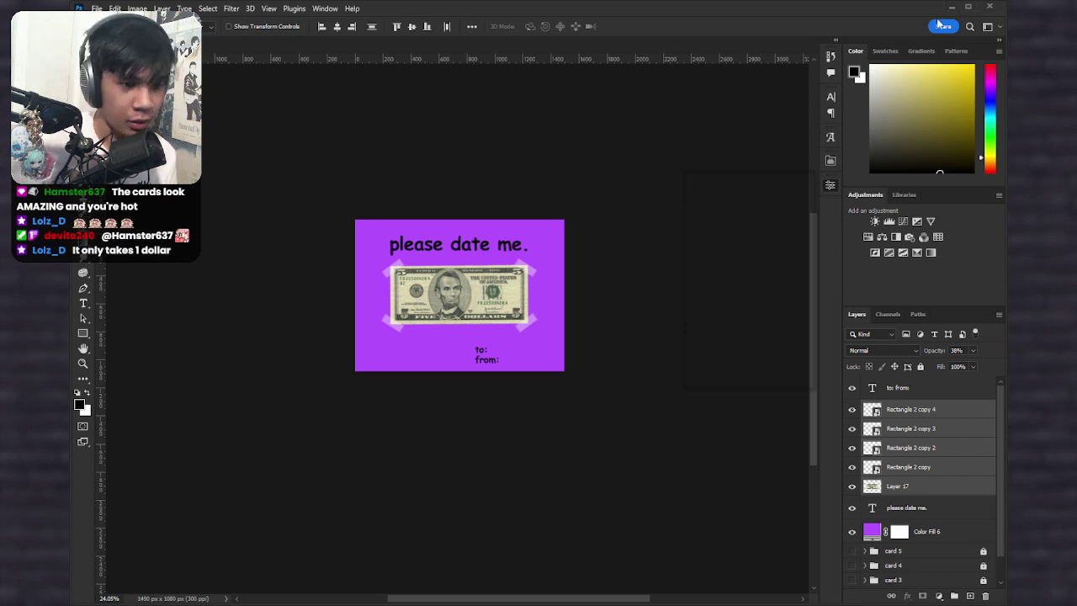
{"action": "scroll", "coordinate": [391, 293], "scroll_direction": "up", "scroll_amount": 3}
{"action": "left_click_drag", "start_coordinate": [610, 350], "coordinate": [544, 351]}
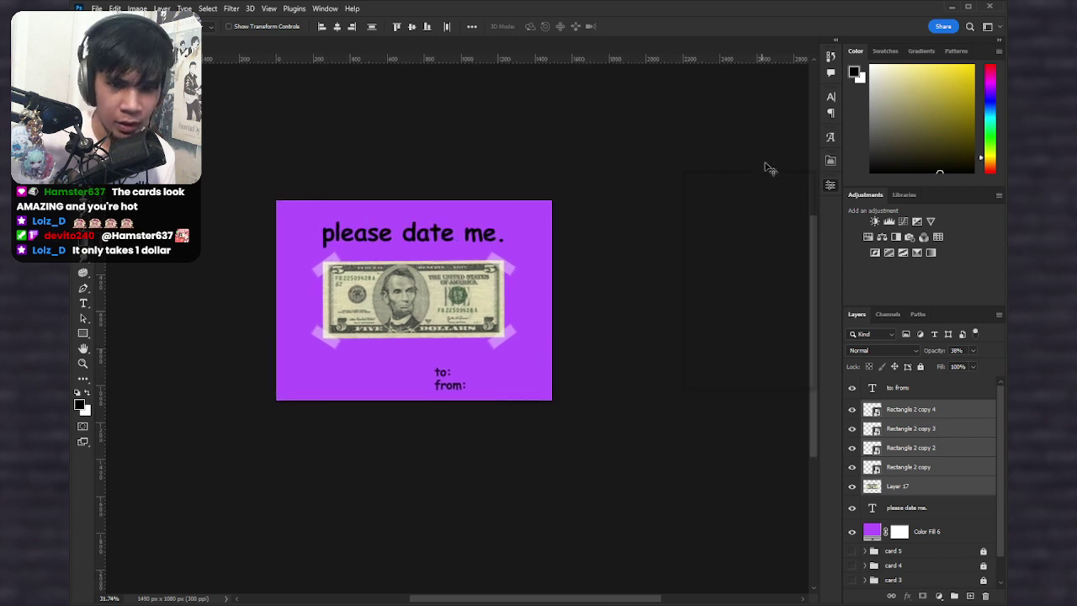
{"action": "left_click", "coordinate": [958, 391]}
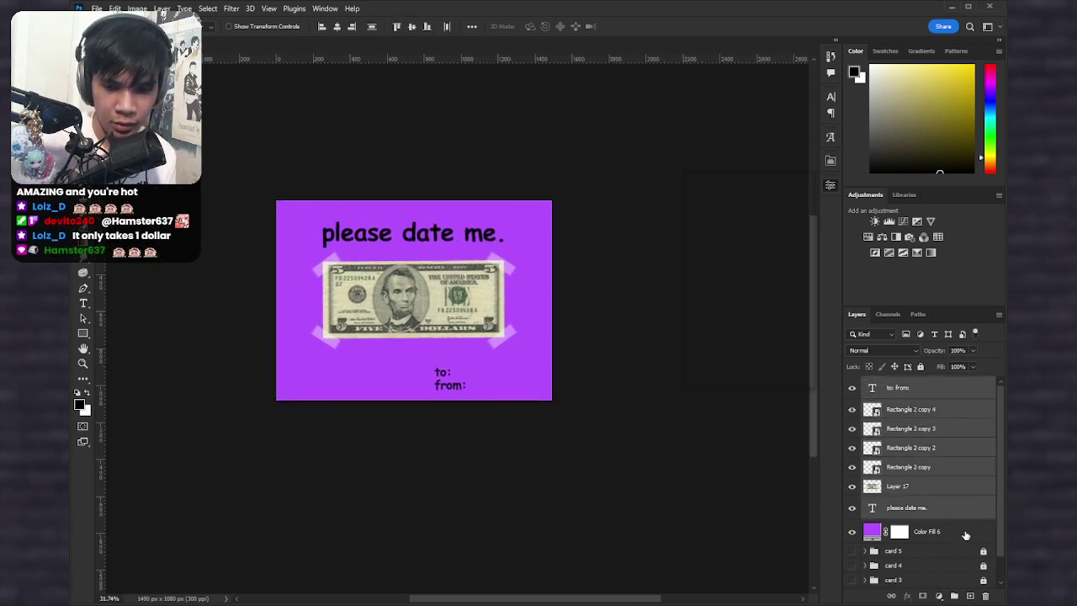
{"action": "left_click", "coordinate": [969, 596]}
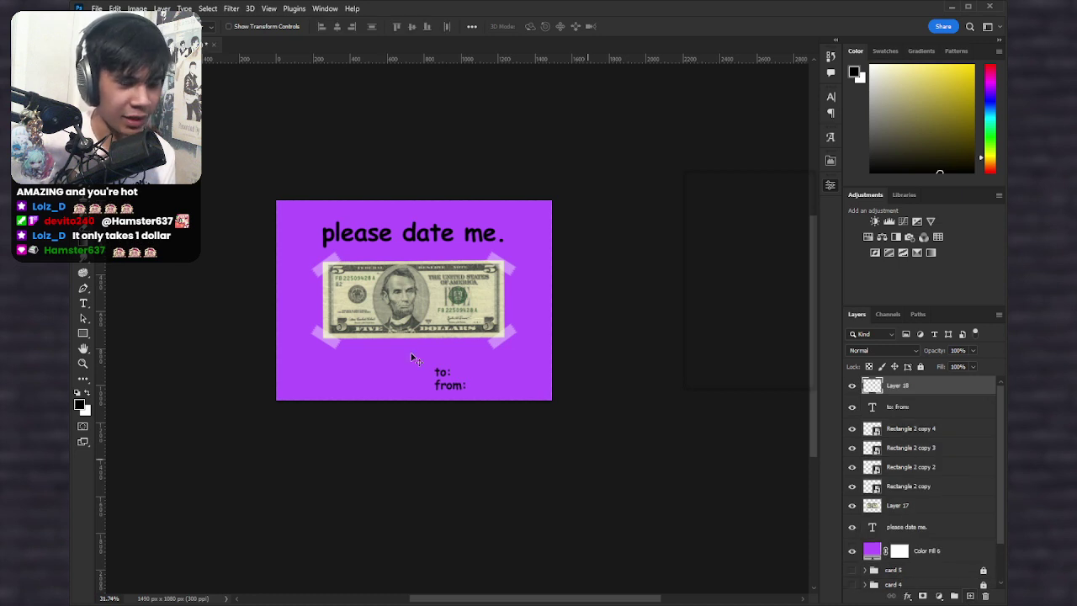
{"action": "scroll", "coordinate": [370, 227], "scroll_direction": "up", "scroll_amount": 3}
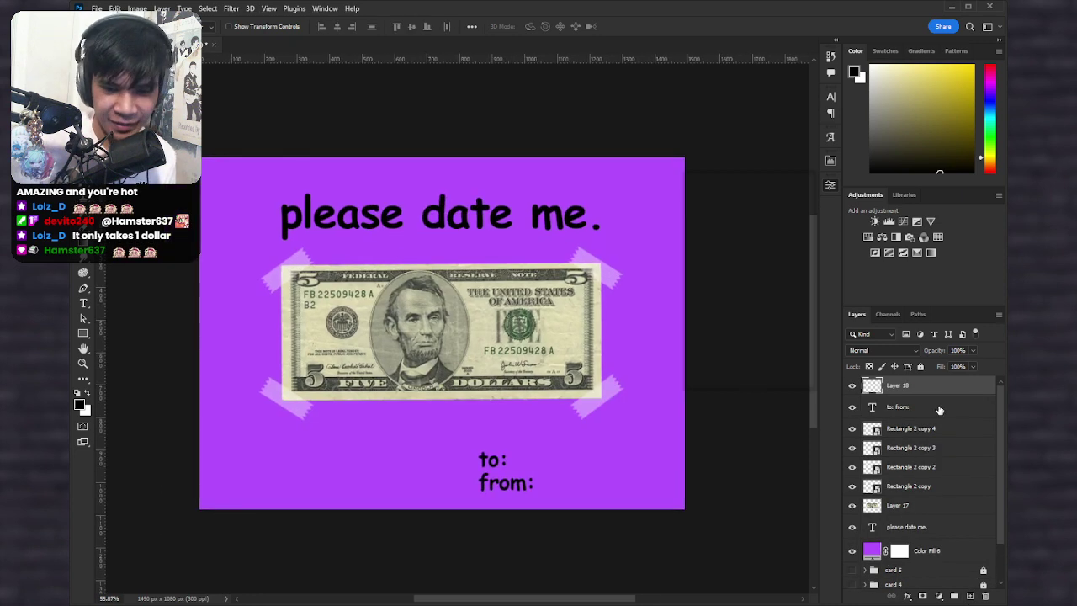
{"action": "key", "text": "ctrl+z"}
Step: Group all the layers of the purple banknote card, including its color fill, and name the group "card 6"
{"action": "left_click", "coordinate": [964, 540], "text": "shift"}
{"action": "left_click", "coordinate": [954, 596]}
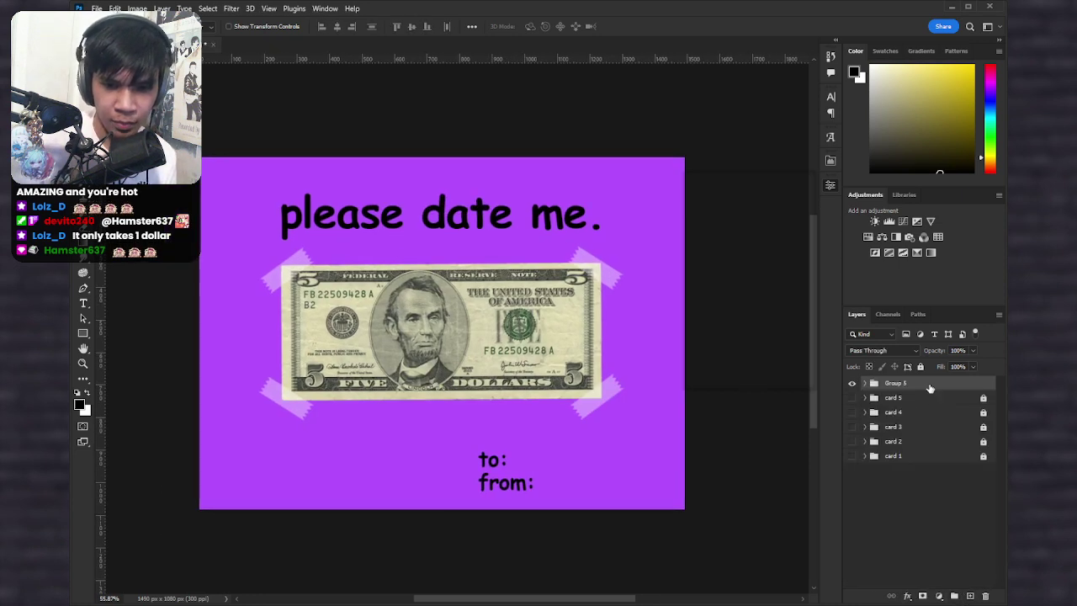
{"action": "double_click", "coordinate": [897, 384]}
{"action": "type", "text": "card"}
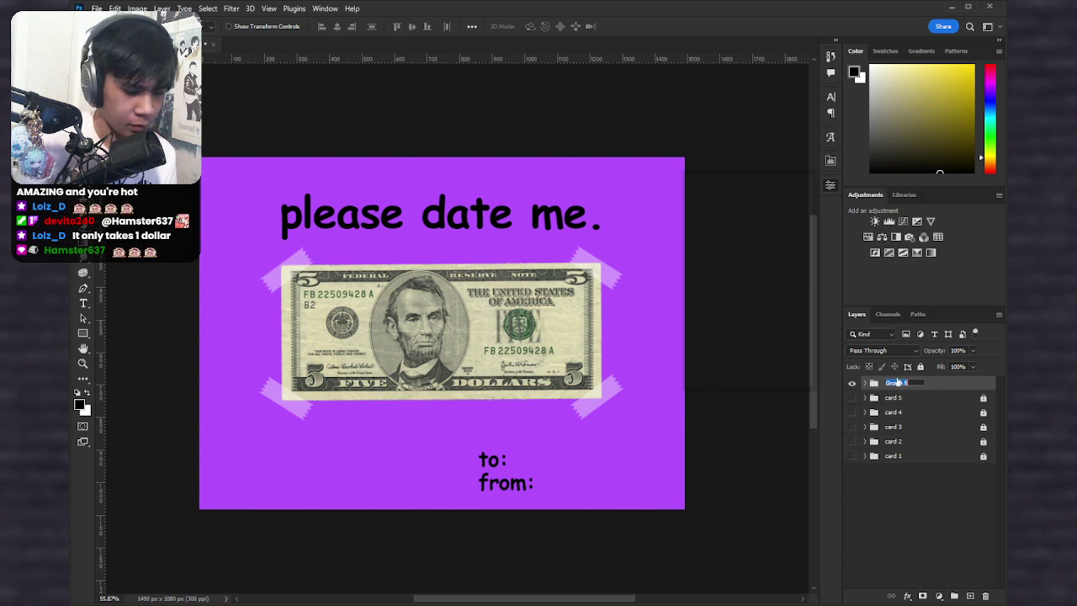
{"action": "type", "text": " 6"}
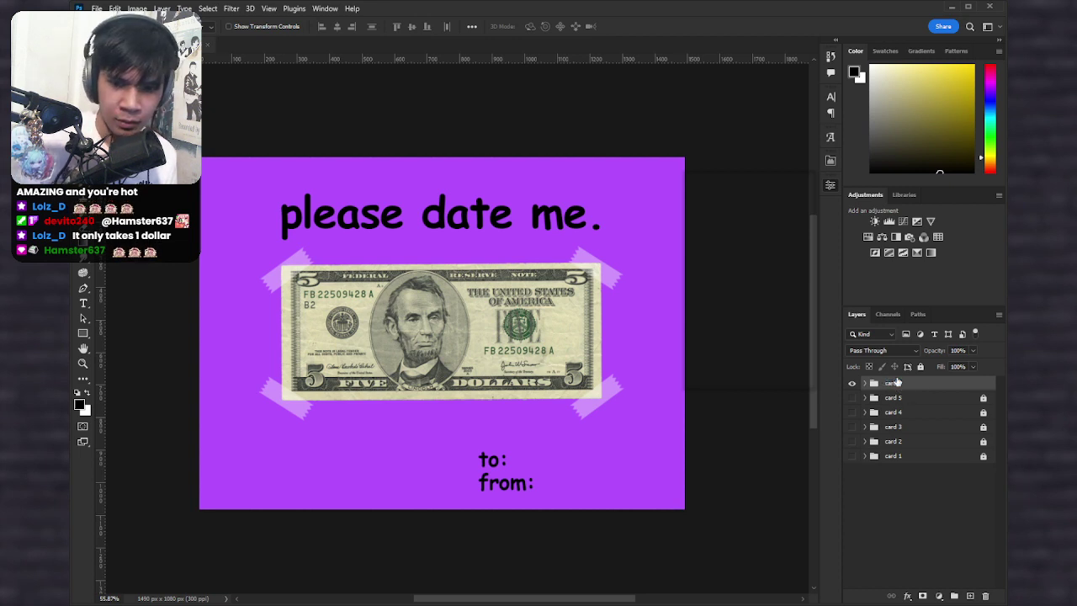
{"action": "key", "text": "Return"}
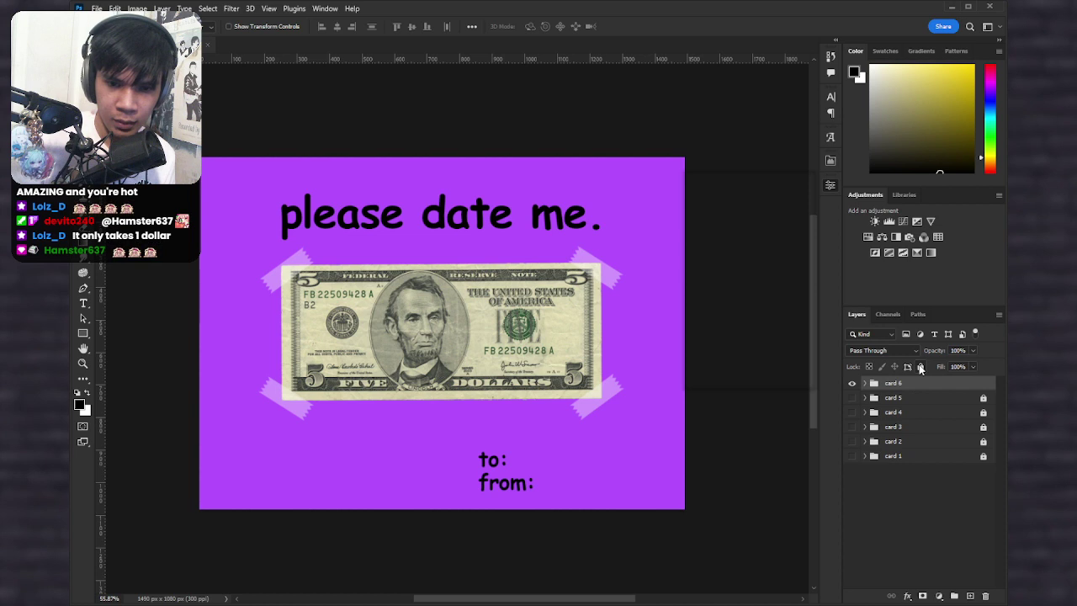
Step: Lock the whole card 6 group and hide it
{"action": "left_click", "coordinate": [920, 367]}
{"action": "left_click", "coordinate": [852, 383]}
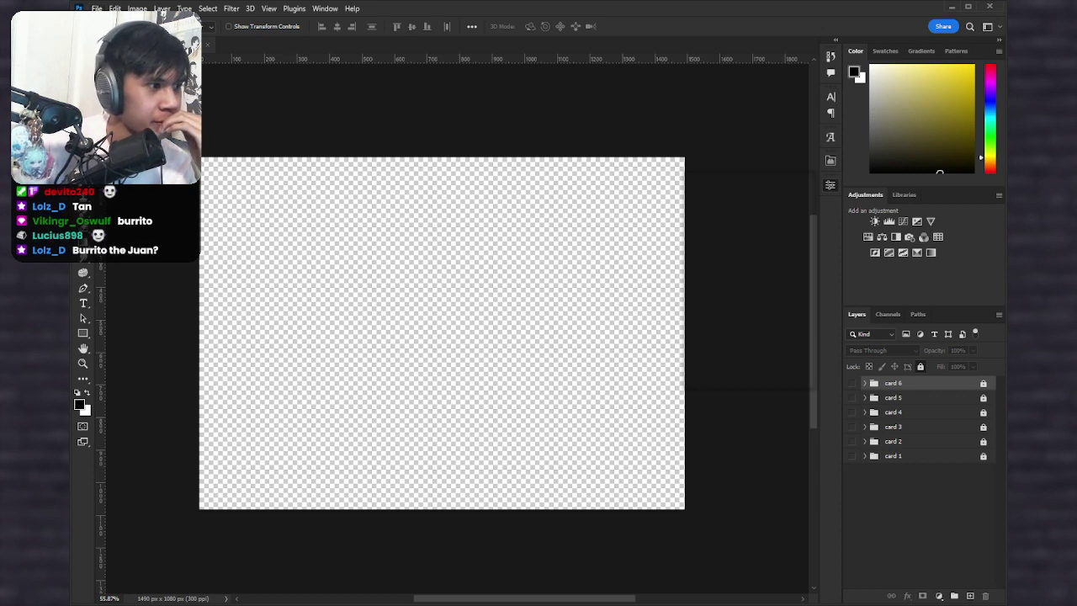
{"action": "key", "text": "ctrl+w"}
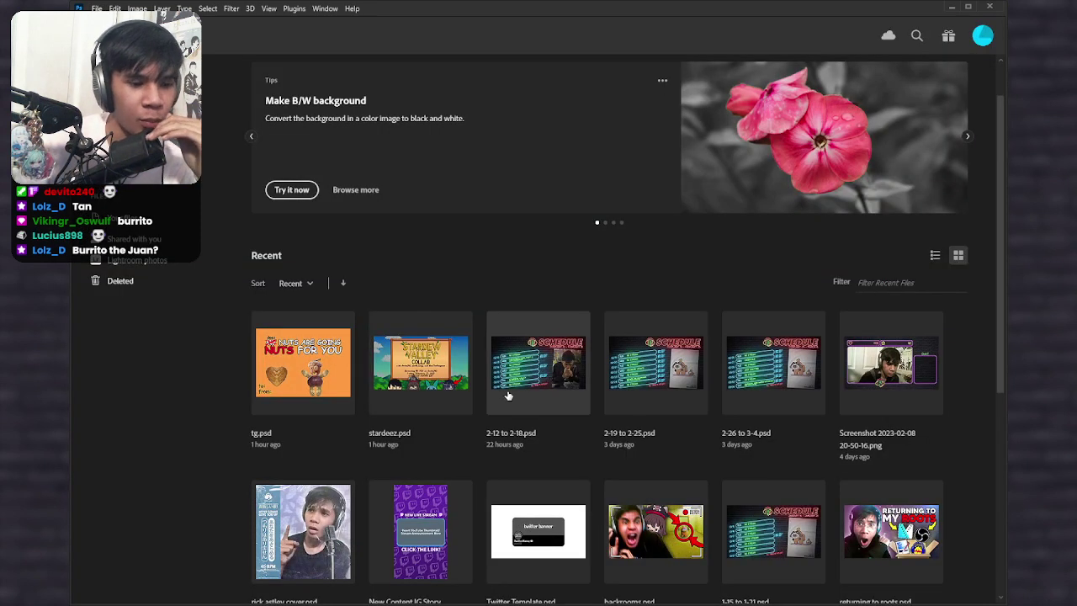
{"action": "scroll", "coordinate": [623, 448], "scroll_direction": "down", "scroll_amount": 2}
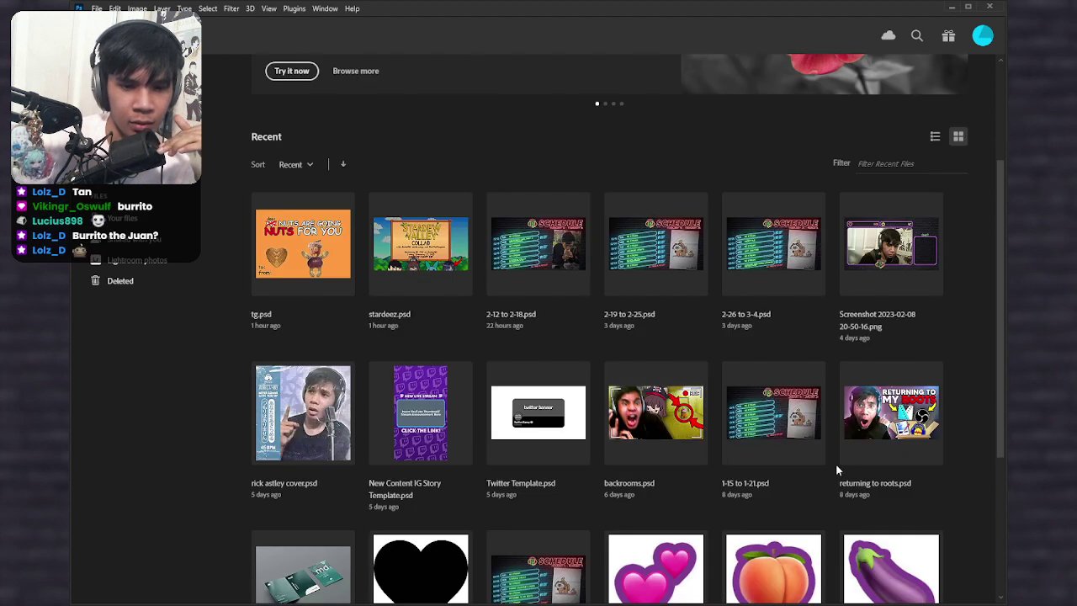
{"action": "scroll", "coordinate": [835, 464], "scroll_direction": "down", "scroll_amount": 3}
{"action": "scroll", "coordinate": [741, 435], "scroll_direction": "up", "scroll_amount": 3}
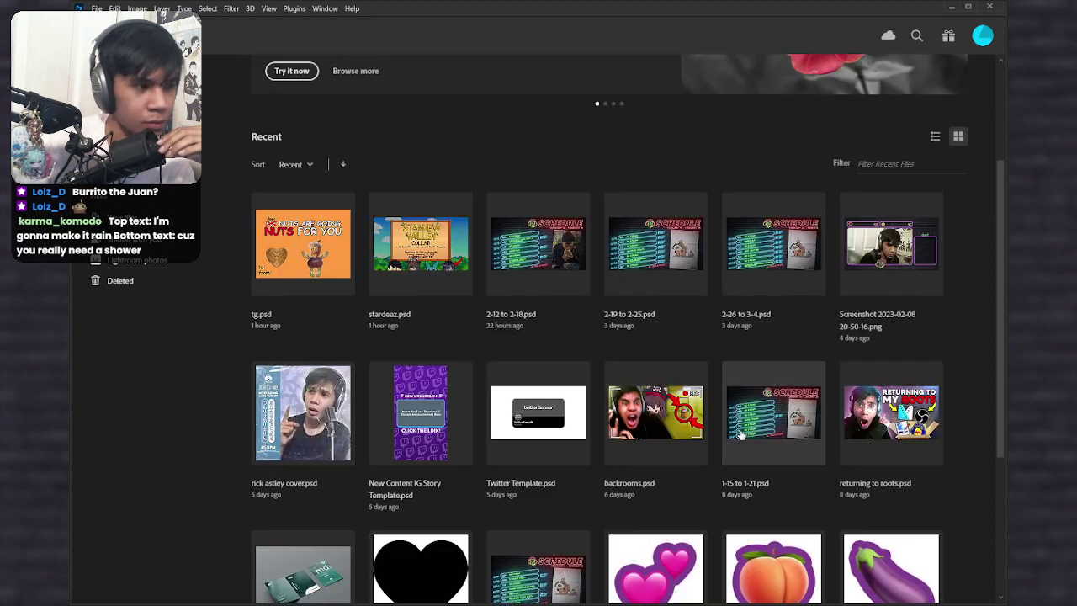
{"action": "scroll", "coordinate": [351, 333], "scroll_direction": "up", "scroll_amount": 3}
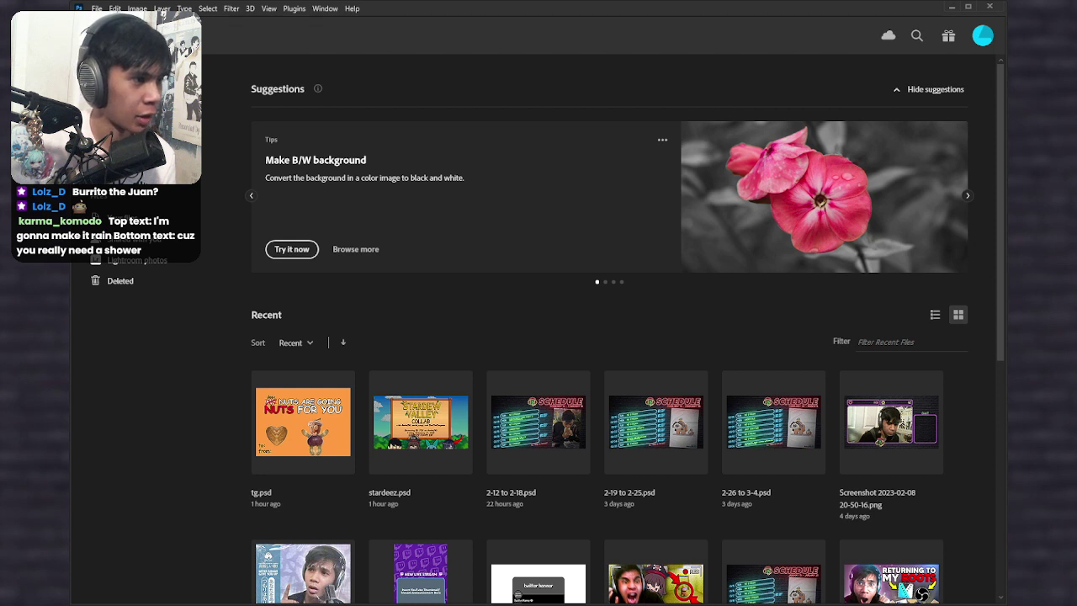
{"action": "key", "text": "Escape"}
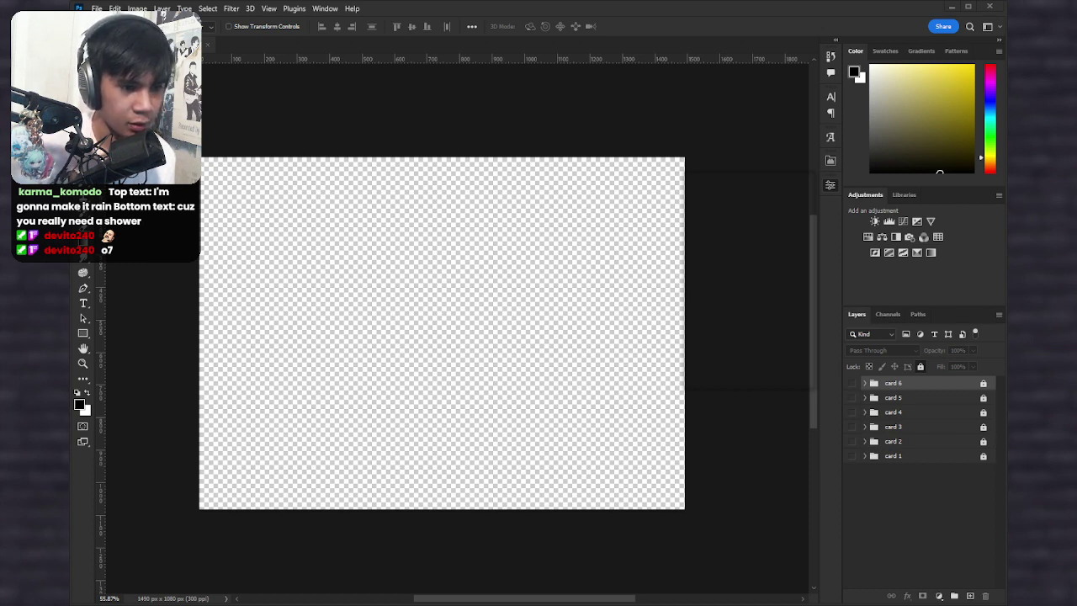
Step: Paste the copied photo of the man eating a burrito as a new layer above the card groups
{"action": "key", "text": "ctrl+v"}
{"action": "scroll", "coordinate": [439, 307], "scroll_direction": "up", "scroll_amount": 3}
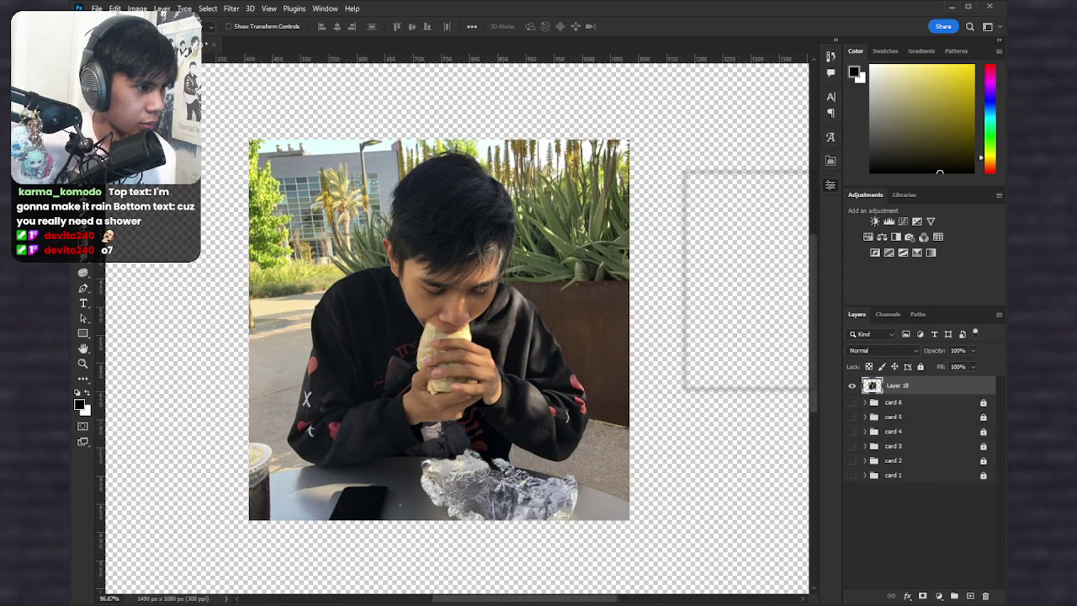
Step: Open the burrito photo in Select and Mask and brush a selection over the head, burrito, hands and the sleeve beside the planter
{"action": "key", "text": "c"}
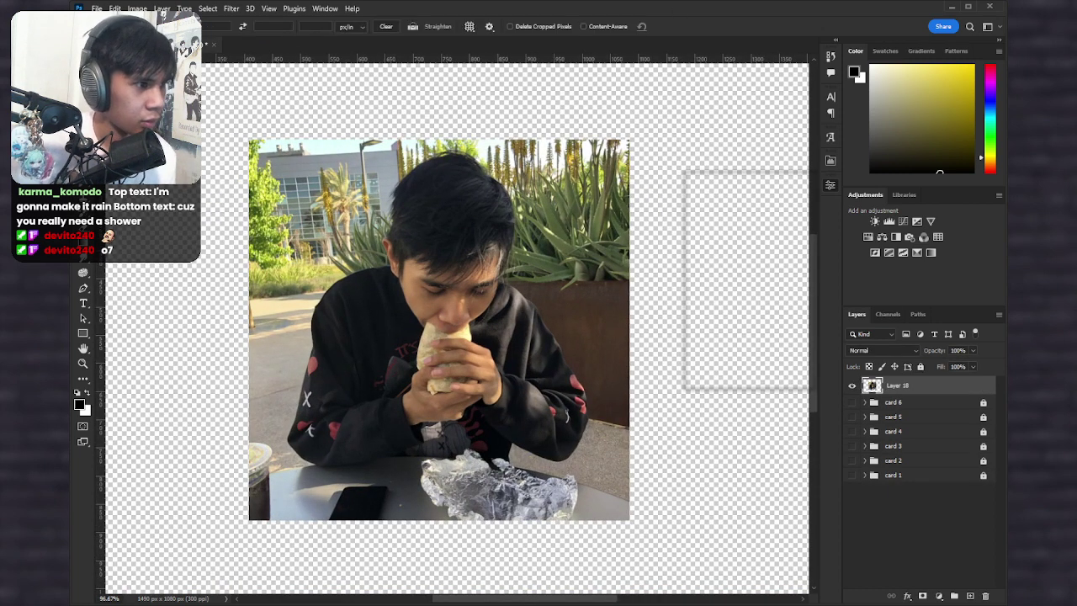
{"action": "key", "text": "w"}
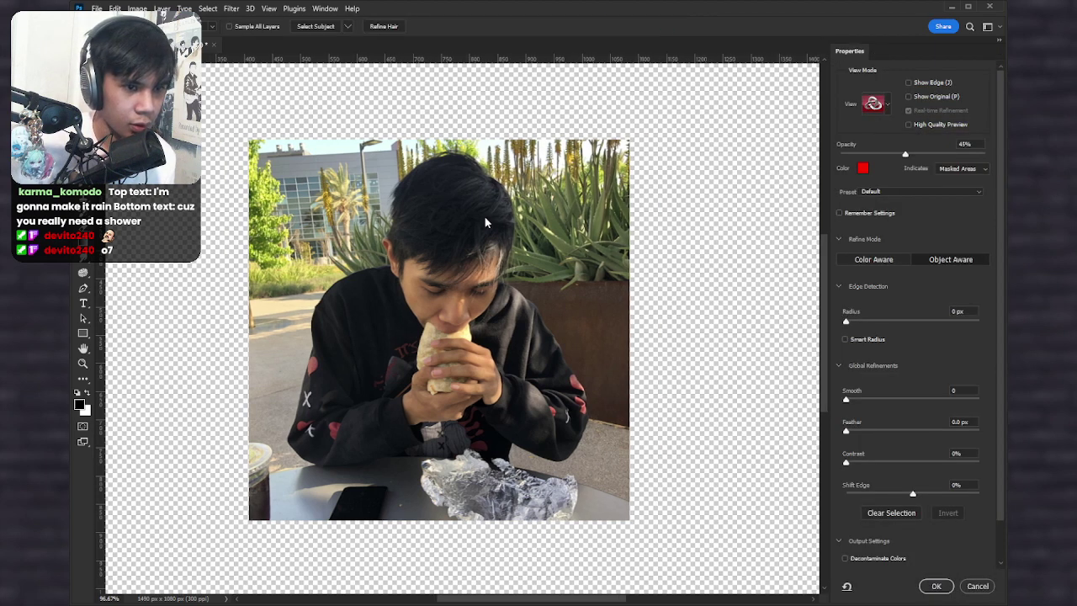
{"action": "scroll", "coordinate": [468, 246], "scroll_direction": "up", "scroll_amount": 5}
{"action": "mouse_move", "coordinate": [436, 159]}
{"action": "left_mouse_down"}
{"action": "mouse_move", "coordinate": [425, 388]}
{"action": "mouse_move", "coordinate": [482, 461]}
{"action": "mouse_move", "coordinate": [547, 466]}
{"action": "mouse_move", "coordinate": [650, 550]}
{"action": "left_mouse_up"}
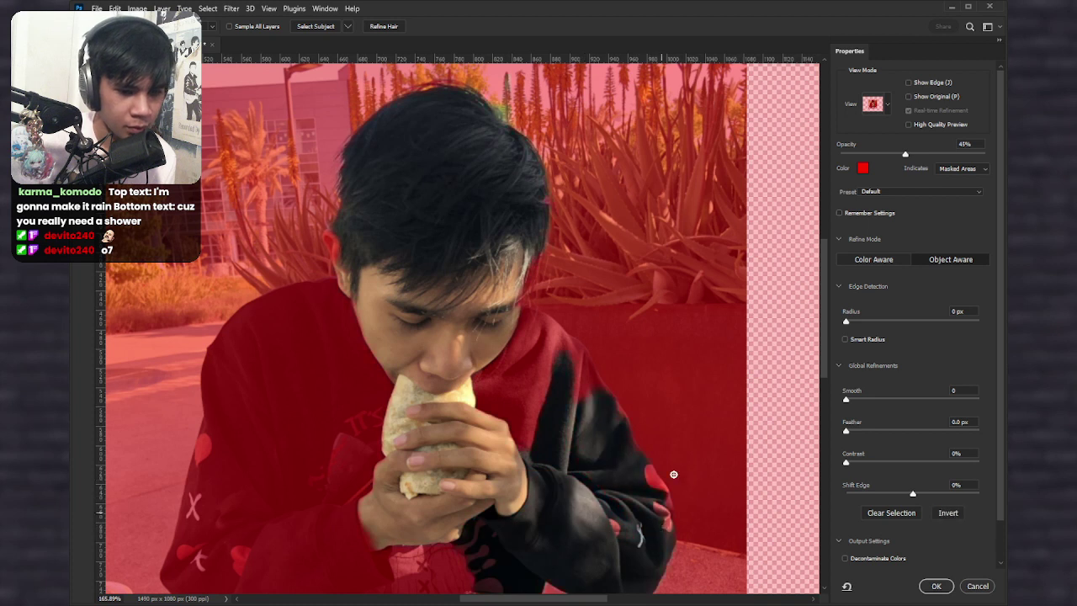
Step: Change the masked-area overlay color to bright green
{"action": "left_click", "coordinate": [866, 168]}
{"action": "left_click_drag", "start_coordinate": [823, 165], "coordinate": [862, 215]}
{"action": "left_click", "coordinate": [863, 192]}
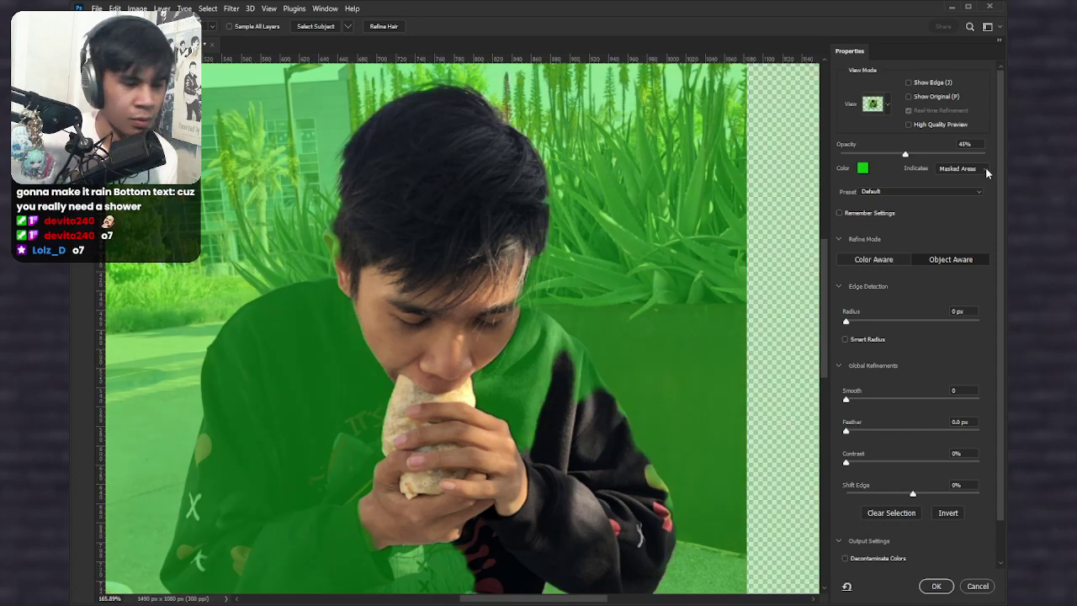
Step: Extend the selection over the rest of the black hoodie, covering both shoulders, the torso and both sleeves
{"action": "mouse_move", "coordinate": [446, 327]}
{"action": "left_mouse_down"}
{"action": "mouse_move", "coordinate": [560, 351]}
{"action": "mouse_move", "coordinate": [574, 140]}
{"action": "left_mouse_up"}
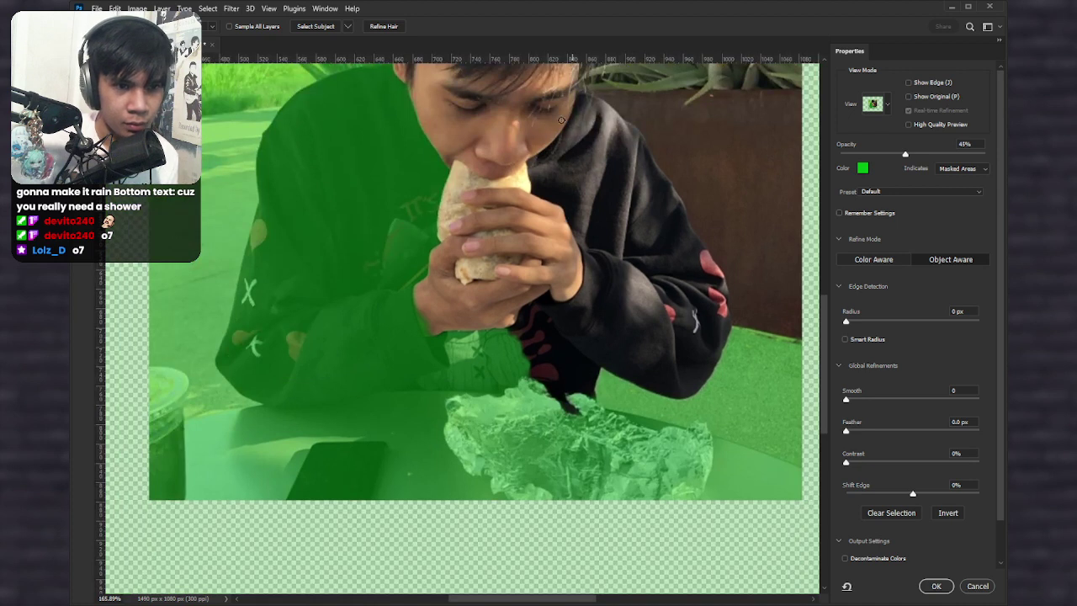
{"action": "mouse_move", "coordinate": [495, 265]}
{"action": "left_mouse_down"}
{"action": "mouse_move", "coordinate": [407, 298]}
{"action": "mouse_move", "coordinate": [320, 308]}
{"action": "left_mouse_up"}
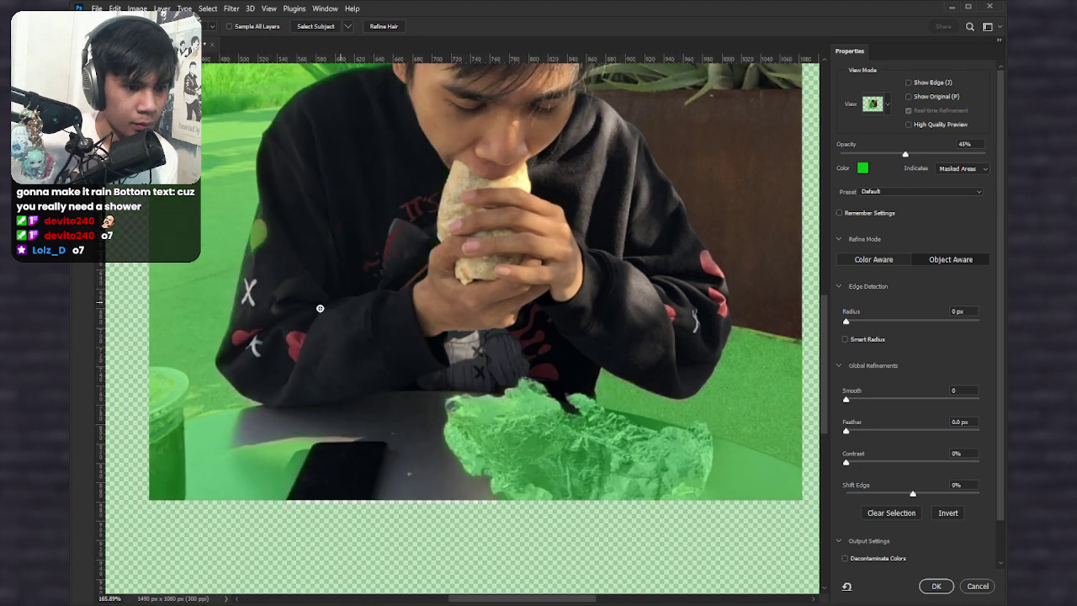
Step: Mask out the pavement below the planter and beside the hoodie sleeve, undoing the stray subtraction on the planter
{"action": "scroll", "coordinate": [377, 320], "scroll_direction": "down", "scroll_amount": 3}
{"action": "left_click_drag", "start_coordinate": [446, 283], "coordinate": [356, 289]}
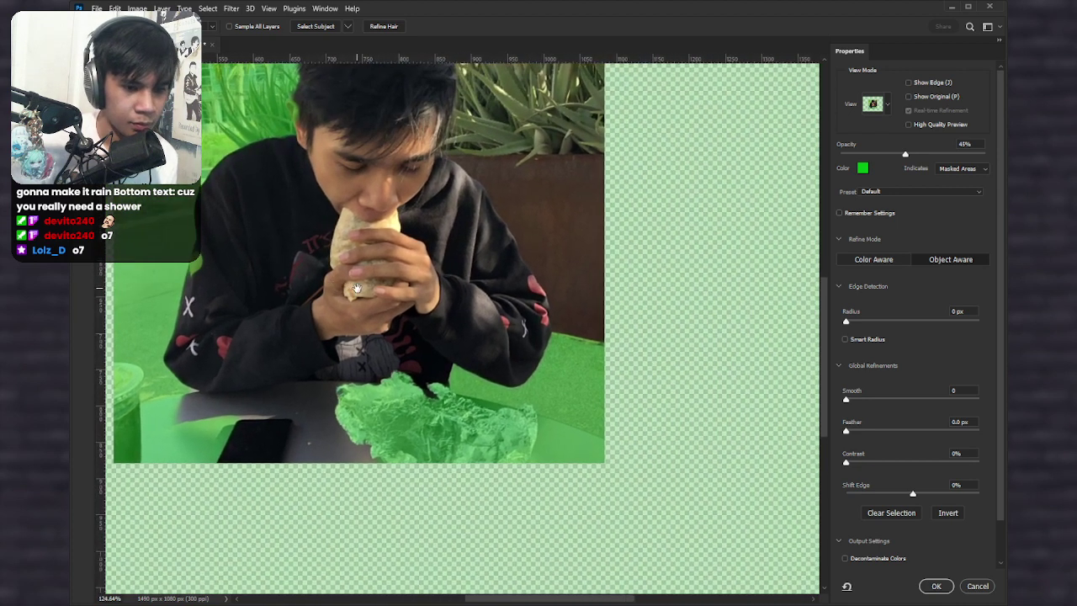
{"action": "left_click_drag", "start_coordinate": [576, 325], "coordinate": [576, 353]}
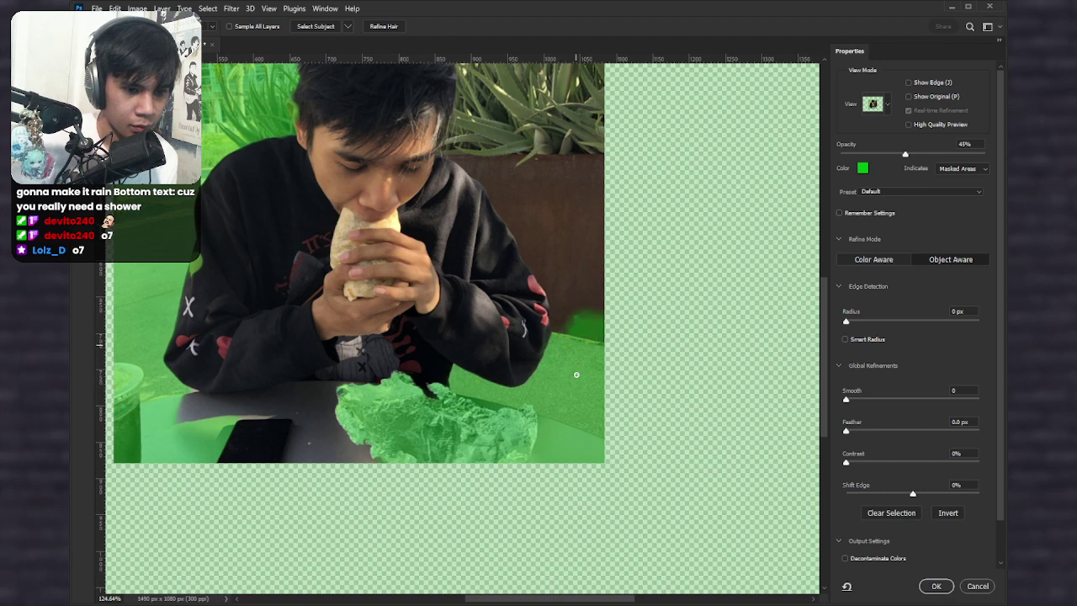
{"action": "key", "text": "ctrl+z"}
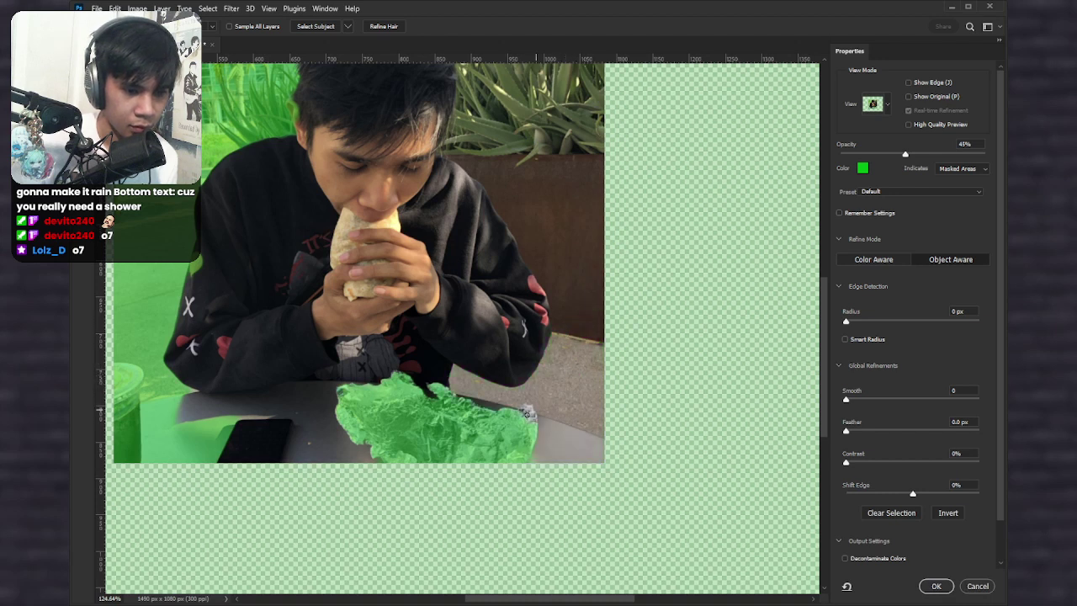
{"action": "left_click_drag", "start_coordinate": [583, 346], "coordinate": [581, 336]}
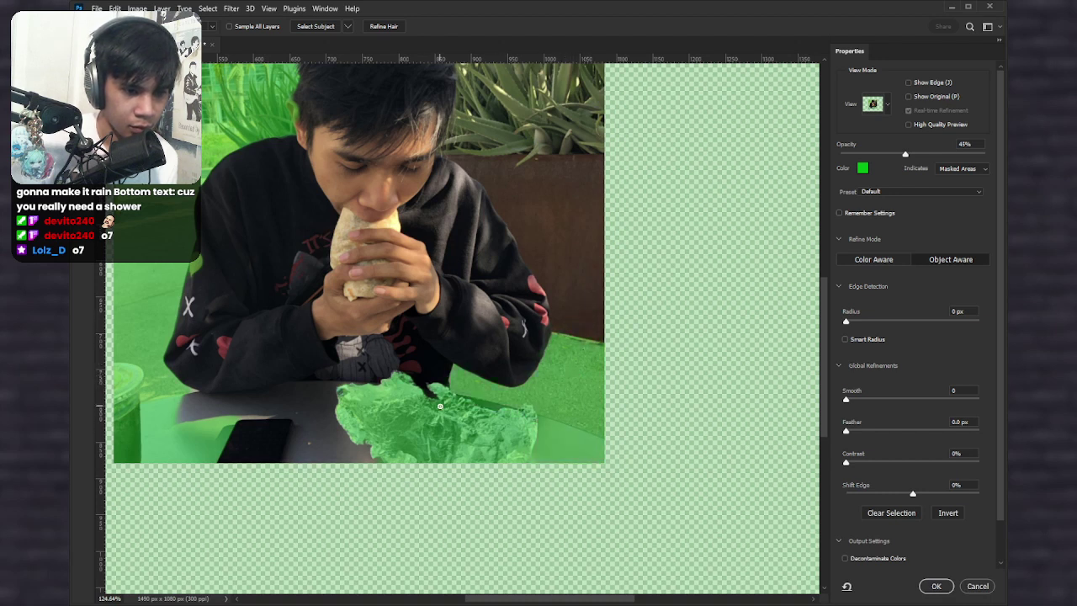
Step: Add the crumpled foil wrapper and the table surface beside it to the selection, leaving the pavement masked
{"action": "left_click", "coordinate": [439, 407]}
{"action": "left_click_drag", "start_coordinate": [534, 439], "coordinate": [573, 445]}
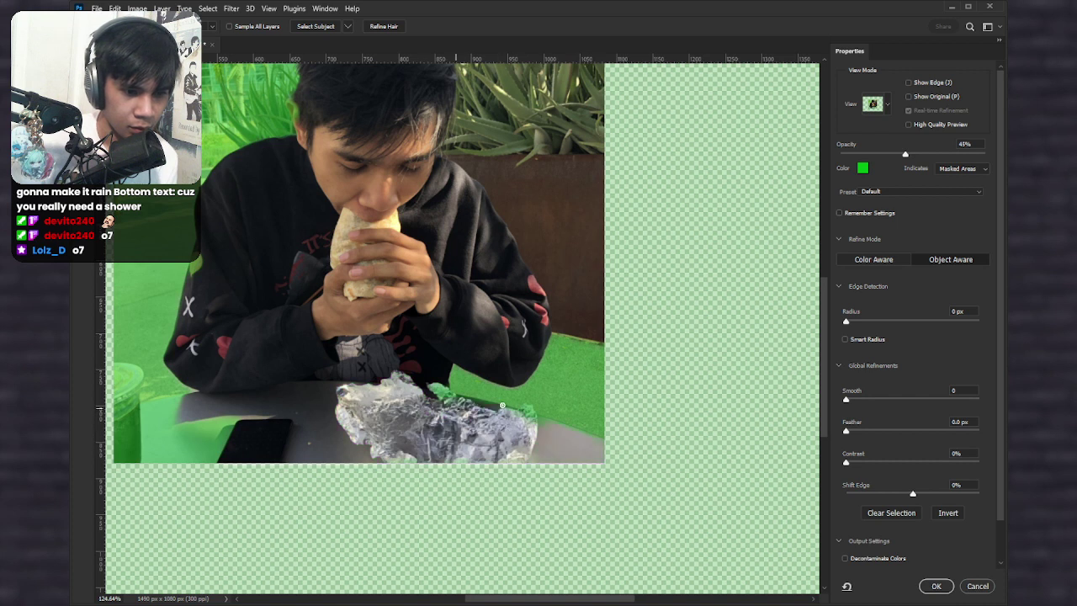
{"action": "scroll", "coordinate": [510, 427], "scroll_direction": "up", "scroll_amount": 4}
{"action": "left_click", "coordinate": [500, 417], "text": "alt"}
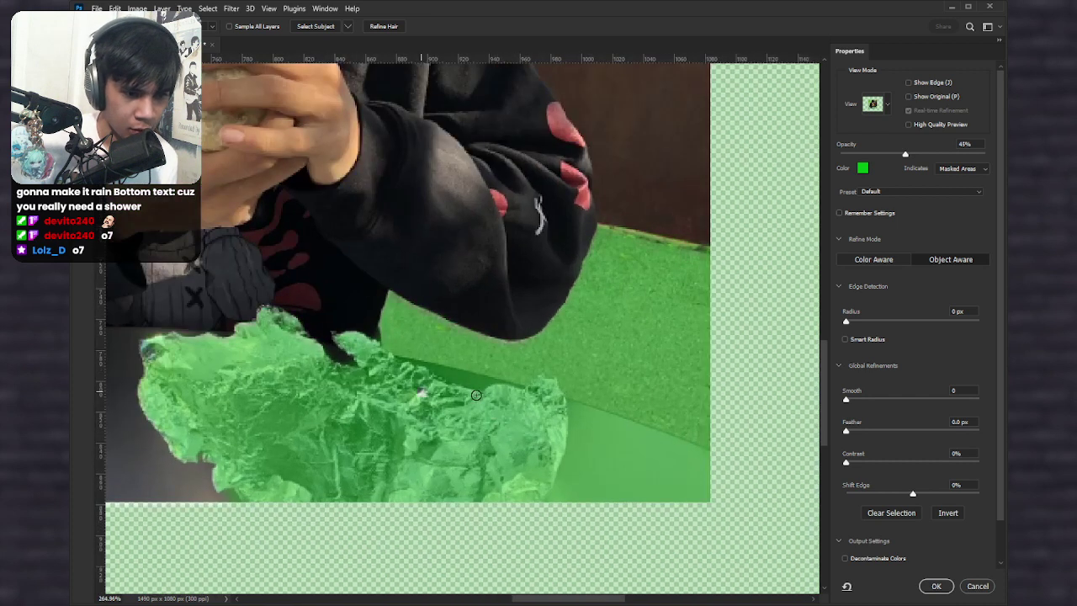
{"action": "mouse_move", "coordinate": [414, 395]}
{"action": "left_mouse_down"}
{"action": "mouse_move", "coordinate": [541, 413]}
{"action": "mouse_move", "coordinate": [548, 389]}
{"action": "mouse_move", "coordinate": [605, 467]}
{"action": "left_mouse_up"}
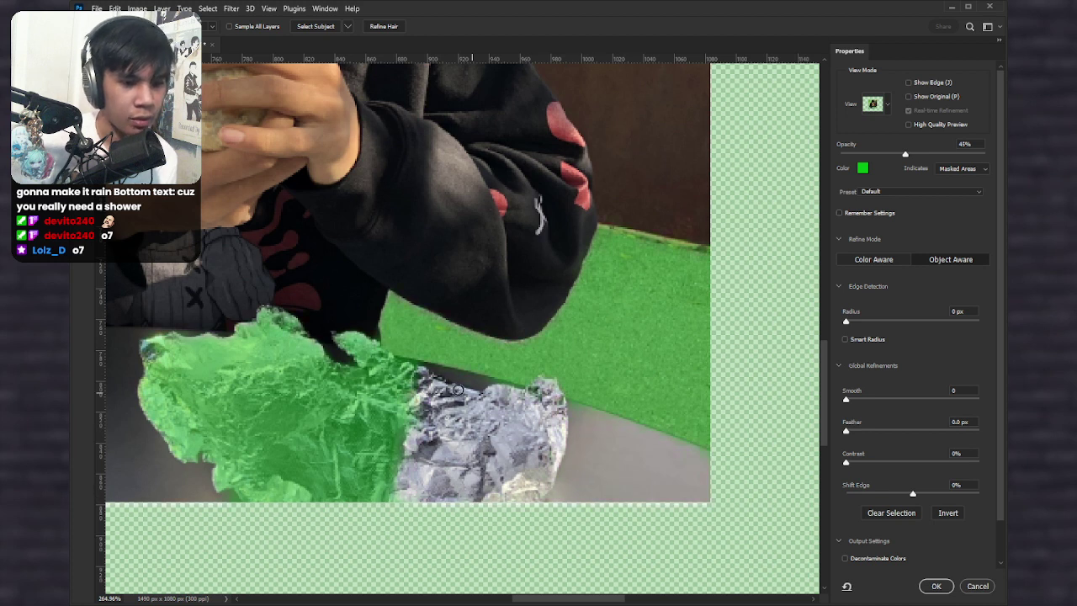
{"action": "mouse_move", "coordinate": [456, 389]}
{"action": "left_mouse_down"}
{"action": "mouse_move", "coordinate": [302, 416]}
{"action": "mouse_move", "coordinate": [207, 416]}
{"action": "left_mouse_up"}
{"action": "left_click_drag", "start_coordinate": [306, 370], "coordinate": [370, 345]}
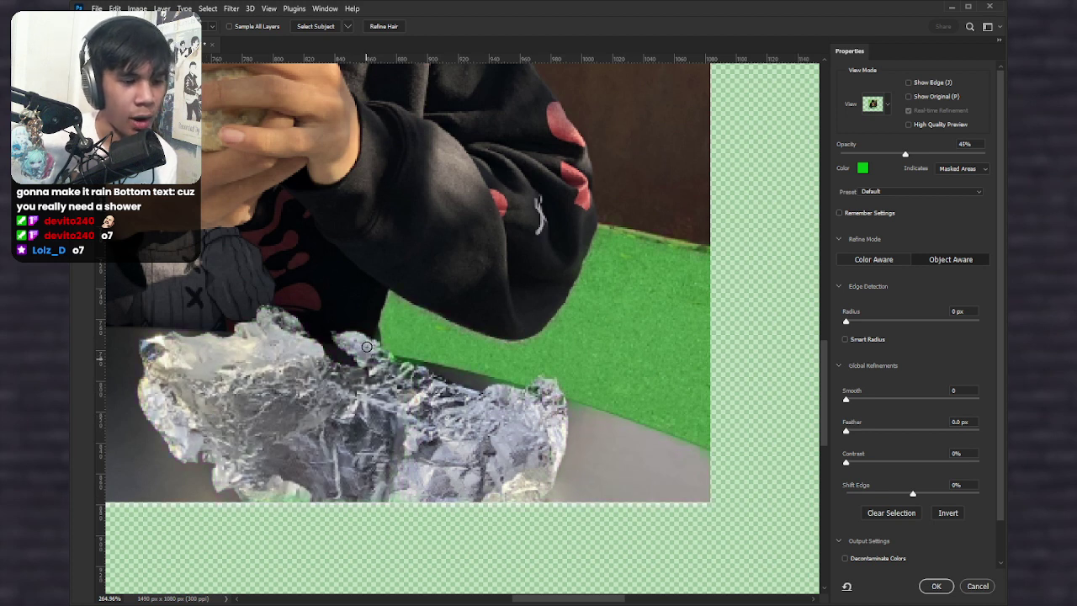
Step: Add the drink cup and the table surface next to it to the selection
{"action": "scroll", "coordinate": [300, 399], "scroll_direction": "down", "scroll_amount": 6}
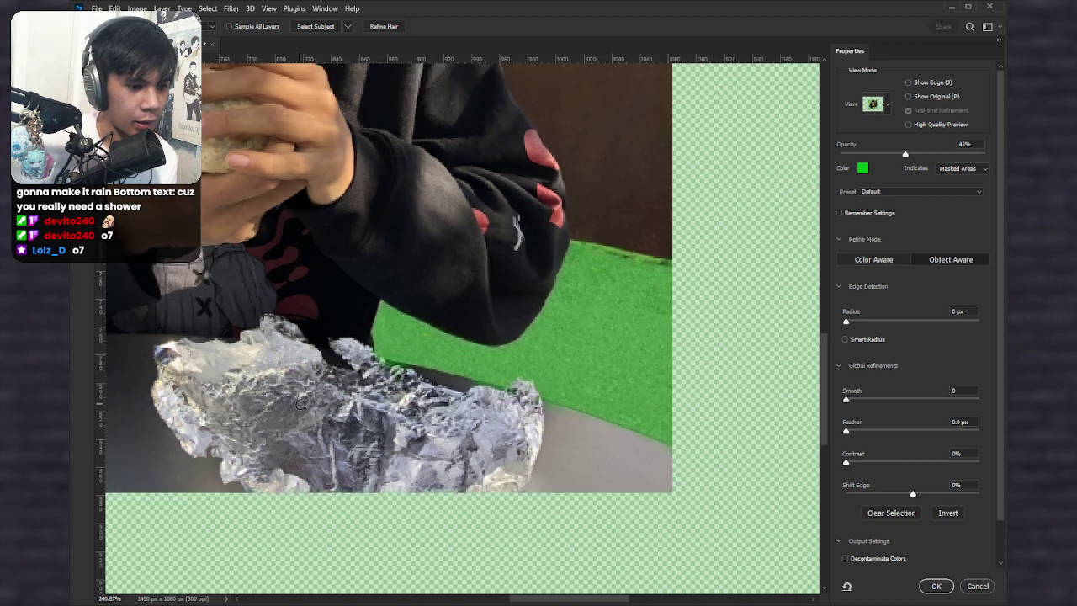
{"action": "left_click_drag", "start_coordinate": [225, 440], "coordinate": [544, 393]}
{"action": "mouse_move", "coordinate": [471, 414]}
{"action": "left_mouse_down"}
{"action": "mouse_move", "coordinate": [348, 396]}
{"action": "mouse_move", "coordinate": [384, 386]}
{"action": "mouse_move", "coordinate": [256, 393]}
{"action": "mouse_move", "coordinate": [289, 361]}
{"action": "mouse_move", "coordinate": [270, 299]}
{"action": "mouse_move", "coordinate": [246, 298]}
{"action": "mouse_move", "coordinate": [267, 303]}
{"action": "mouse_move", "coordinate": [266, 290]}
{"action": "mouse_move", "coordinate": [304, 268]}
{"action": "left_mouse_up"}
{"action": "left_click_drag", "start_coordinate": [313, 310], "coordinate": [317, 316]}
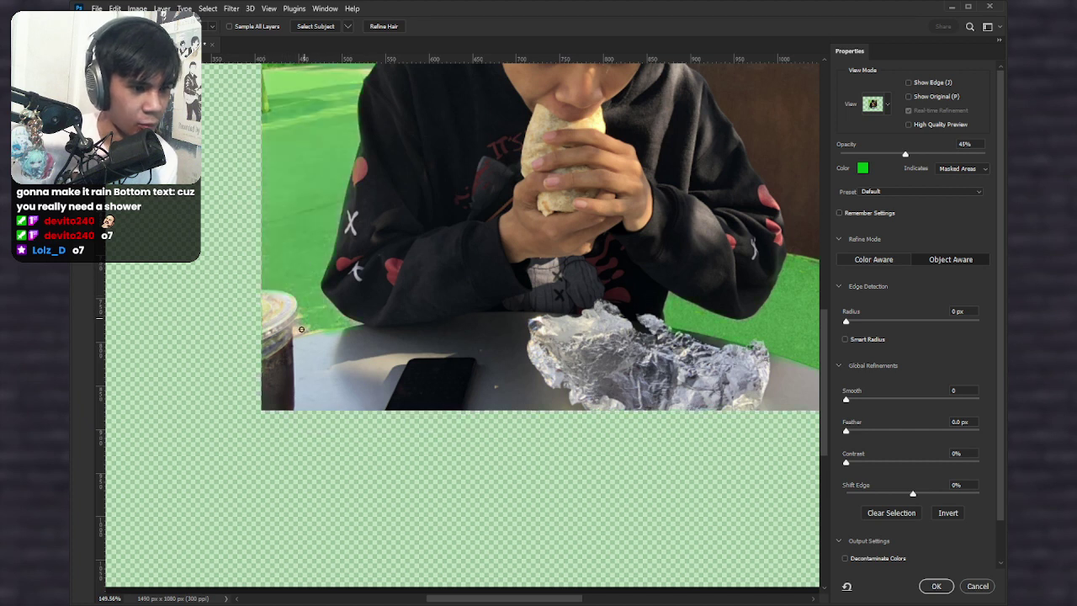
Step: Subtract the brown planter and the plants behind the man from the selection
{"action": "scroll", "coordinate": [321, 328], "scroll_direction": "down", "scroll_amount": 2}
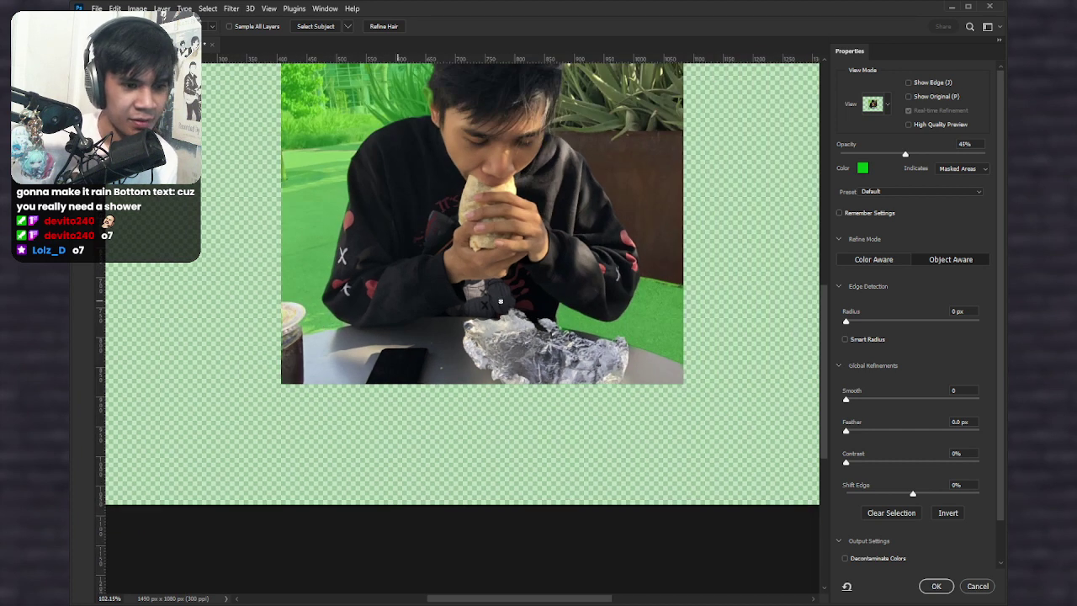
{"action": "left_click_drag", "start_coordinate": [604, 194], "coordinate": [472, 327]}
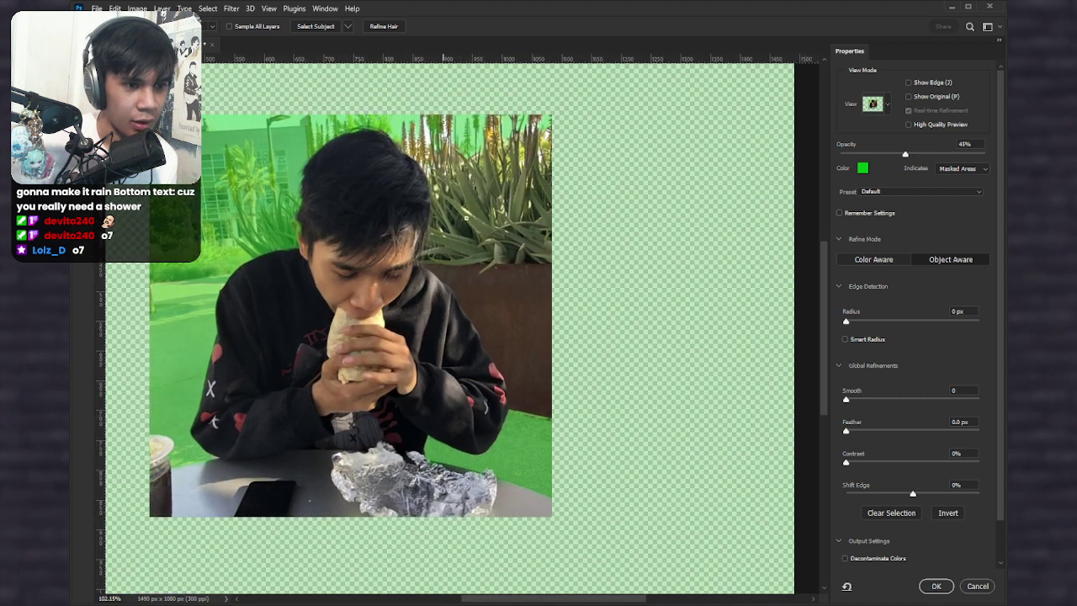
{"action": "left_click_drag", "start_coordinate": [530, 309], "coordinate": [547, 281]}
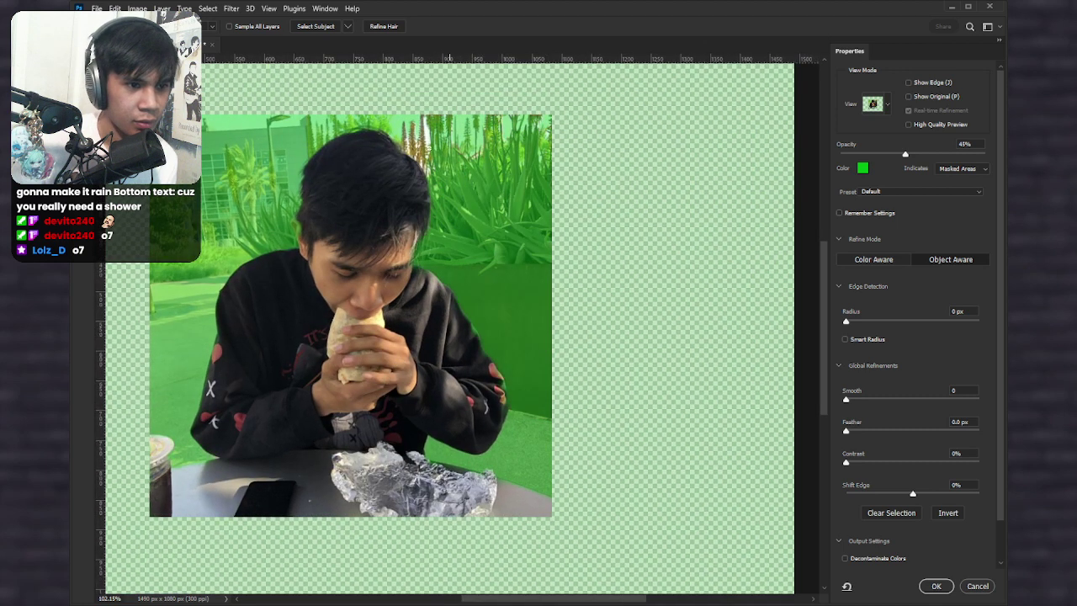
{"action": "left_click_drag", "start_coordinate": [449, 126], "coordinate": [402, 137]}
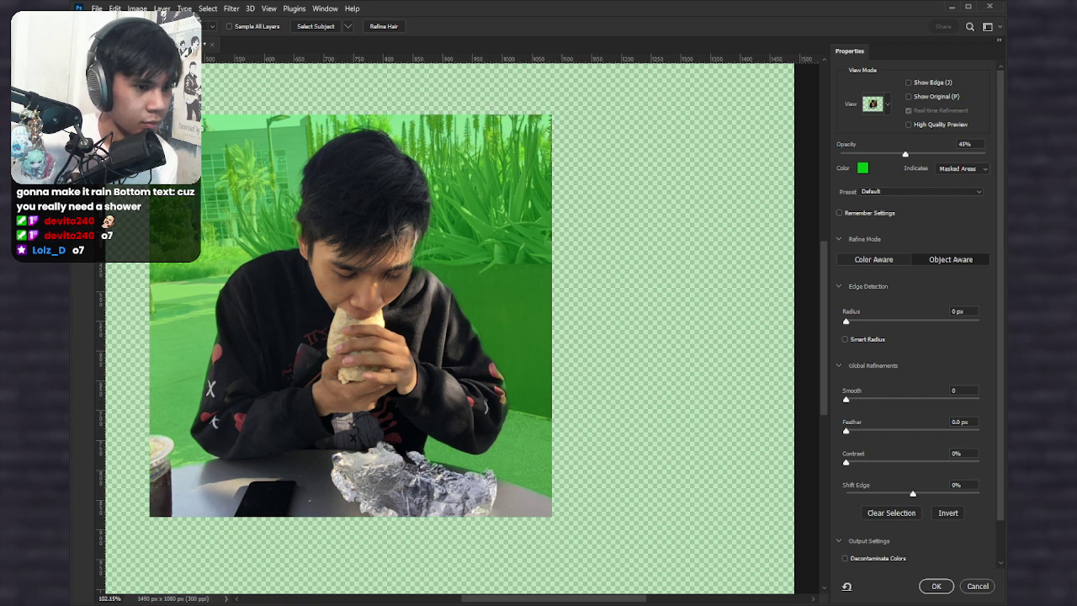
Step: Restore the outer edge of the planter-side hoodie sleeve, around its red patches, to the selection
{"action": "scroll", "coordinate": [454, 299], "scroll_direction": "up", "scroll_amount": 3}
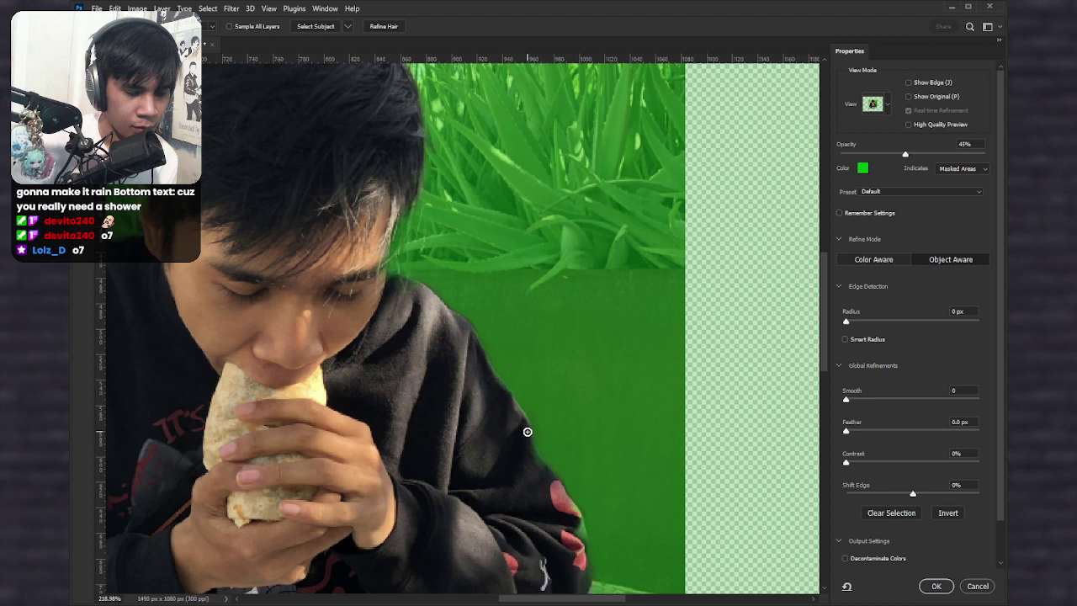
{"action": "left_click_drag", "start_coordinate": [473, 378], "coordinate": [471, 358]}
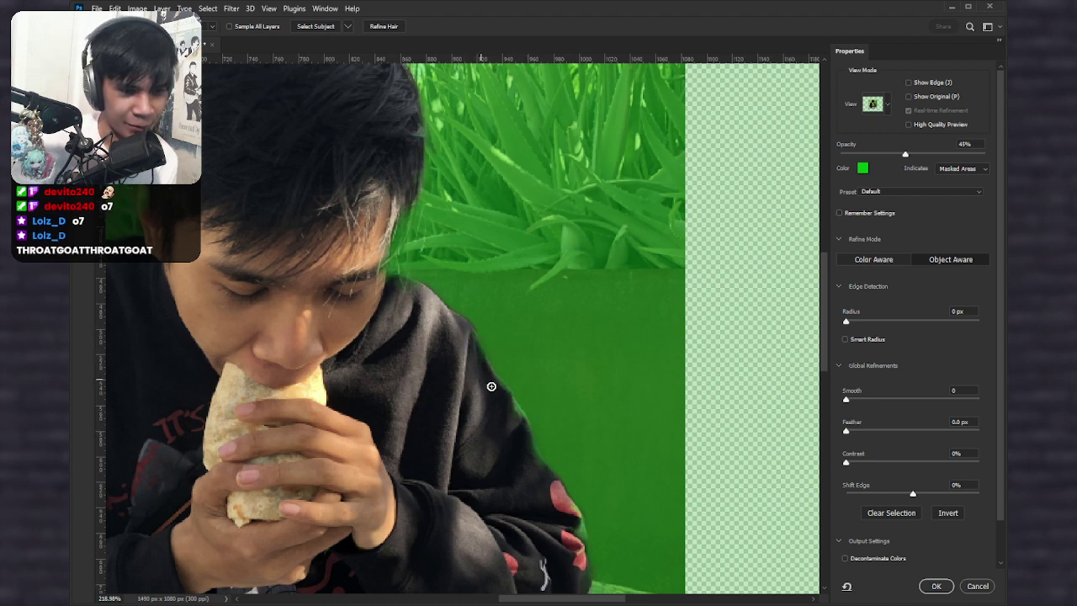
{"action": "left_click_drag", "start_coordinate": [604, 471], "coordinate": [611, 274]}
{"action": "scroll", "coordinate": [613, 308], "scroll_direction": "up", "scroll_amount": 5}
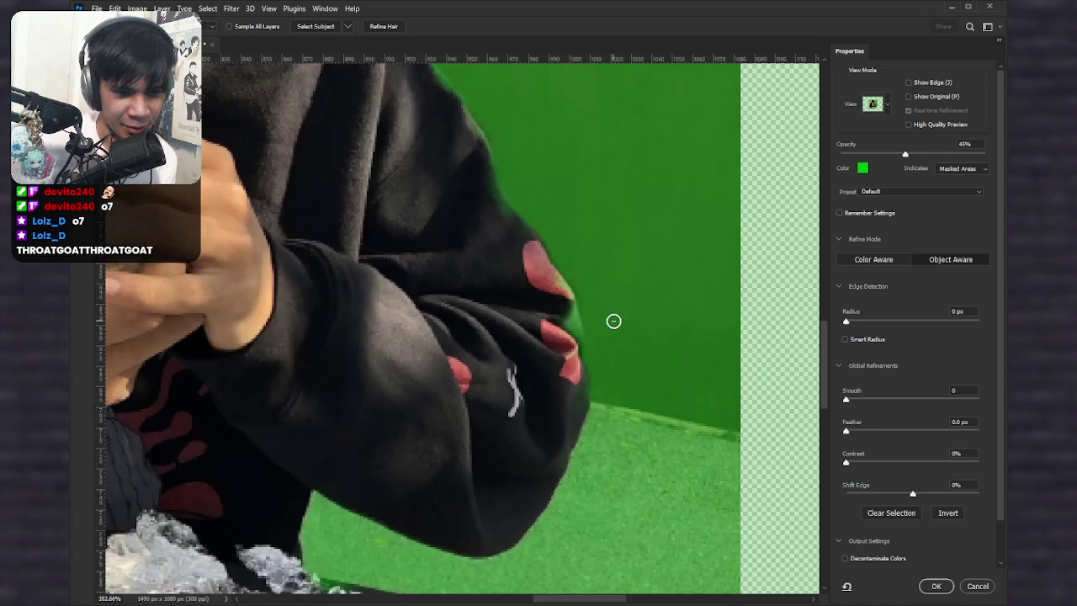
{"action": "mouse_move", "coordinate": [555, 298]}
{"action": "left_mouse_down"}
{"action": "mouse_move", "coordinate": [573, 321]}
{"action": "mouse_move", "coordinate": [574, 407]}
{"action": "left_mouse_up"}
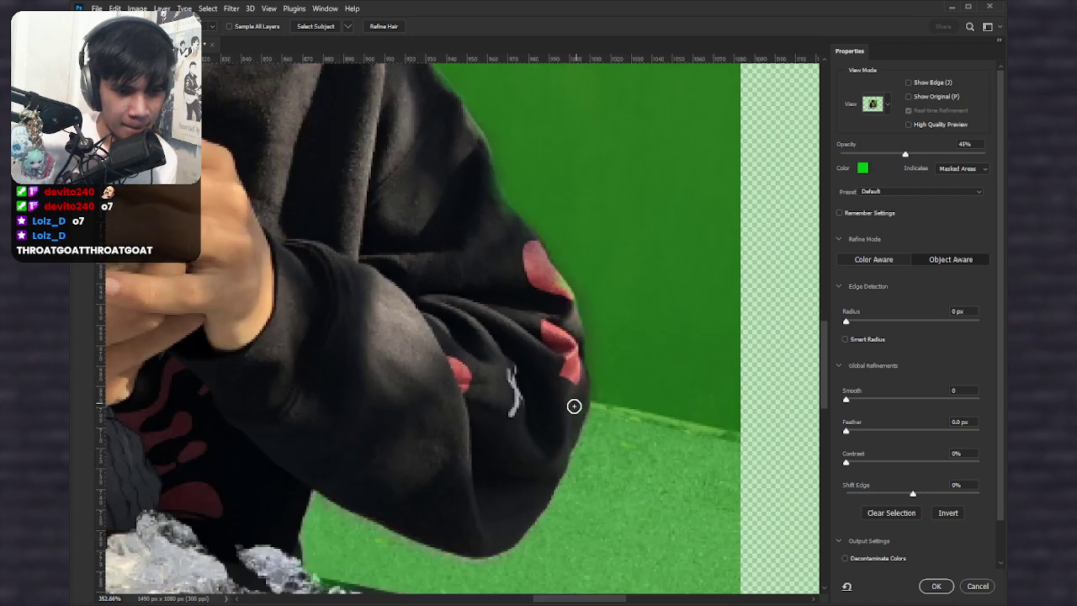
{"action": "scroll", "coordinate": [574, 406], "scroll_direction": "down", "scroll_amount": 5}
{"action": "scroll", "coordinate": [582, 280], "scroll_direction": "up", "scroll_amount": 4}
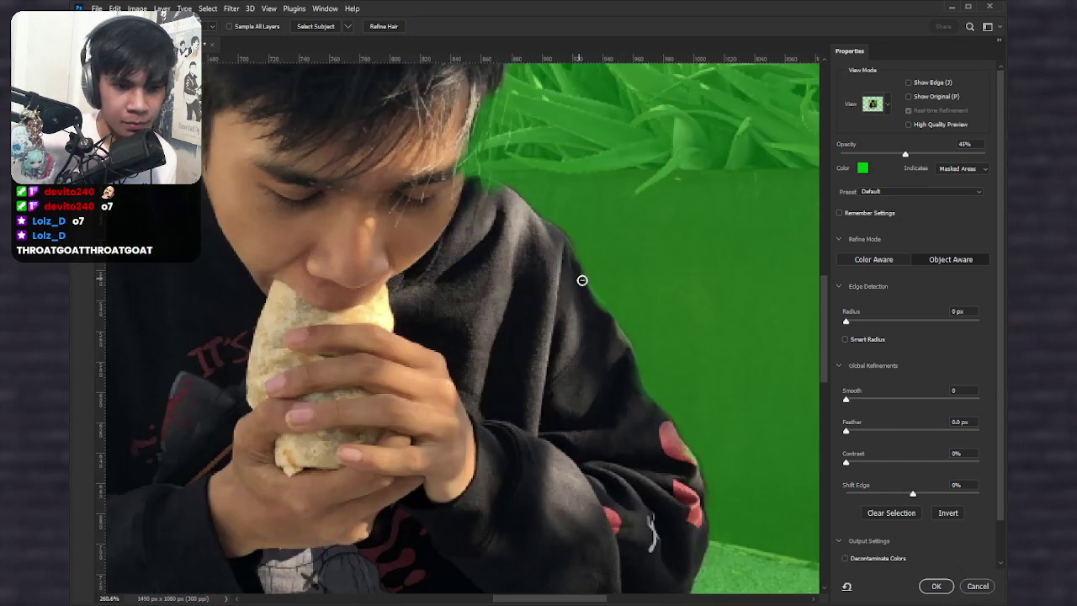
{"action": "scroll", "coordinate": [582, 280], "scroll_direction": "up", "scroll_amount": 5}
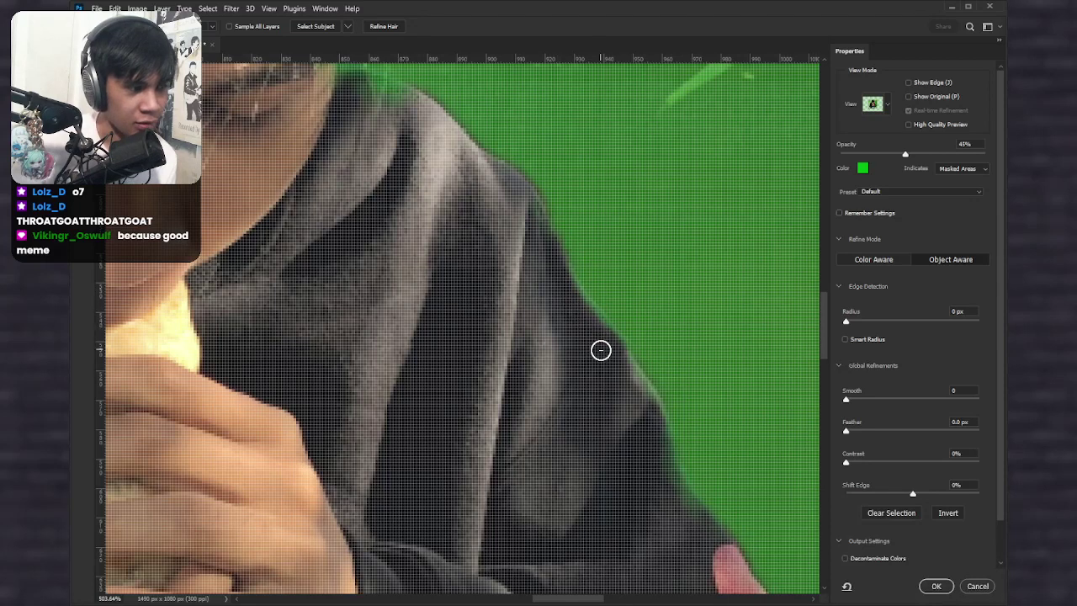
{"action": "scroll", "coordinate": [601, 350], "scroll_direction": "down", "scroll_amount": 4}
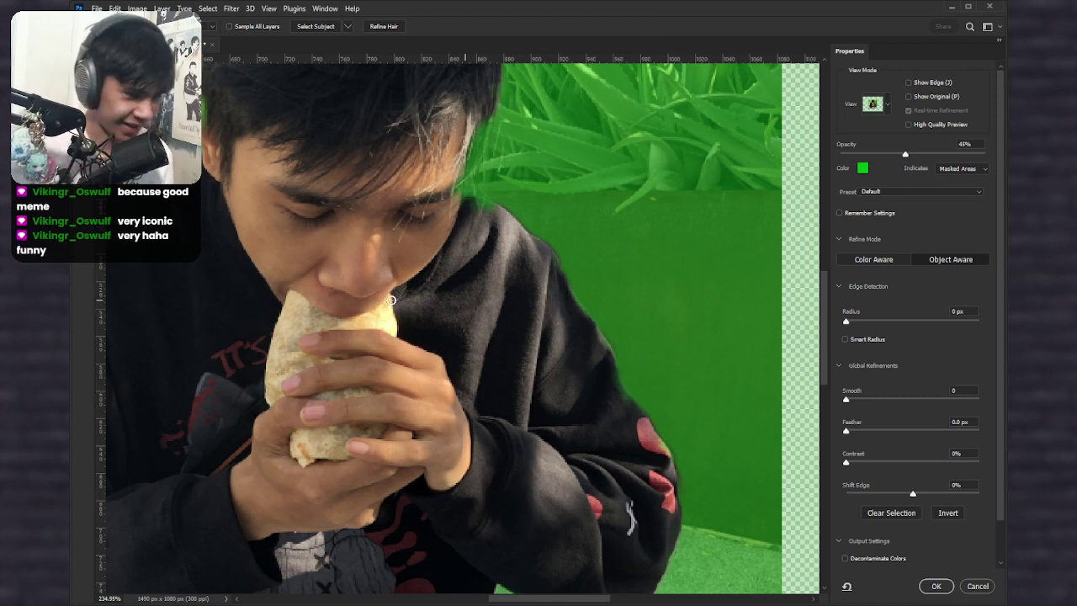
Step: Restore the hair and hoodie edge beside the planter-side temple and the missing part of the opposite ear
{"action": "scroll", "coordinate": [454, 188], "scroll_direction": "up", "scroll_amount": 2}
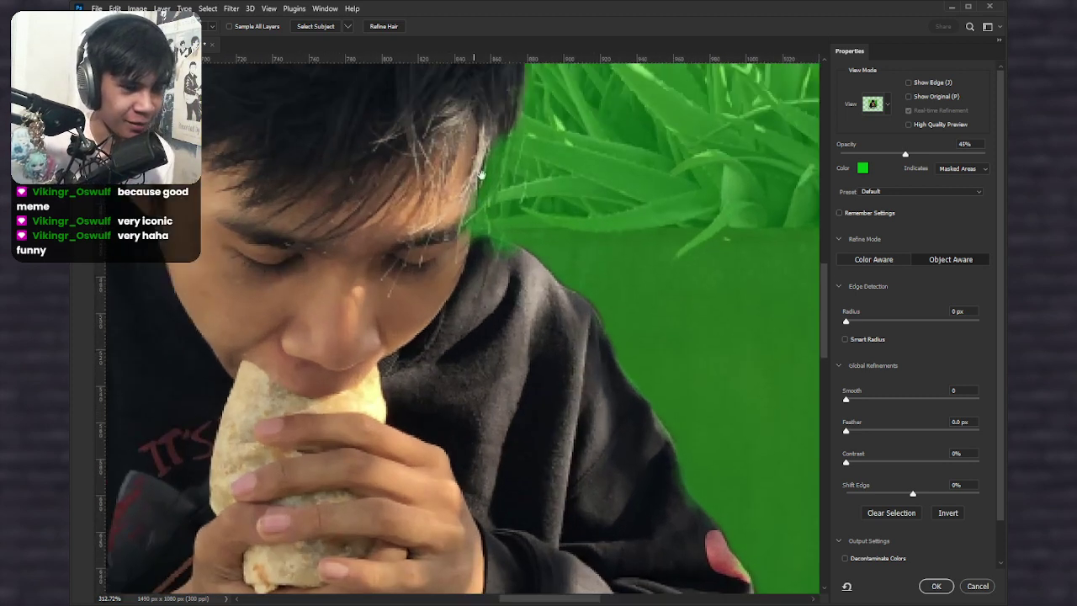
{"action": "left_click_drag", "start_coordinate": [481, 175], "coordinate": [490, 192]}
{"action": "left_click_drag", "start_coordinate": [510, 139], "coordinate": [480, 253]}
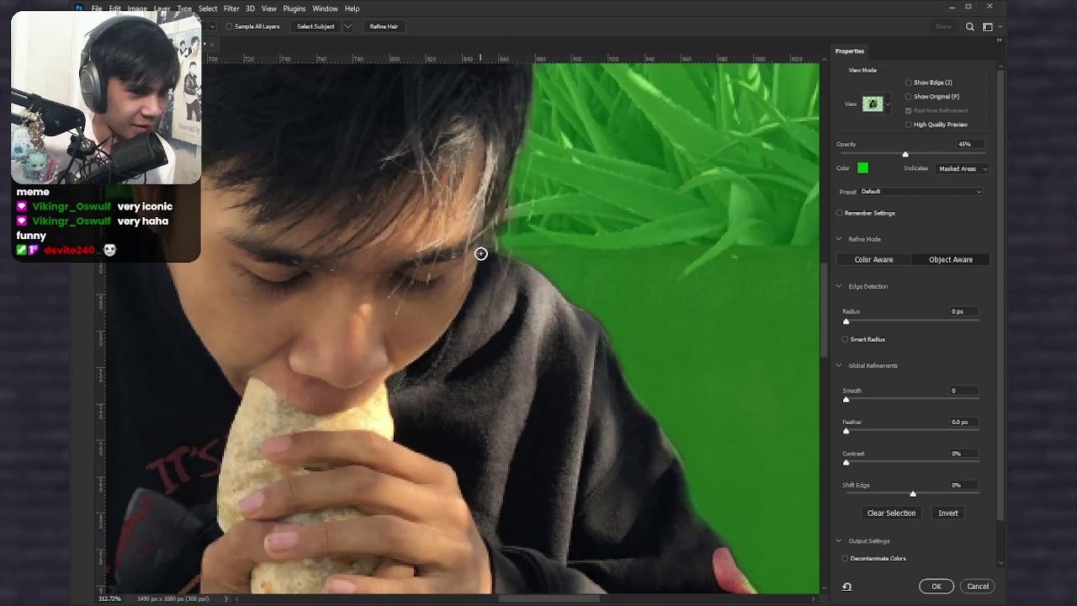
{"action": "scroll", "coordinate": [480, 254], "scroll_direction": "down", "scroll_amount": 3}
{"action": "scroll", "coordinate": [383, 200], "scroll_direction": "up", "scroll_amount": 4}
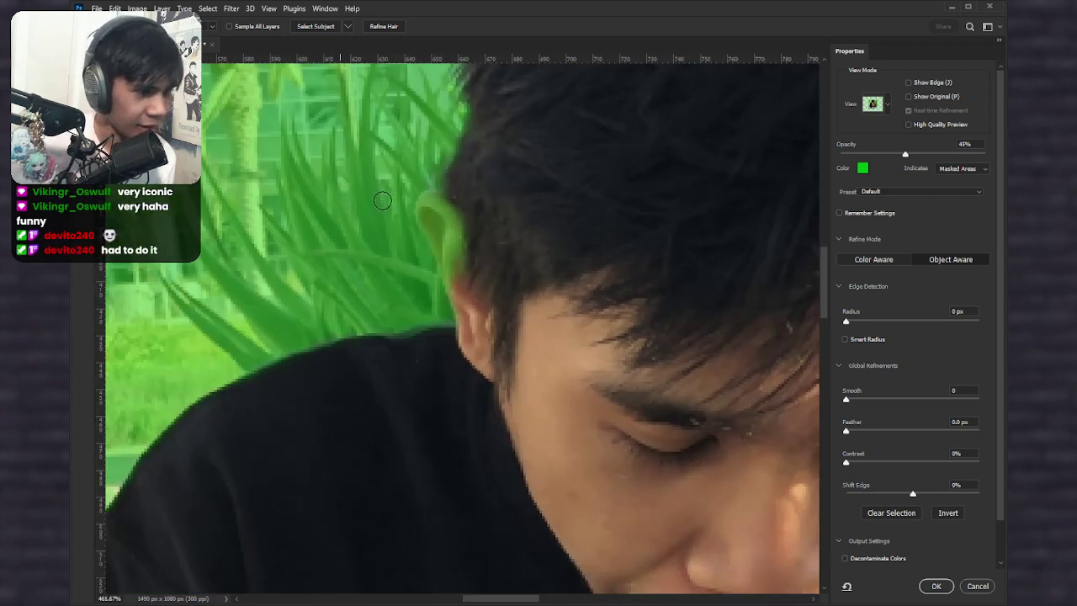
{"action": "mouse_move", "coordinate": [444, 218]}
{"action": "left_mouse_down"}
{"action": "mouse_move", "coordinate": [453, 235]}
{"action": "mouse_move", "coordinate": [430, 204]}
{"action": "left_mouse_up"}
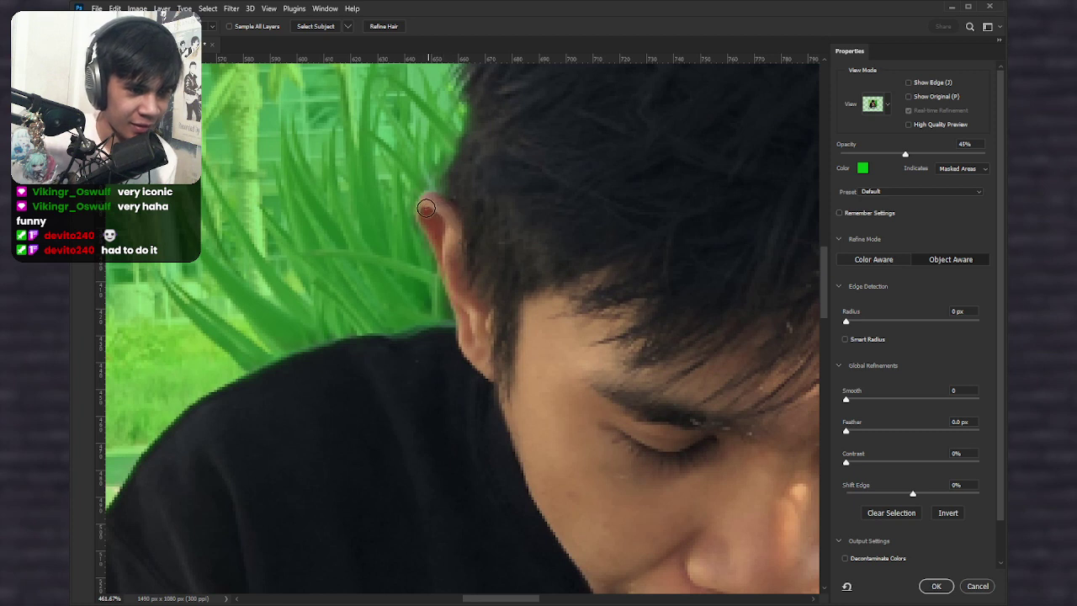
Step: Refine the hair outline around the head, from the crown down both sides, with the Refine Edge brush
{"action": "scroll", "coordinate": [426, 208], "scroll_direction": "down", "scroll_amount": 4}
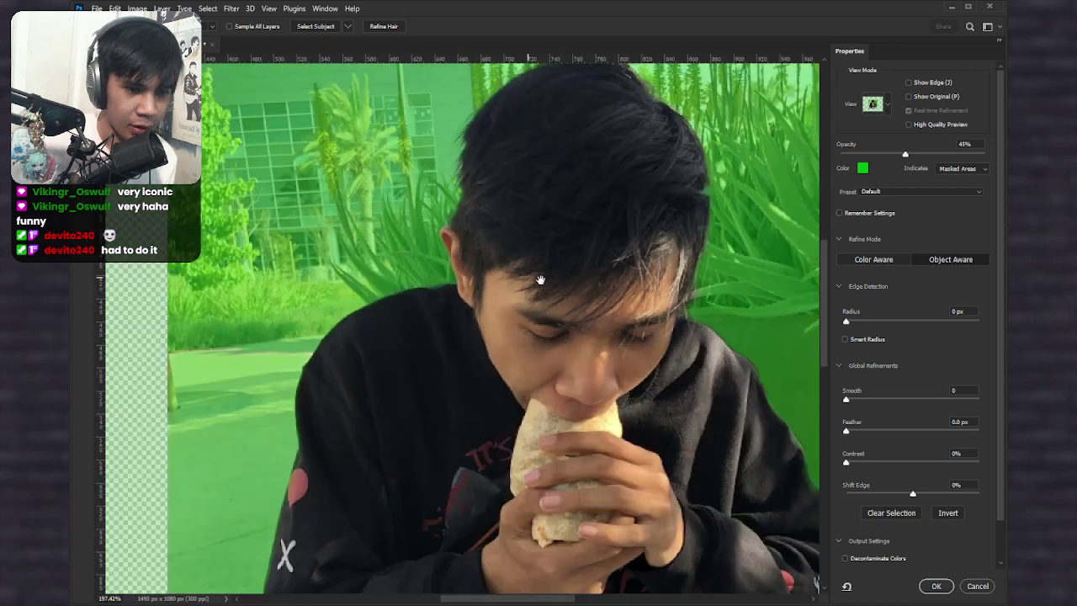
{"action": "left_click_drag", "start_coordinate": [540, 279], "coordinate": [479, 316]}
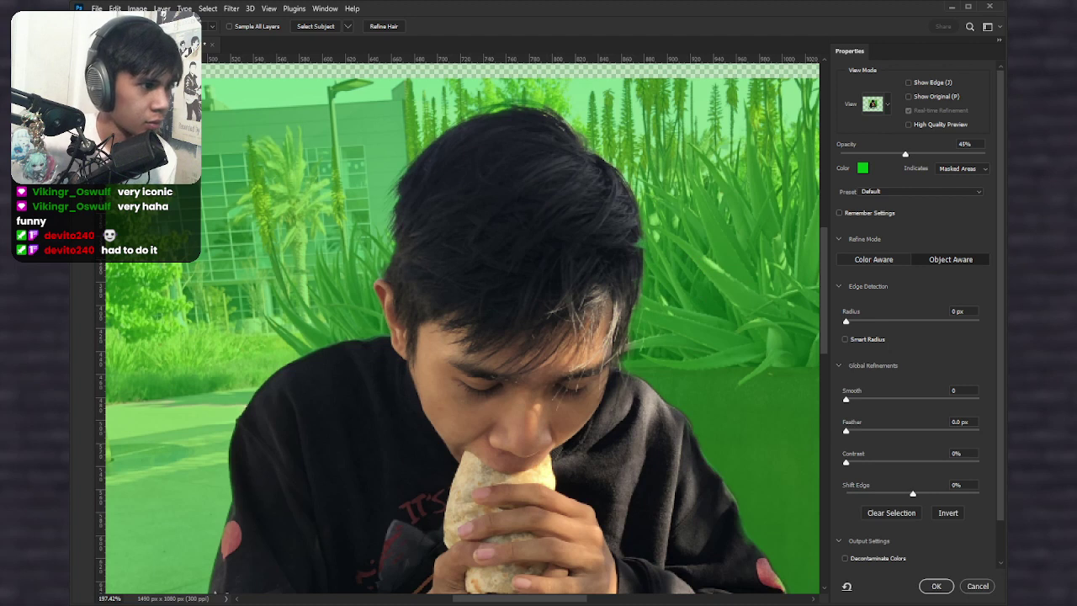
{"action": "key", "text": "r"}
{"action": "mouse_move", "coordinate": [550, 119]}
{"action": "left_mouse_down"}
{"action": "mouse_move", "coordinate": [519, 112]}
{"action": "mouse_move", "coordinate": [419, 162]}
{"action": "mouse_move", "coordinate": [401, 222]}
{"action": "mouse_move", "coordinate": [397, 198]}
{"action": "mouse_move", "coordinate": [402, 249]}
{"action": "left_mouse_up"}
{"action": "mouse_move", "coordinate": [625, 236]}
{"action": "left_mouse_down"}
{"action": "mouse_move", "coordinate": [617, 187]}
{"action": "mouse_move", "coordinate": [561, 125]}
{"action": "left_mouse_up"}
{"action": "mouse_move", "coordinate": [632, 247]}
{"action": "left_mouse_down"}
{"action": "mouse_move", "coordinate": [639, 297]}
{"action": "mouse_move", "coordinate": [618, 355]}
{"action": "left_mouse_up"}
{"action": "scroll", "coordinate": [702, 335], "scroll_direction": "up", "scroll_amount": 5}
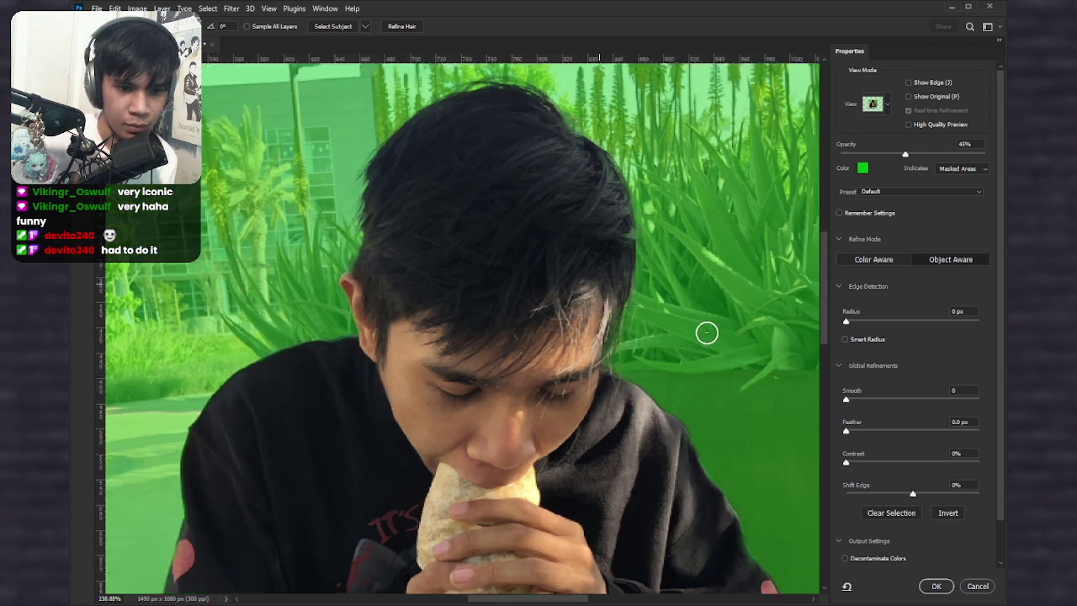
{"action": "left_click_drag", "start_coordinate": [559, 225], "coordinate": [561, 322]}
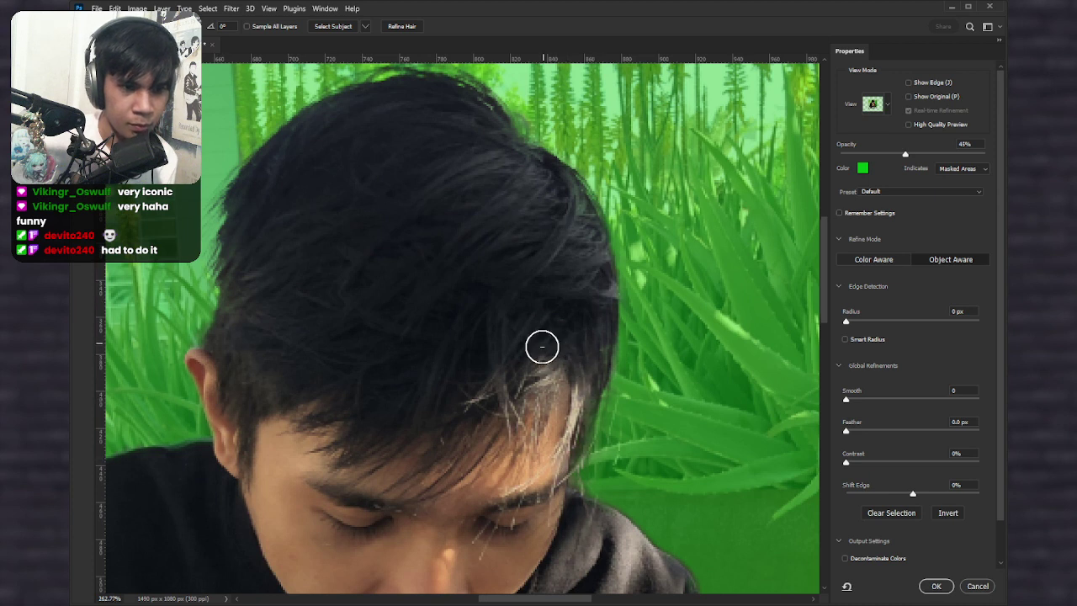
Step: Apply the finished Select and Mask refinement to the burrito photo
{"action": "scroll", "coordinate": [540, 339], "scroll_direction": "down", "scroll_amount": 6}
{"action": "scroll", "coordinate": [539, 339], "scroll_direction": "down", "scroll_amount": 2}
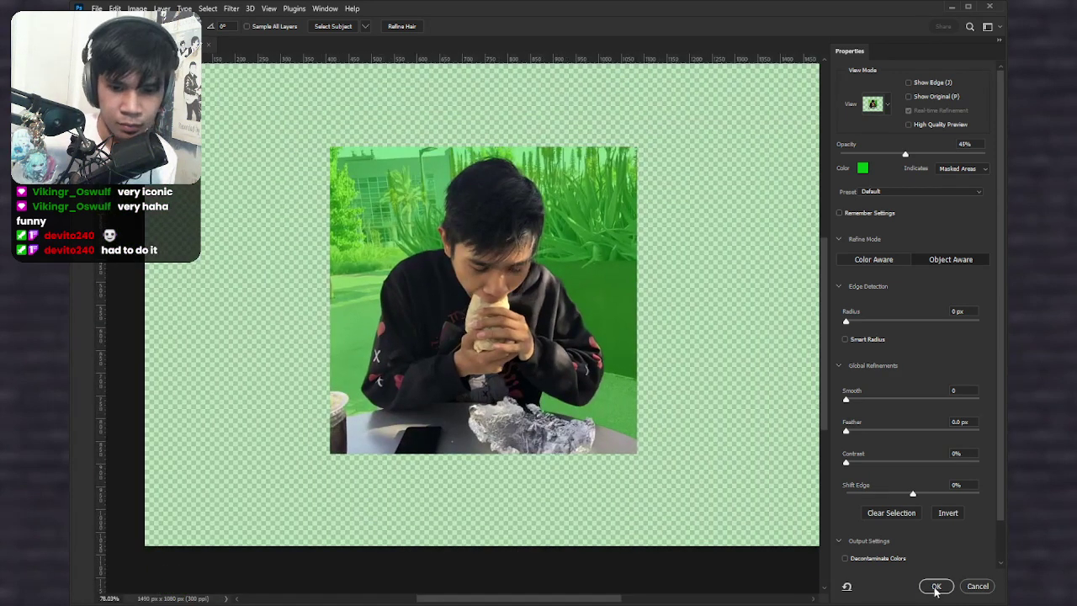
{"action": "left_click", "coordinate": [934, 588]}
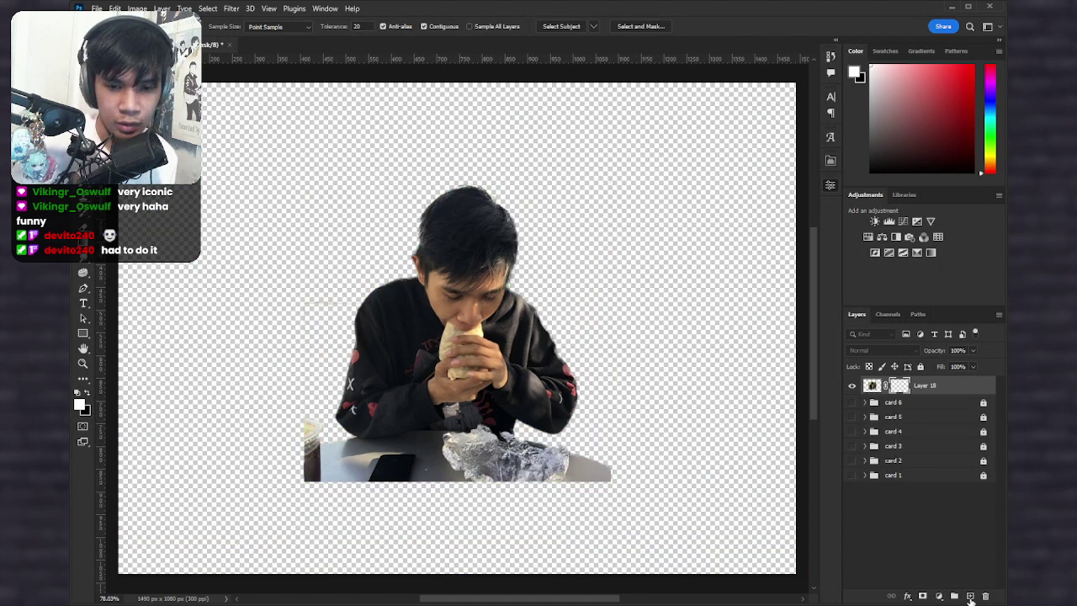
Step: Add a new layer directly below the burrito cutout and fill it with black
{"action": "scroll", "coordinate": [500, 338], "scroll_direction": "down", "scroll_amount": 2}
{"action": "scroll", "coordinate": [500, 338], "scroll_direction": "up", "scroll_amount": 3}
{"action": "left_click", "coordinate": [970, 595]}
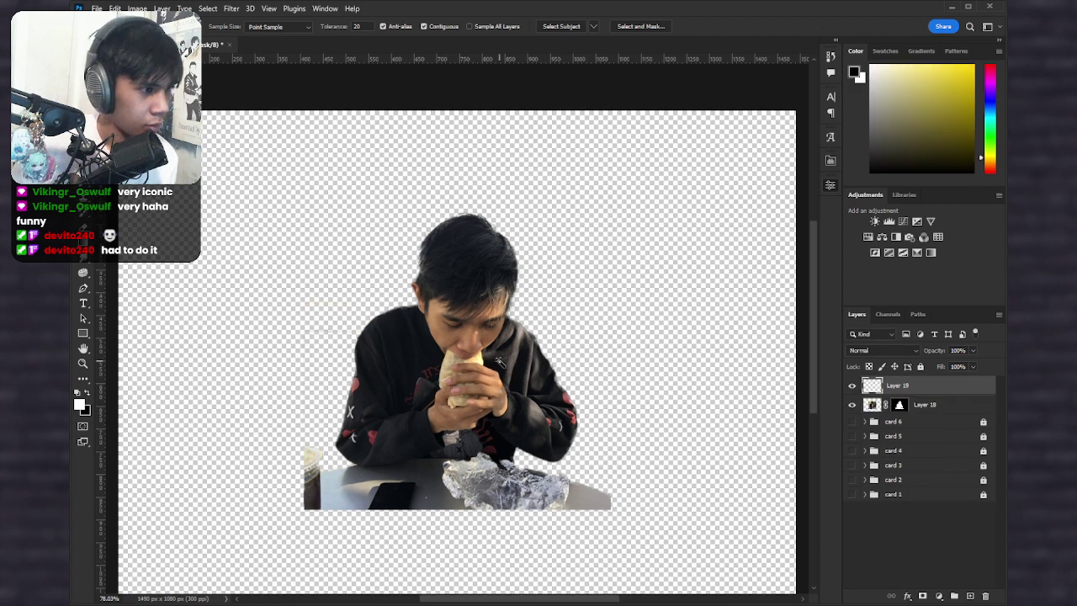
{"action": "left_click_drag", "start_coordinate": [969, 394], "coordinate": [967, 413]}
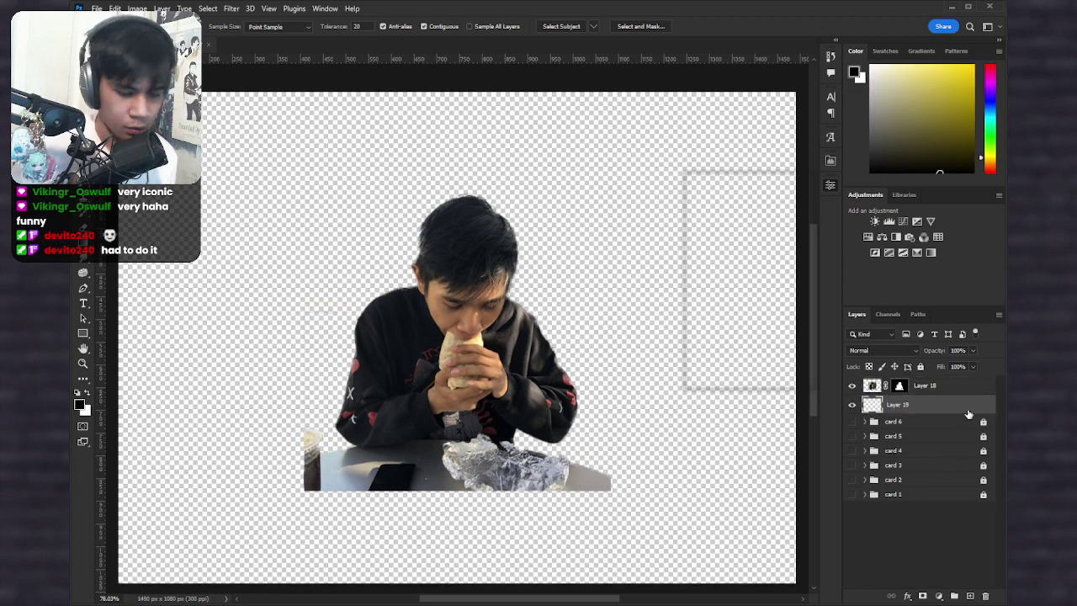
{"action": "key", "text": "x"}
{"action": "key", "text": "ctrl+BackSpace"}
{"action": "left_click_drag", "start_coordinate": [498, 299], "coordinate": [551, 300]}
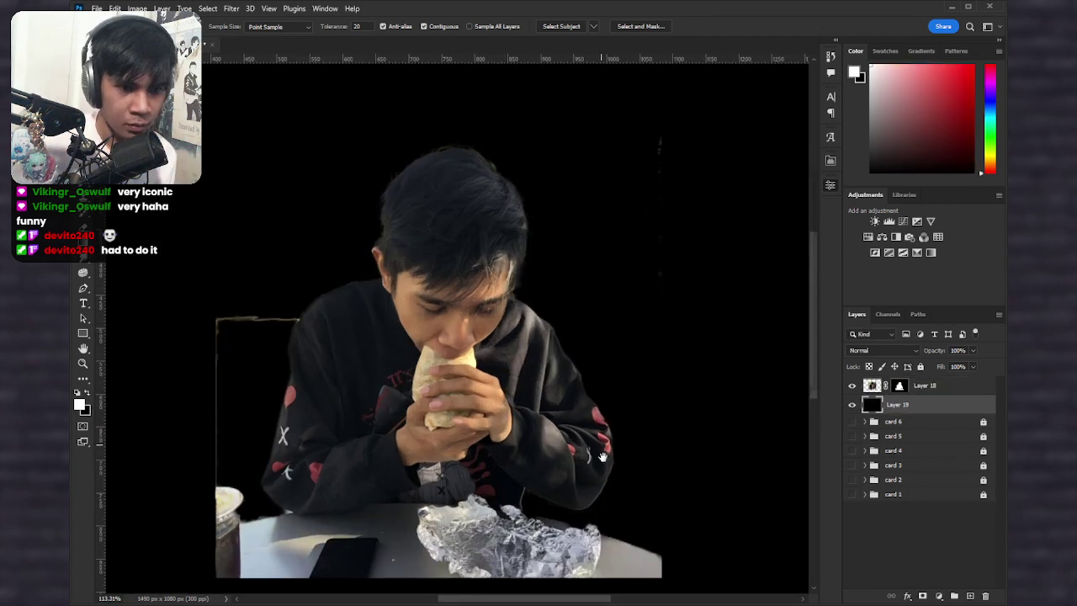
{"action": "left_click_drag", "start_coordinate": [554, 410], "coordinate": [435, 296]}
{"action": "key", "text": "b"}
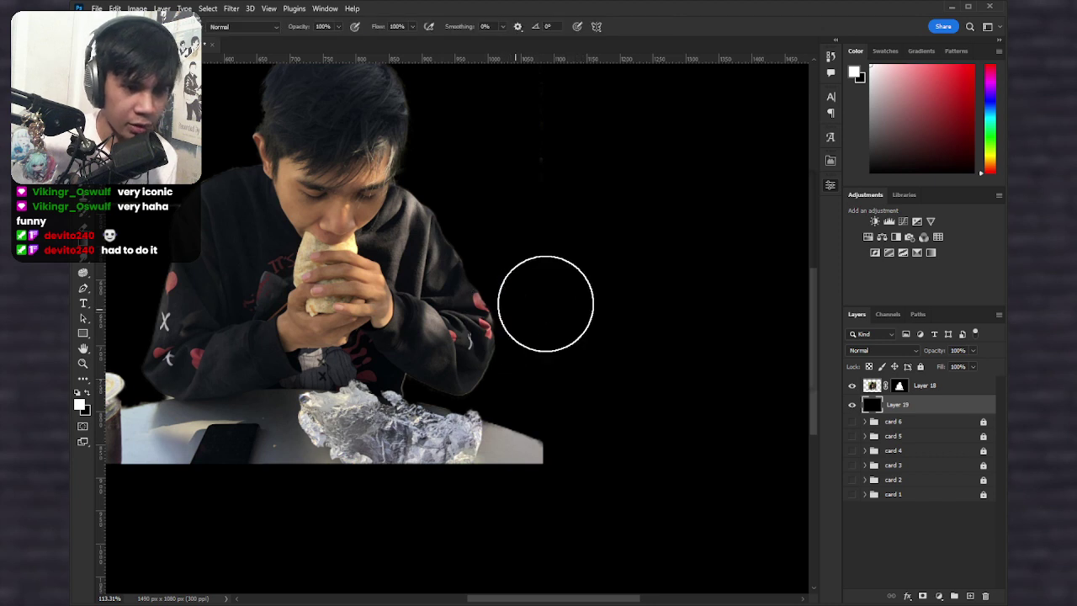
{"action": "left_click_drag", "start_coordinate": [546, 305], "coordinate": [601, 12]}
{"action": "key", "text": "ctrl+z"}
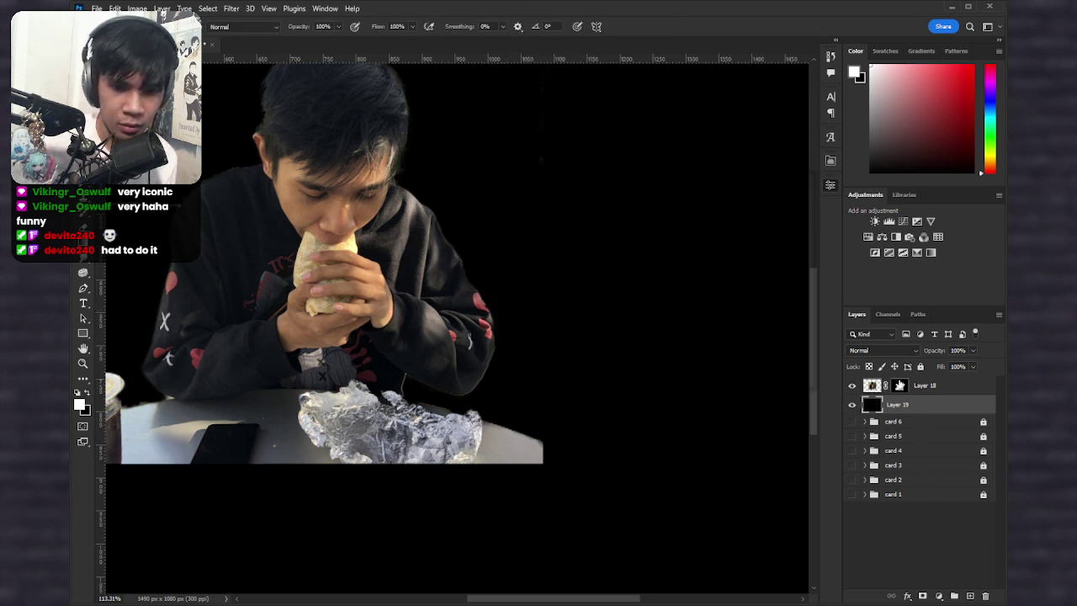
Step: Paint black on the burrito cutout's mask to hide the stray specks beside the head and the upper corner of the leftover photo border
{"action": "left_click", "coordinate": [899, 386]}
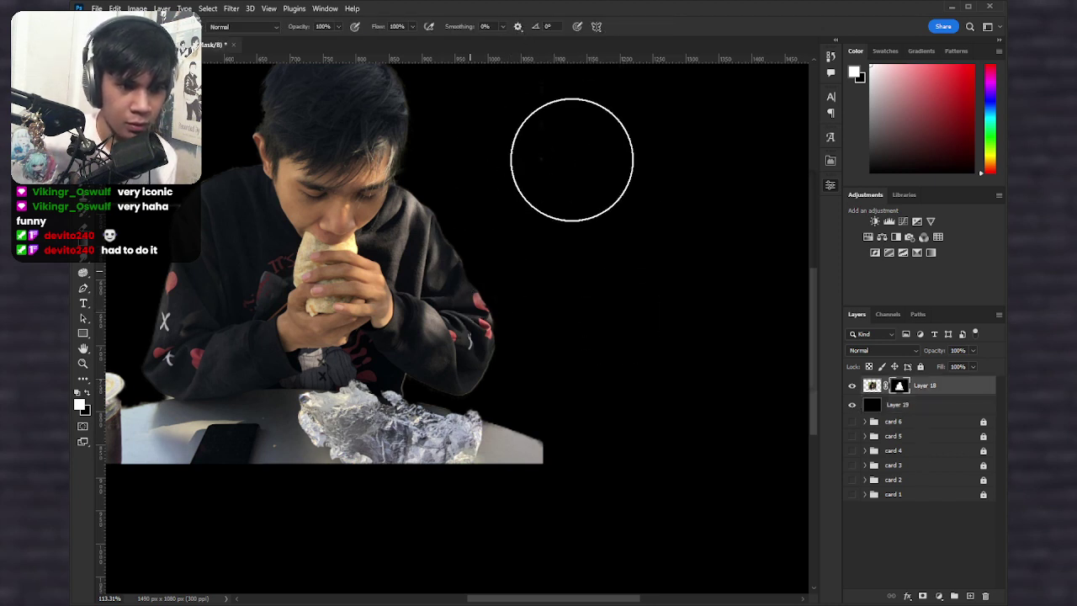
{"action": "left_click_drag", "start_coordinate": [555, 166], "coordinate": [543, 128]}
{"action": "left_click_drag", "start_coordinate": [485, 232], "coordinate": [525, 384]}
{"action": "key", "text": "ctrl+z"}
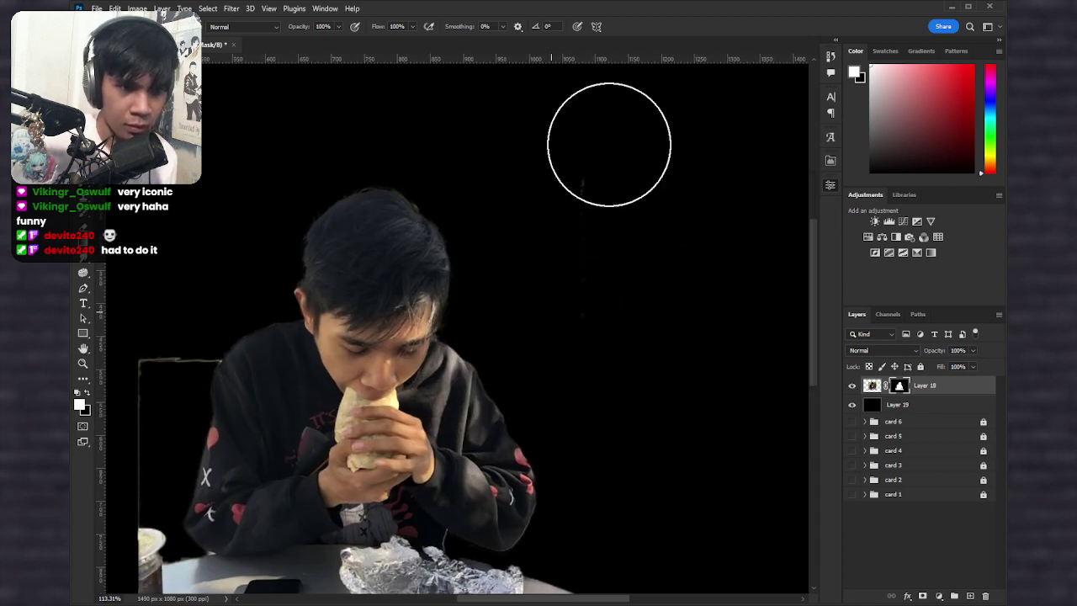
{"action": "left_click_drag", "start_coordinate": [608, 137], "coordinate": [613, 325]}
{"action": "key", "text": "ctrl+z"}
{"action": "key", "text": "x"}
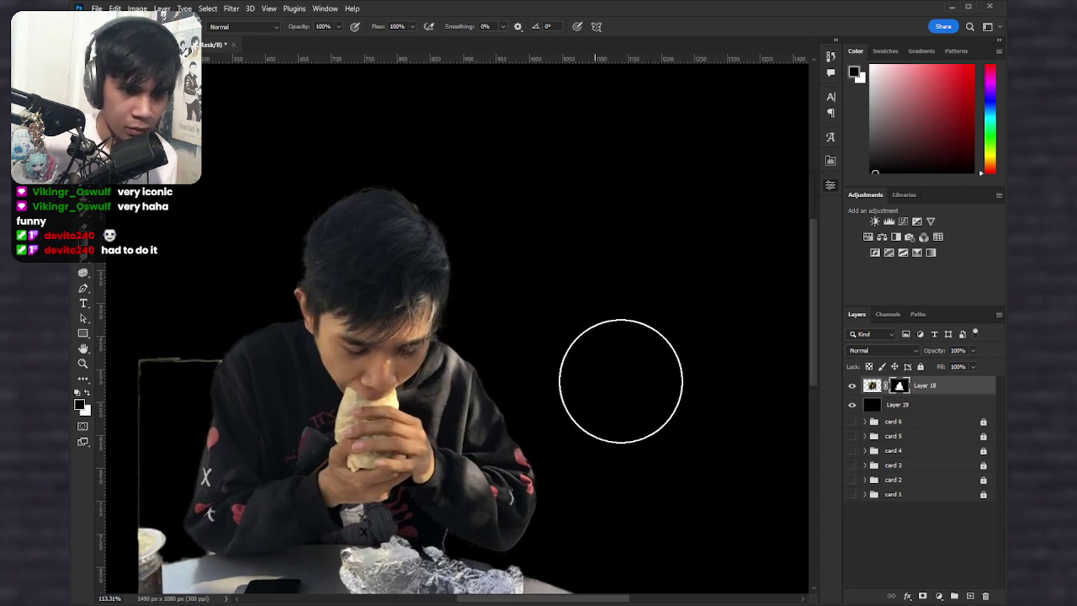
{"action": "left_click_drag", "start_coordinate": [303, 384], "coordinate": [550, 243]}
{"action": "scroll", "coordinate": [392, 203], "scroll_direction": "up", "scroll_amount": 6}
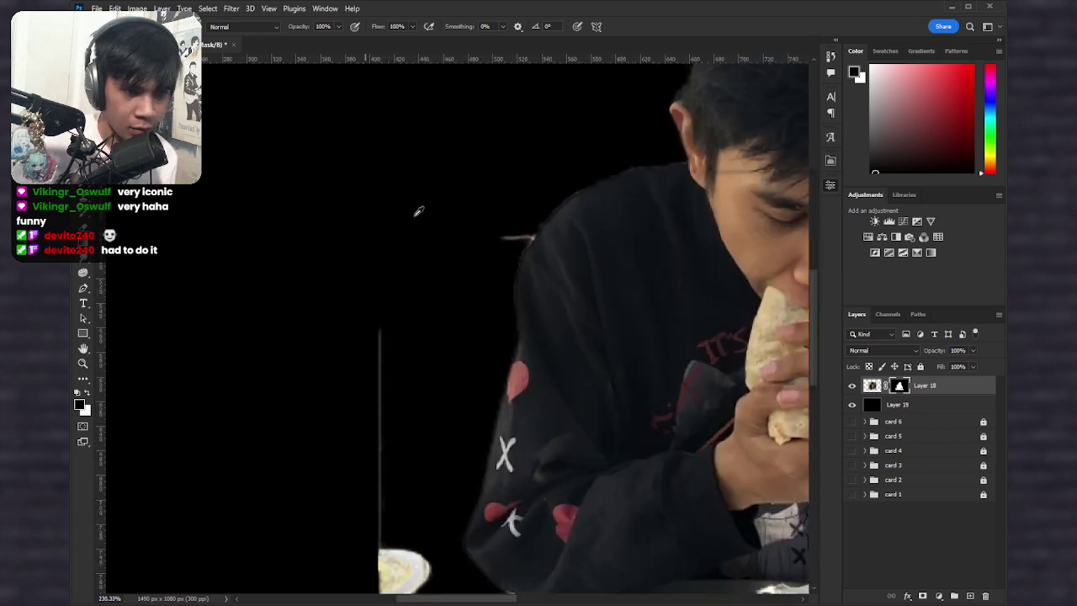
Step: Paint out the rest of the leftover photo border between the cup and the hoodie shoulder on the cutout's mask
{"action": "left_click", "coordinate": [421, 177]}
{"action": "left_click_drag", "start_coordinate": [442, 279], "coordinate": [468, 316]}
{"action": "left_click", "coordinate": [446, 174]}
{"action": "left_click", "coordinate": [448, 197]}
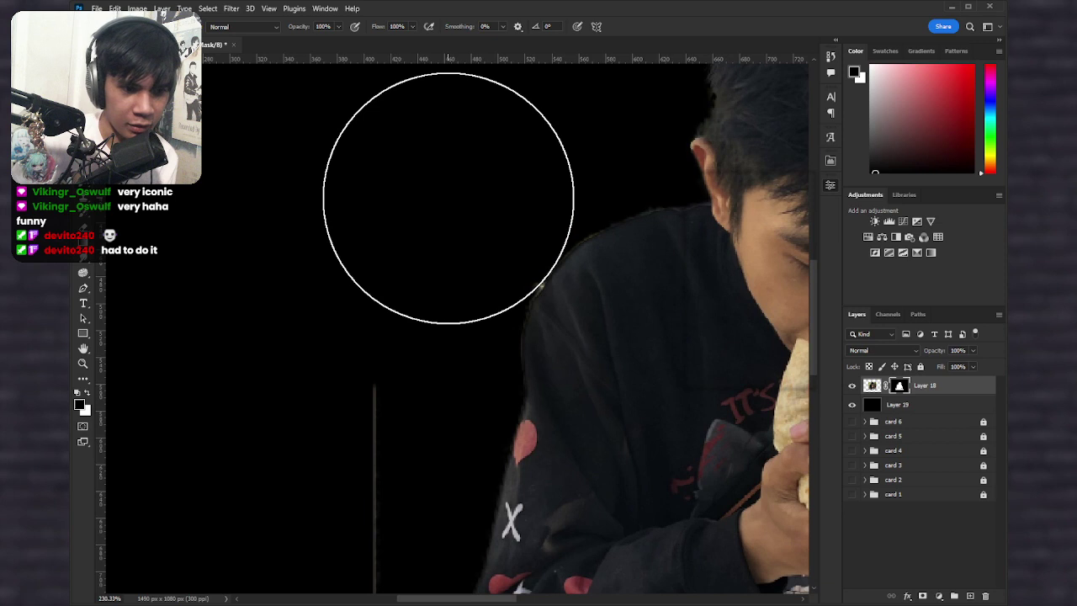
{"action": "left_click", "coordinate": [447, 205]}
{"action": "mouse_move", "coordinate": [289, 336]}
{"action": "left_mouse_down"}
{"action": "mouse_move", "coordinate": [320, 291]}
{"action": "mouse_move", "coordinate": [368, 100]}
{"action": "left_mouse_up"}
{"action": "mouse_move", "coordinate": [395, 220]}
{"action": "left_mouse_down"}
{"action": "mouse_move", "coordinate": [404, 228]}
{"action": "mouse_move", "coordinate": [387, 280]}
{"action": "left_mouse_up"}
{"action": "scroll", "coordinate": [404, 387], "scroll_direction": "down", "scroll_amount": 8}
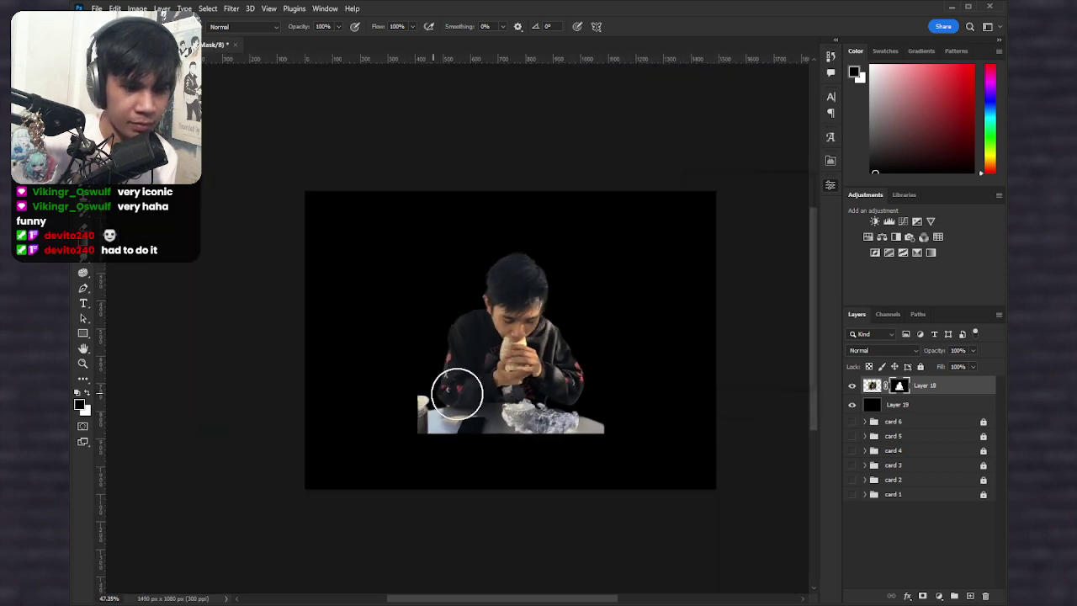
{"action": "scroll", "coordinate": [422, 338], "scroll_direction": "up", "scroll_amount": 7}
{"action": "scroll", "coordinate": [422, 338], "scroll_direction": "up", "scroll_amount": 3}
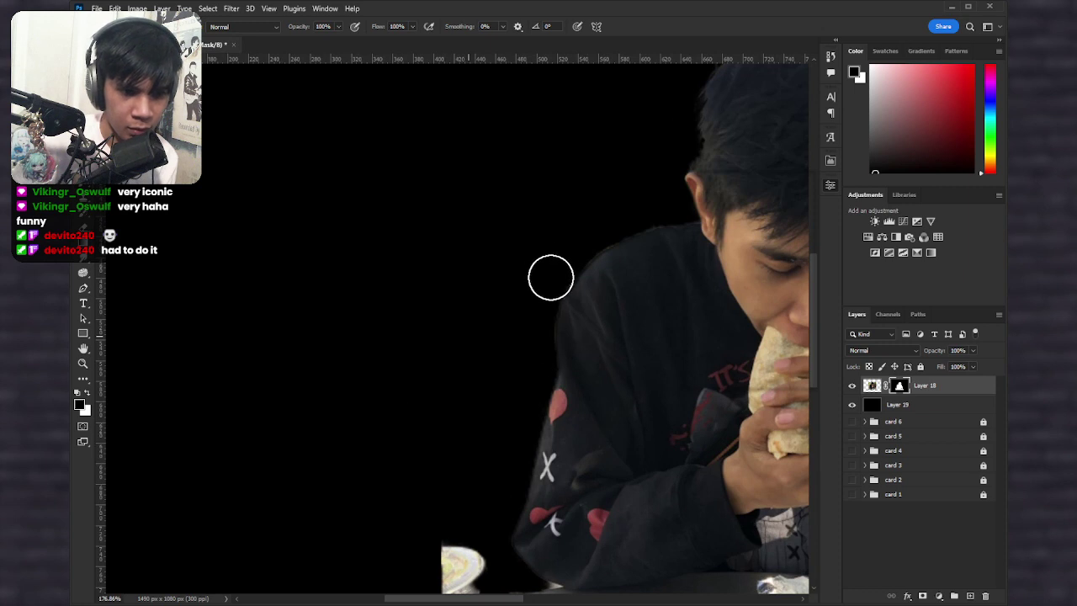
{"action": "scroll", "coordinate": [584, 290], "scroll_direction": "up", "scroll_amount": 8}
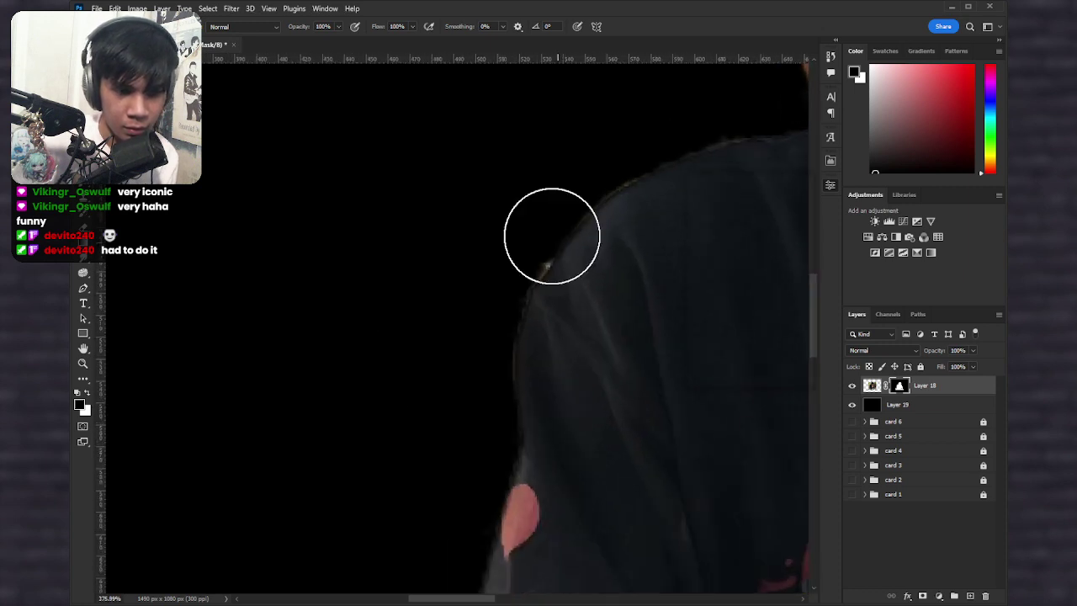
{"action": "scroll", "coordinate": [509, 242], "scroll_direction": "down", "scroll_amount": 10}
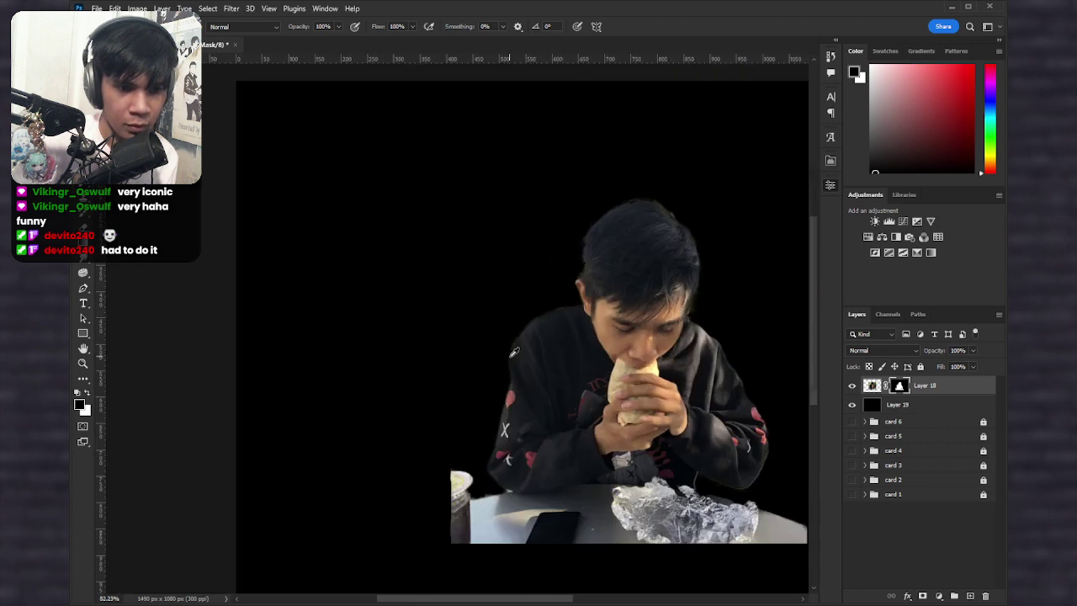
Step: Convert the masked burrito cutout into a smart object and delete the black layer beneath it
{"action": "key", "text": "x"}
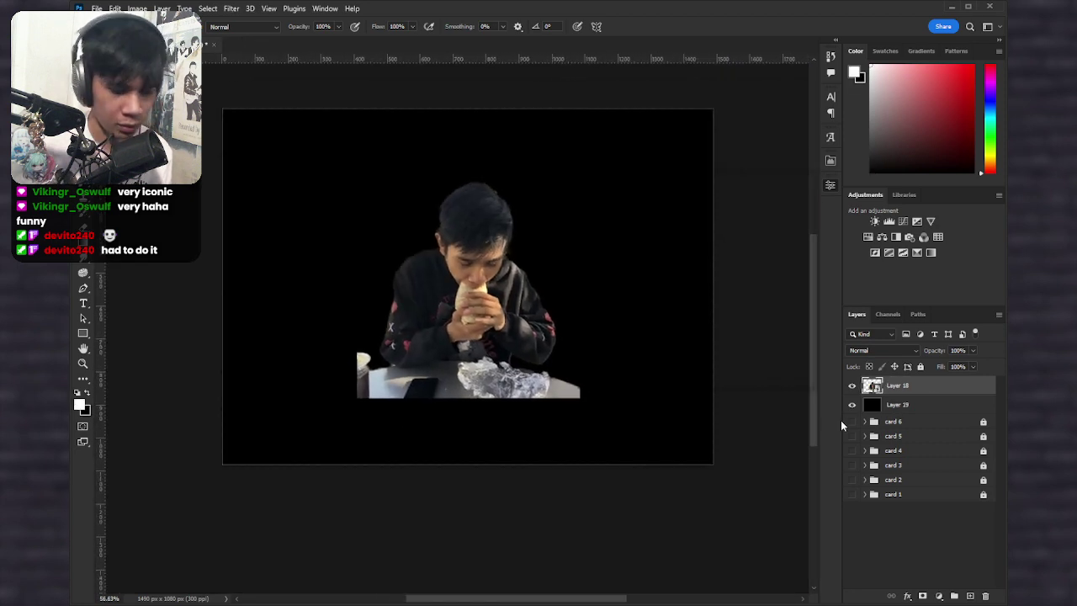
{"action": "key", "text": "ctrl+t"}
{"action": "key", "text": "Return"}
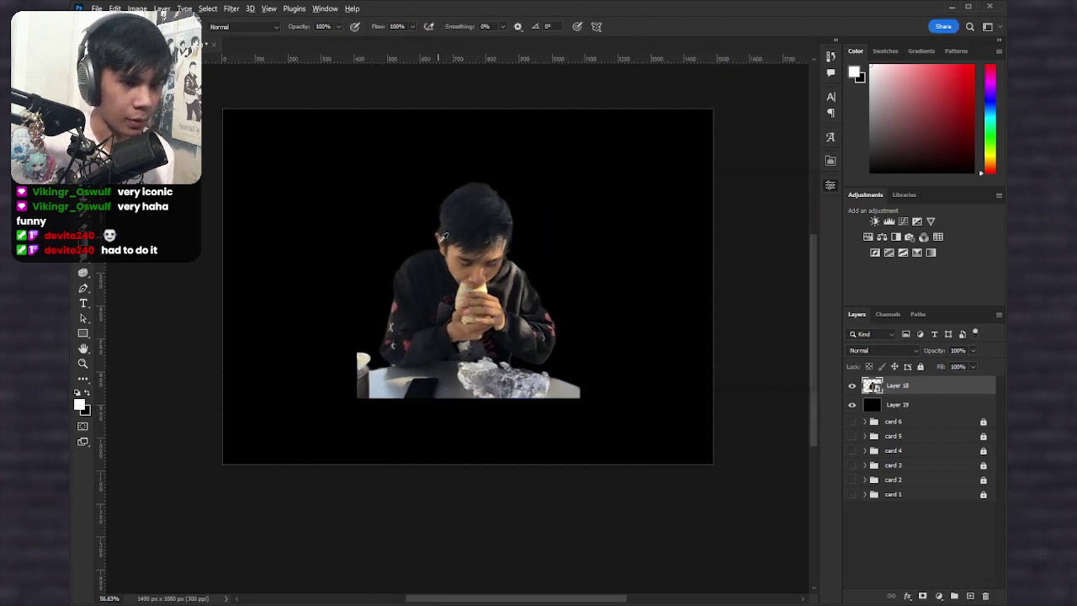
{"action": "key", "text": "ctrl+minus"}
{"action": "left_click", "coordinate": [945, 410]}
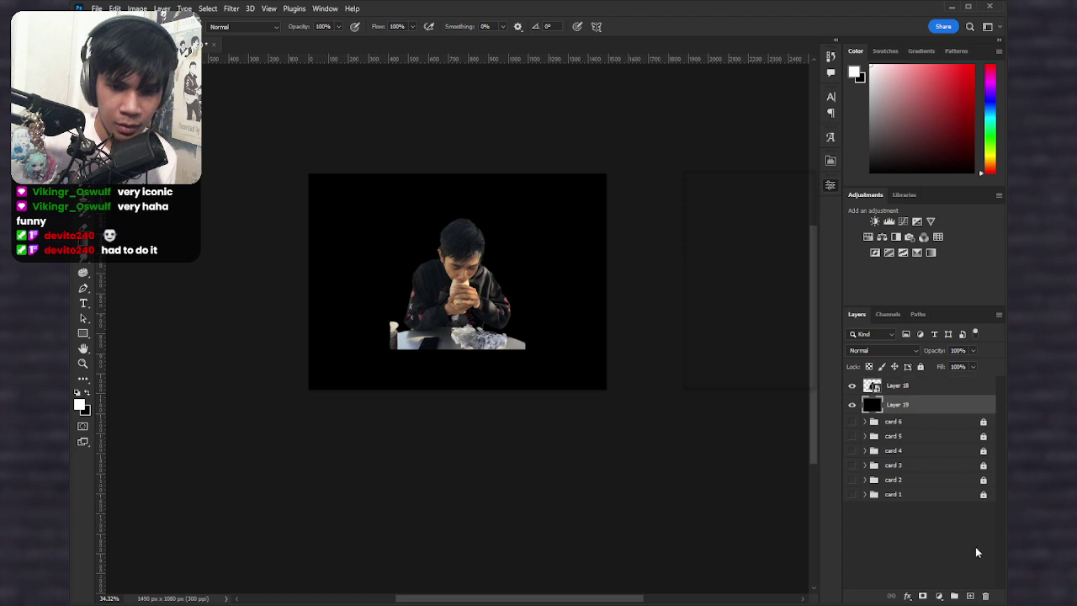
{"action": "left_click", "coordinate": [985, 595]}
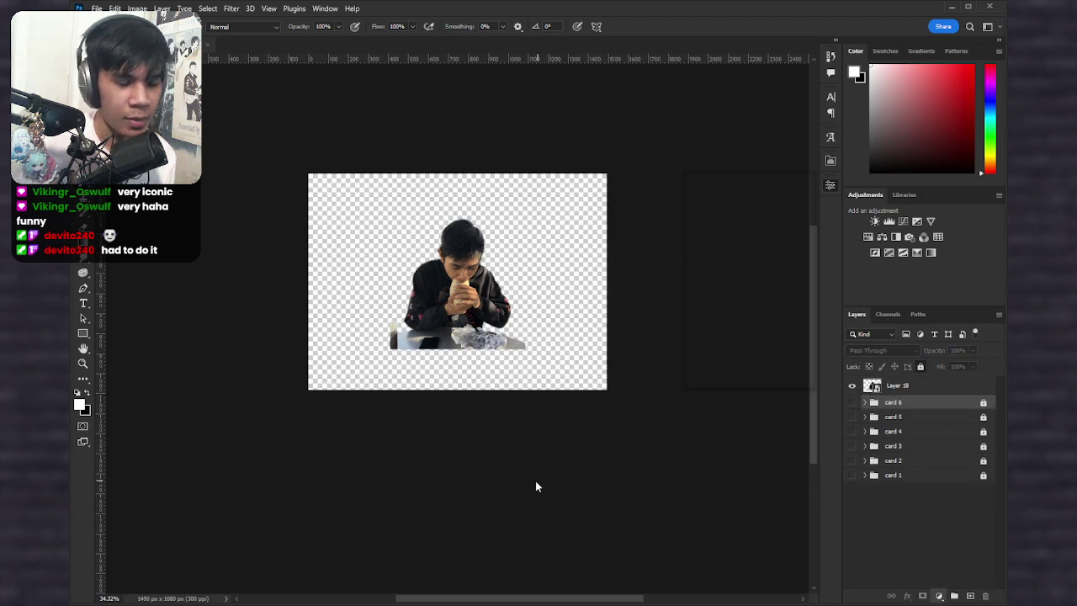
Step: Enlarge the burrito cutout to more than twice its size and place it on the canvas's left half, with the table cropped off below
{"action": "key", "text": "v"}
{"action": "left_click", "coordinate": [461, 322]}
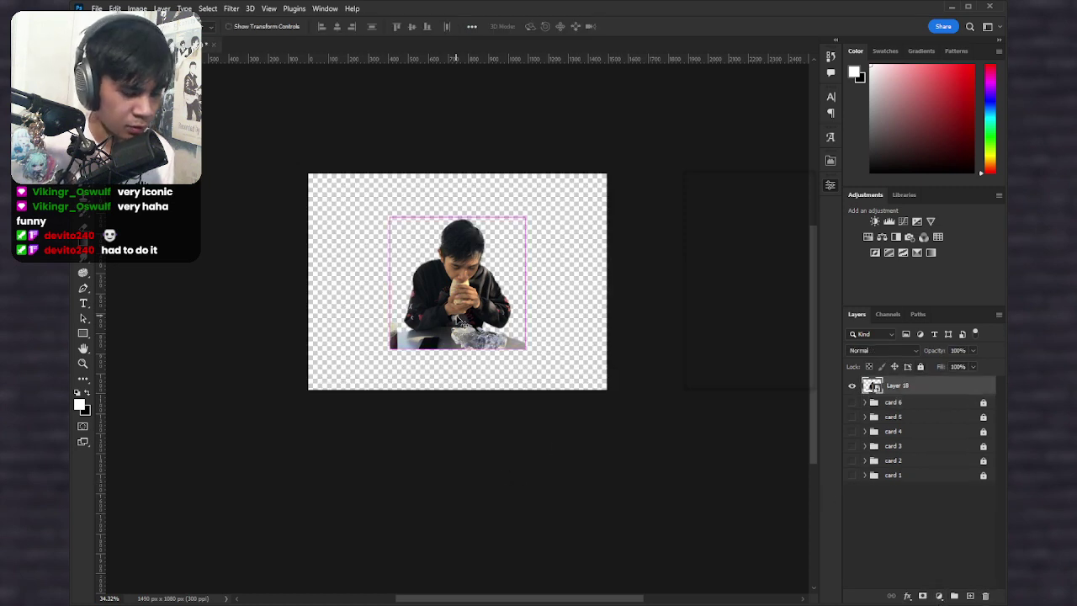
{"action": "key", "text": "ctrl+t"}
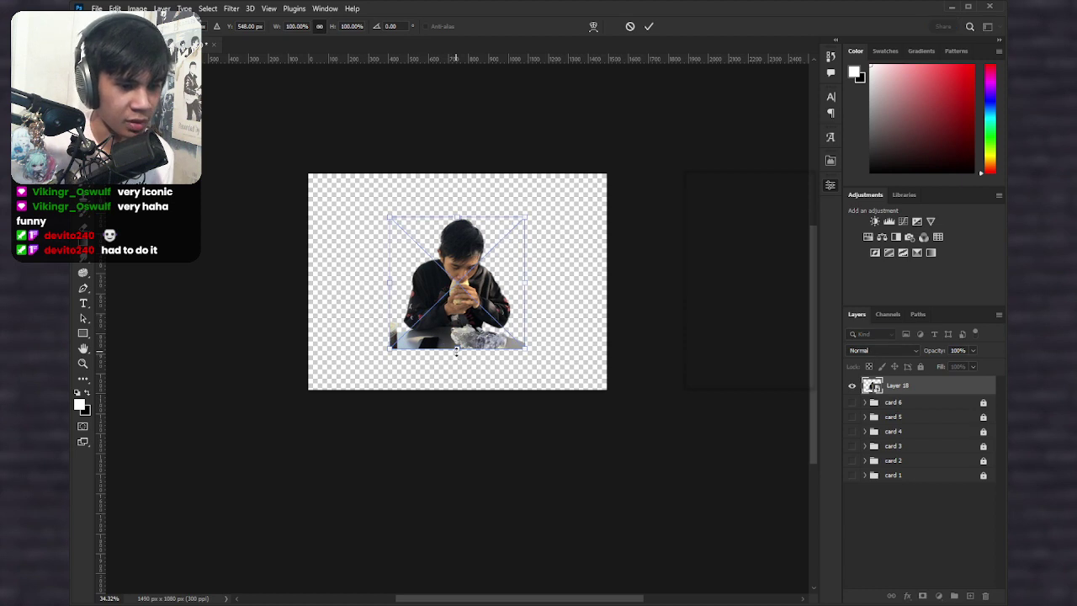
{"action": "left_click_drag", "start_coordinate": [457, 347], "coordinate": [494, 443]}
{"action": "left_click_drag", "start_coordinate": [489, 310], "coordinate": [413, 333]}
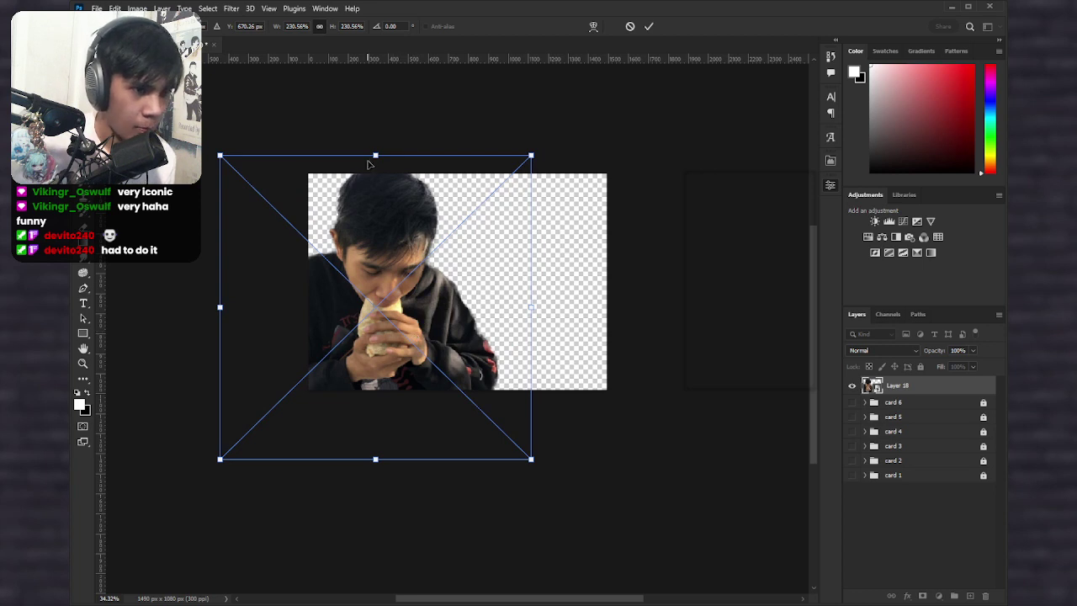
{"action": "left_click_drag", "start_coordinate": [375, 156], "coordinate": [378, 173]}
{"action": "left_click_drag", "start_coordinate": [381, 232], "coordinate": [380, 225]}
{"action": "key", "text": "Return"}
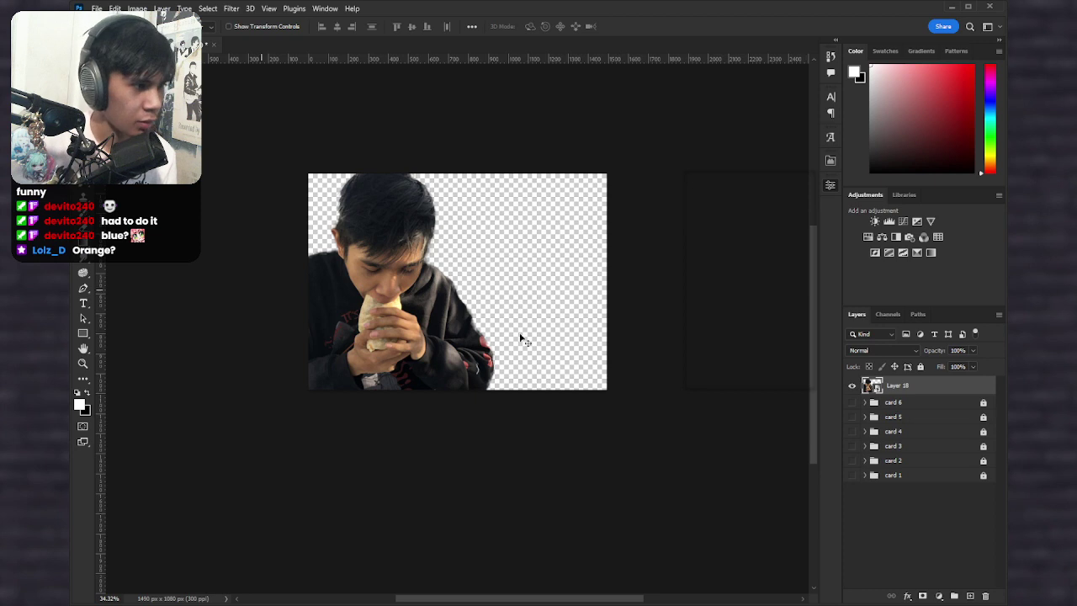
Step: Briefly show the earlier card groups behind the cutout to compare their background colours, hiding each one again
{"action": "left_click", "coordinate": [853, 461]}
{"action": "left_click", "coordinate": [853, 461]}
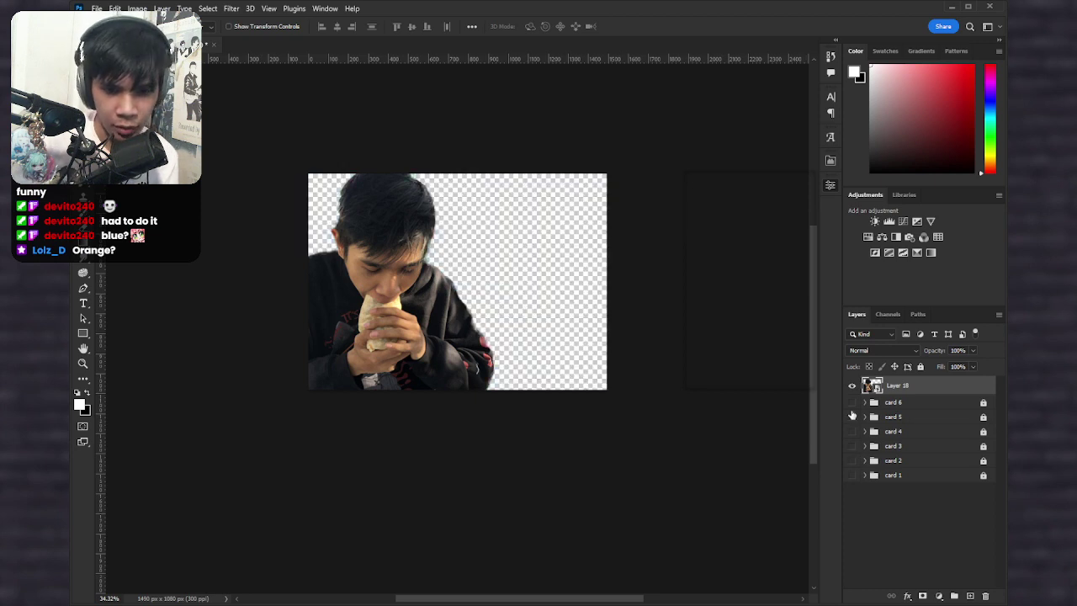
{"action": "left_click", "coordinate": [852, 416]}
{"action": "left_click", "coordinate": [851, 402]}
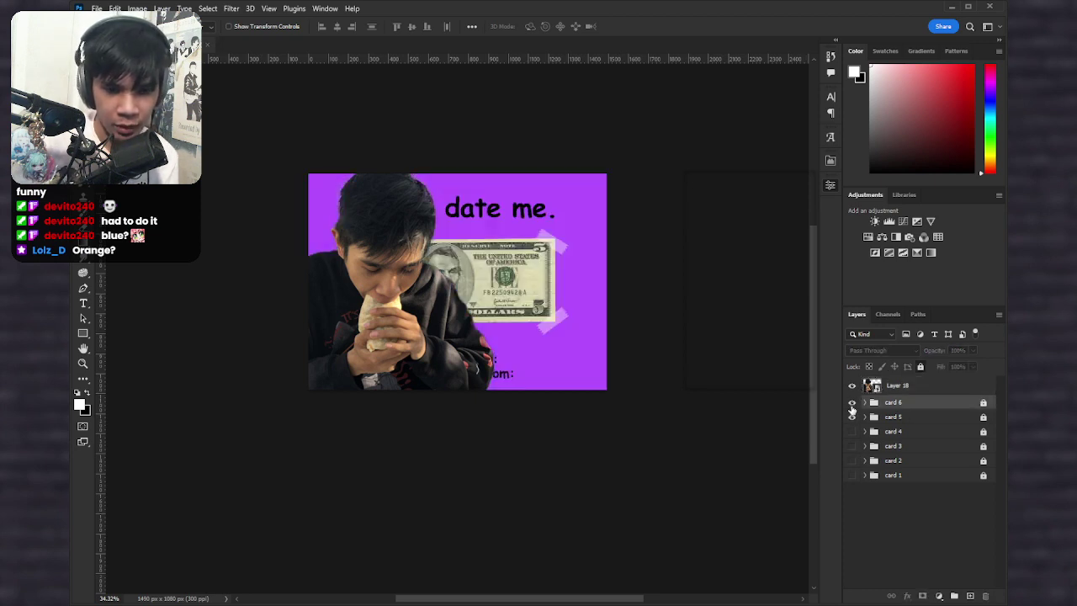
{"action": "left_click", "coordinate": [851, 402]}
{"action": "left_click", "coordinate": [852, 416]}
{"action": "left_click", "coordinate": [851, 431]}
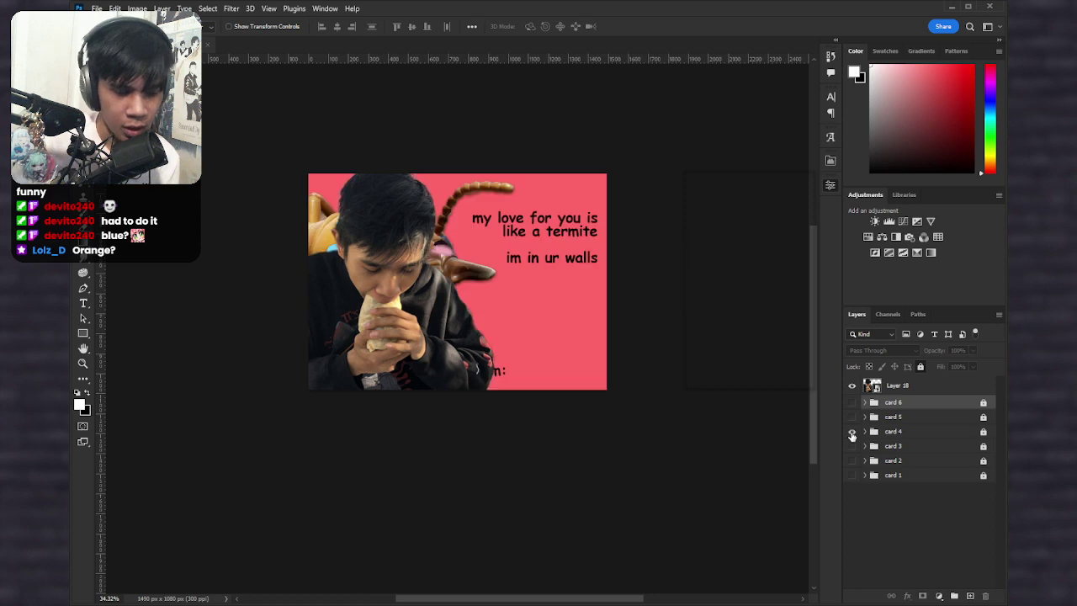
{"action": "left_click", "coordinate": [851, 431]}
{"action": "left_click", "coordinate": [852, 446]}
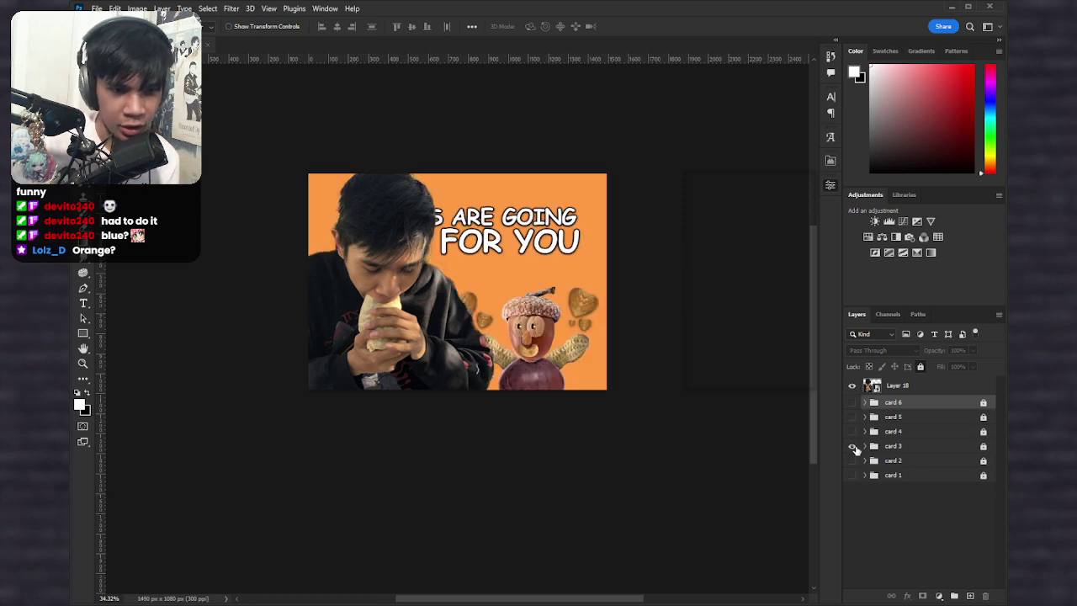
{"action": "left_click", "coordinate": [852, 447]}
{"action": "left_click", "coordinate": [852, 475]}
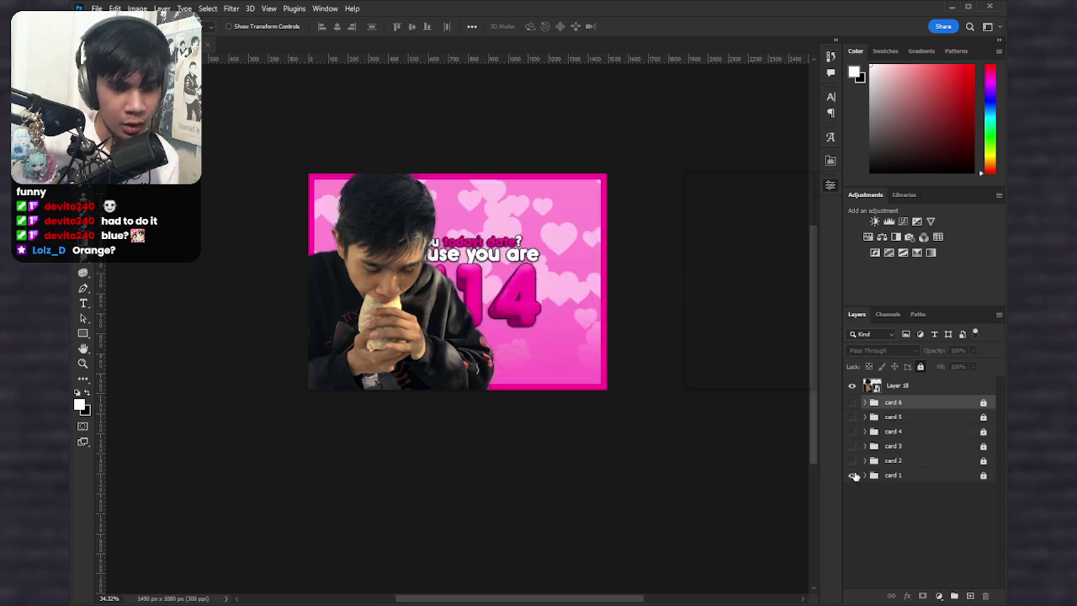
{"action": "left_click", "coordinate": [852, 475]}
{"action": "scroll", "coordinate": [357, 386], "scroll_direction": "up", "scroll_amount": 4}
{"action": "left_click_drag", "start_coordinate": [488, 194], "coordinate": [490, 282]}
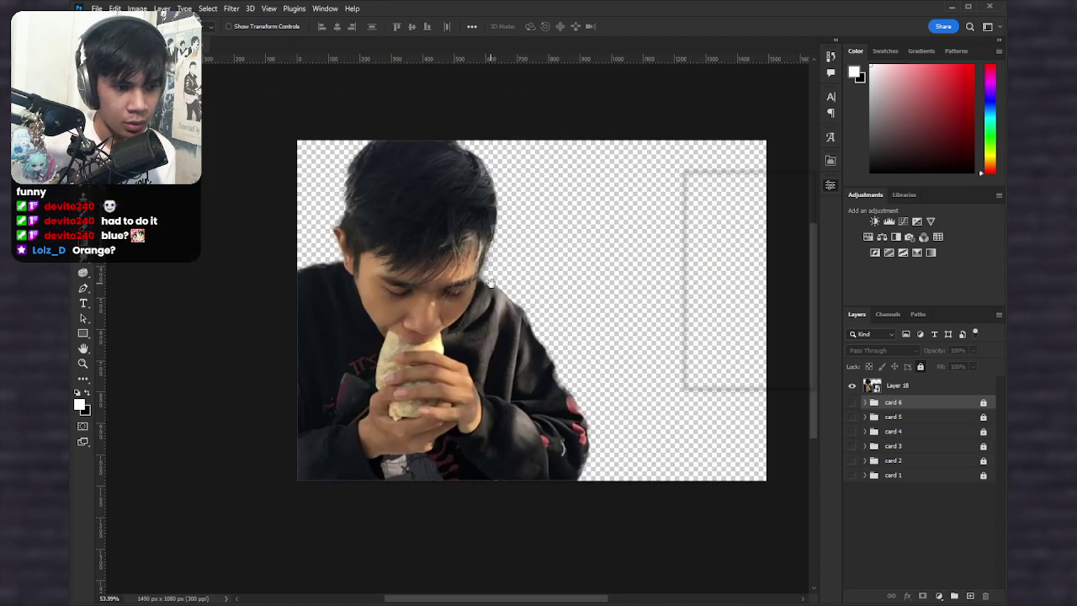
{"action": "scroll", "coordinate": [521, 286], "scroll_direction": "down", "scroll_amount": 4}
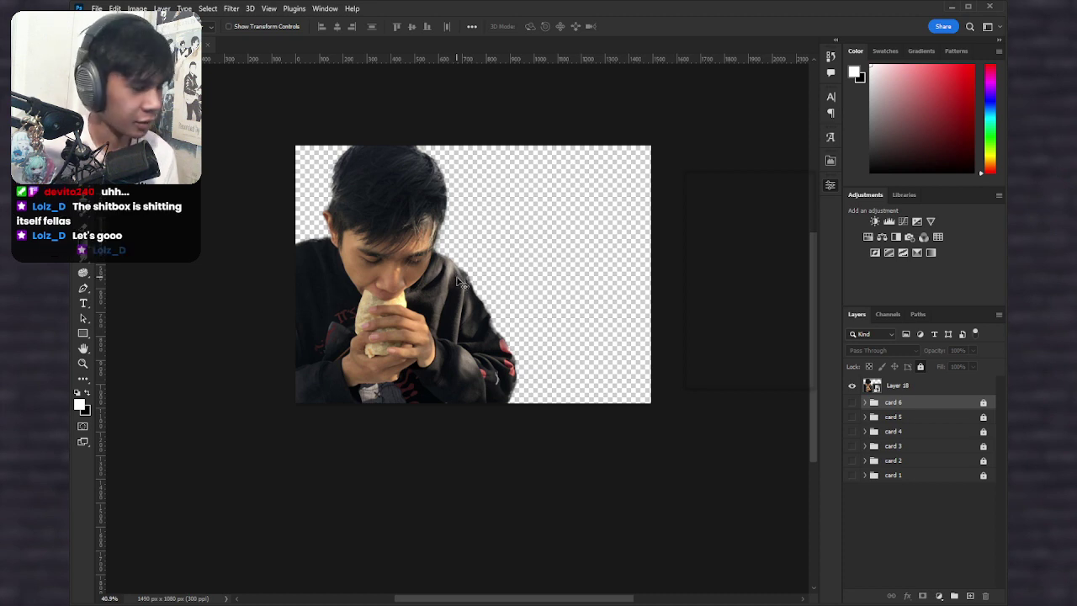
{"action": "scroll", "coordinate": [536, 366], "scroll_direction": "up", "scroll_amount": 3}
{"action": "left_click_drag", "start_coordinate": [496, 277], "coordinate": [551, 363]}
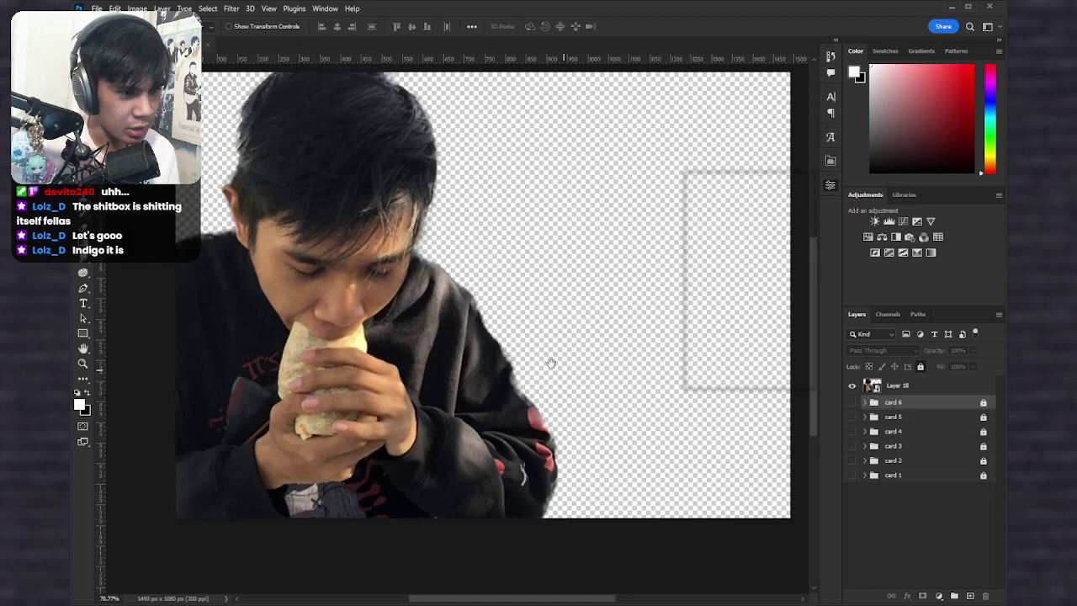
{"action": "scroll", "coordinate": [550, 363], "scroll_direction": "down", "scroll_amount": 2}
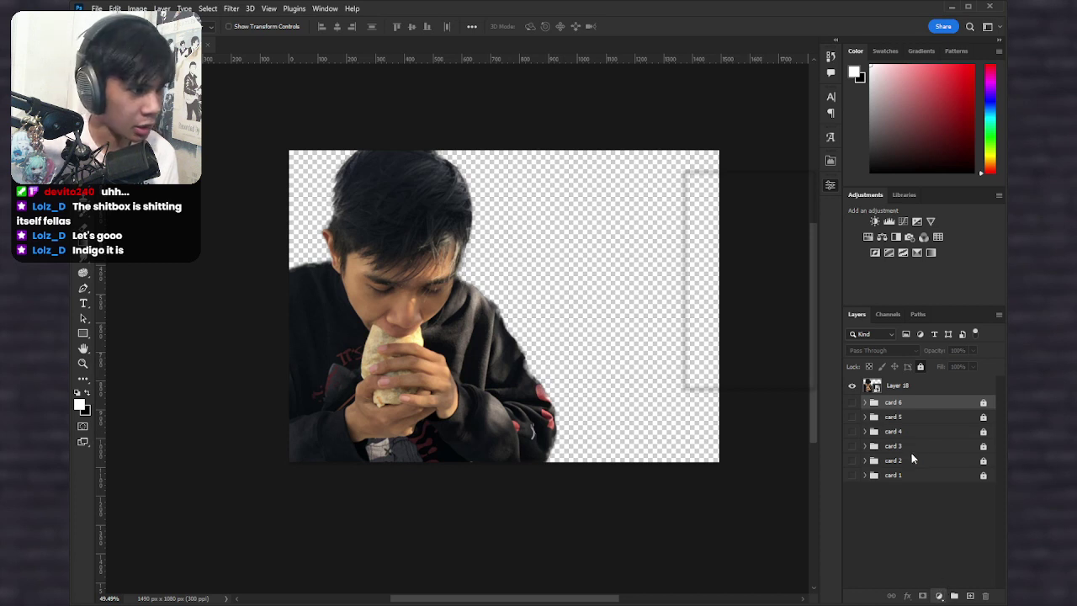
Step: Add a solid colour fill layer beneath the burrito cutout and set it to a muted indigo purple
{"action": "left_click", "coordinate": [959, 393]}
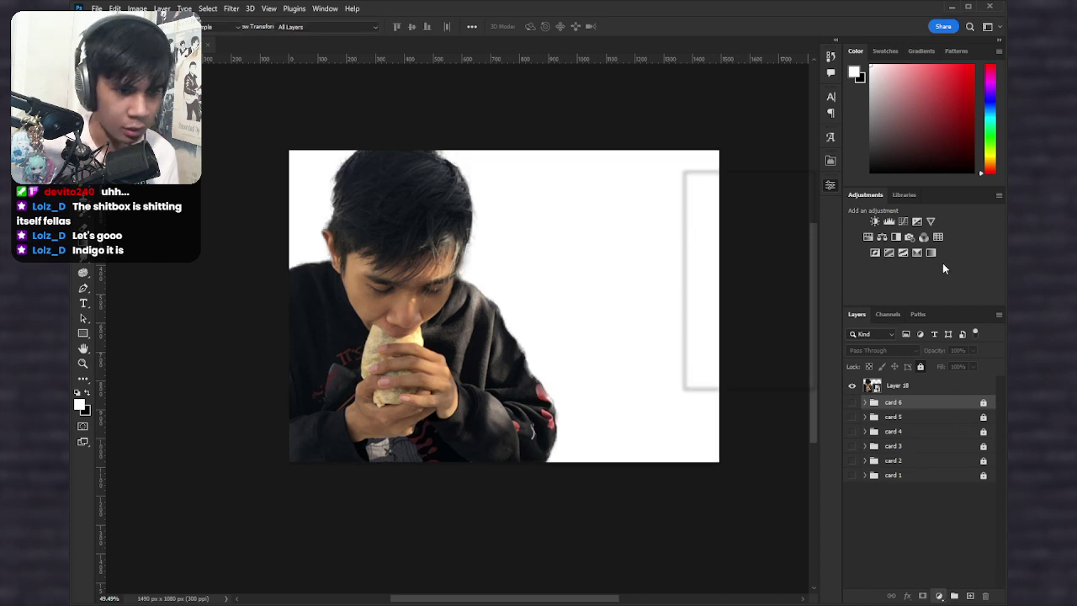
{"action": "left_click", "coordinate": [834, 164]}
{"action": "left_click_drag", "start_coordinate": [860, 162], "coordinate": [861, 162]}
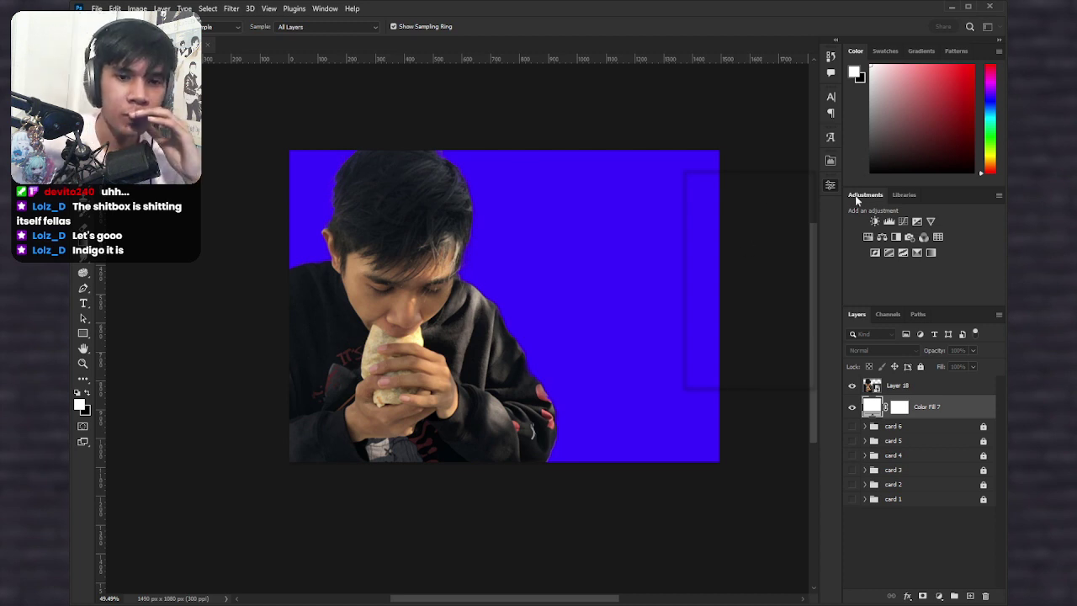
{"action": "left_click_drag", "start_coordinate": [856, 196], "coordinate": [870, 253]}
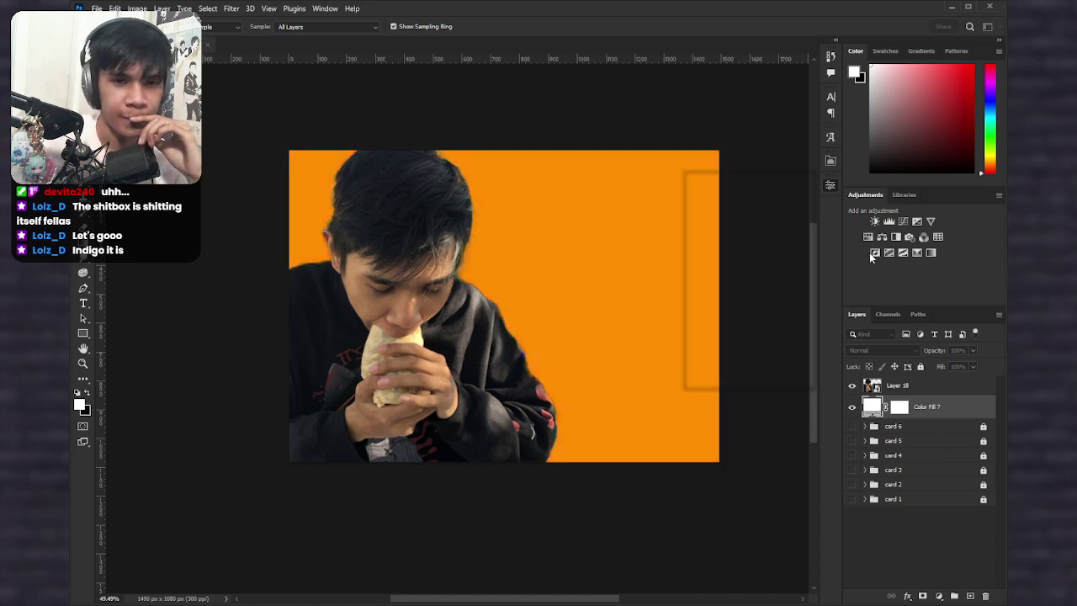
{"action": "left_click_drag", "start_coordinate": [808, 138], "coordinate": [789, 132]}
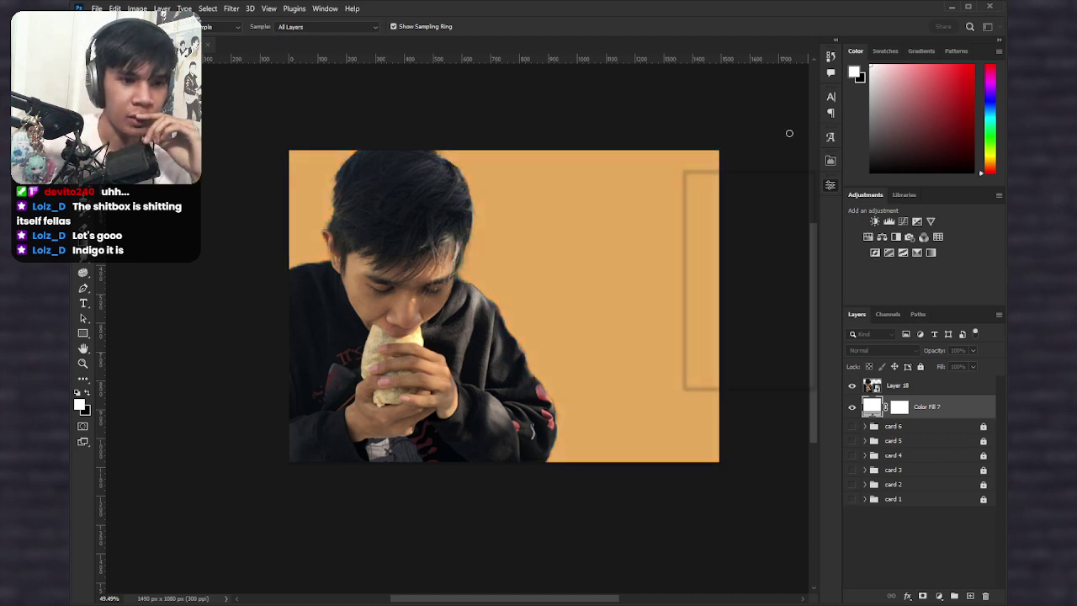
{"action": "left_click_drag", "start_coordinate": [857, 204], "coordinate": [867, 166]}
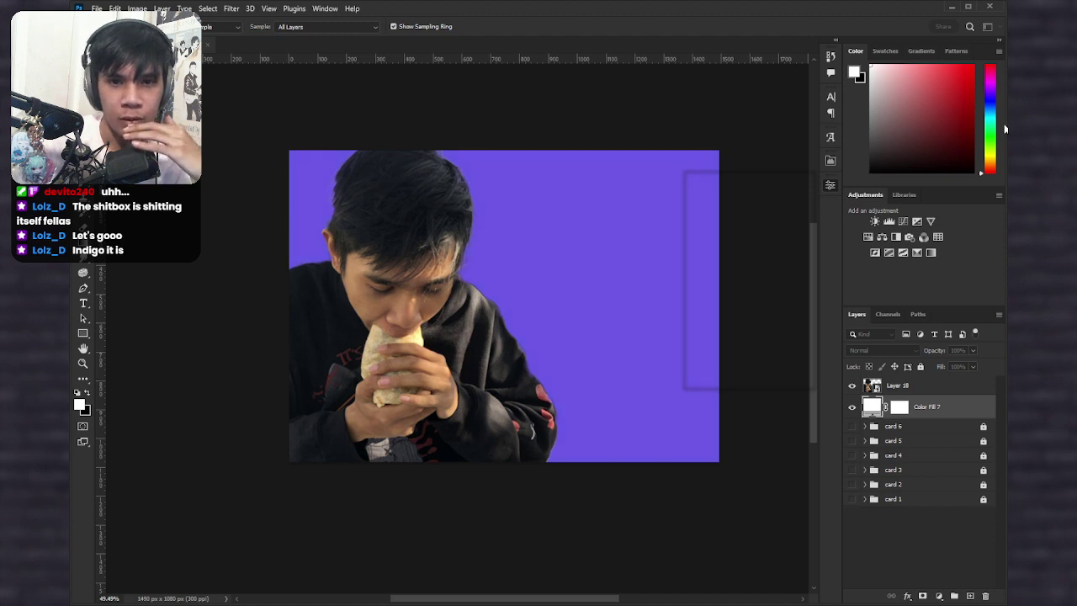
{"action": "key", "text": "Return"}
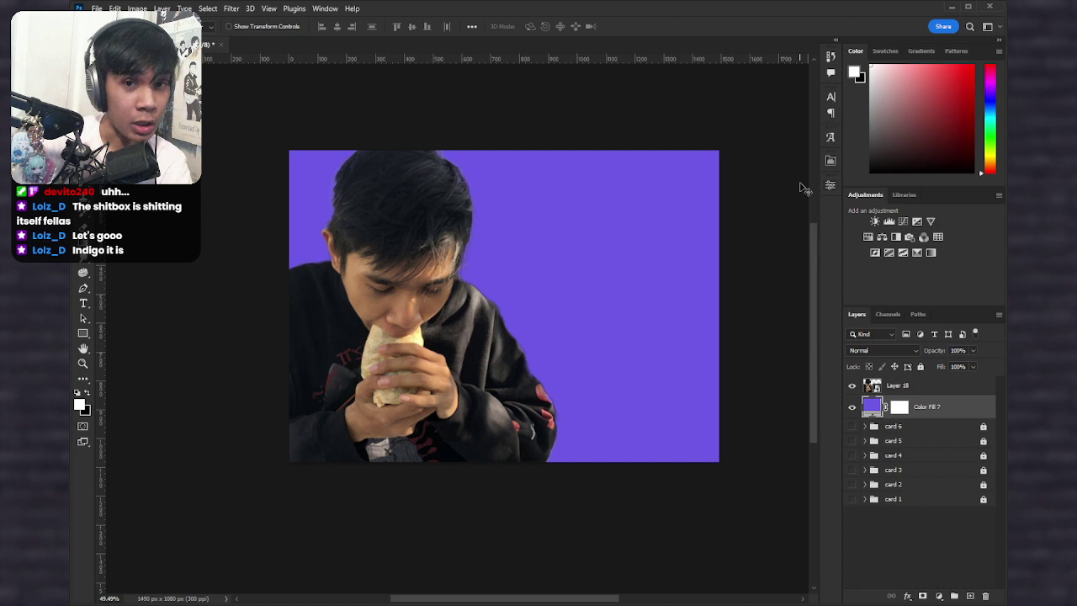
Step: Add a text layer on the indigo background beside the cutout, align it right and enter "are you a burrito?"
{"action": "left_click", "coordinate": [78, 304]}
{"action": "left_click", "coordinate": [558, 246]}
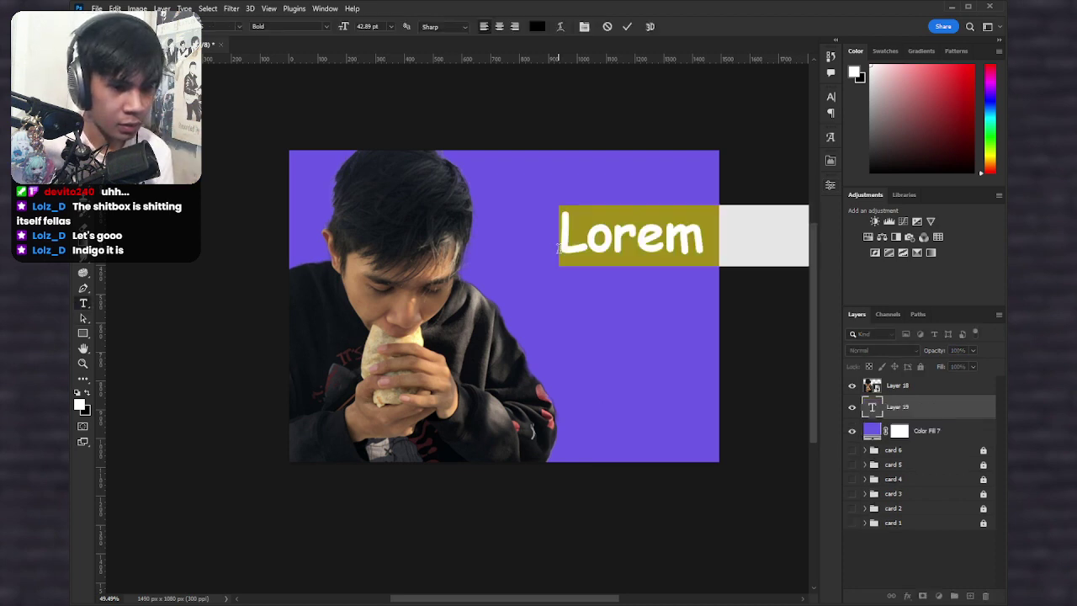
{"action": "type", "text": "are"}
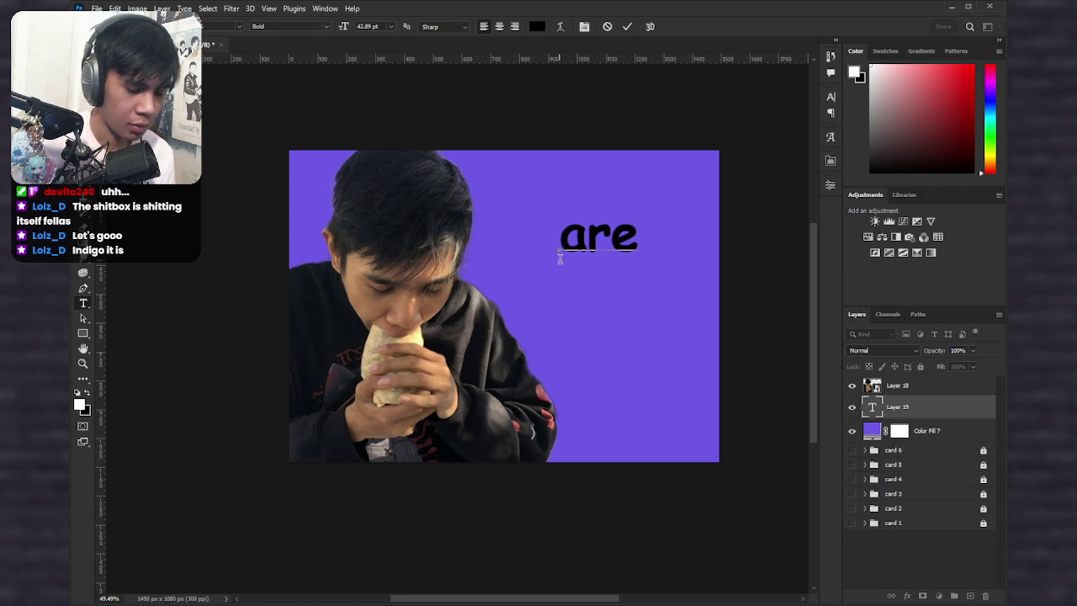
{"action": "type", "text": " you"}
{"action": "key", "text": "ctrl+a"}
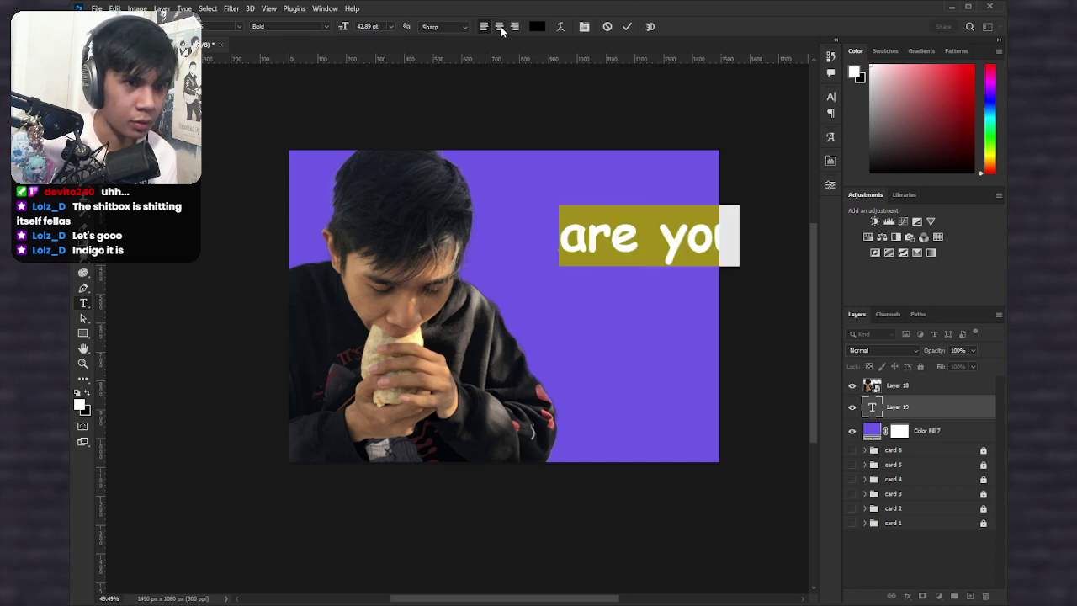
{"action": "left_click", "coordinate": [514, 26]}
{"action": "left_click", "coordinate": [546, 237]}
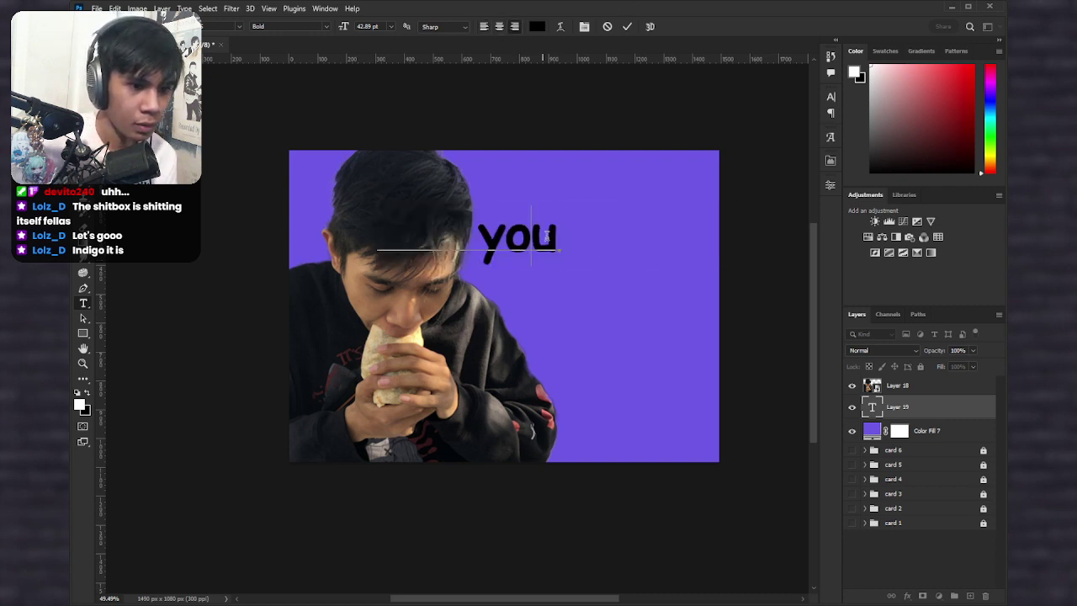
{"action": "left_click", "coordinate": [548, 236]}
{"action": "type", "text": "a "}
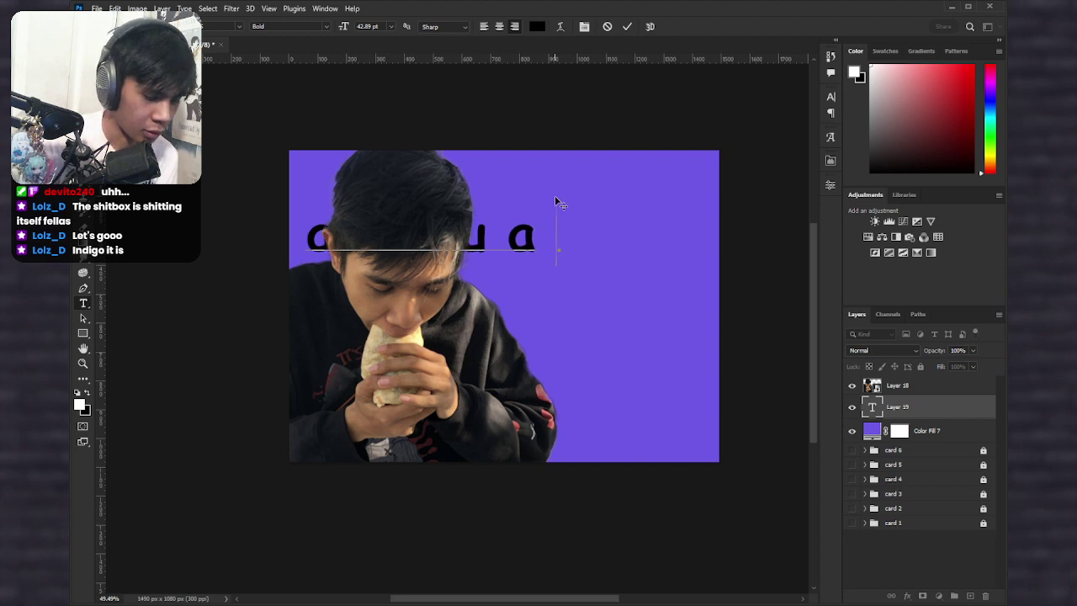
{"action": "type", "text": "burrit"}
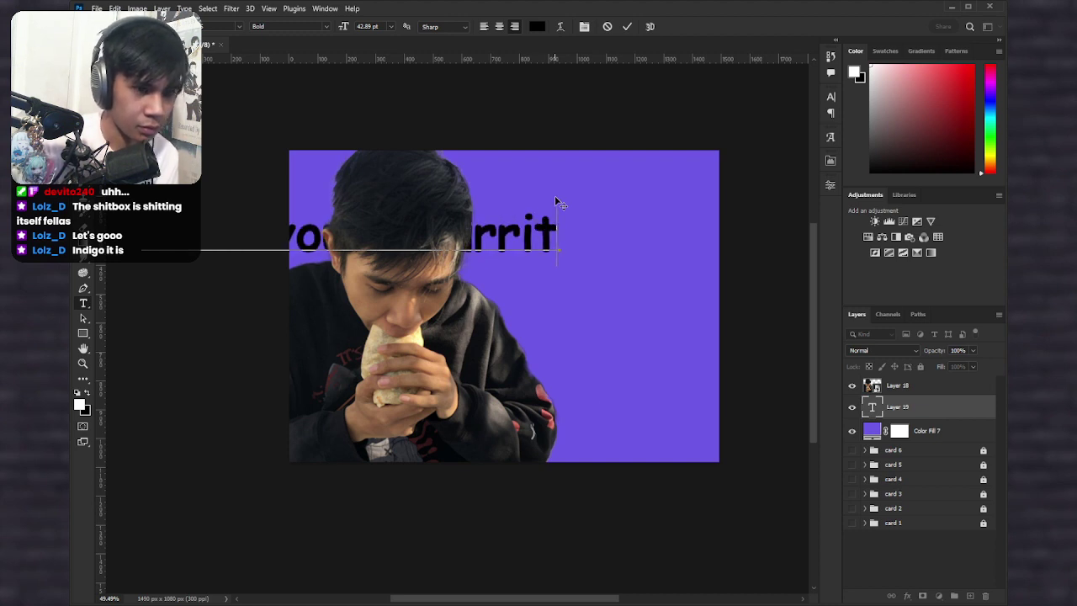
{"action": "type", "text": "o?"}
Step: Add a second line to the text reading "because i want you inside me." and commit it
{"action": "key", "text": "Return"}
{"action": "type", "text": "be"}
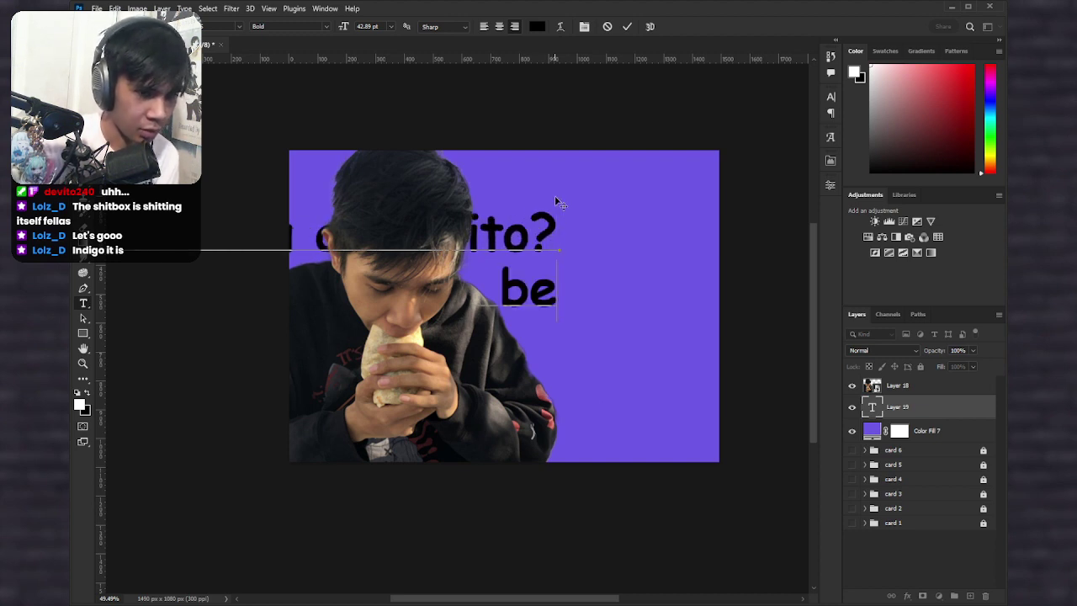
{"action": "type", "text": "cause"}
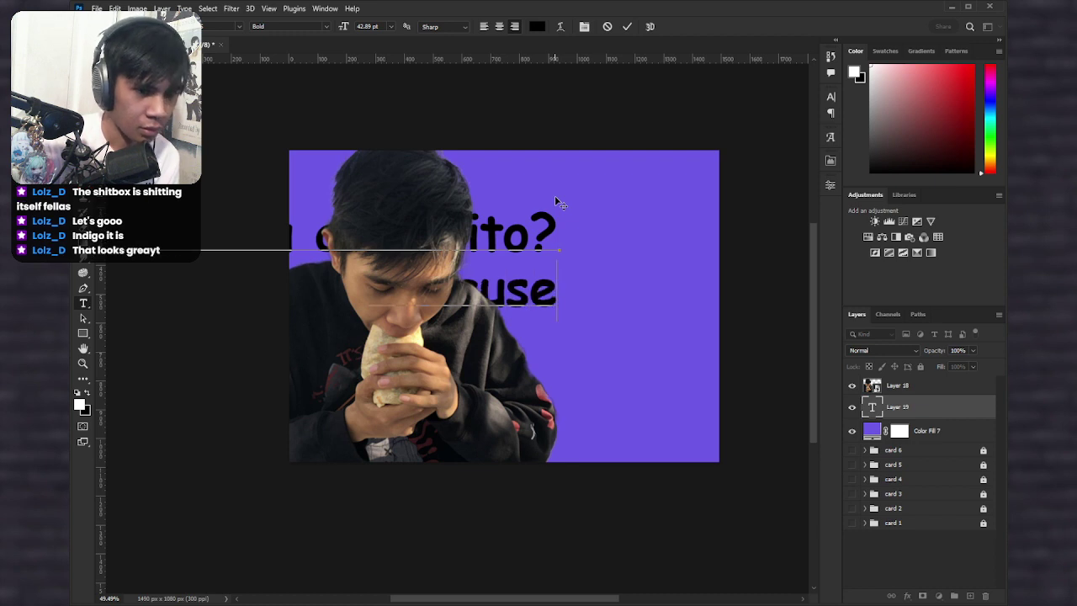
{"action": "type", "text": " i want "}
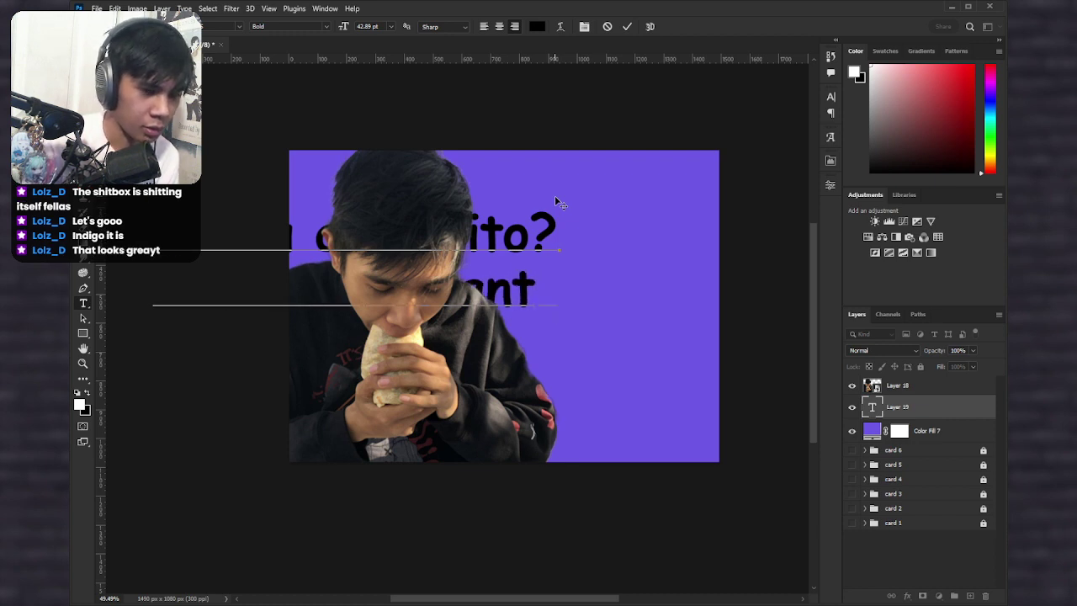
{"action": "type", "text": "you inside"}
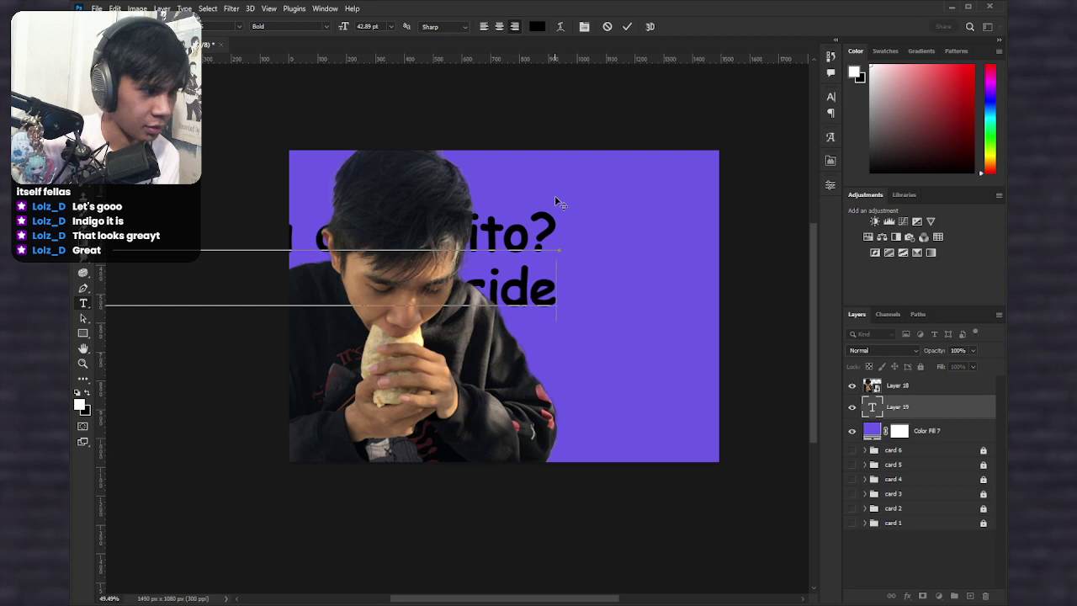
{"action": "type", "text": " me."}
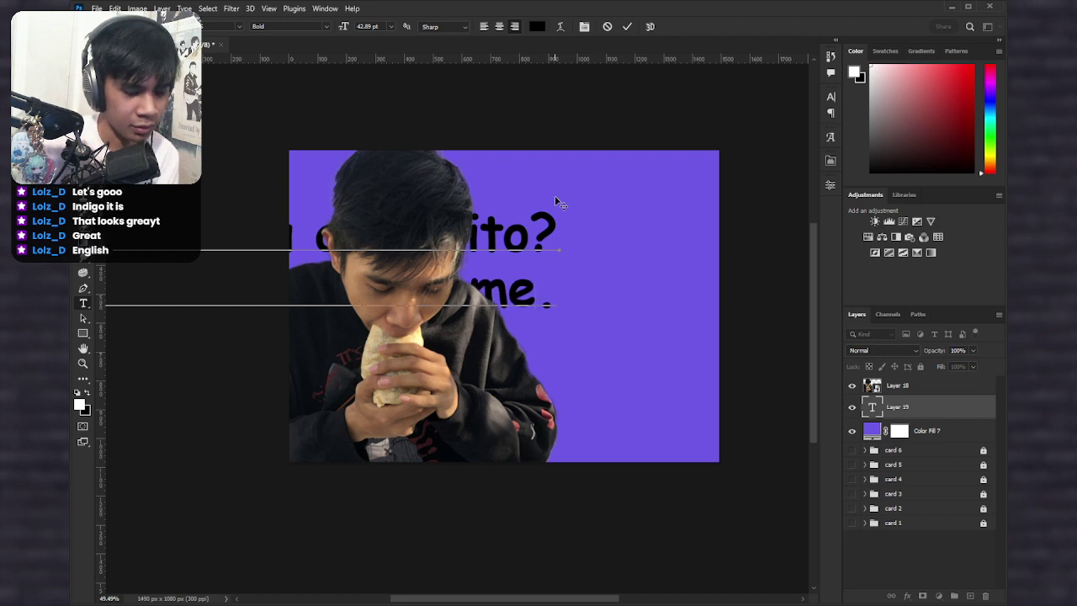
{"action": "left_click", "coordinate": [554, 196]}
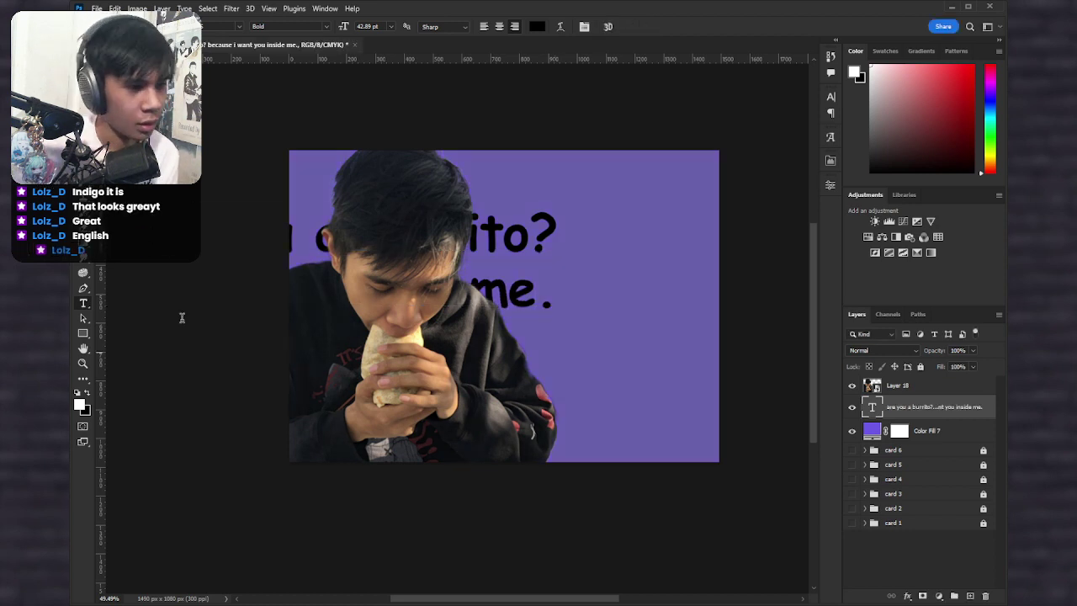
Step: Scale the text block to about 40% and move it onto the indigo area to the right of the cutout
{"action": "scroll", "coordinate": [294, 308], "scroll_direction": "down", "scroll_amount": 2}
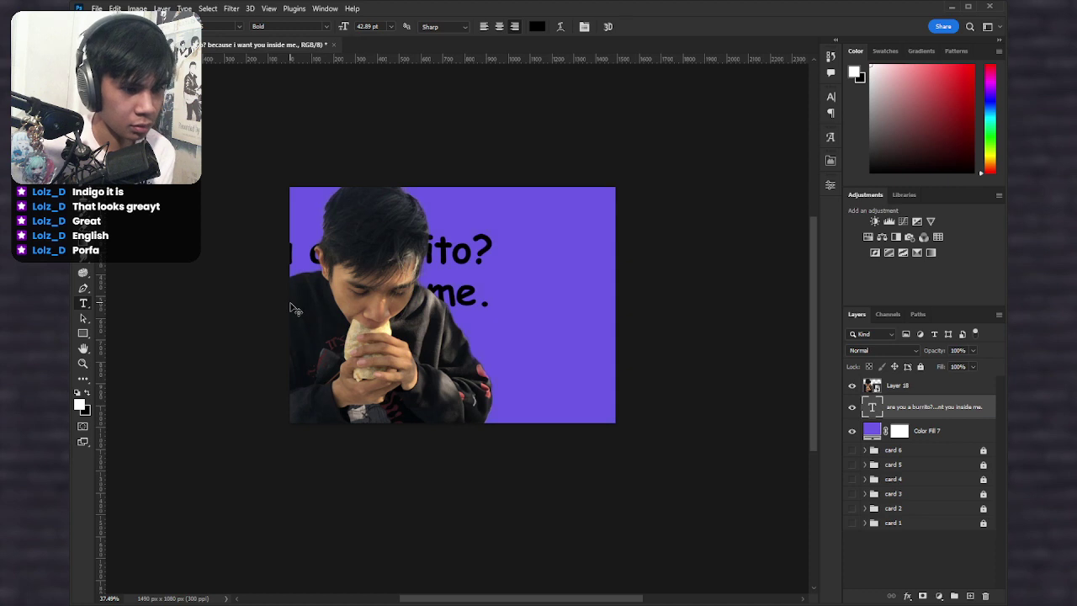
{"action": "key", "text": "ctrl+t"}
{"action": "scroll", "coordinate": [241, 302], "scroll_direction": "down", "scroll_amount": 3}
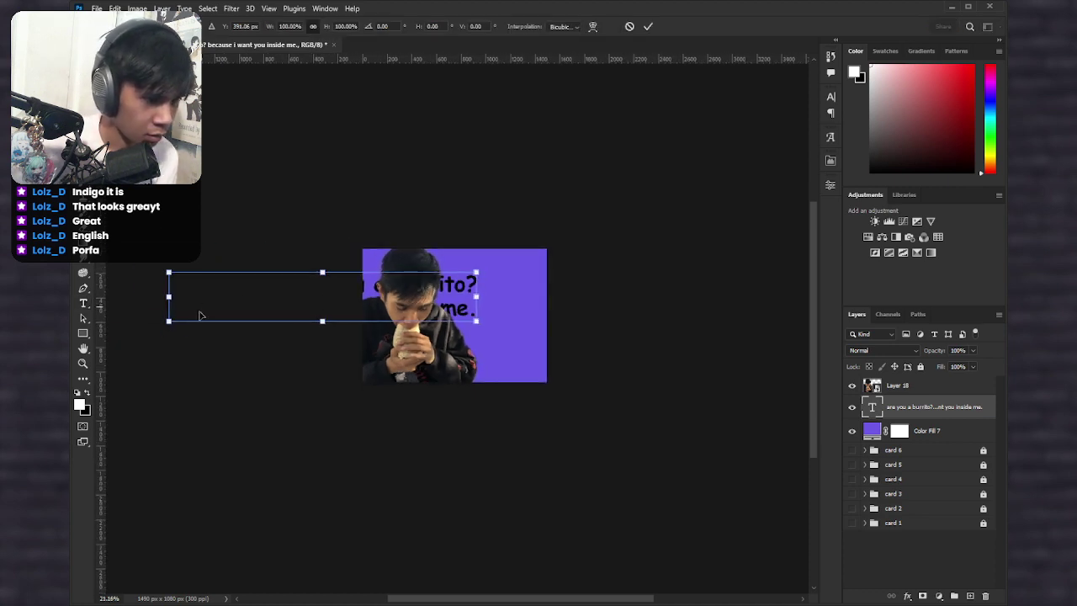
{"action": "left_click_drag", "start_coordinate": [168, 324], "coordinate": [362, 310]}
{"action": "left_click_drag", "start_coordinate": [464, 286], "coordinate": [525, 302]}
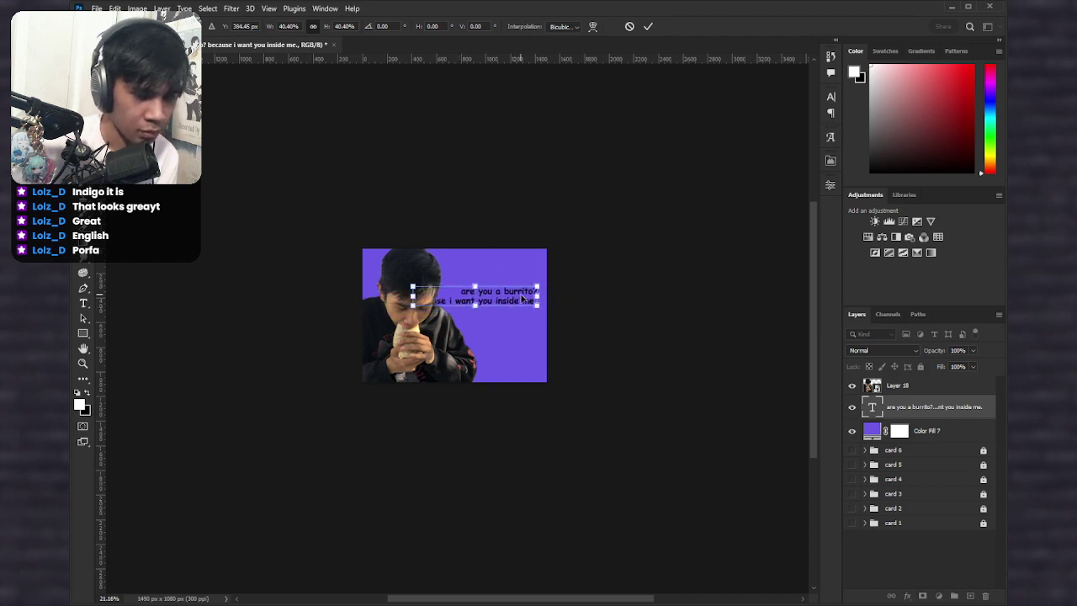
{"action": "key", "text": "Return"}
Step: Break the second text line before "inside me." so those words start a third line
{"action": "left_click", "coordinate": [496, 299]}
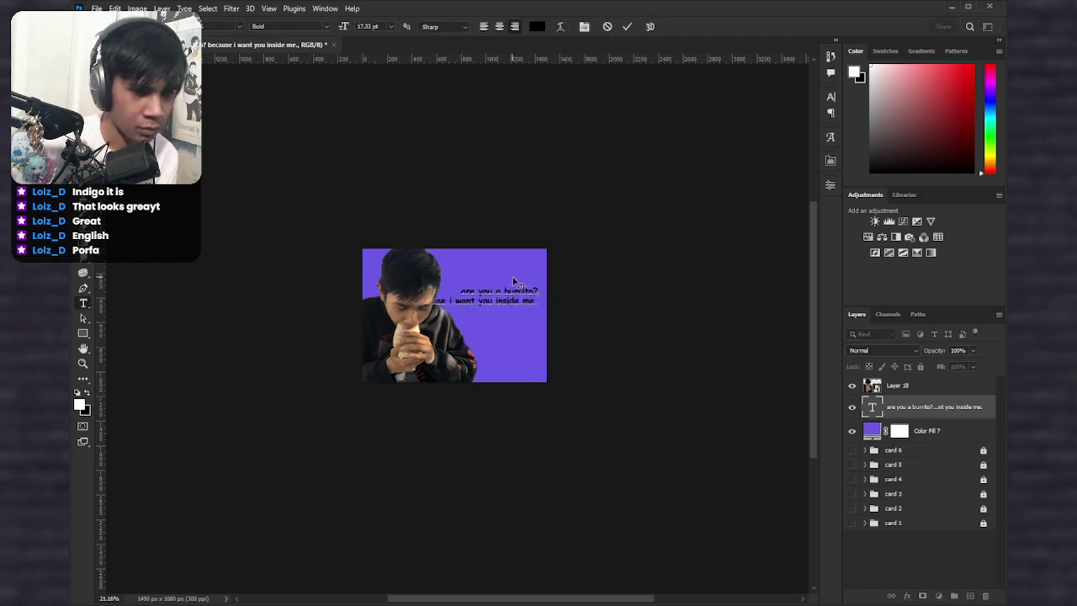
{"action": "key", "text": "BackSpace"}
{"action": "key", "text": "Return"}
{"action": "key", "text": "ctrl+Return"}
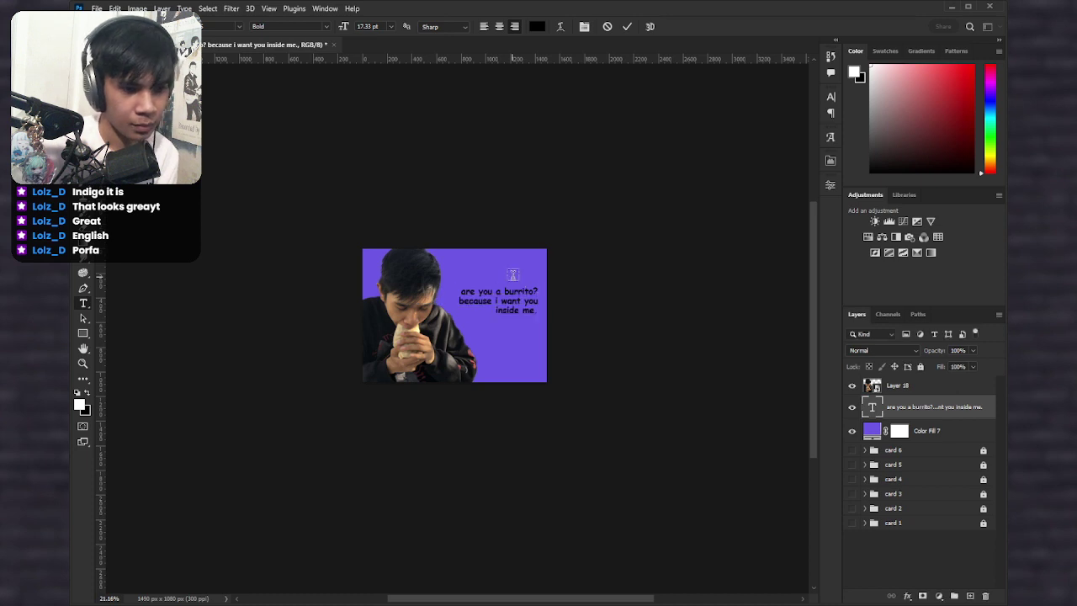
{"action": "scroll", "coordinate": [533, 316], "scroll_direction": "up", "scroll_amount": 4}
{"action": "left_click", "coordinate": [538, 284]}
{"action": "scroll", "coordinate": [539, 300], "scroll_direction": "up", "scroll_amount": 3}
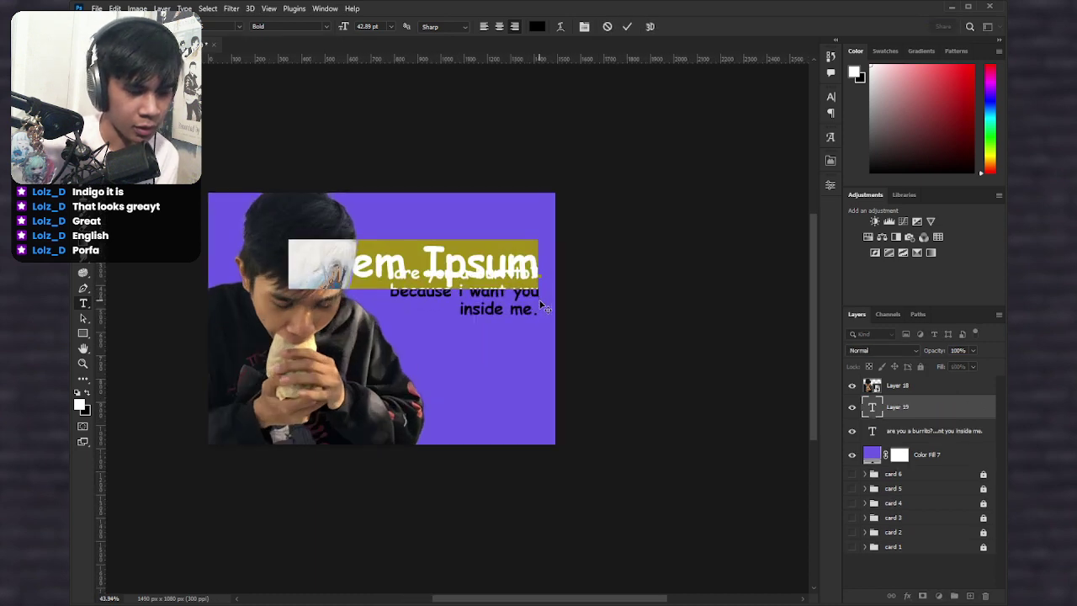
{"action": "left_click", "coordinate": [466, 252]}
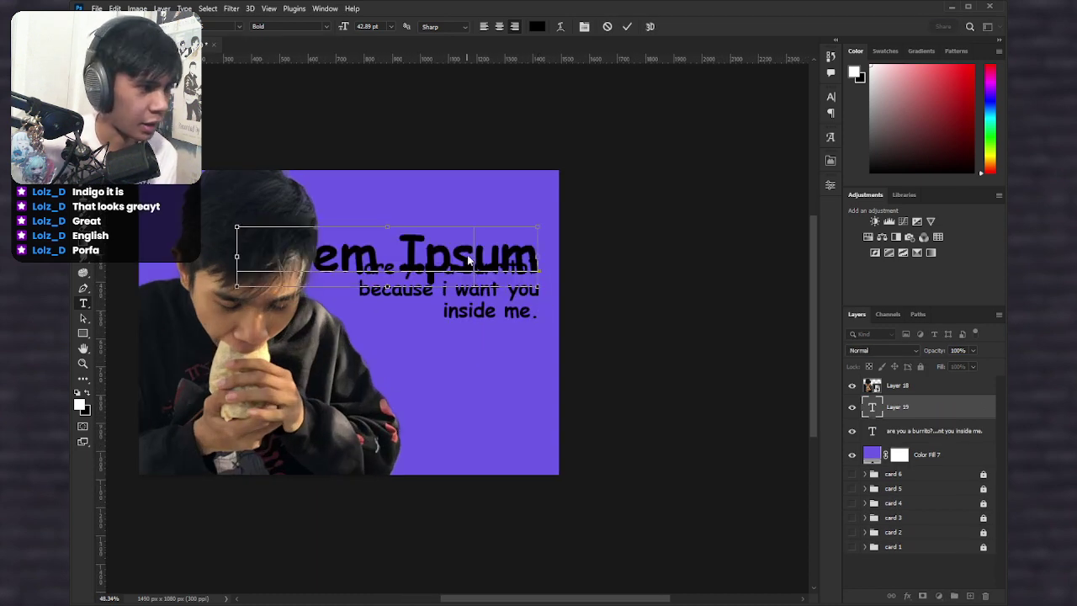
{"action": "key", "text": "ctrl+a"}
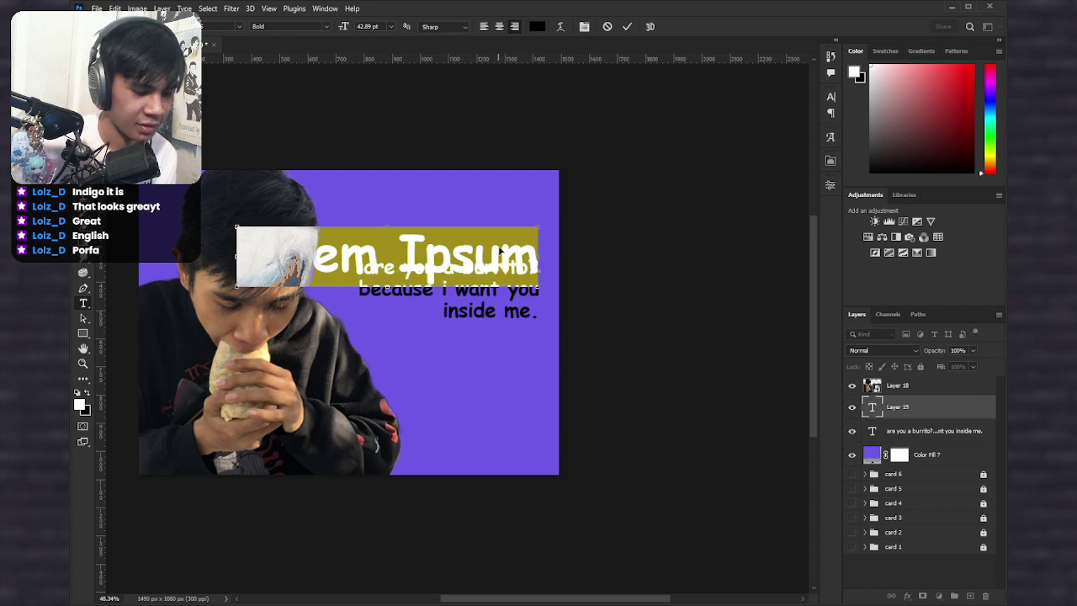
{"action": "key", "text": "ctrl+Return"}
{"action": "key", "text": "ctrl+z"}
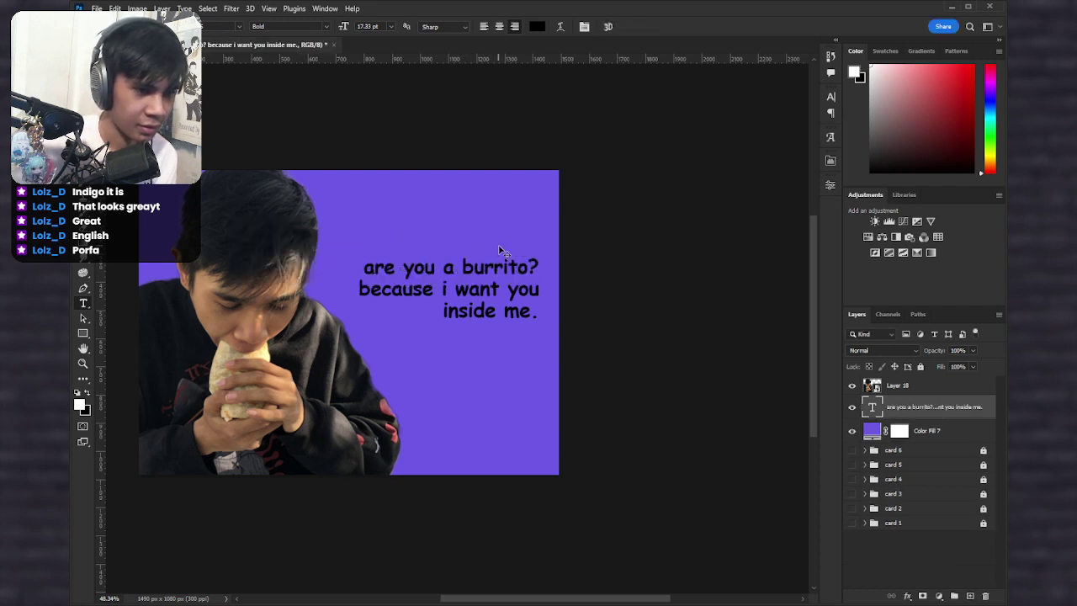
{"action": "key", "text": "ctrl+z"}
{"action": "key", "text": "ctrl+shift+z"}
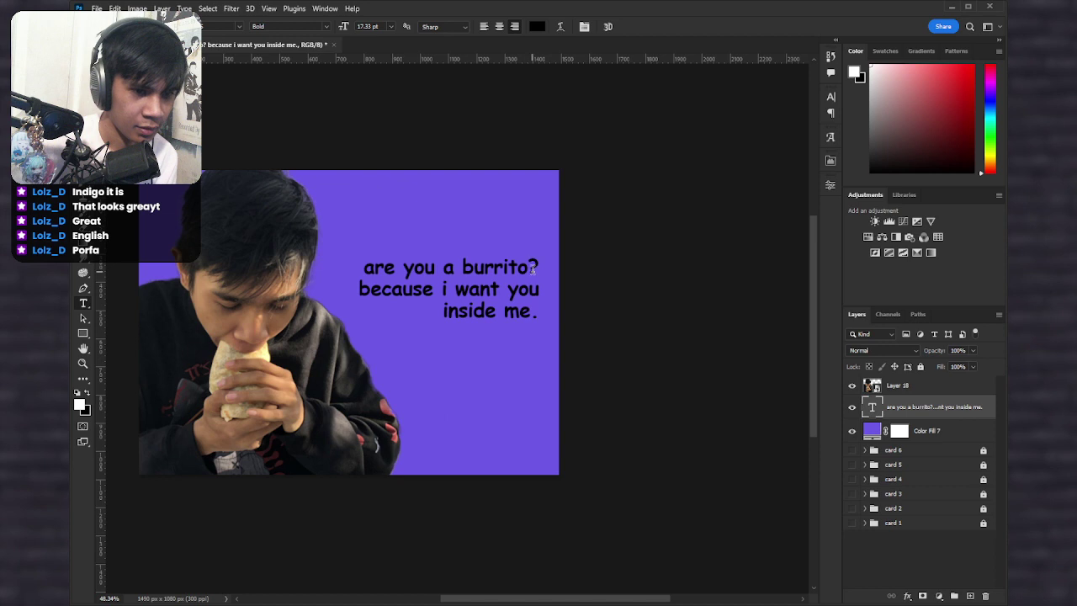
Step: Insert a line break after "are you a burrito?" and tighten it to a small gap above "because i want you"
{"action": "left_click", "coordinate": [533, 267]}
{"action": "key", "text": "Return"}
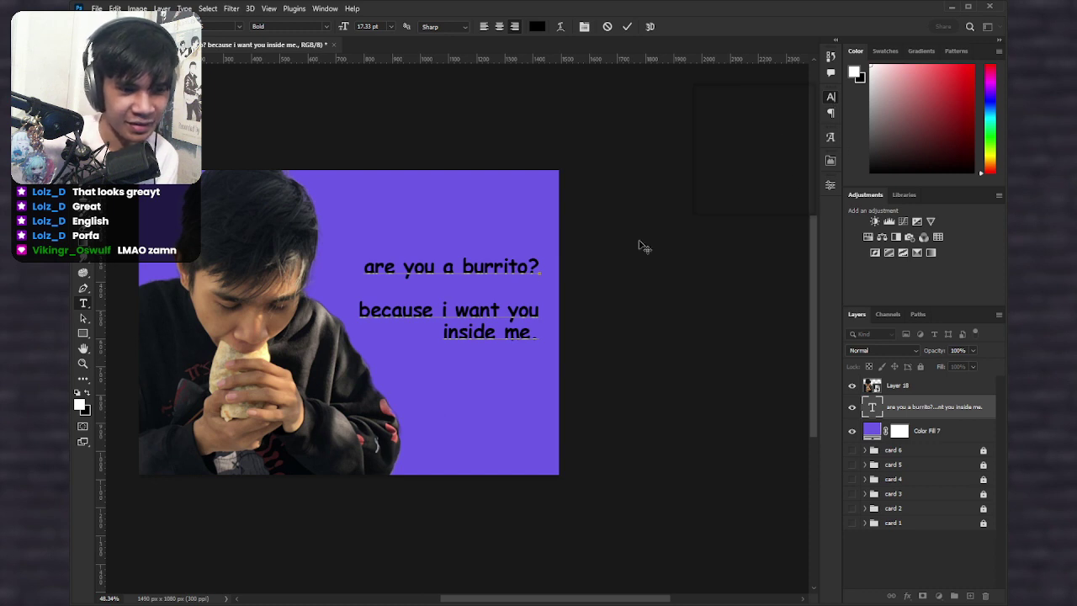
{"action": "left_click_drag", "start_coordinate": [538, 289], "coordinate": [665, 288]}
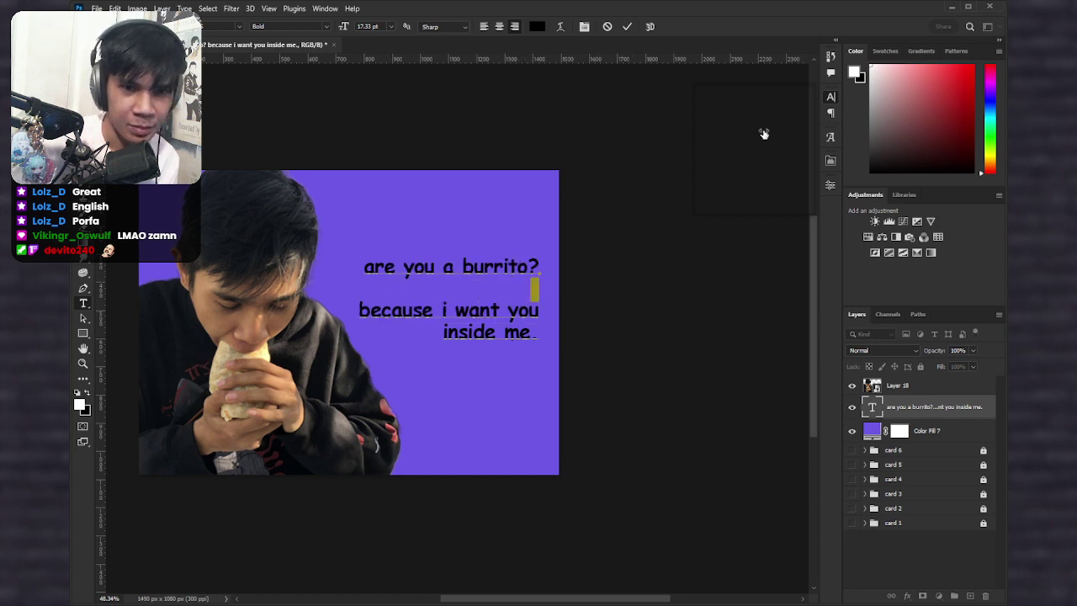
{"action": "mouse_move", "coordinate": [764, 134]}
{"action": "left_mouse_down"}
{"action": "mouse_move", "coordinate": [734, 140]}
{"action": "mouse_move", "coordinate": [749, 138]}
{"action": "left_mouse_up"}
{"action": "key", "text": "BackSpace"}
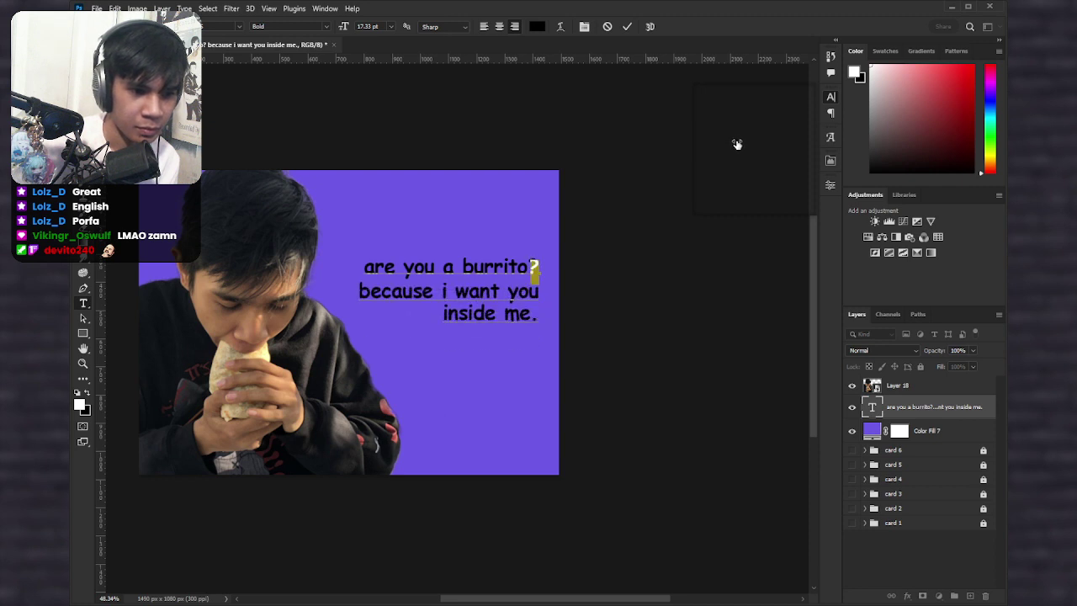
Step: Add the closing line "merry crimmus" three line breaks below "inside me." in the same text layer
{"action": "left_click", "coordinate": [535, 313]}
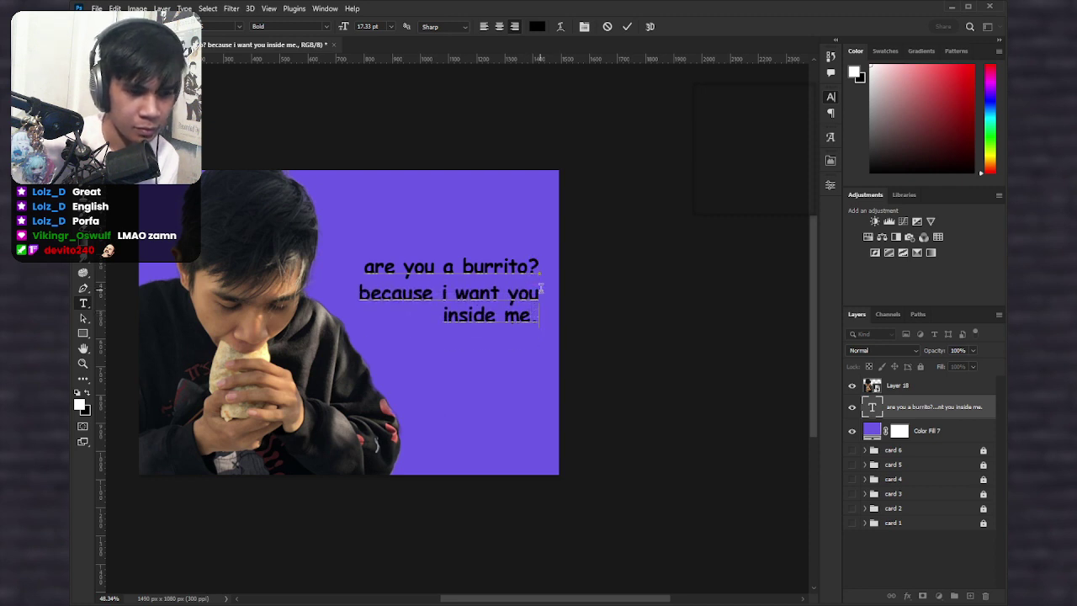
{"action": "key", "text": "Return"}
{"action": "key", "text": "Return"}
{"action": "key", "text": "Return"}
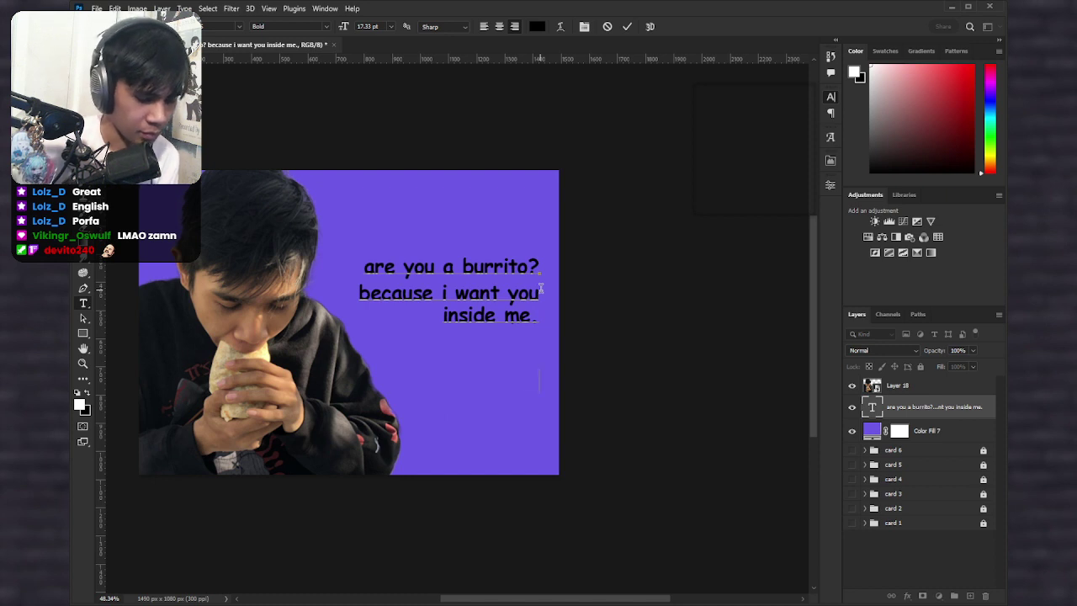
{"action": "type", "text": "merry ch"}
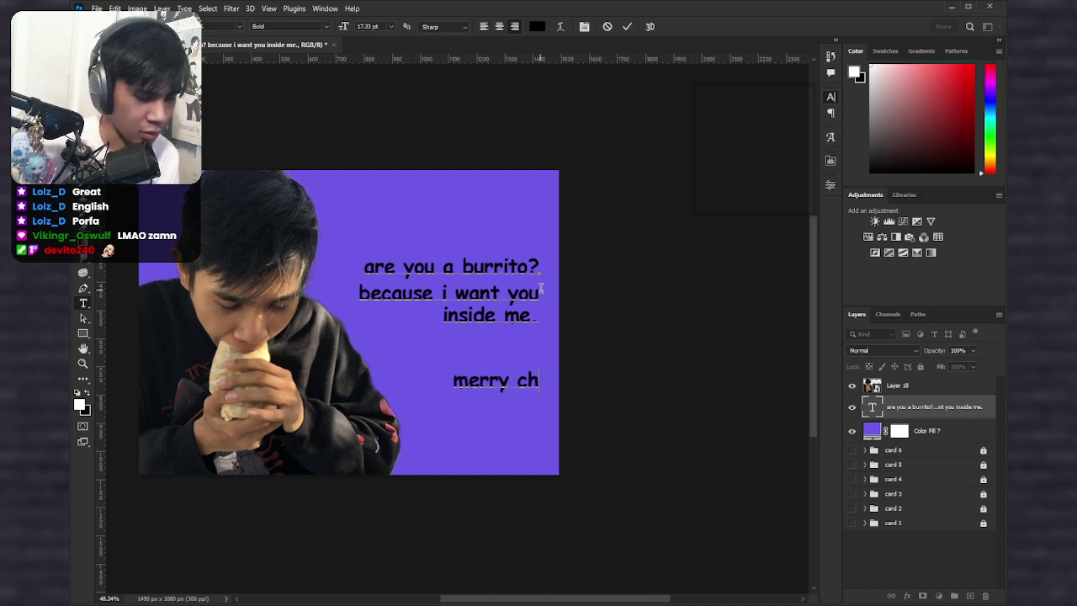
{"action": "type", "text": "rist"}
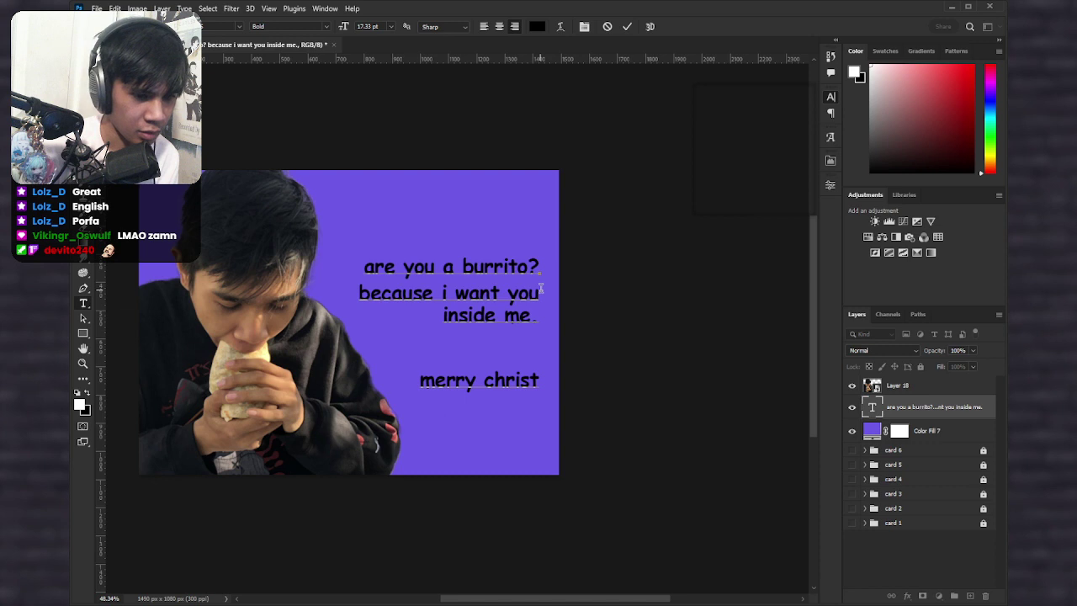
{"action": "key", "text": "BackSpace"}
{"action": "key", "text": "BackSpace"}
{"action": "key", "text": "BackSpace"}
{"action": "key", "text": "BackSpace"}
{"action": "key", "text": "BackSpace"}
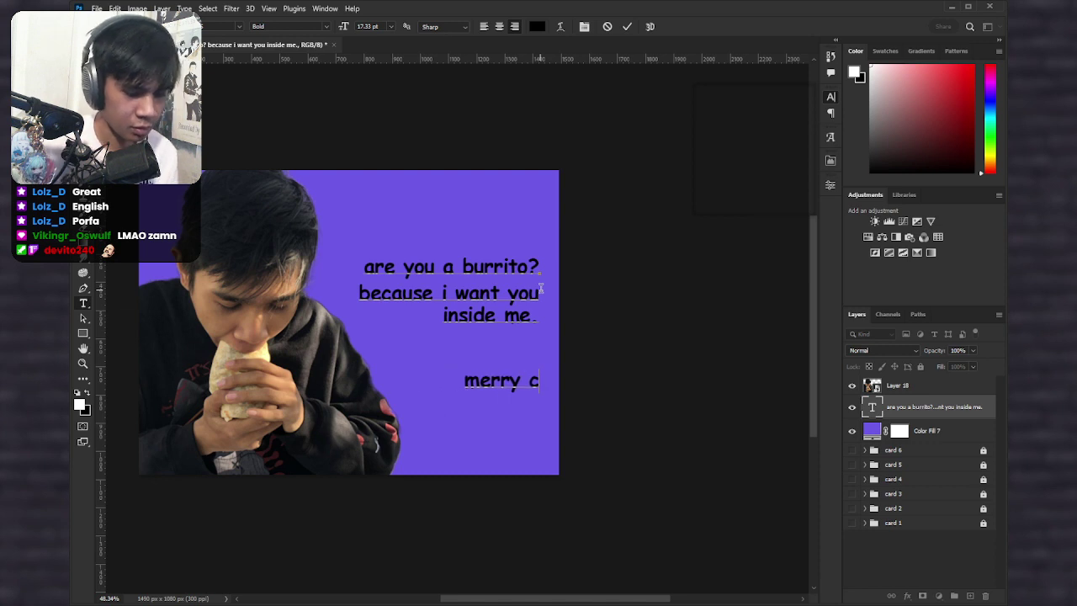
{"action": "type", "text": "rimmus"}
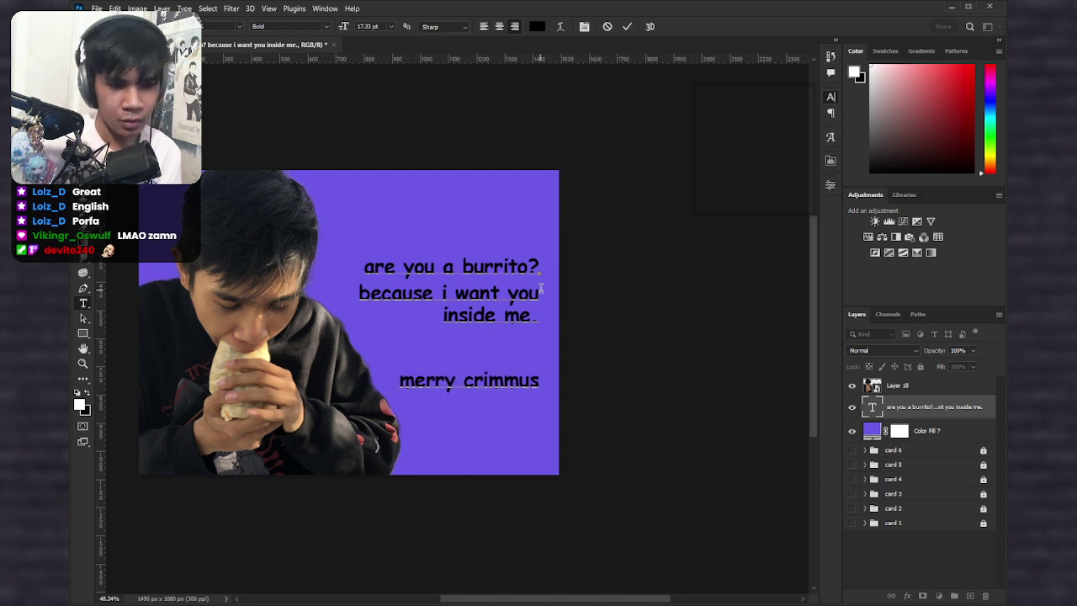
{"action": "key", "text": "Escape"}
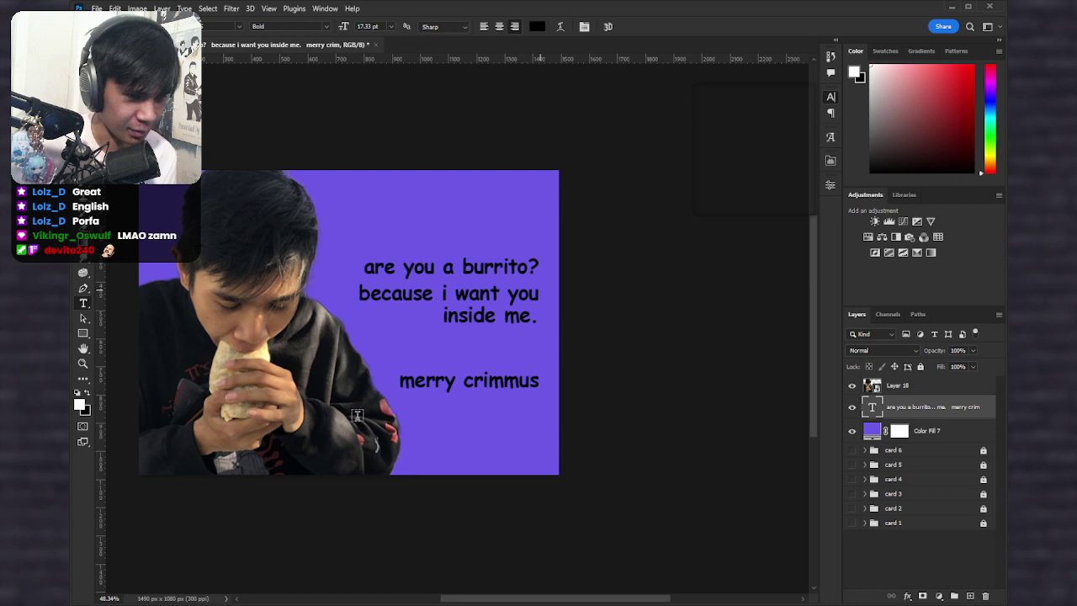
Step: Scale the whole text block to about 92% and move it toward the card's upper-right area
{"action": "scroll", "coordinate": [394, 402], "scroll_direction": "up", "scroll_amount": 2}
{"action": "key", "text": "ctrl+t"}
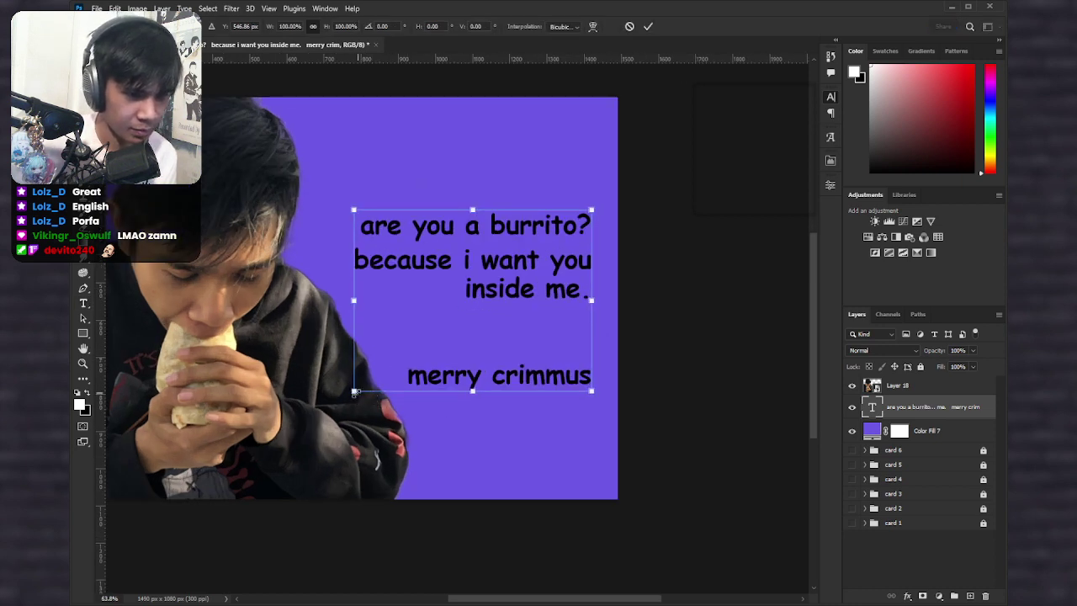
{"action": "left_click_drag", "start_coordinate": [353, 391], "coordinate": [378, 382]}
{"action": "left_click_drag", "start_coordinate": [533, 308], "coordinate": [558, 264]}
Step: Nudge the text block slightly left to widen its margin from the card's right edge and apply the transform
{"action": "key", "text": "Left"}
{"action": "key", "text": "Left"}
{"action": "key", "text": "Left"}
{"action": "key", "text": "Left"}
{"action": "key", "text": "Left"}
{"action": "key", "text": "Left"}
{"action": "key", "text": "Left"}
{"action": "key", "text": "Left"}
{"action": "key", "text": "Left"}
{"action": "key", "text": "Left"}
{"action": "key", "text": "Left"}
{"action": "key", "text": "Left"}
{"action": "key", "text": "Left"}
{"action": "key", "text": "Left"}
{"action": "key", "text": "Left"}
{"action": "key", "text": "Left"}
{"action": "key", "text": "Left"}
{"action": "key", "text": "Left"}
{"action": "key", "text": "Left"}
{"action": "key", "text": "Left"}
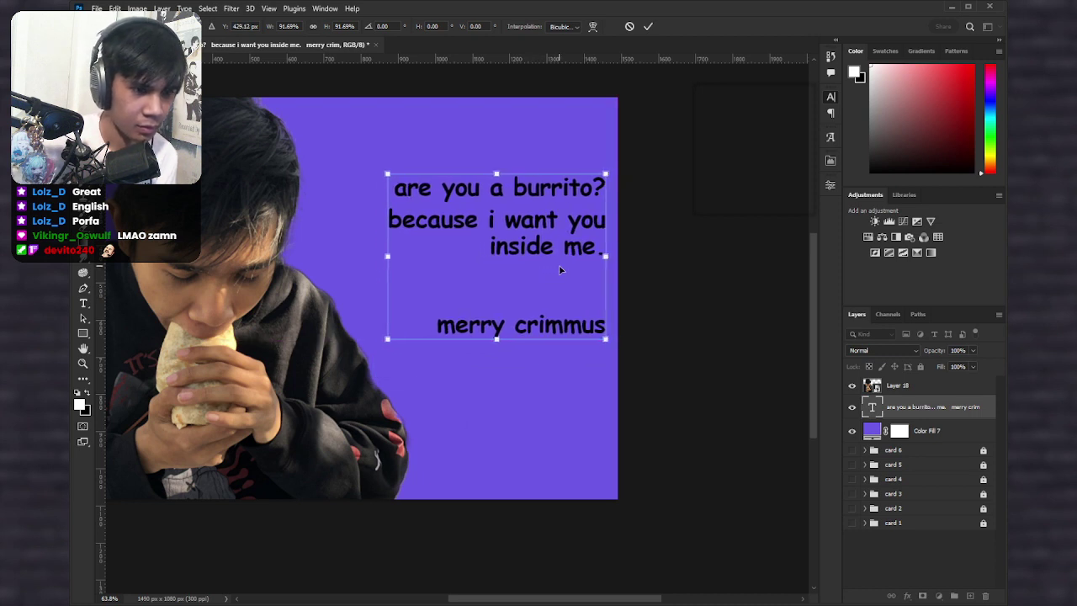
{"action": "key", "text": "Left"}
{"action": "key", "text": "Left"}
{"action": "key", "text": "Left"}
{"action": "key", "text": "Left"}
{"action": "key", "text": "Left"}
{"action": "key", "text": "Left"}
{"action": "key", "text": "Return"}
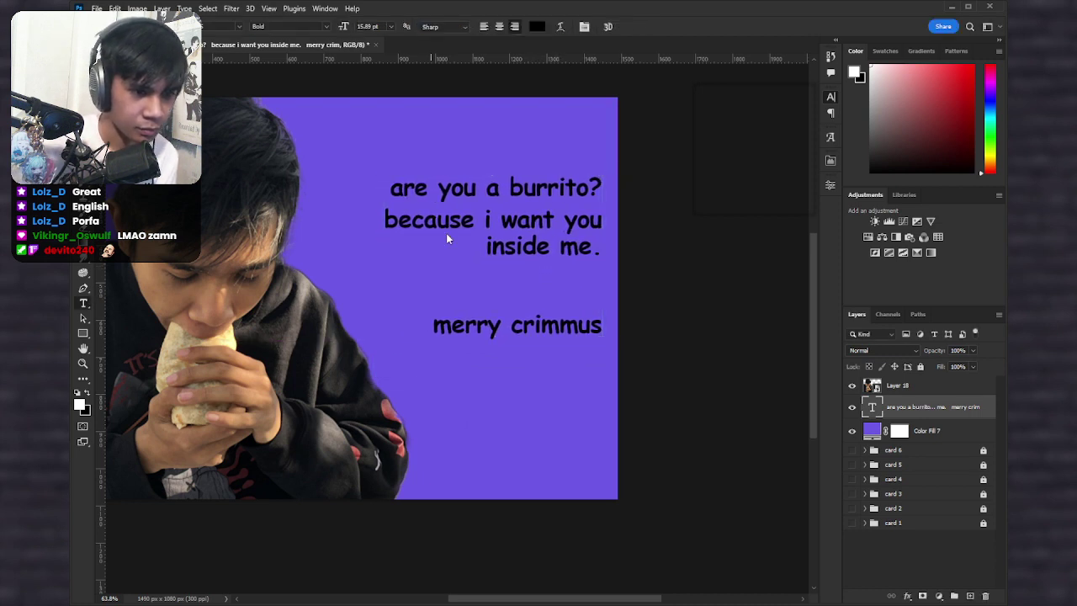
Step: Add a new left-aligned text layer reading "to:" on the purple area below "merry crimmus"
{"action": "scroll", "coordinate": [458, 354], "scroll_direction": "down", "scroll_amount": 1}
{"action": "left_click", "coordinate": [448, 408]}
{"action": "type", "text": "to:"}
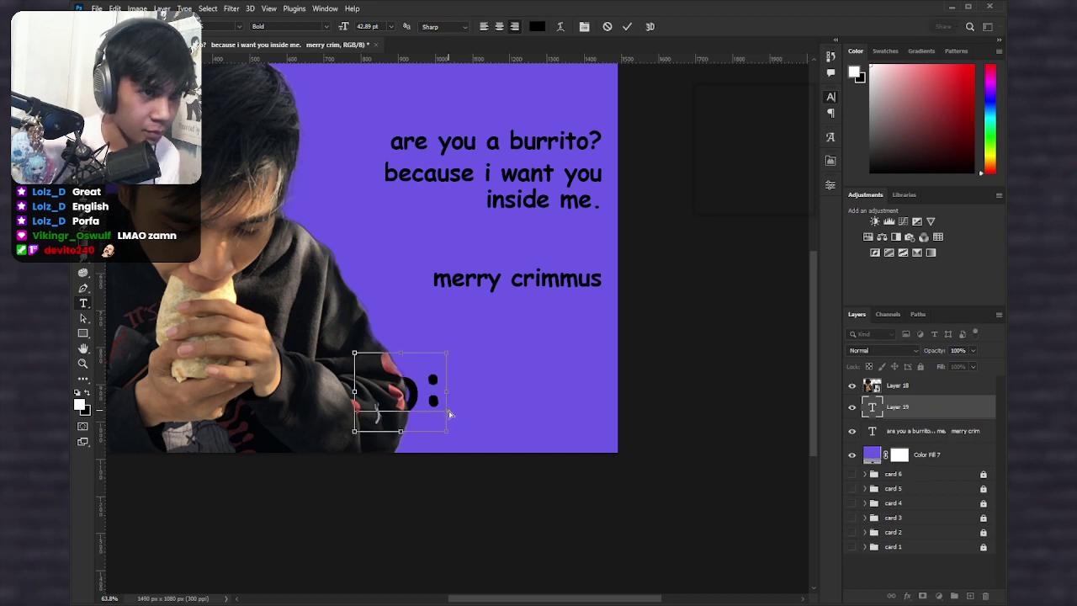
{"action": "key", "text": "ctrl+a"}
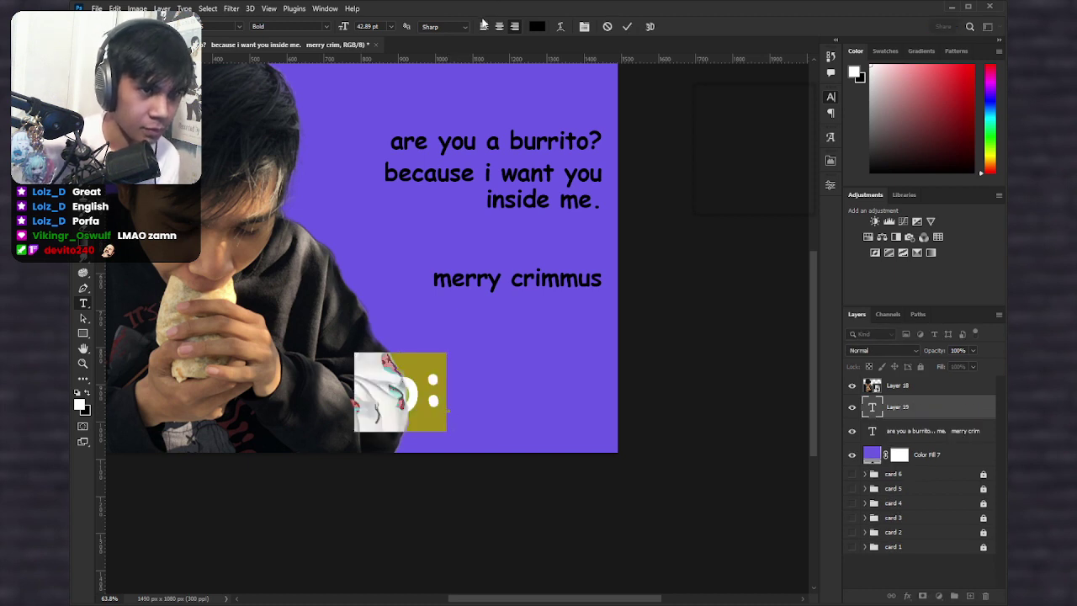
{"action": "left_click", "coordinate": [484, 26]}
{"action": "type", "text": "to:"}
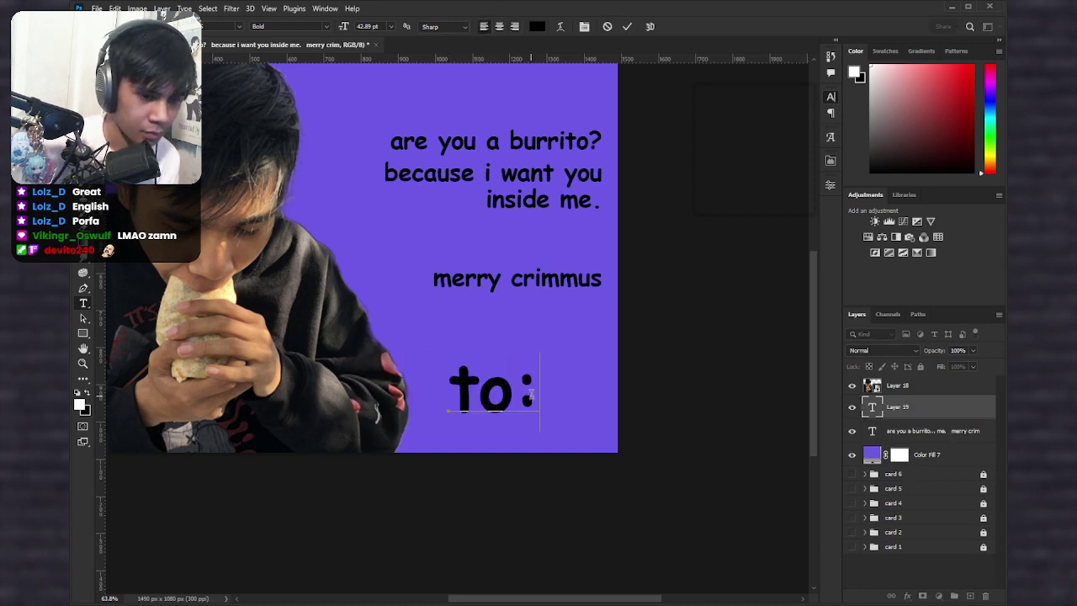
Step: Add the line "from" under "to:" in the same text layer and widen the leading to separate the two lines
{"action": "key", "text": "Return"}
{"action": "type", "text": "fro"}
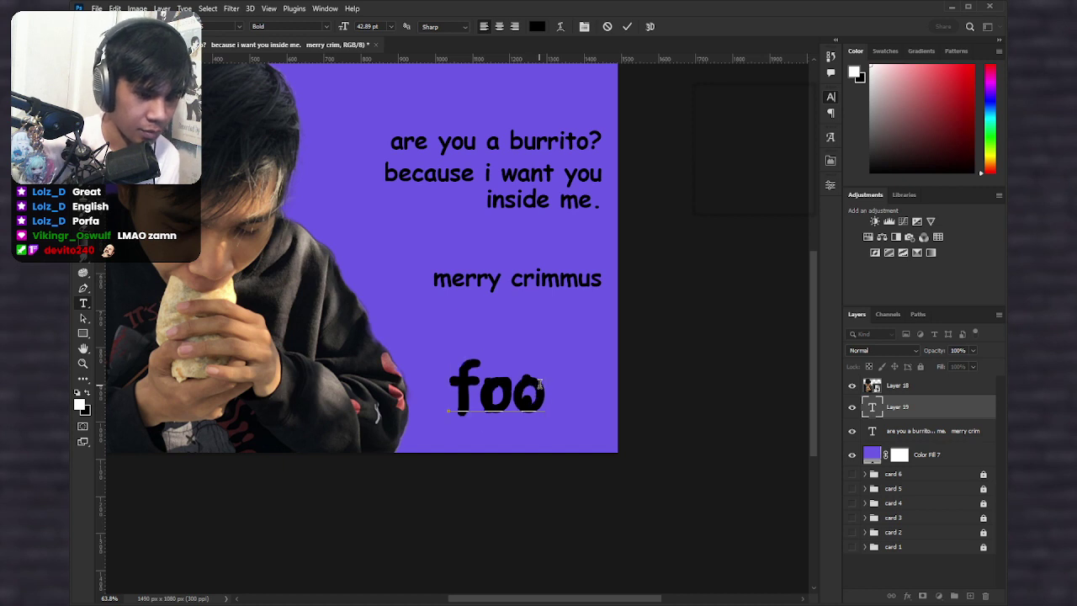
{"action": "type", "text": "m"}
{"action": "key", "text": "ctrl+a"}
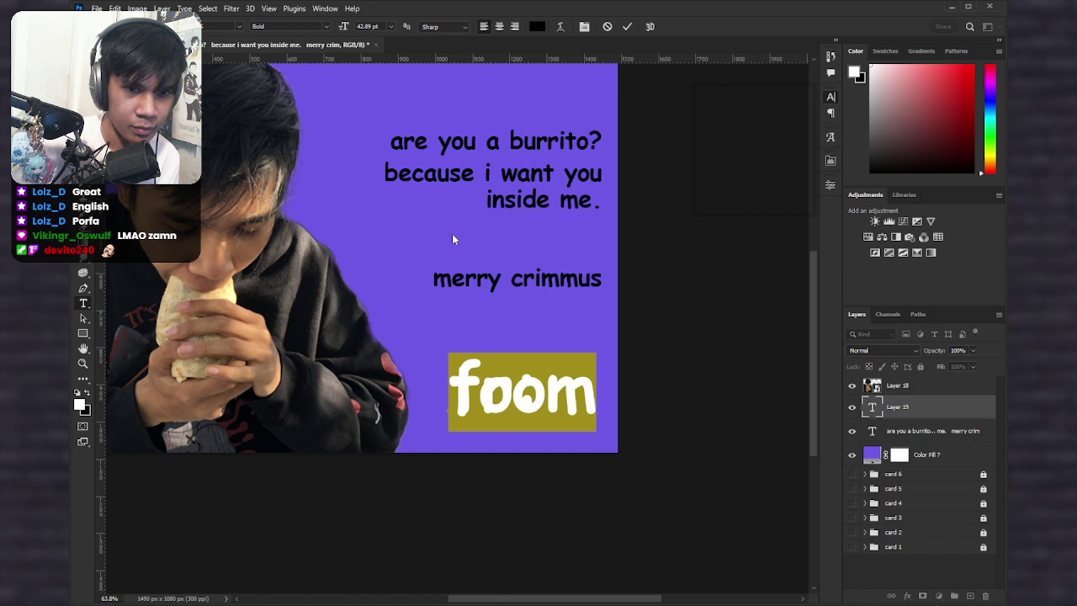
{"action": "left_click_drag", "start_coordinate": [772, 130], "coordinate": [779, 156]}
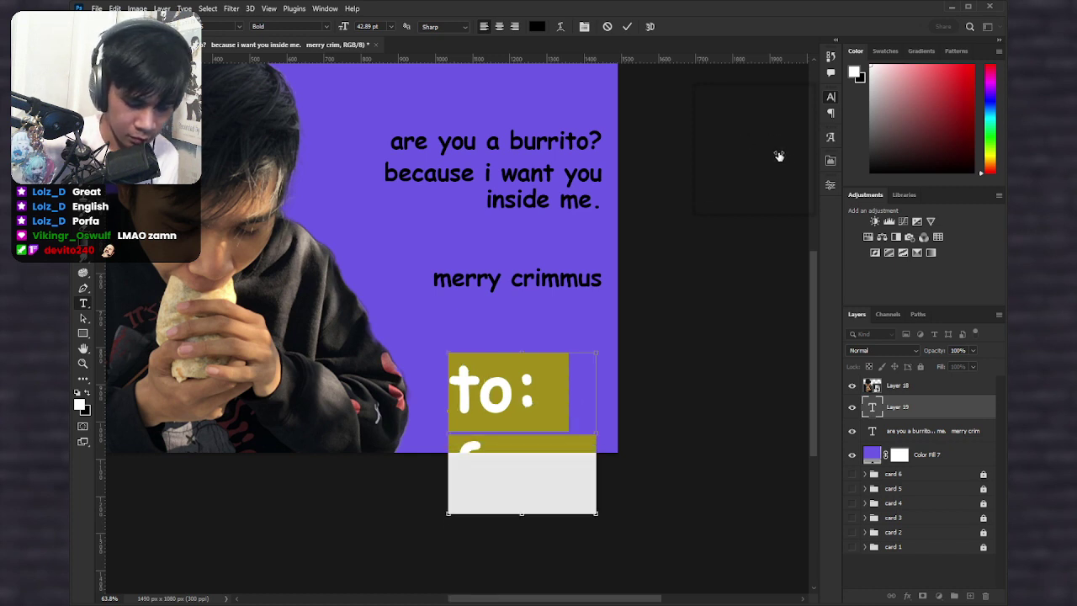
{"action": "key", "text": "ctrl+Return"}
Step: Scale the to/from text to about 34% and place it beside the sleeve near the card's bottom edge
{"action": "key", "text": "ctrl+t"}
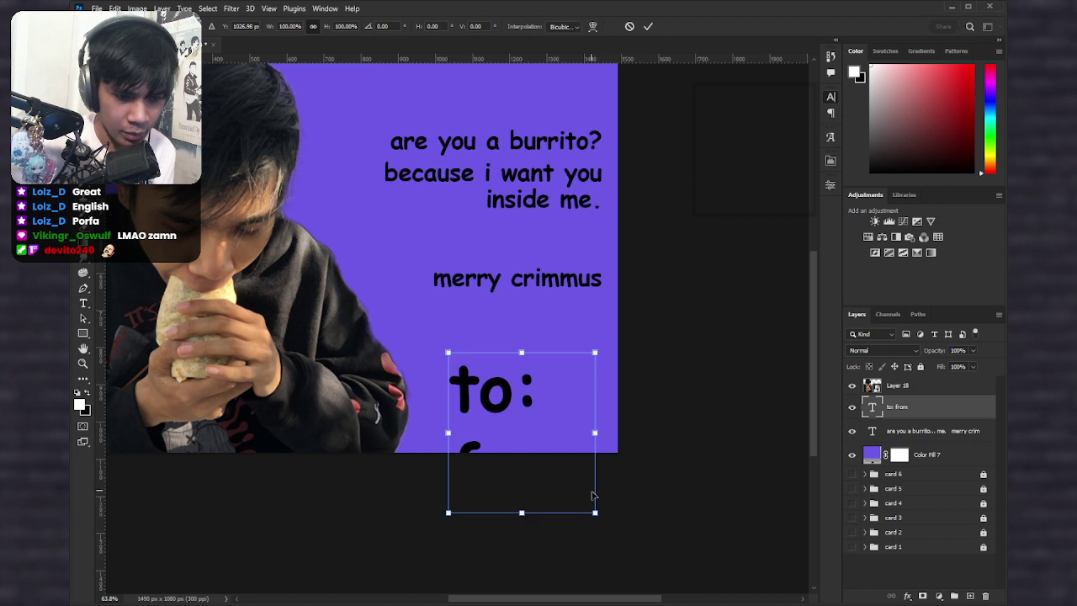
{"action": "left_click_drag", "start_coordinate": [596, 512], "coordinate": [451, 405]}
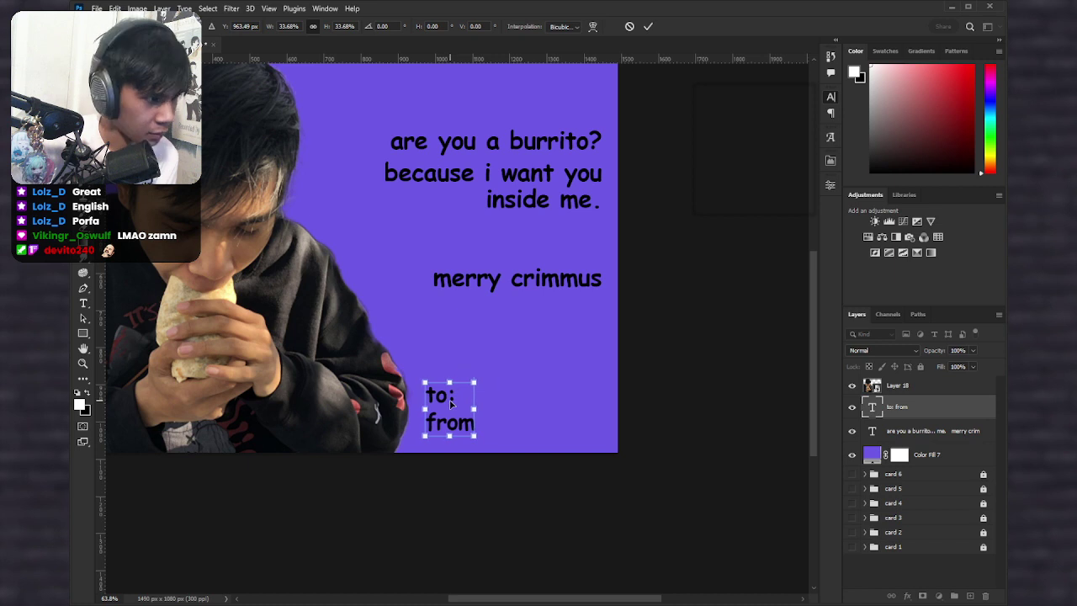
{"action": "key", "text": "Return"}
{"action": "scroll", "coordinate": [437, 336], "scroll_direction": "down", "scroll_amount": 5}
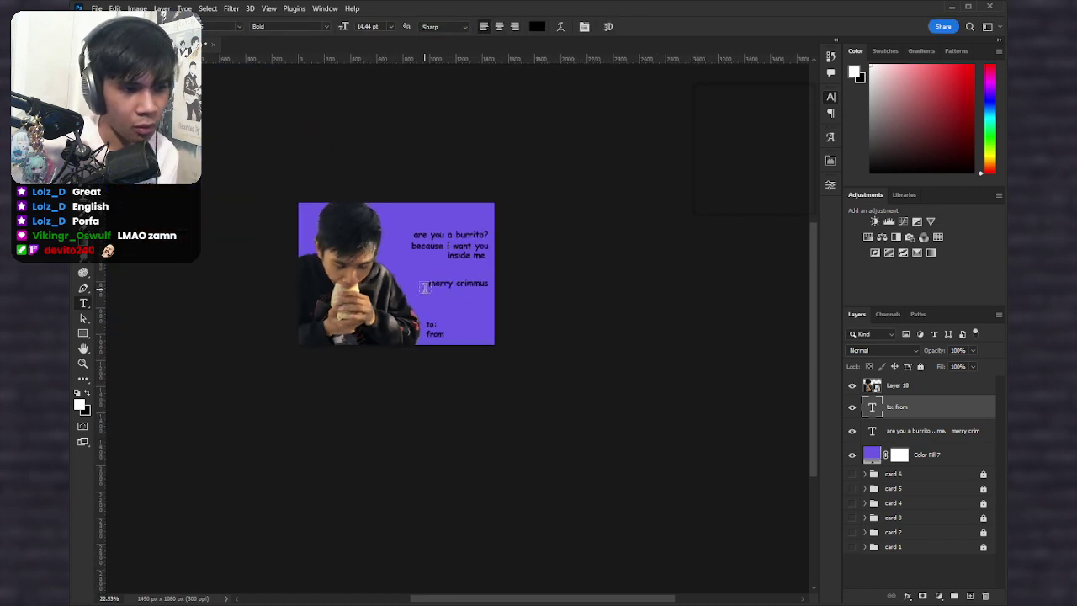
{"action": "scroll", "coordinate": [438, 325], "scroll_direction": "up", "scroll_amount": 3}
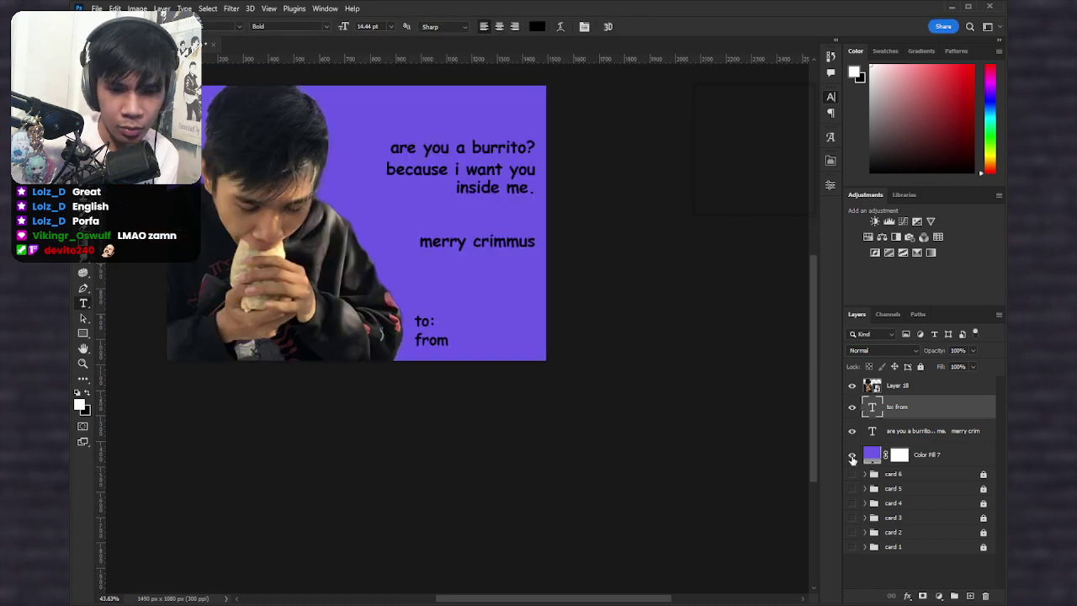
Step: Group the burrito photo, both text layers and the purple fill layer, and name the group "card 7"
{"action": "left_click_drag", "start_coordinate": [851, 457], "coordinate": [859, 402]}
{"action": "left_click", "coordinate": [851, 386]}
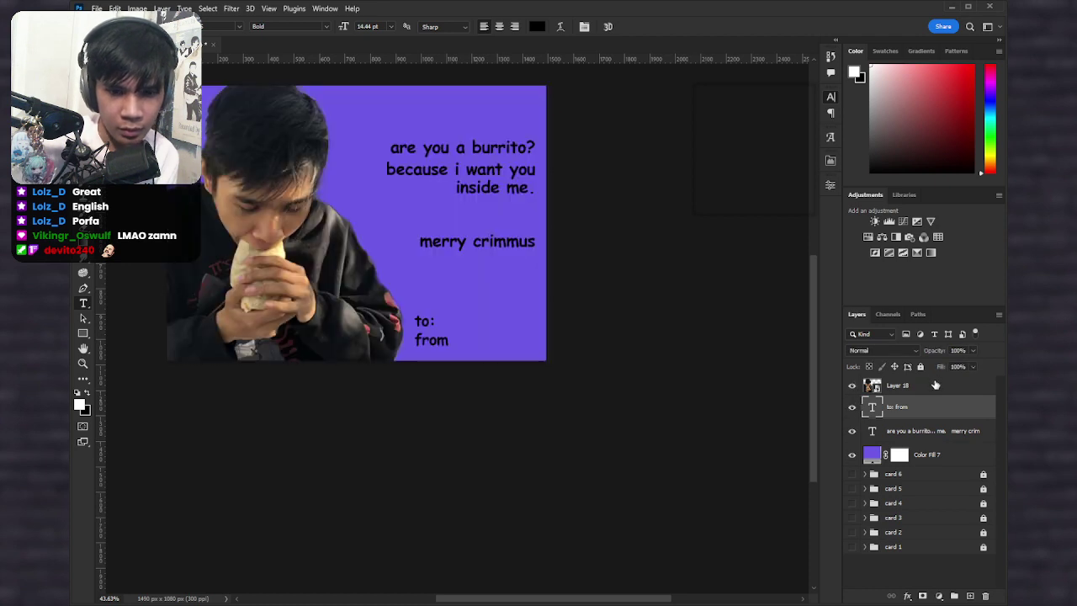
{"action": "left_click", "coordinate": [935, 388]}
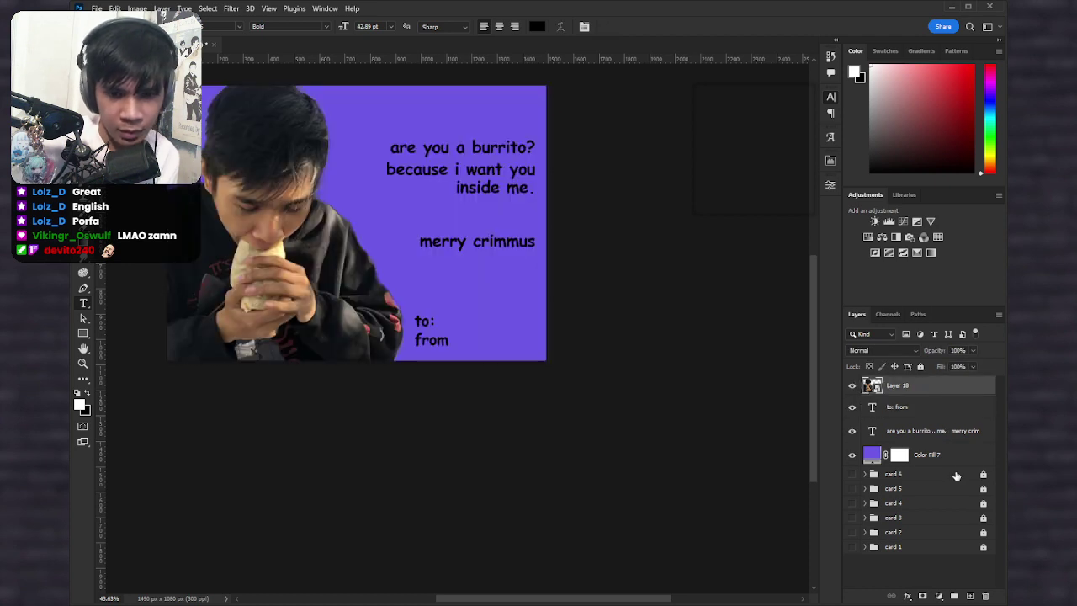
{"action": "left_click", "coordinate": [965, 461], "text": "shift"}
{"action": "left_click", "coordinate": [954, 596]}
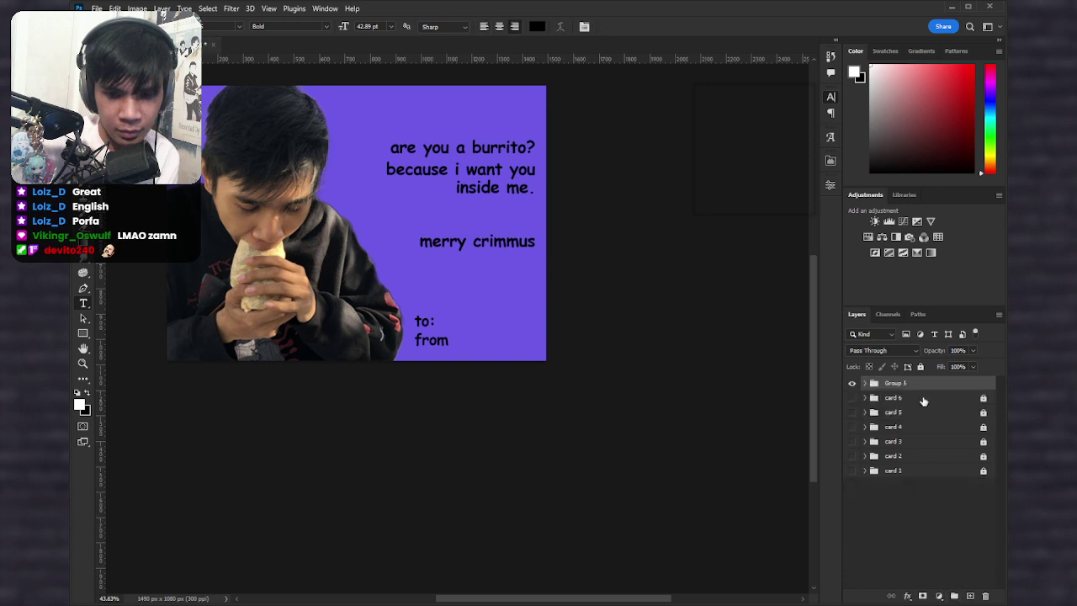
{"action": "double_click", "coordinate": [897, 384]}
{"action": "type", "text": "c"}
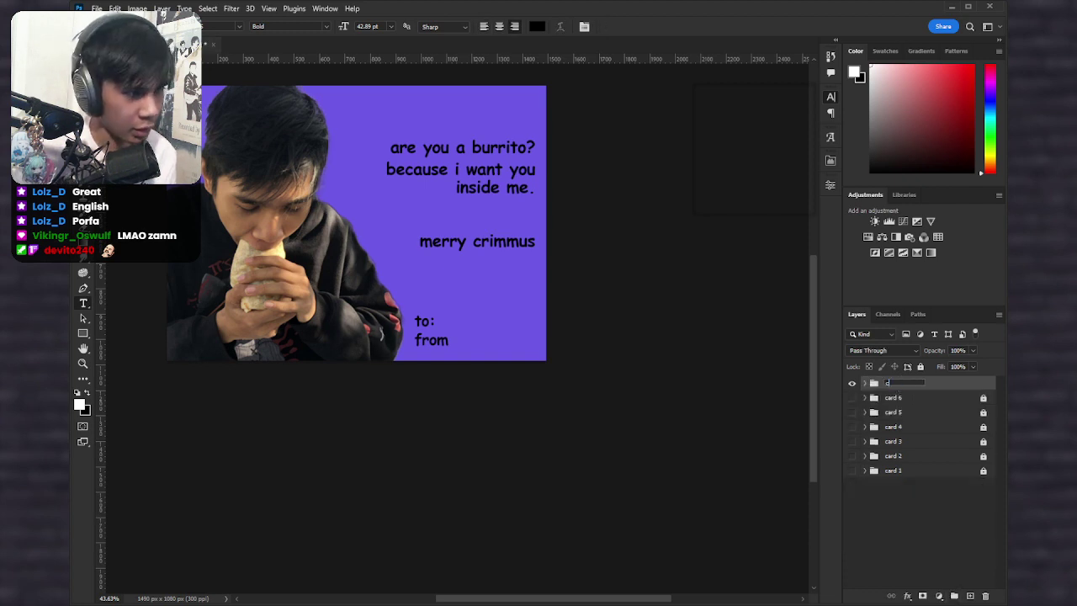
{"action": "type", "text": "ard 7"}
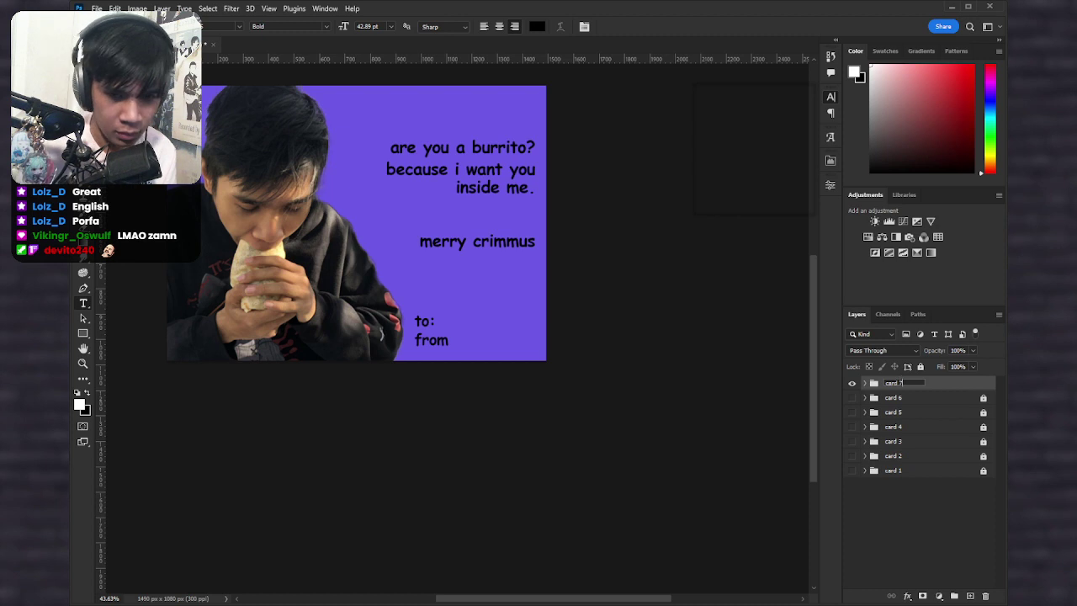
{"action": "key", "text": "Return"}
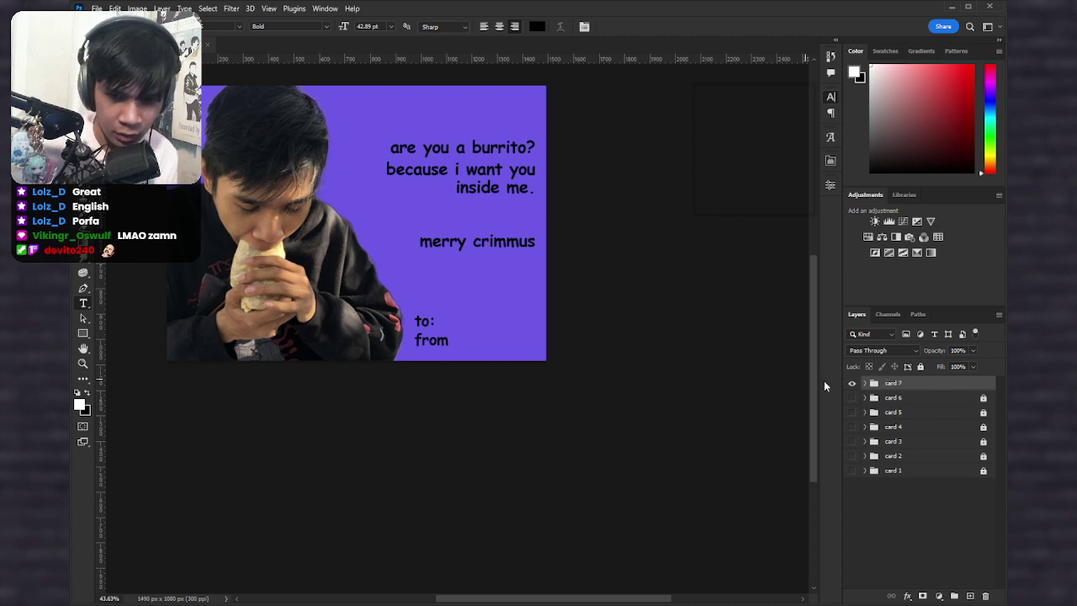
Step: Lock the card 7 group and hide it
{"action": "left_click", "coordinate": [920, 366]}
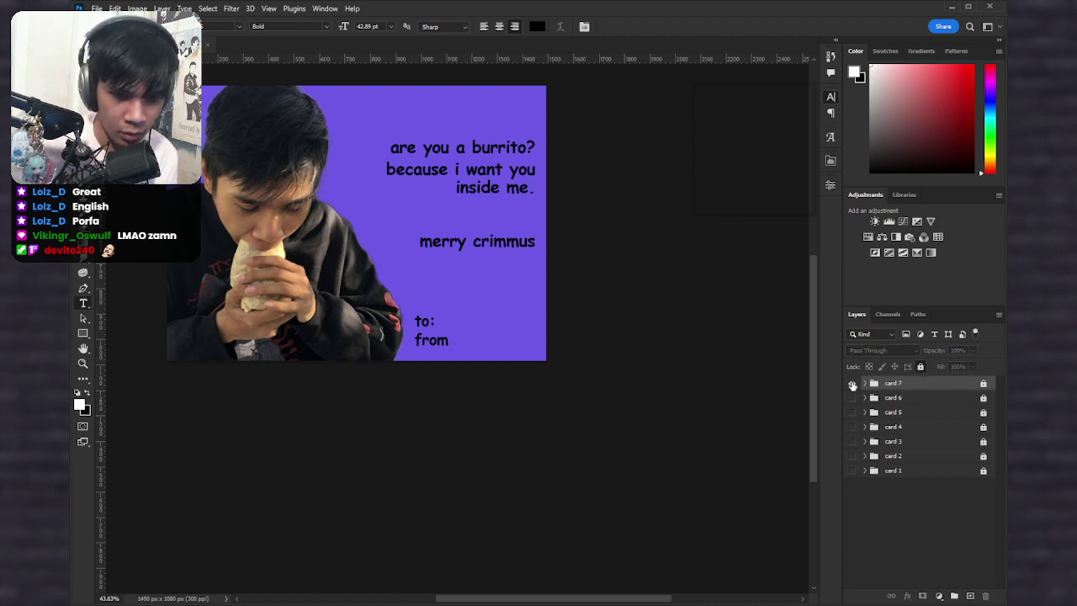
{"action": "left_click", "coordinate": [852, 383]}
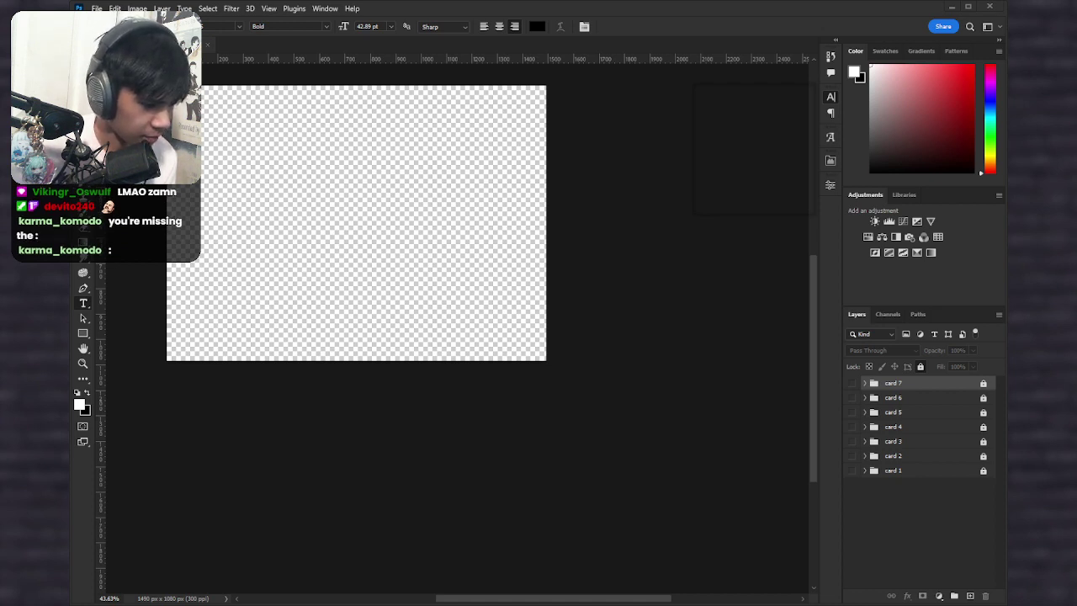
Step: Show card 7 again, unlock the group and add the missing colon after "from" in its to/from text
{"action": "left_click", "coordinate": [853, 383]}
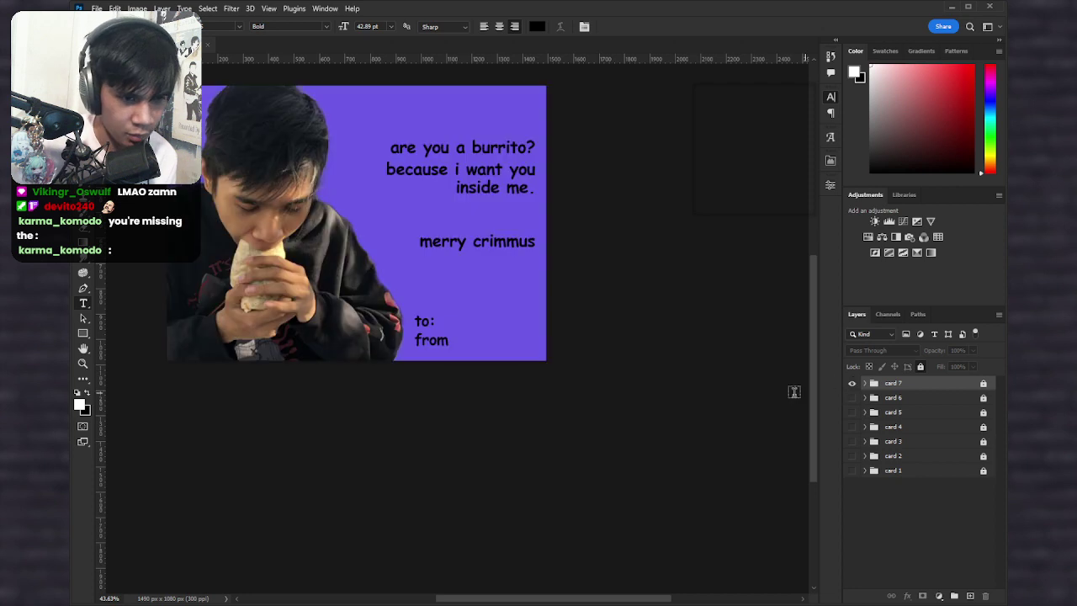
{"action": "scroll", "coordinate": [435, 339], "scroll_direction": "up", "scroll_amount": 2}
{"action": "left_click", "coordinate": [461, 339]}
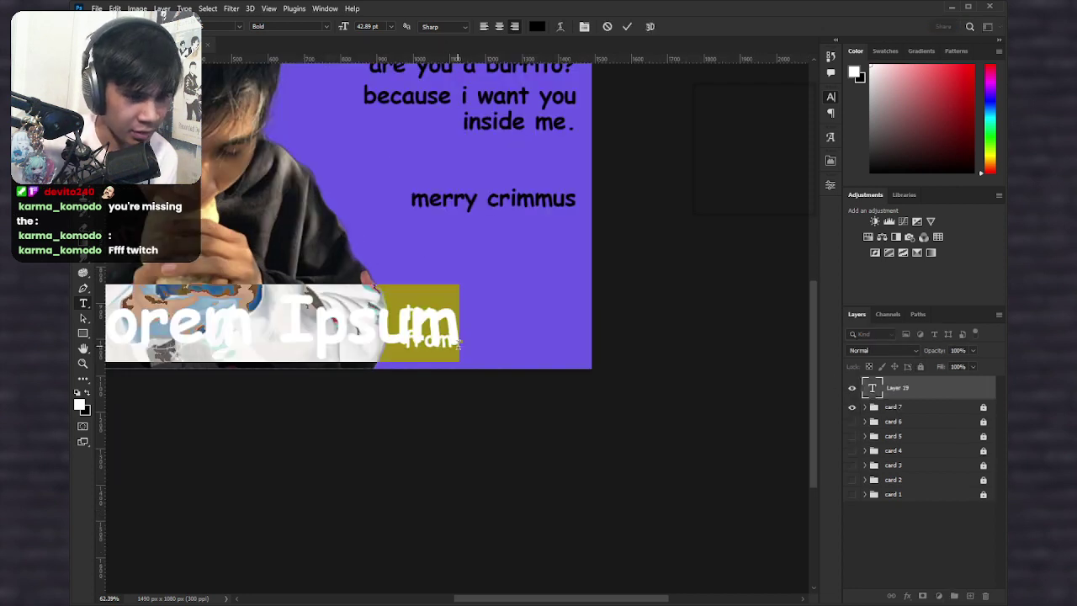
{"action": "key", "text": "Escape"}
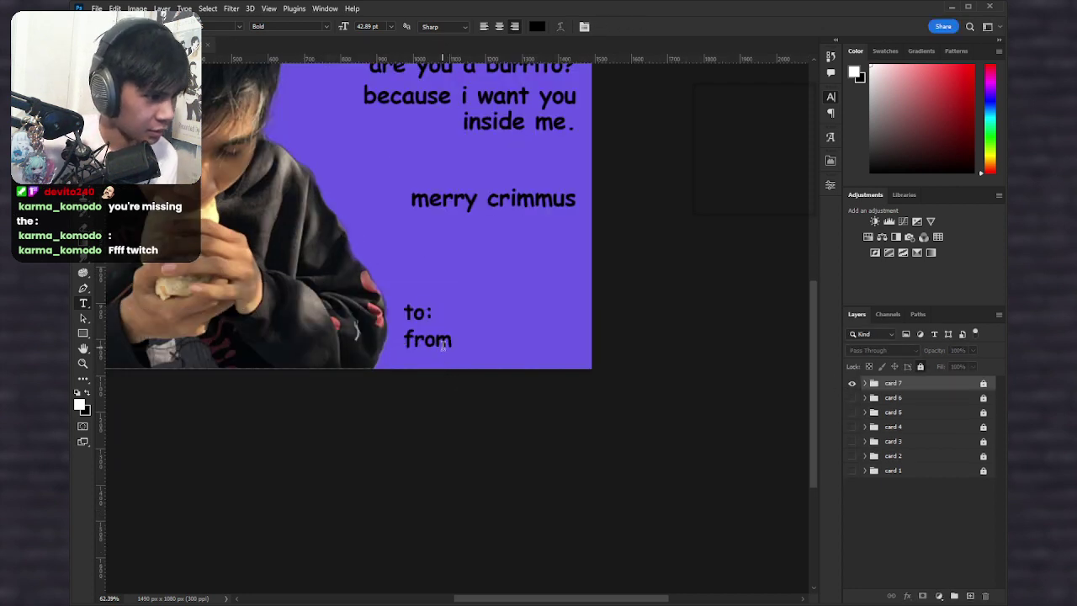
{"action": "left_click", "coordinate": [435, 342], "text": "ctrl"}
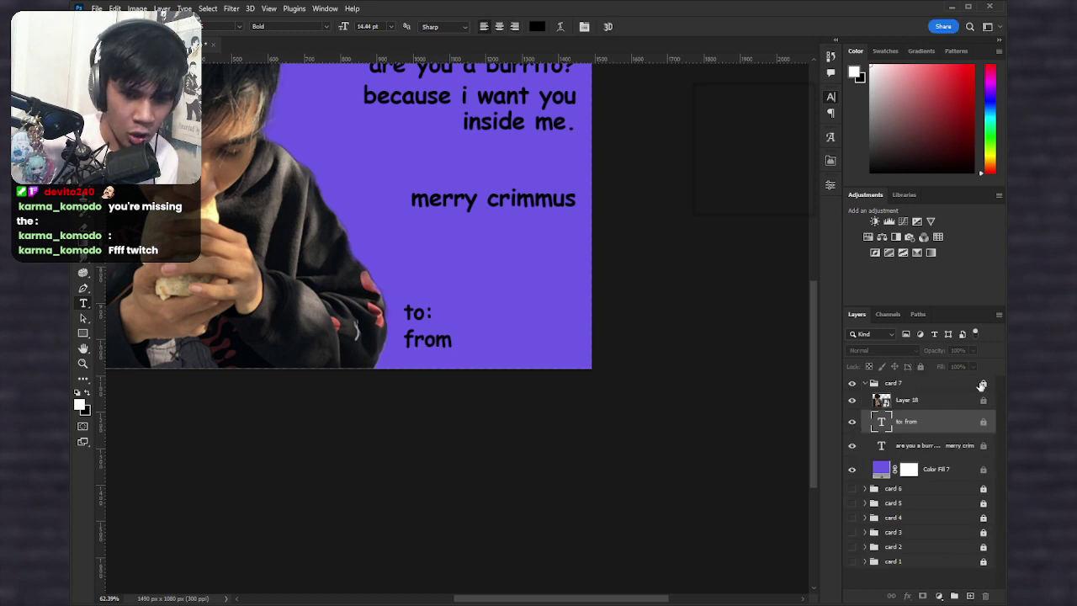
{"action": "left_click", "coordinate": [450, 339]}
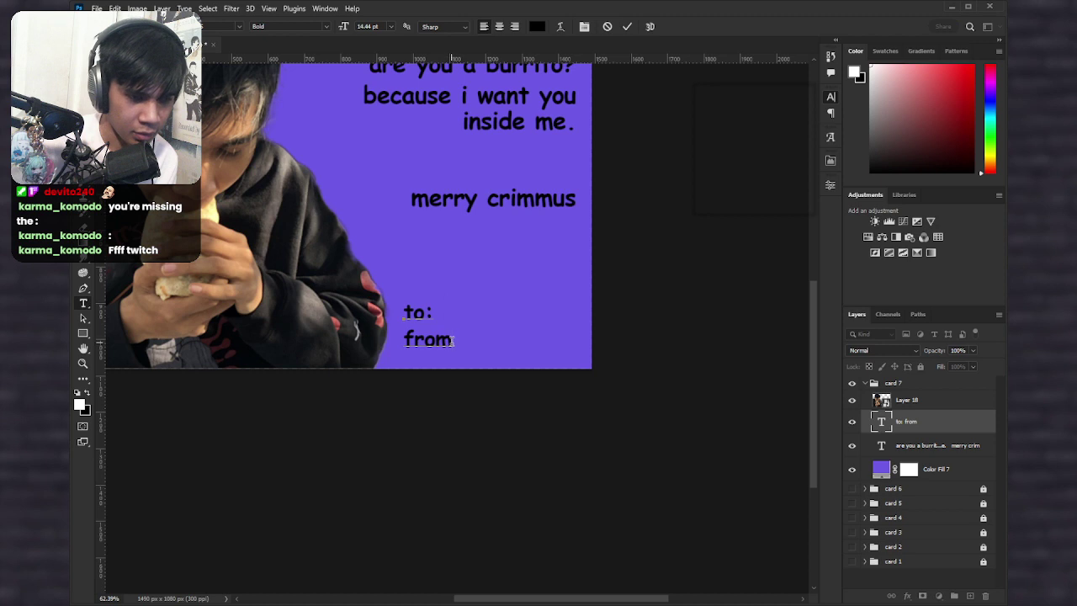
{"action": "type", "text": ":"}
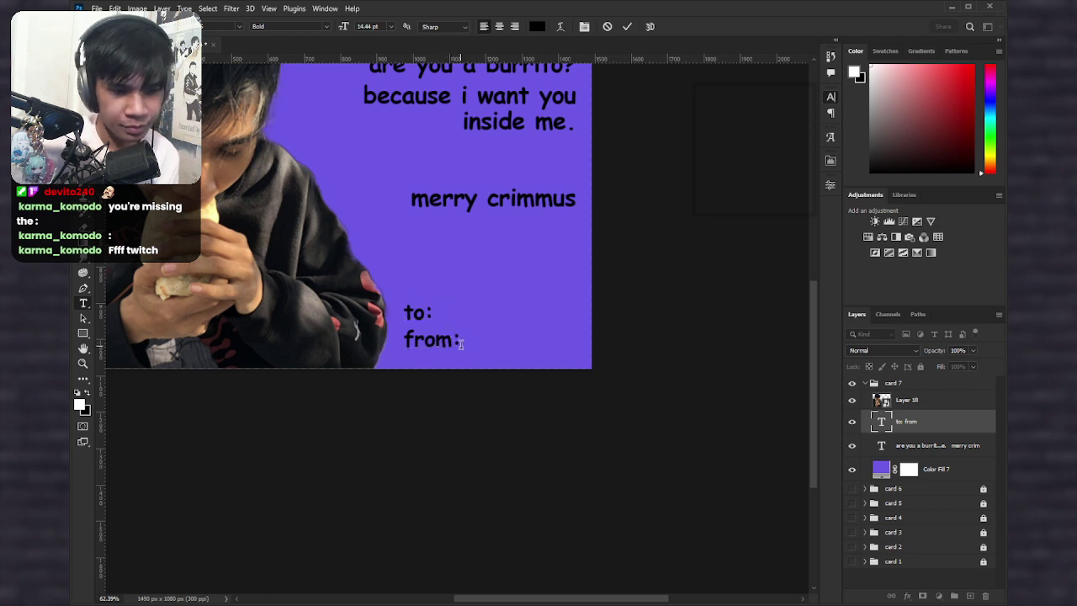
{"action": "key", "text": "ctrl+Return"}
Step: Collapse the card 7 group and lock it again
{"action": "left_click", "coordinate": [865, 383]}
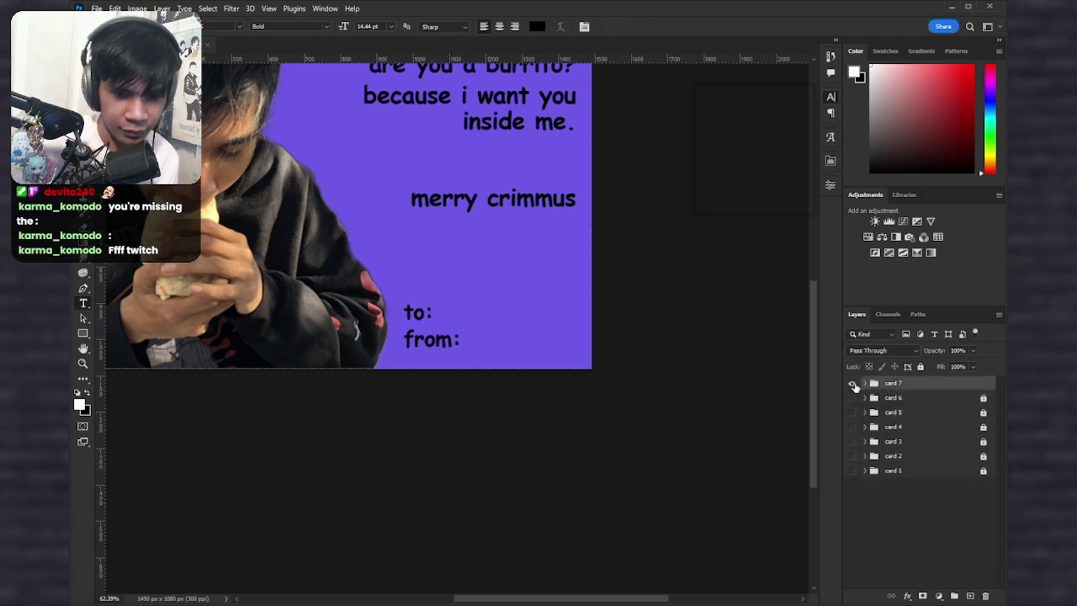
{"action": "left_click", "coordinate": [852, 384]}
{"action": "left_click", "coordinate": [853, 383]}
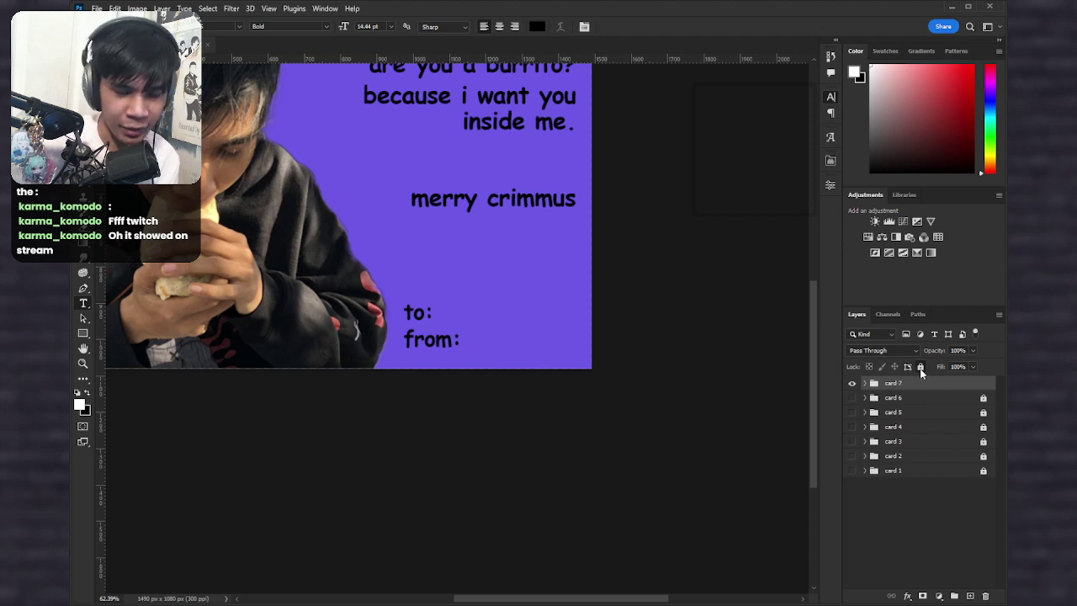
{"action": "left_click", "coordinate": [921, 368]}
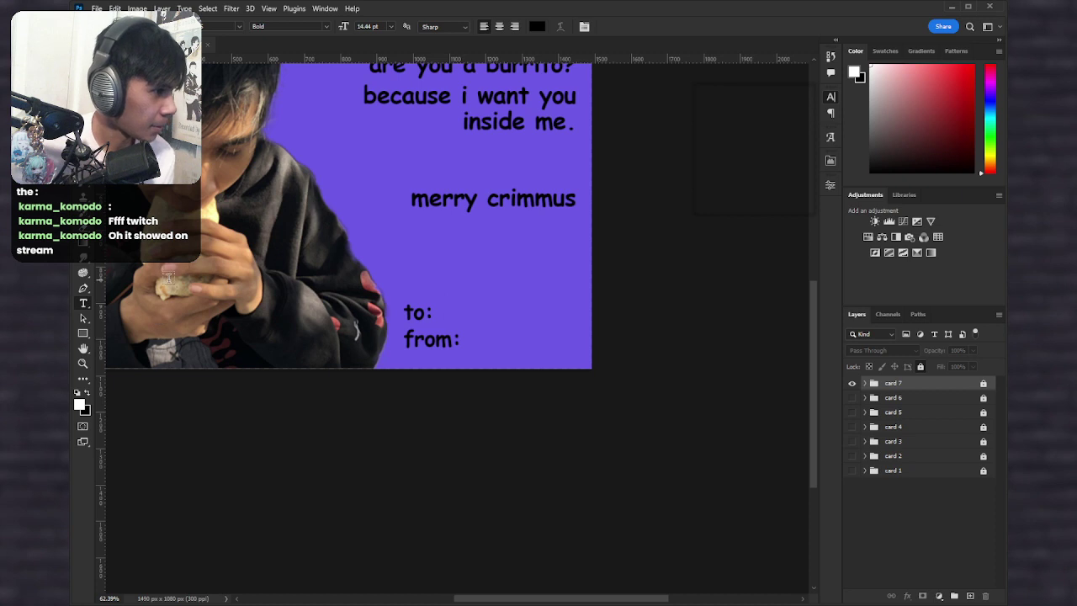
Step: Compare the finished card 7 with card 6, leave all card groups hidden and minimize the window
{"action": "scroll", "coordinate": [387, 252], "scroll_direction": "down", "scroll_amount": 4}
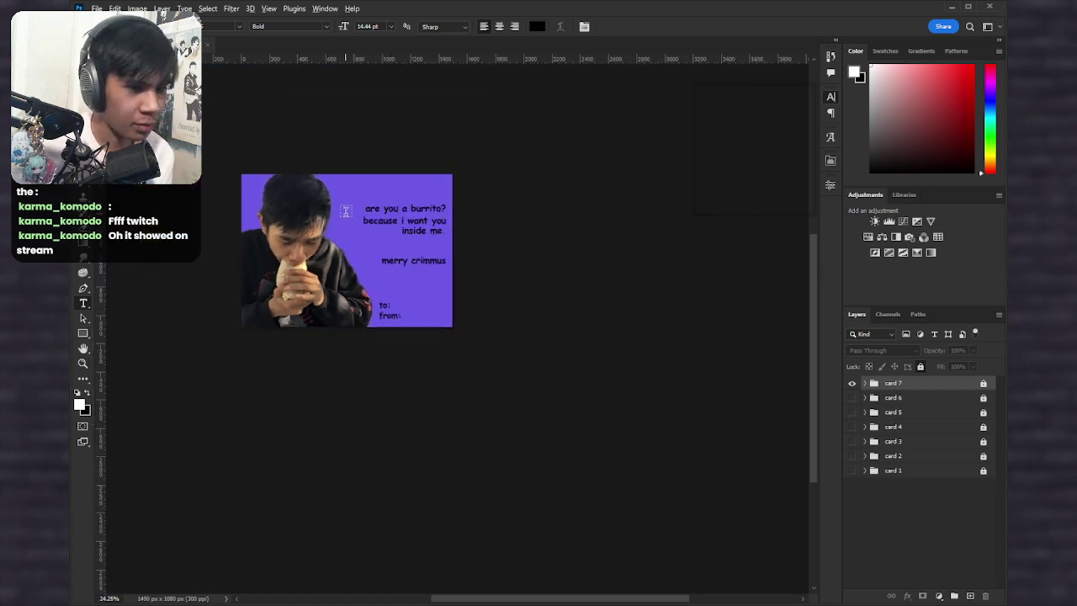
{"action": "scroll", "coordinate": [347, 210], "scroll_direction": "up", "scroll_amount": 3}
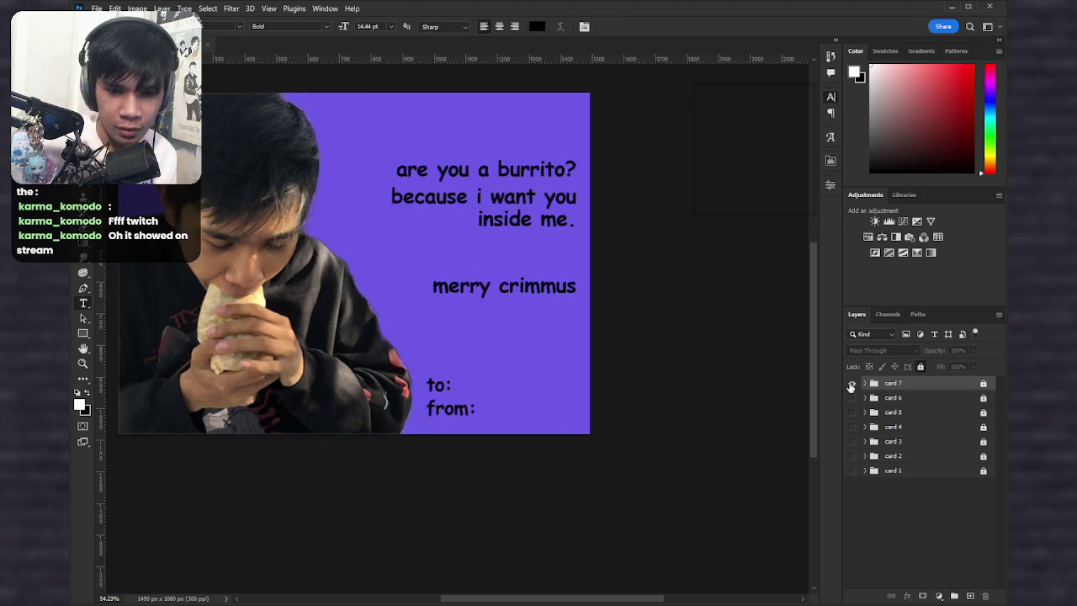
{"action": "left_click", "coordinate": [850, 384]}
{"action": "left_click", "coordinate": [851, 398]}
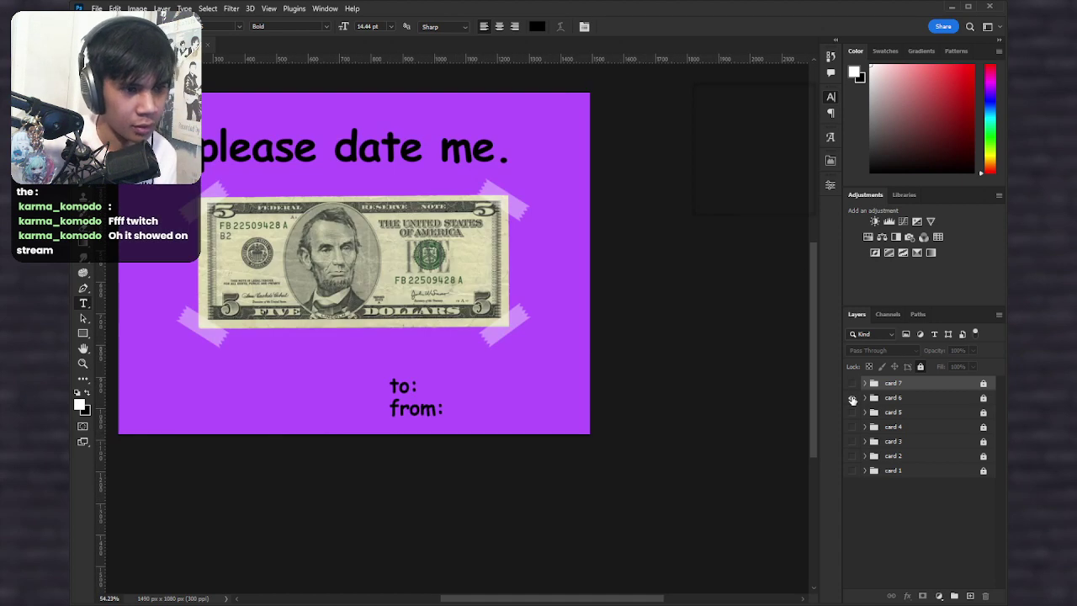
{"action": "left_click", "coordinate": [852, 399]}
{"action": "left_click", "coordinate": [851, 383]}
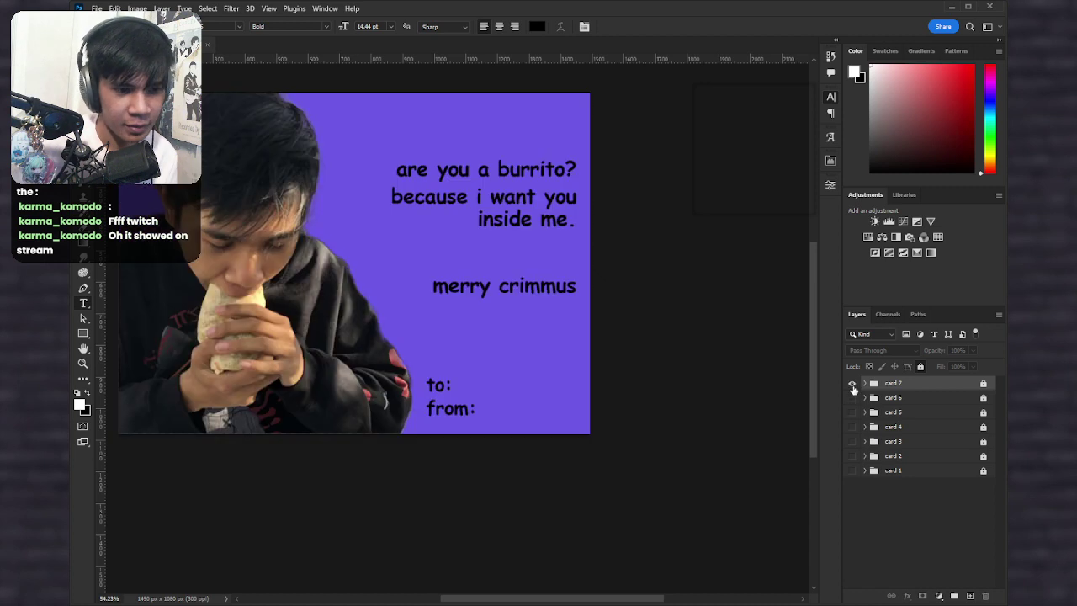
{"action": "left_click", "coordinate": [851, 384]}
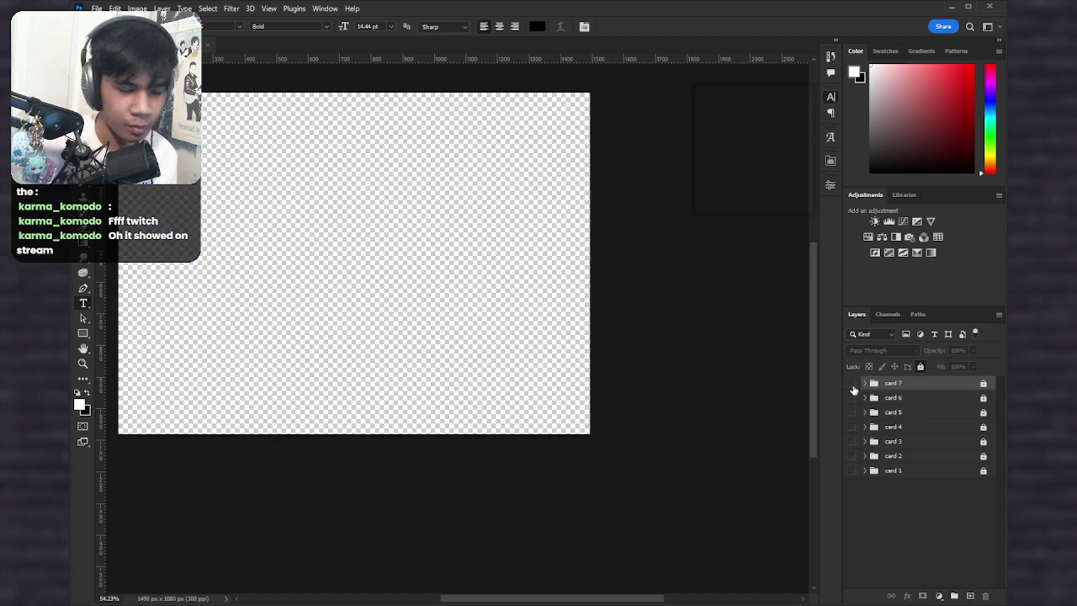
{"action": "left_click", "coordinate": [953, 10]}
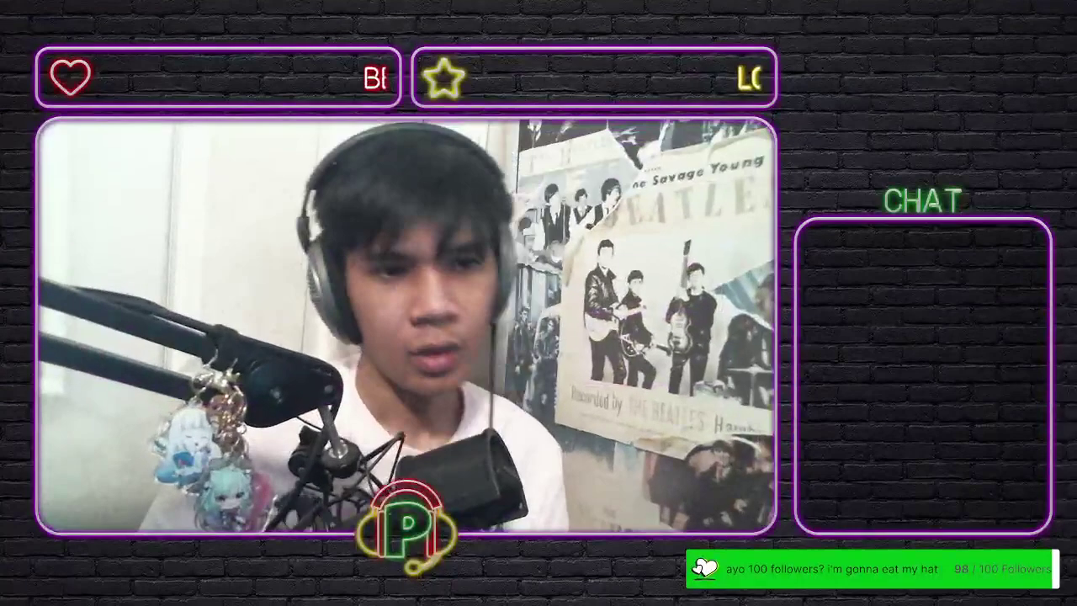